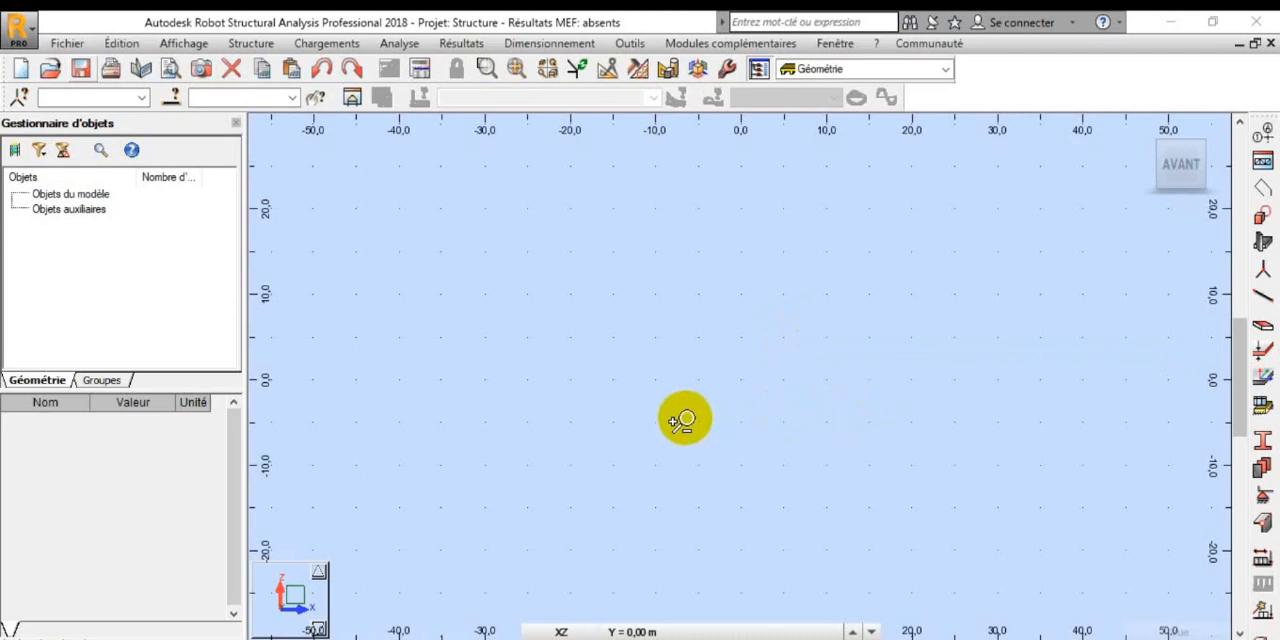
pyautogui.scroll(-2, 679, 417)
pyautogui.scroll(3, 679, 417)
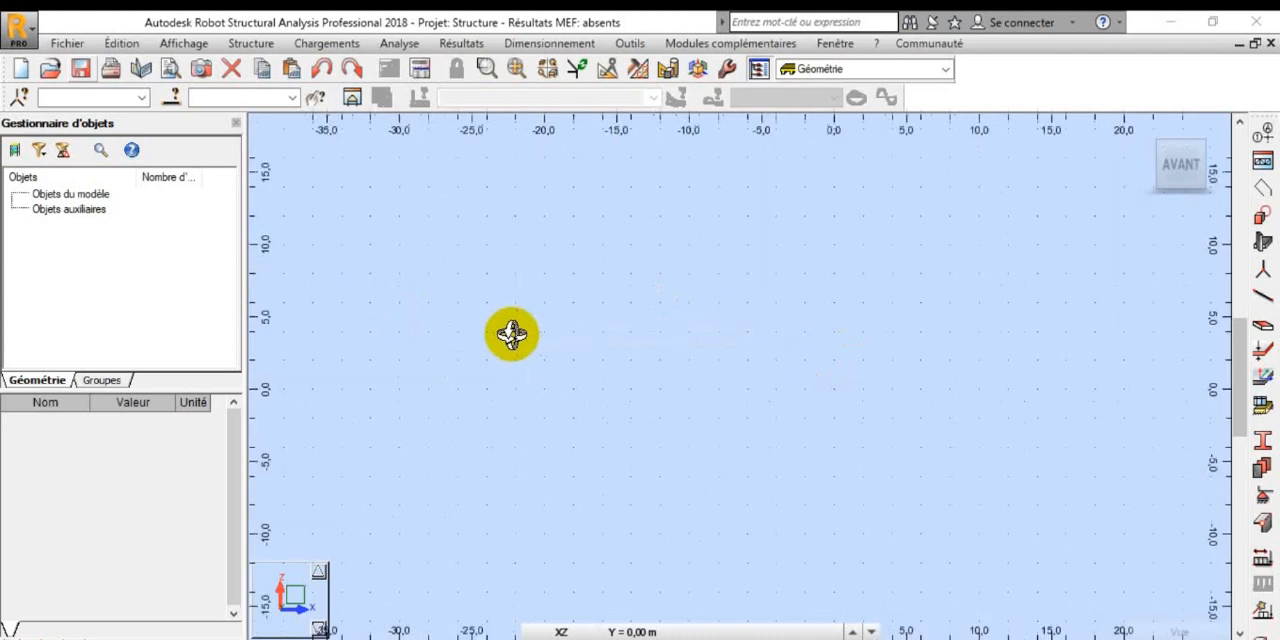
pyautogui.scroll(2, 511, 334)
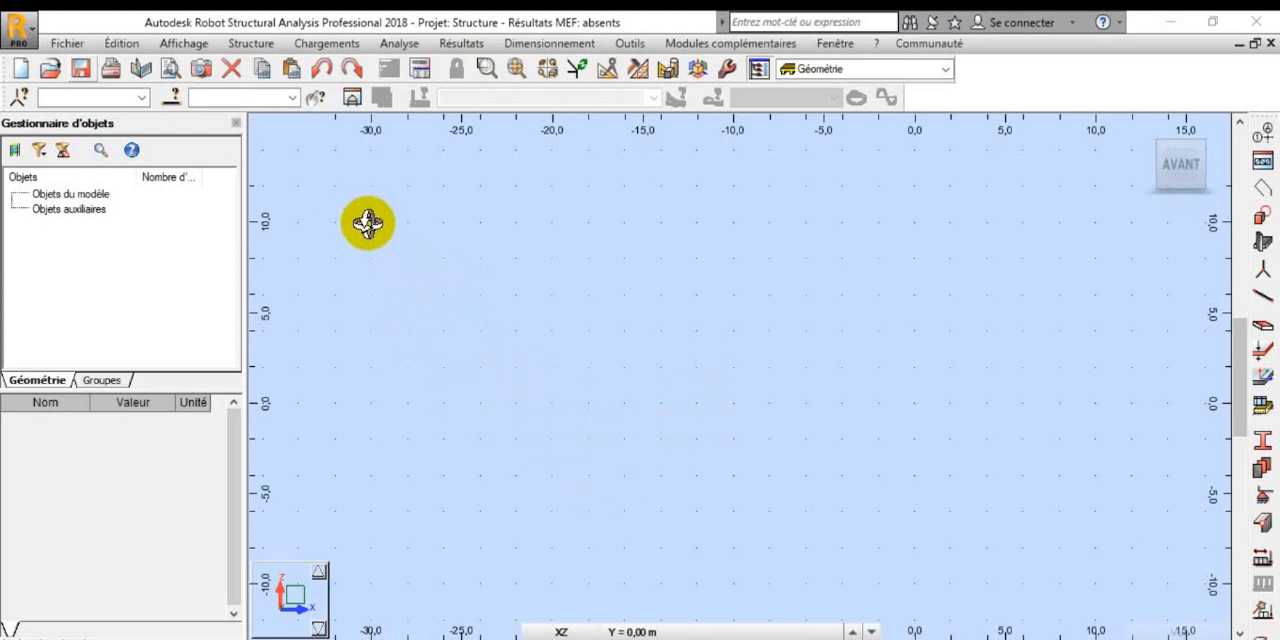
pyautogui.click(248, 44)
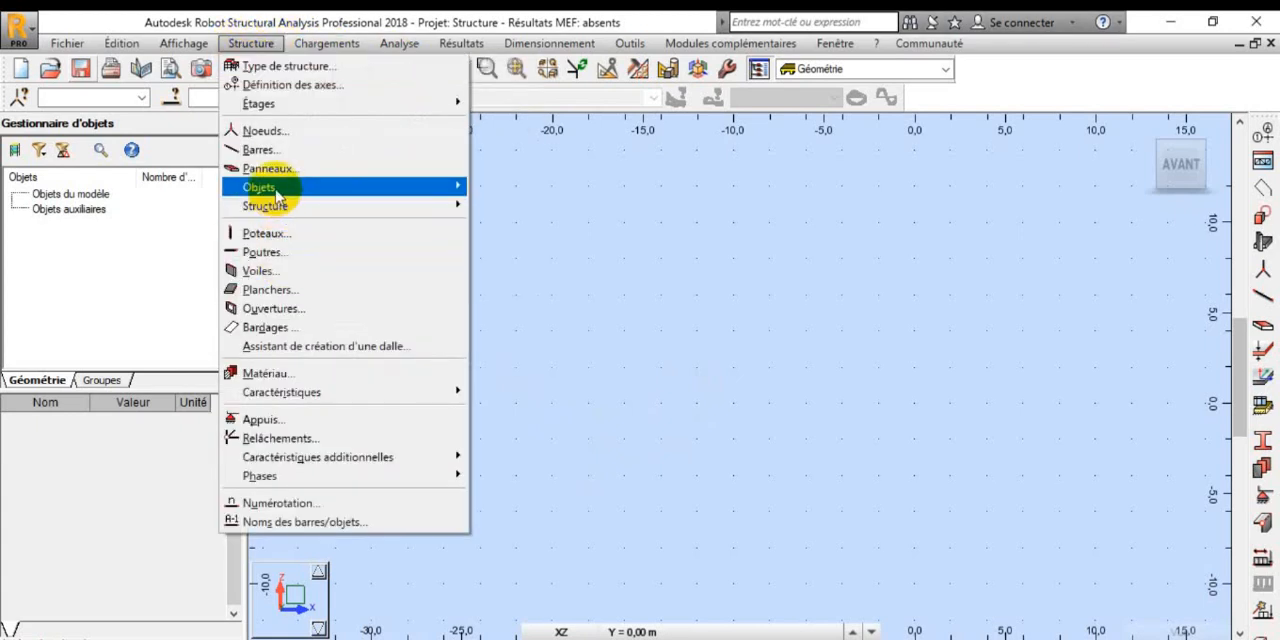
pyautogui.moveTo(343, 188)
pyautogui.click(588, 244)
pyautogui.click(480, 222)
pyautogui.click(1110, 222)
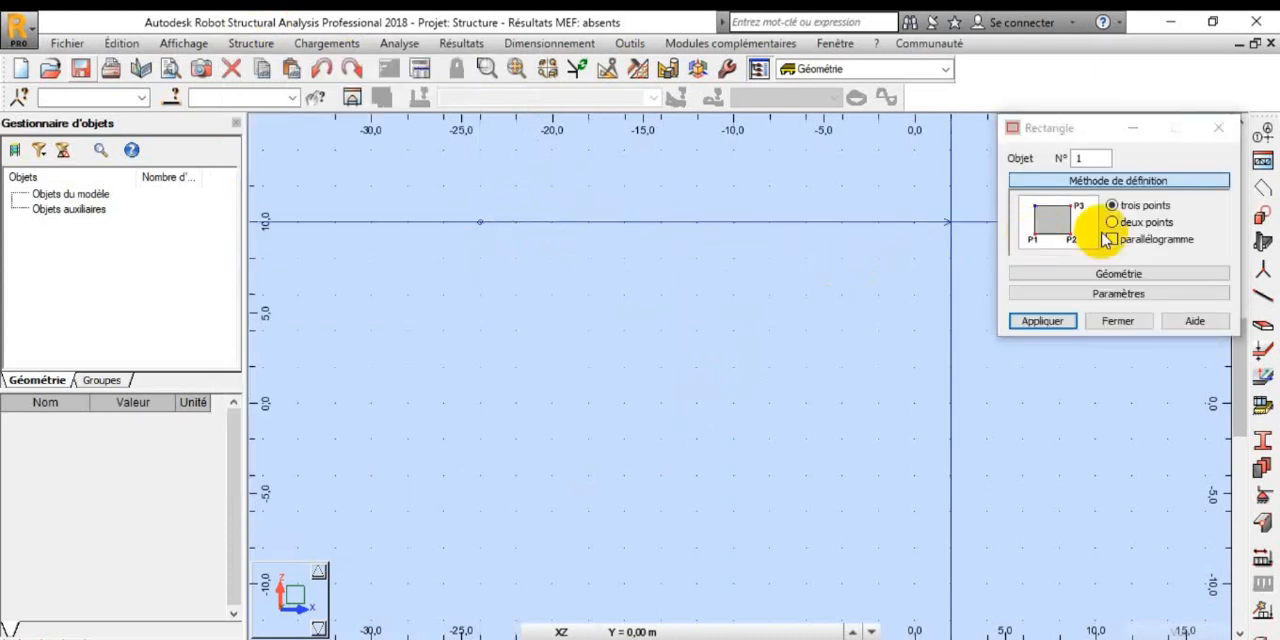
pyautogui.click(484, 228)
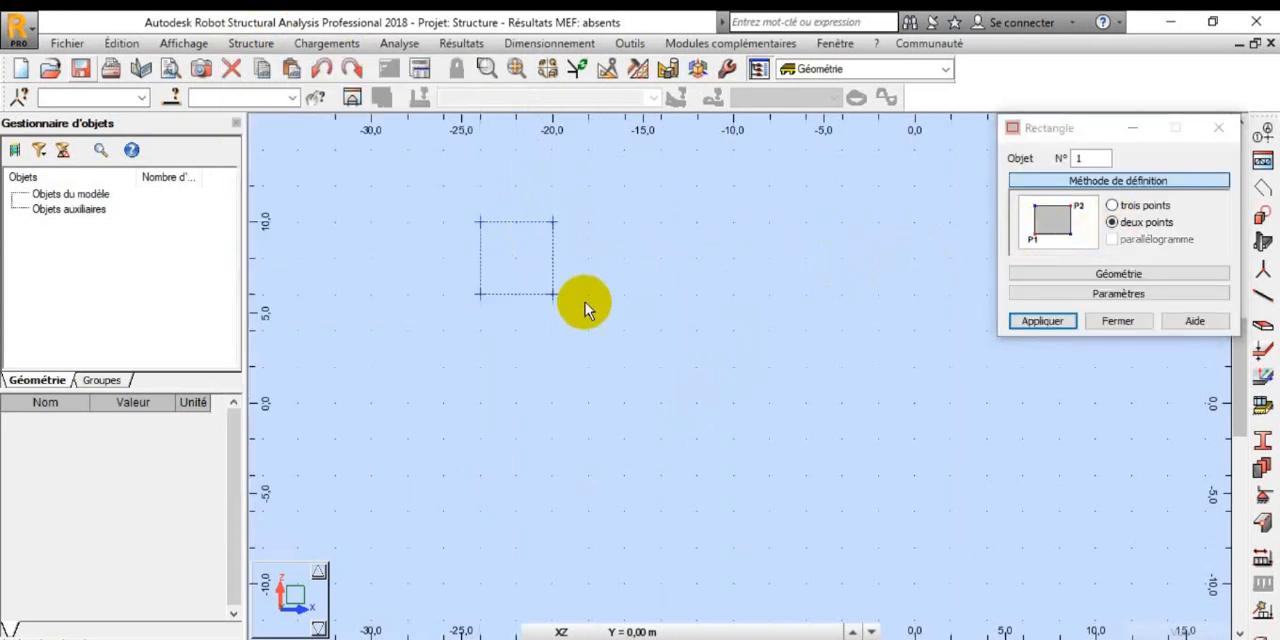
pyautogui.click(628, 327)
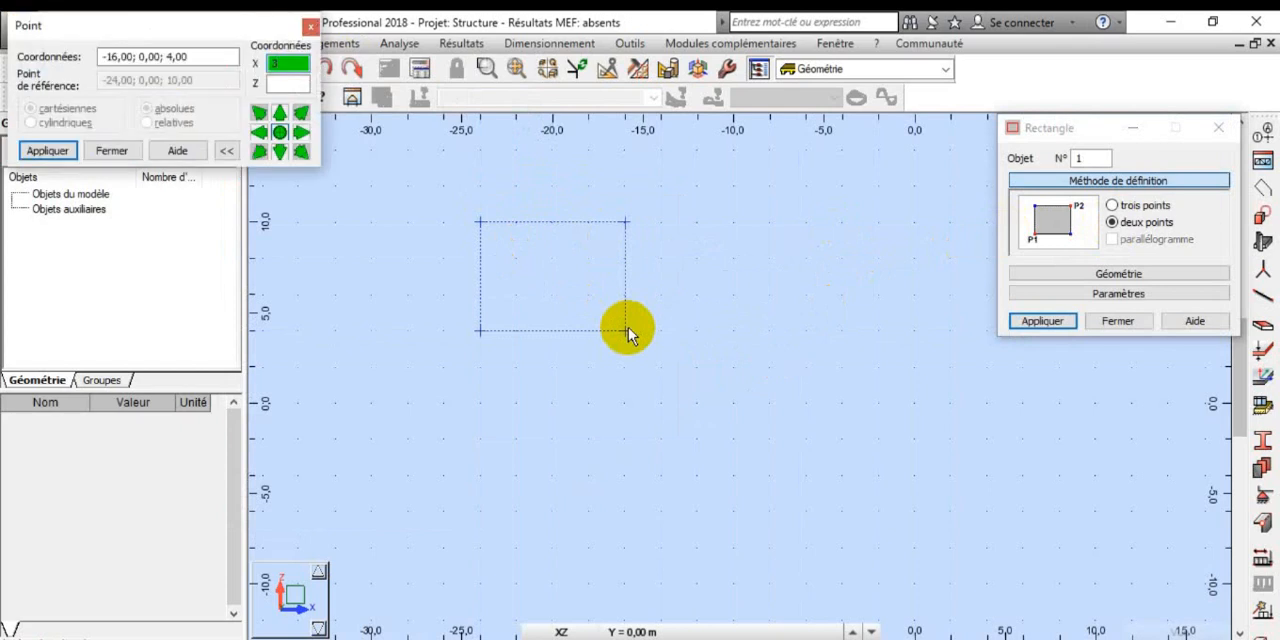
pyautogui.click(311, 25)
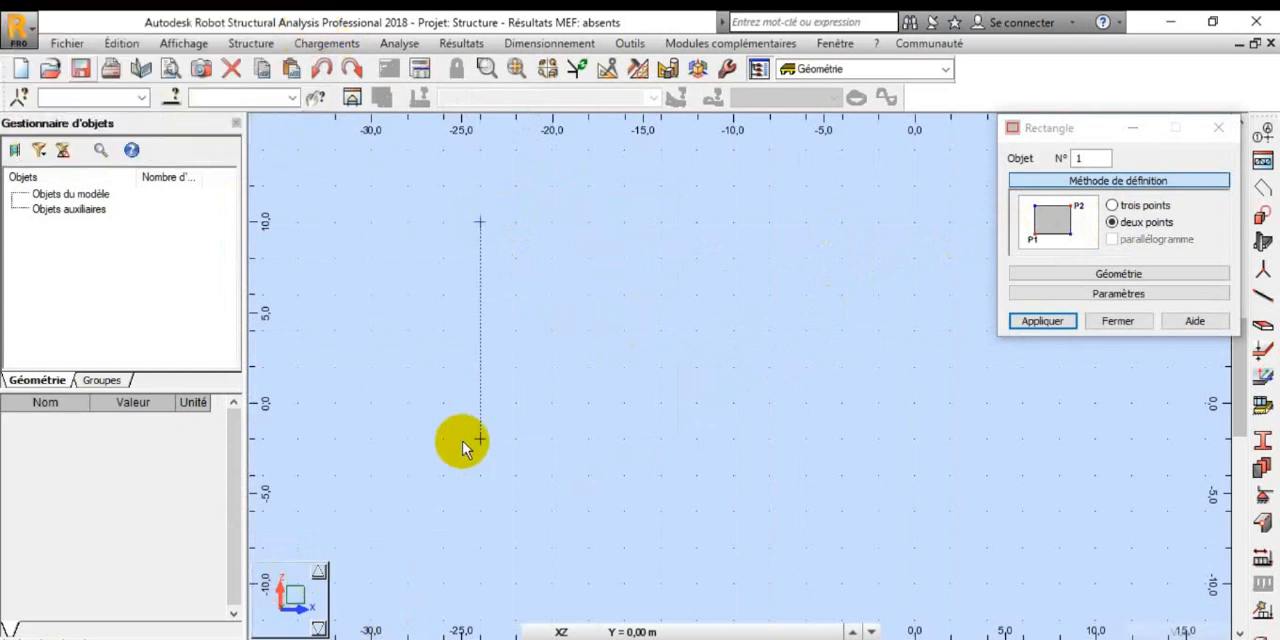
pyautogui.click(1218, 128)
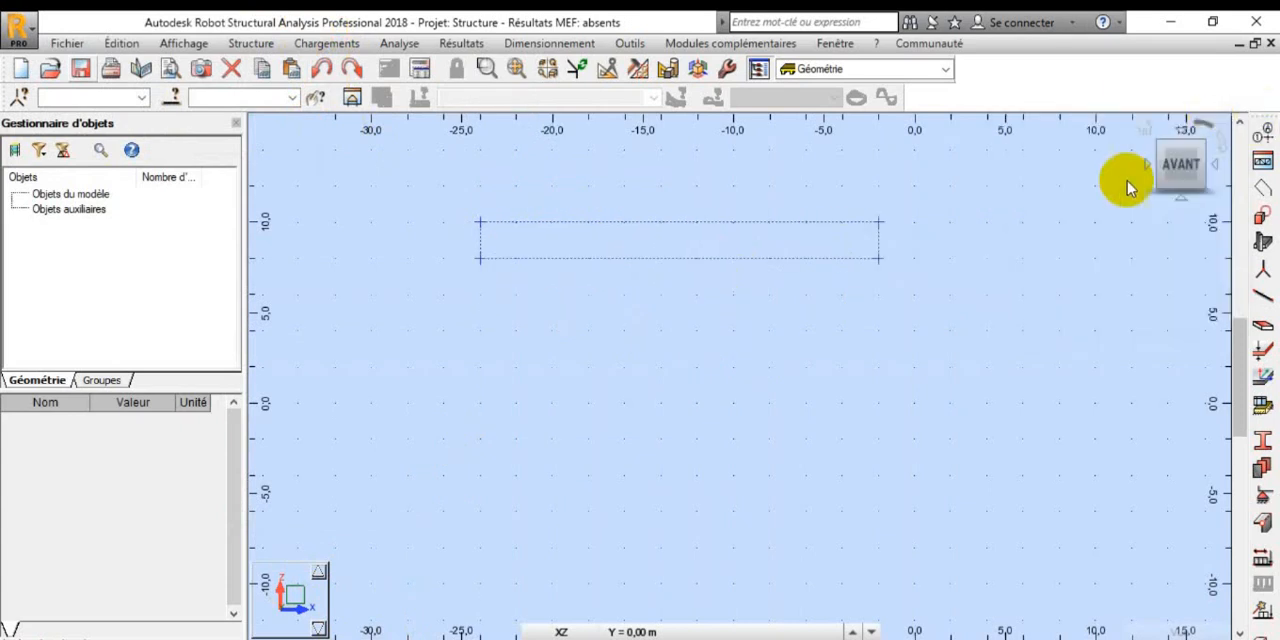
# Step: Switch the working view to the XY plane at Z = 0,00 m
pyautogui.click(310, 605)
pyautogui.click(243, 636)
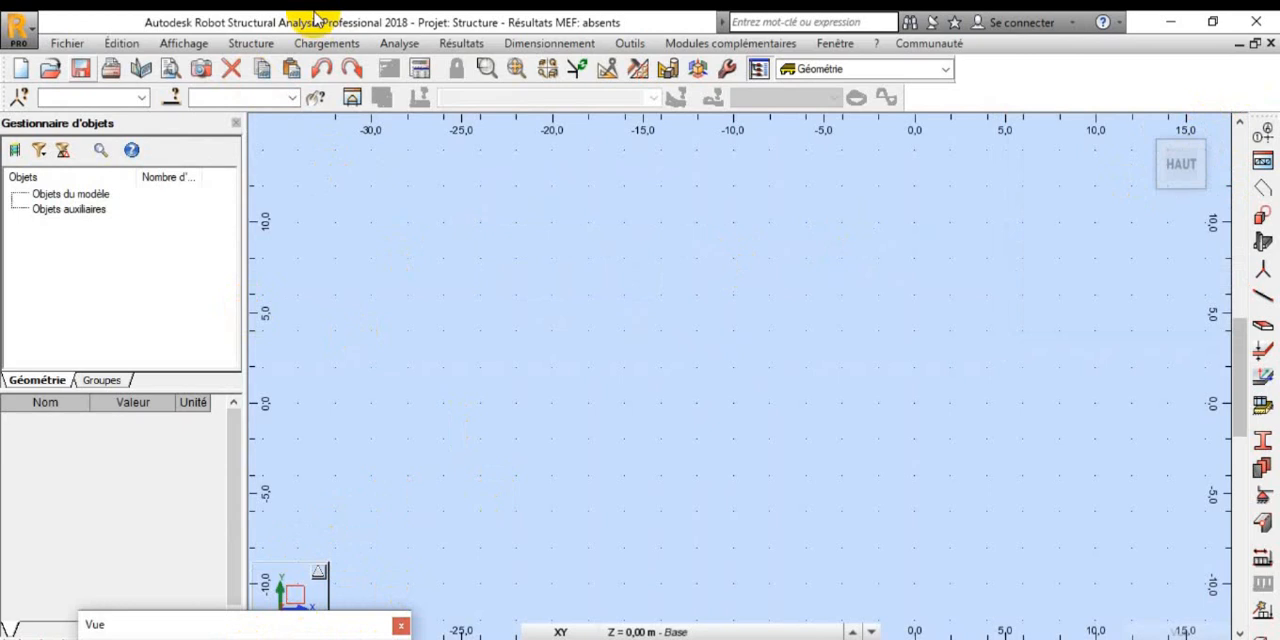
# Step: Draw a two-point rectangle in the XY plane from about (-28, 8) to (-6, 0)
pyautogui.click(251, 43)
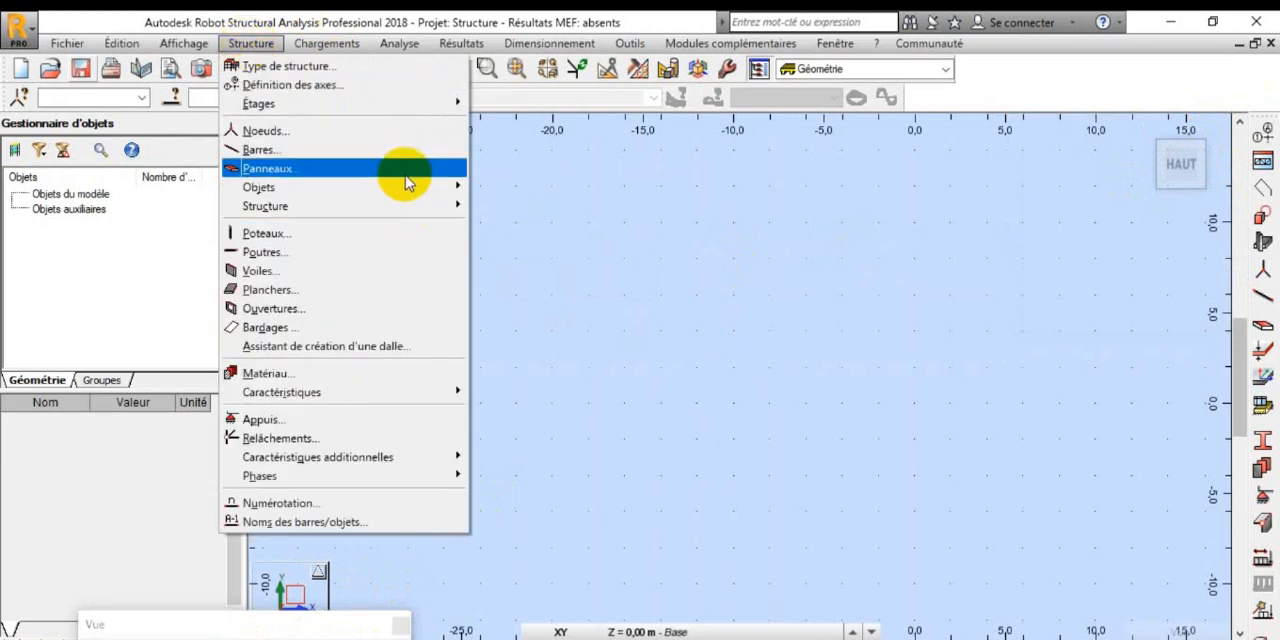
pyautogui.moveTo(409, 188)
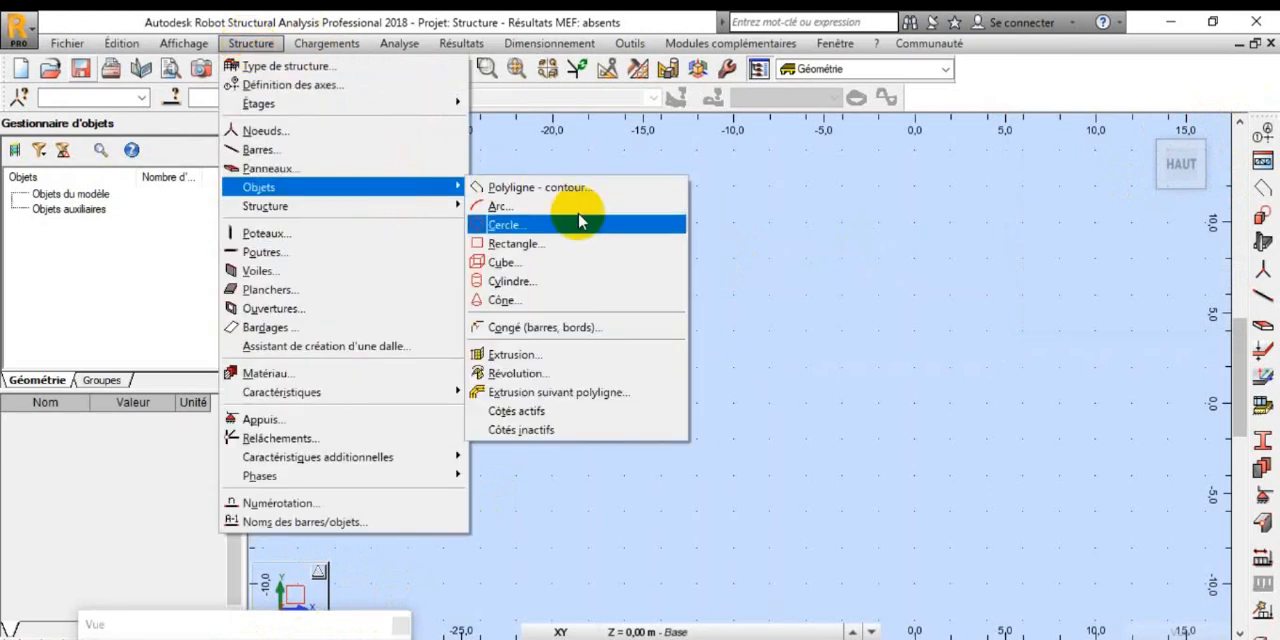
pyautogui.click(580, 243)
pyautogui.click(480, 186)
pyautogui.click(1112, 222)
pyautogui.click(400, 250)
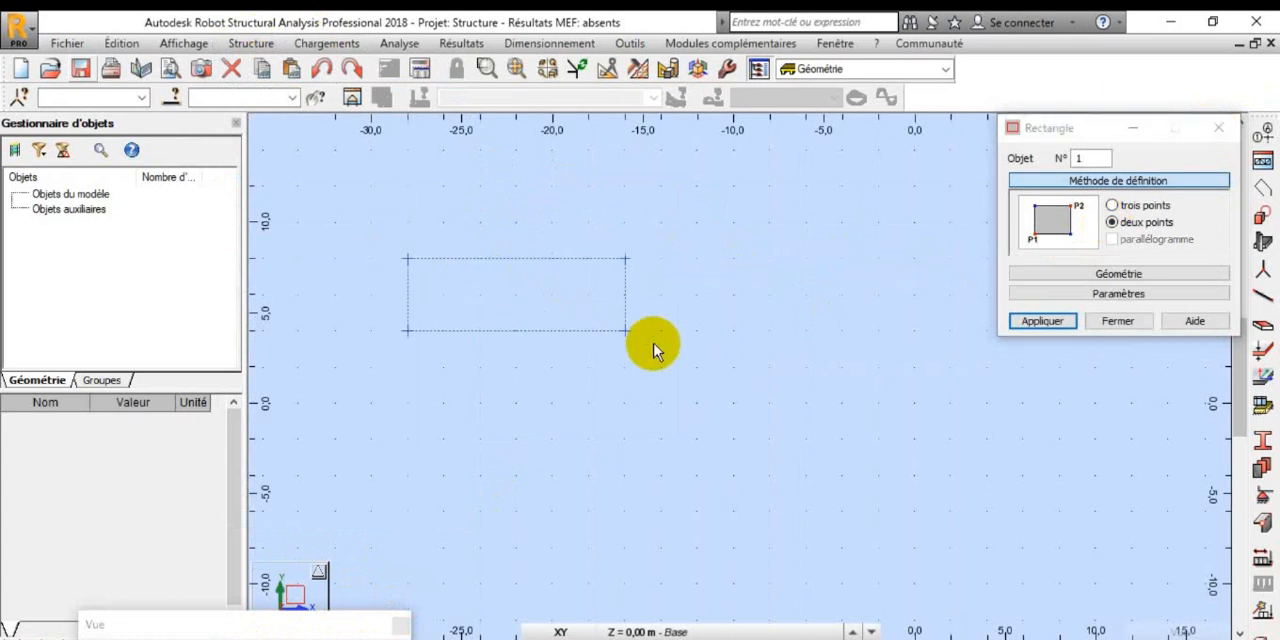
pyautogui.click(806, 403)
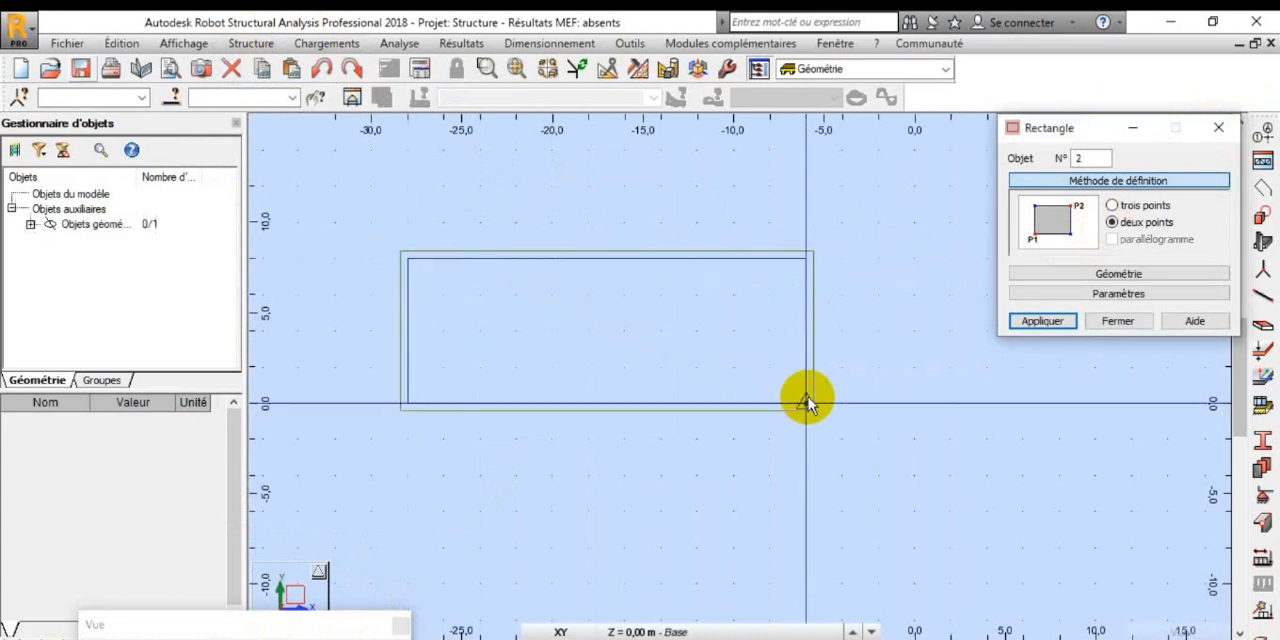
pyautogui.press('Escape')
# Step: Select the whole drawn rectangle and delete it
pyautogui.rightClick(841, 358)
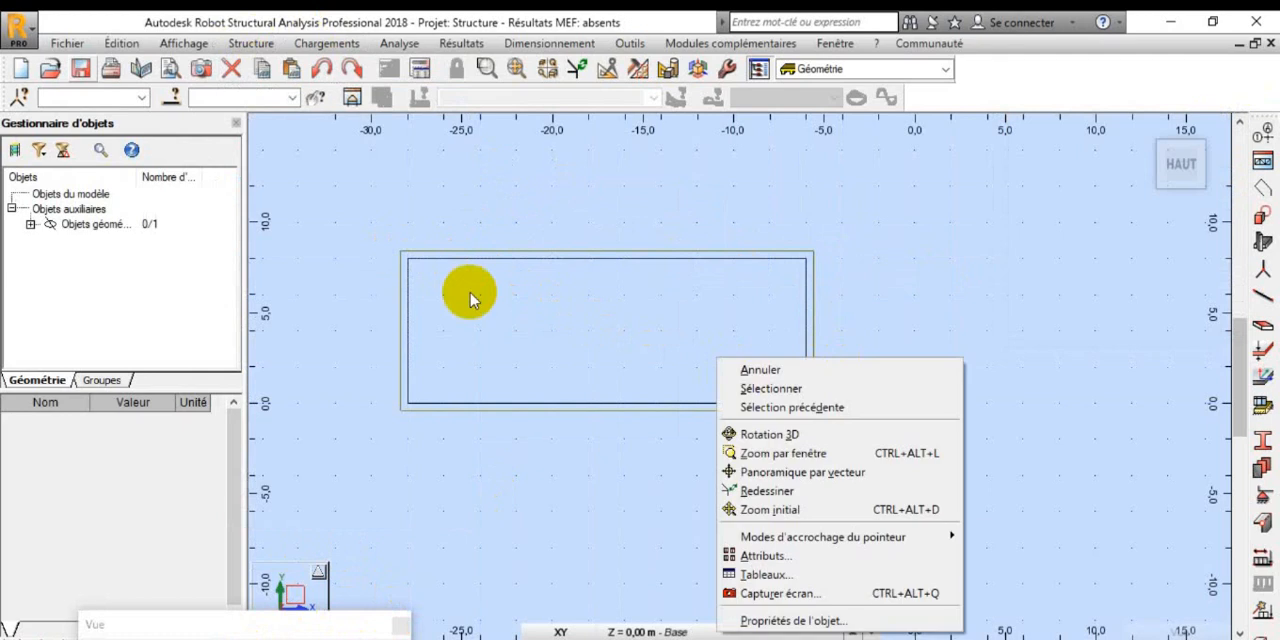
pyautogui.click(991, 197)
pyautogui.moveTo(950, 198); pyautogui.dragTo(392, 498)
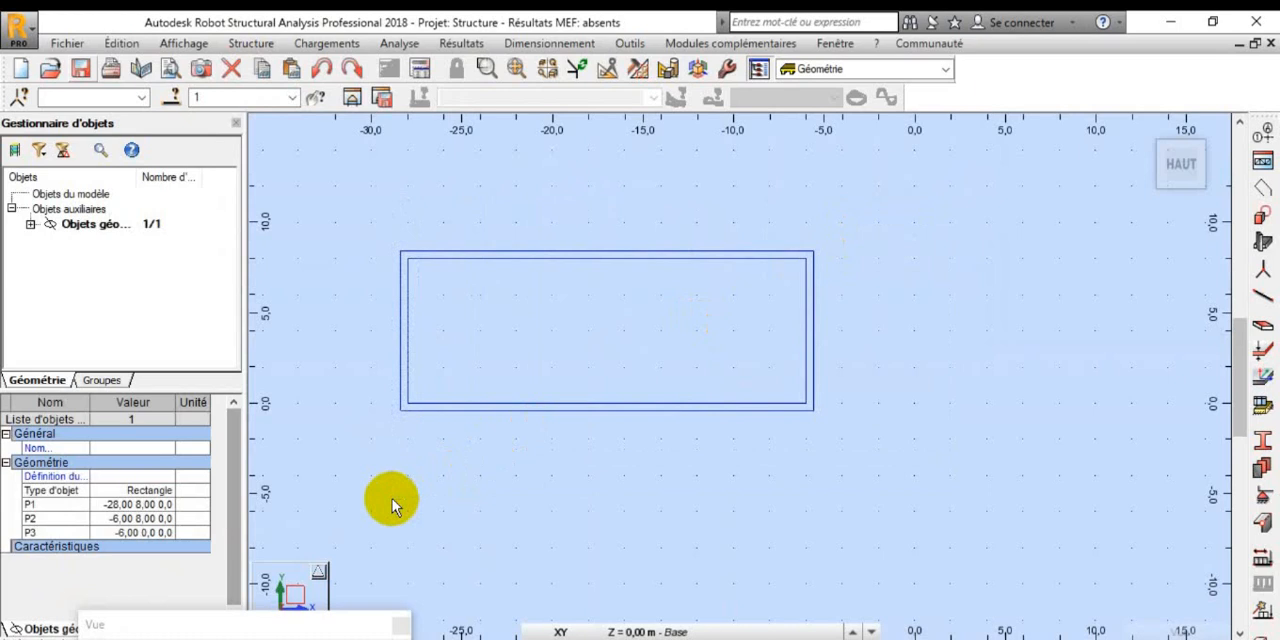
pyautogui.press('Delete')
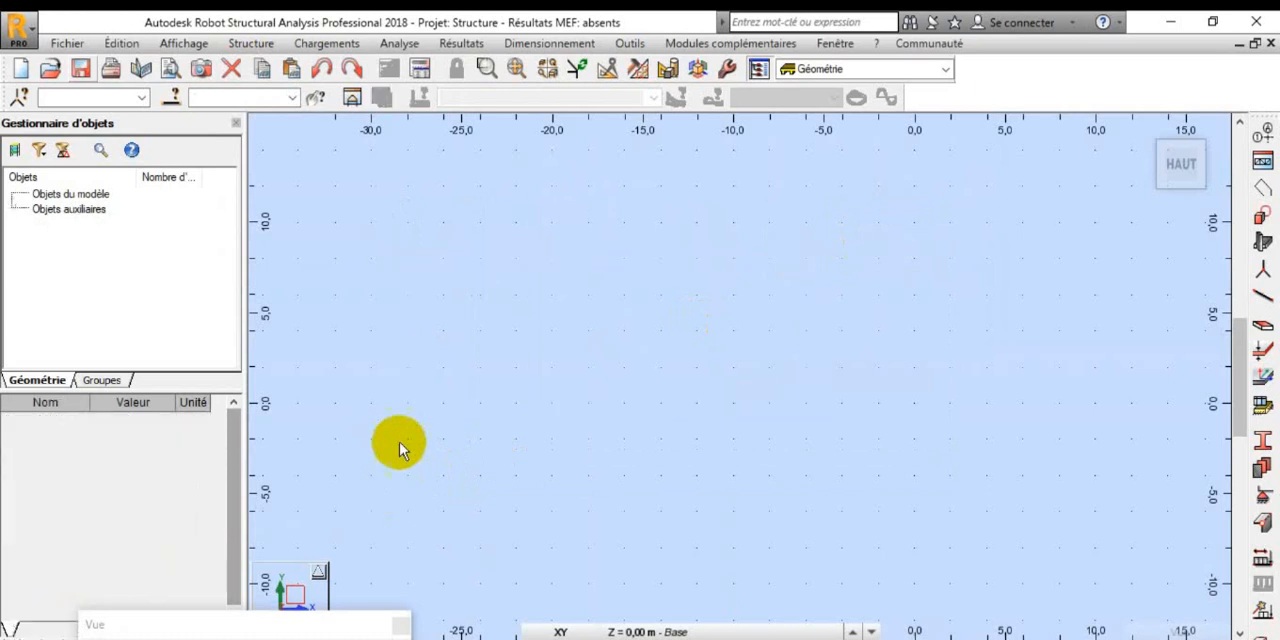
# Step: Draw a two-point rectangle in the XY plane from (-22, 8) to the opposite corner at X 4, Y 3
pyautogui.click(250, 43)
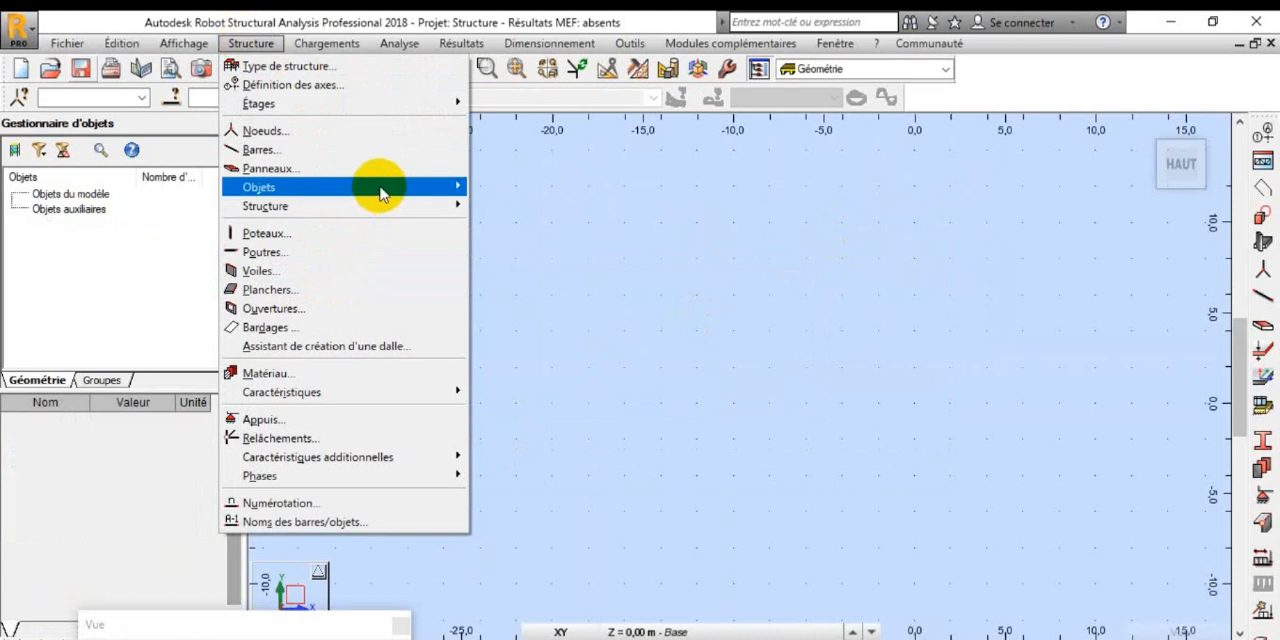
pyautogui.moveTo(380, 190)
pyautogui.click(603, 243)
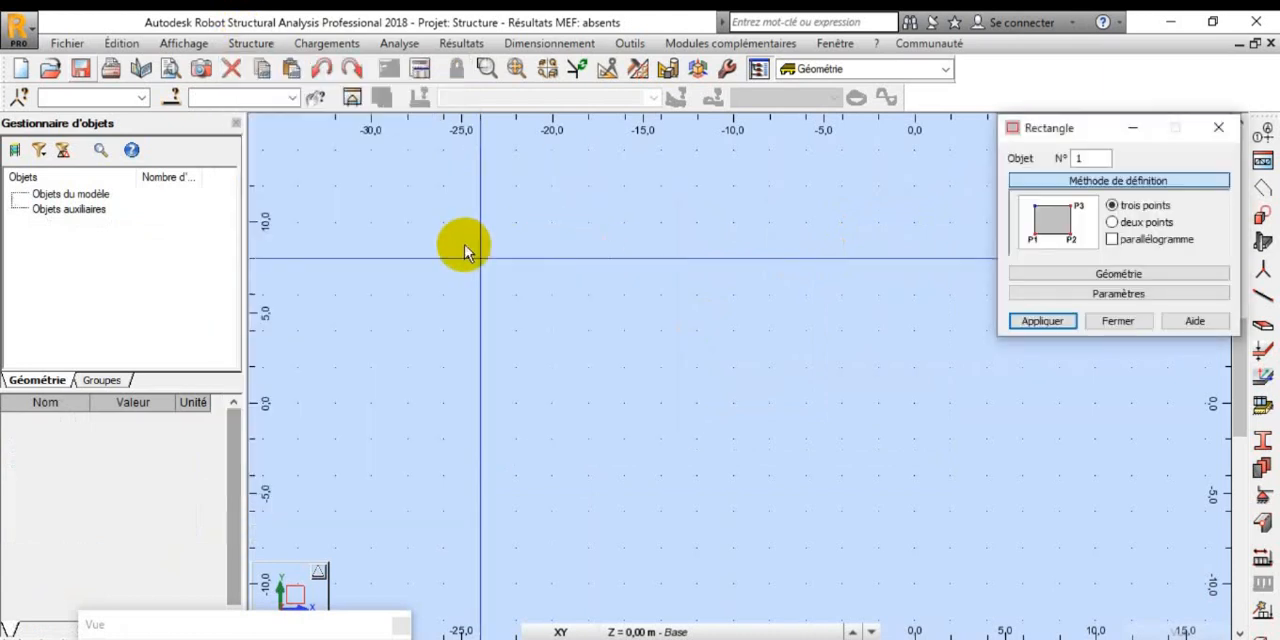
pyautogui.click(1112, 222)
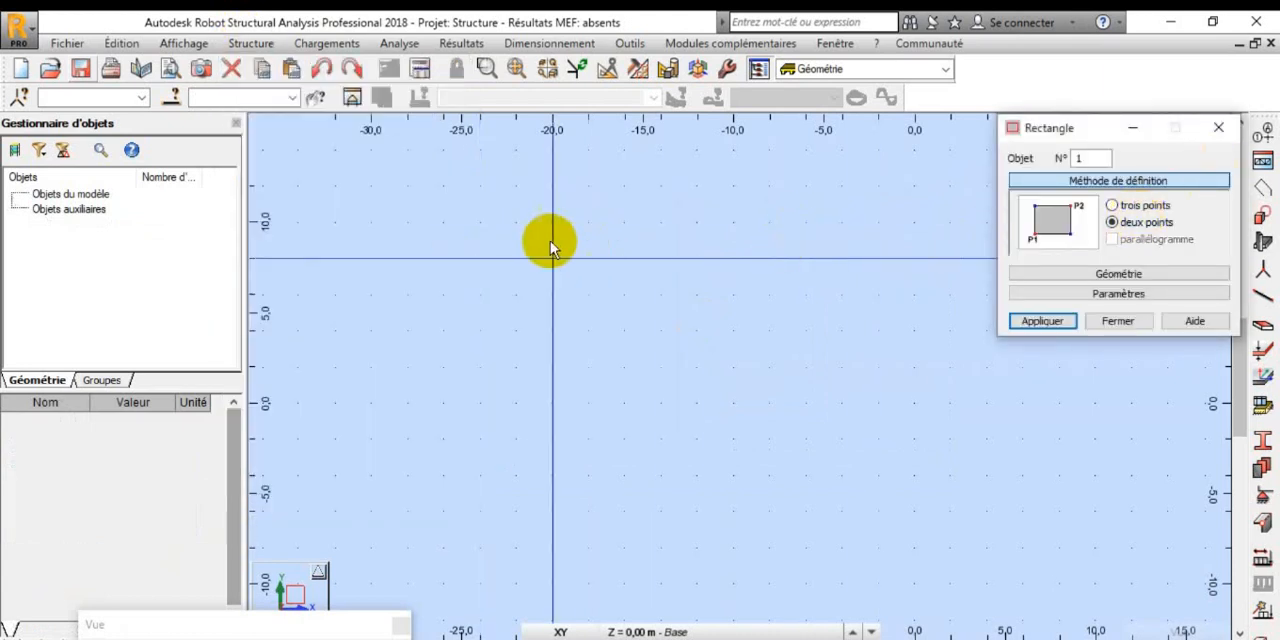
pyautogui.click(515, 258)
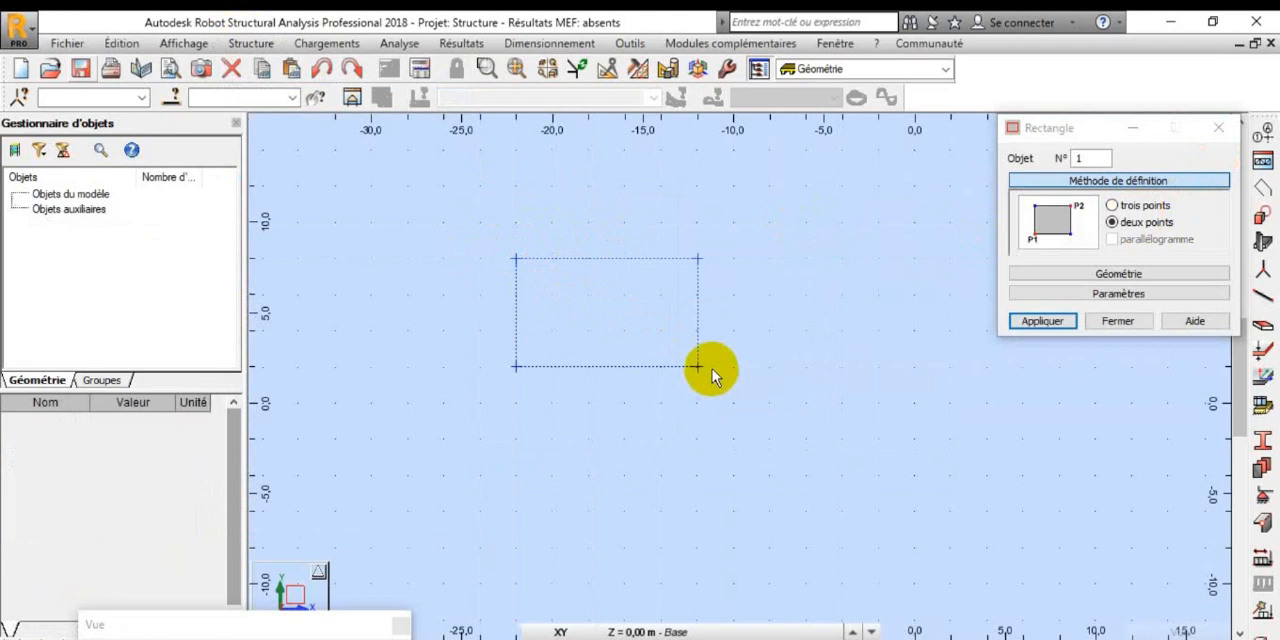
pyautogui.write('3')
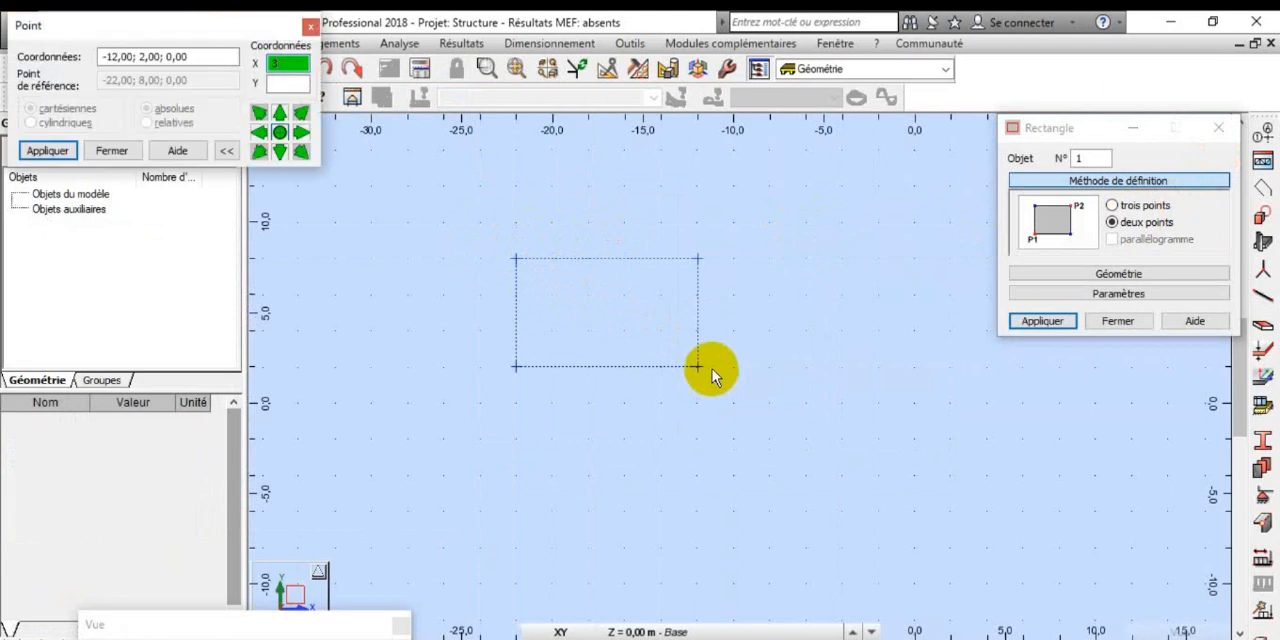
pyautogui.press('BackSpace')
pyautogui.write('4')
pyautogui.click(283, 84)
pyautogui.write('3')
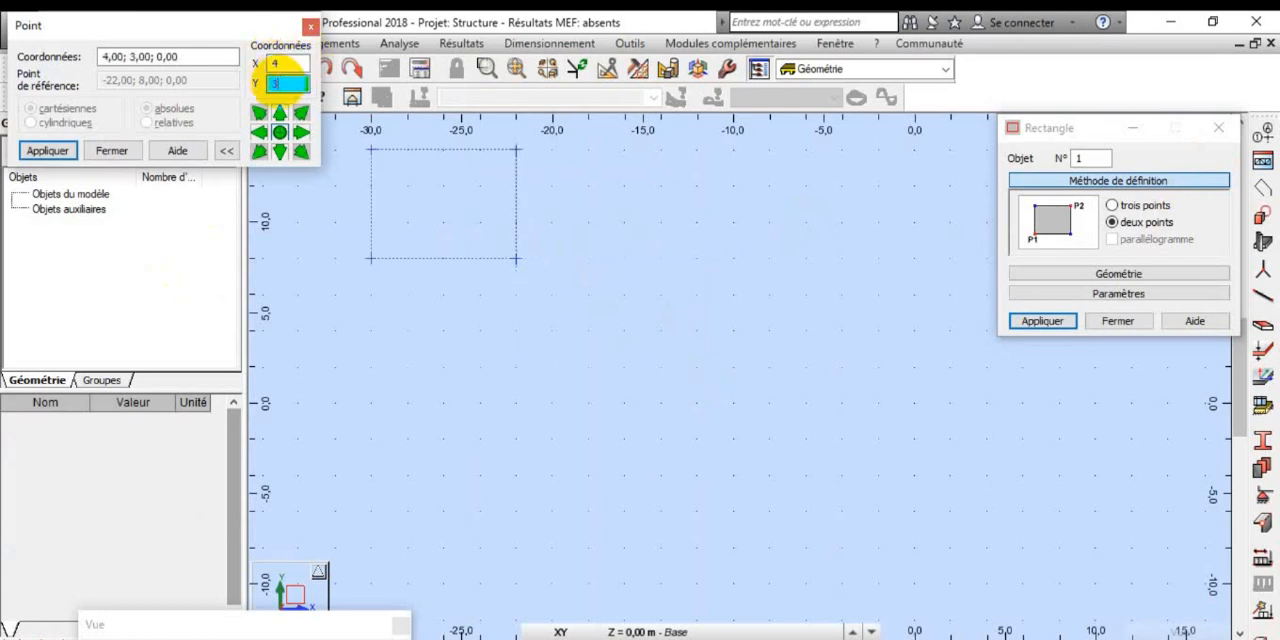
pyautogui.press('Return')
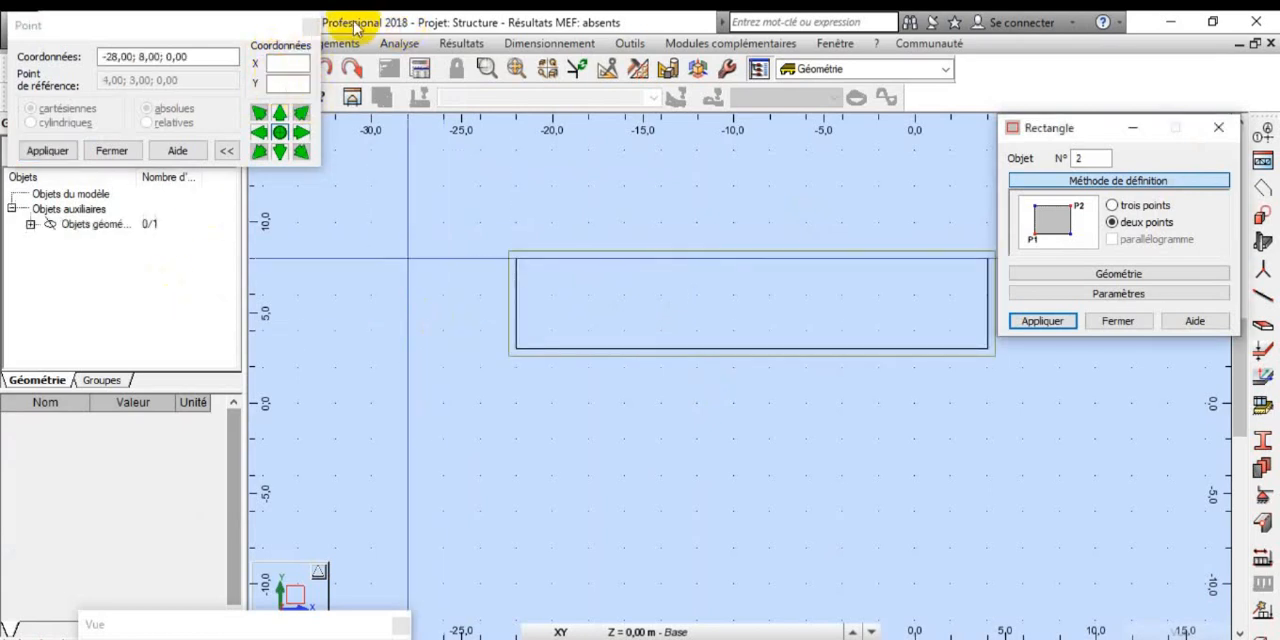
pyautogui.click(311, 30)
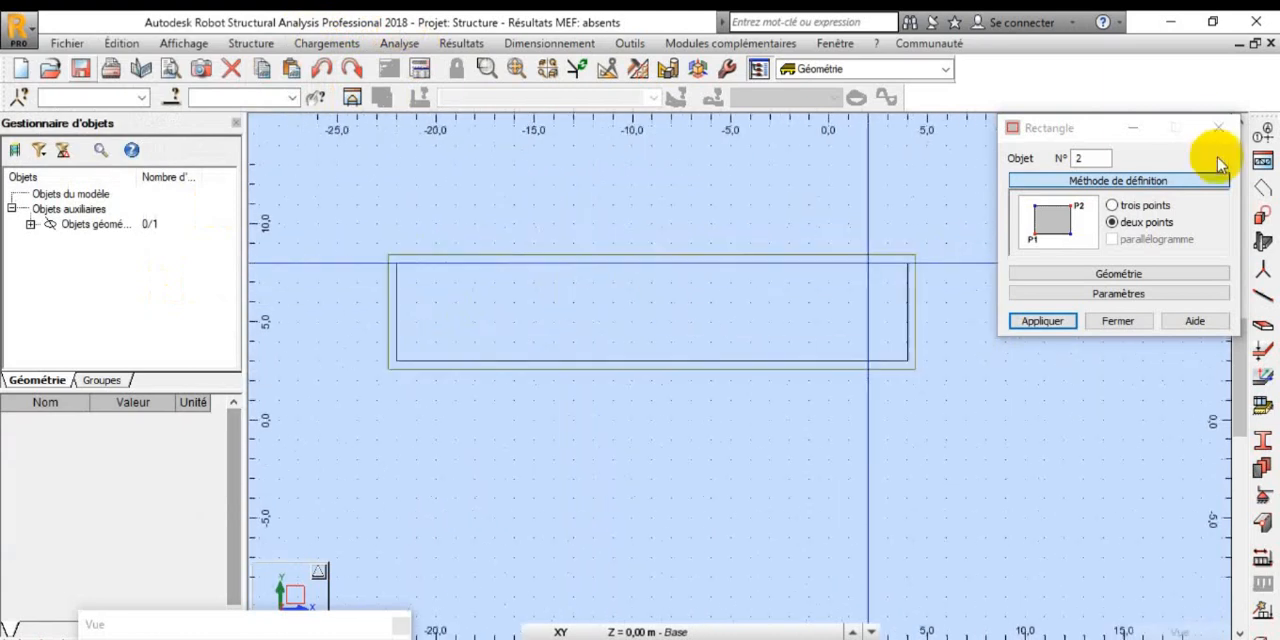
pyautogui.click(1237, 127)
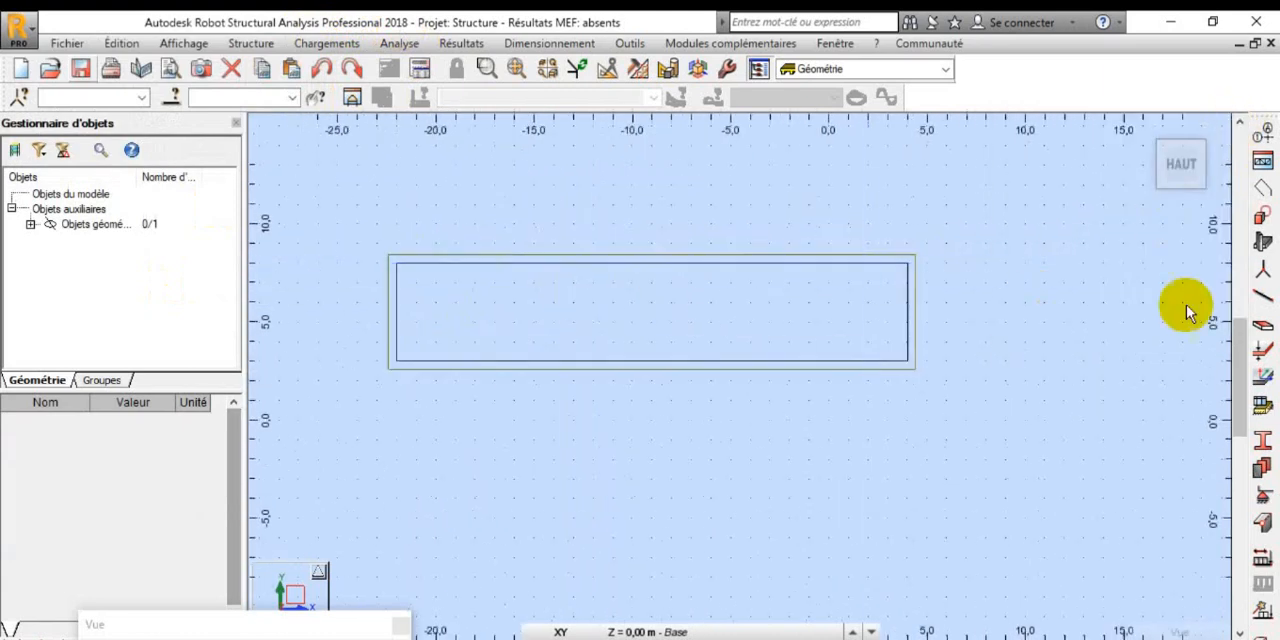
# Step: Create a panel from an internal point of the rectangle, with inactive reinforcement and EP30_BET thickness
pyautogui.click(1262, 330)
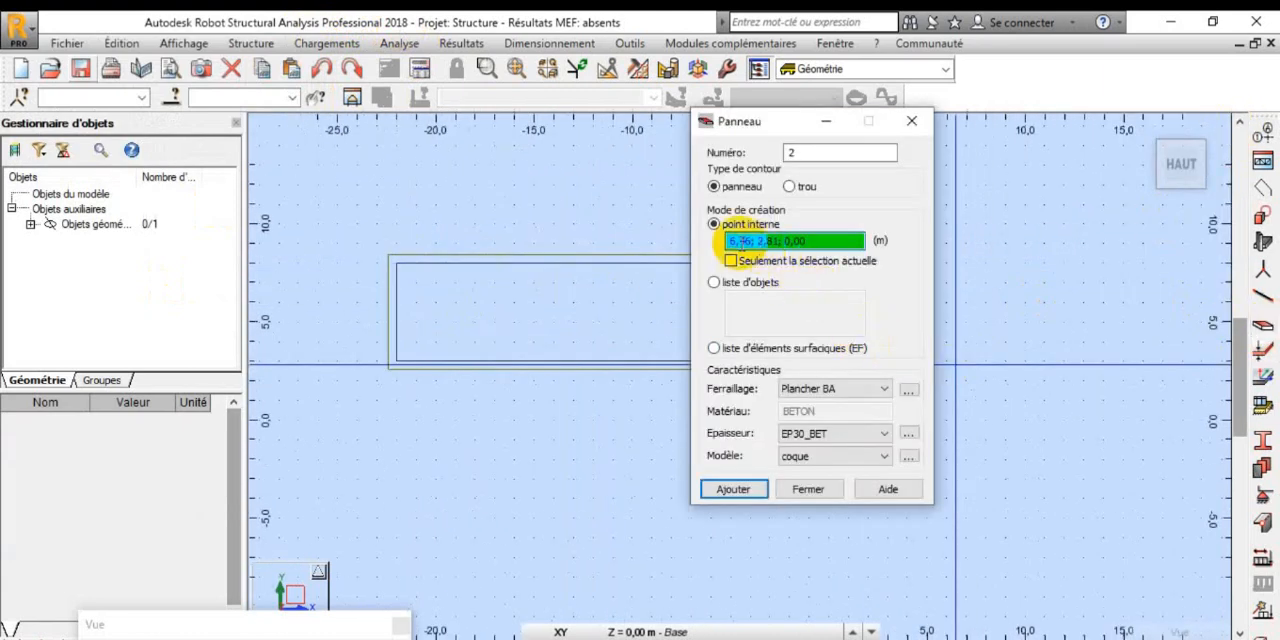
pyautogui.click(853, 438)
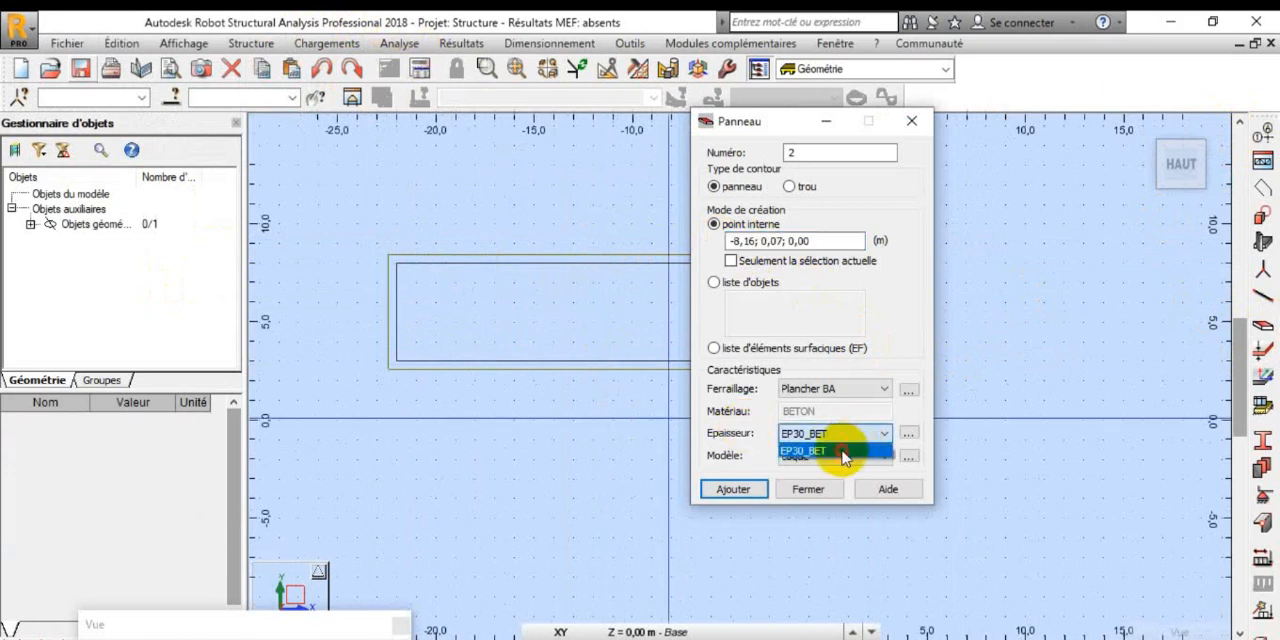
pyautogui.click(843, 452)
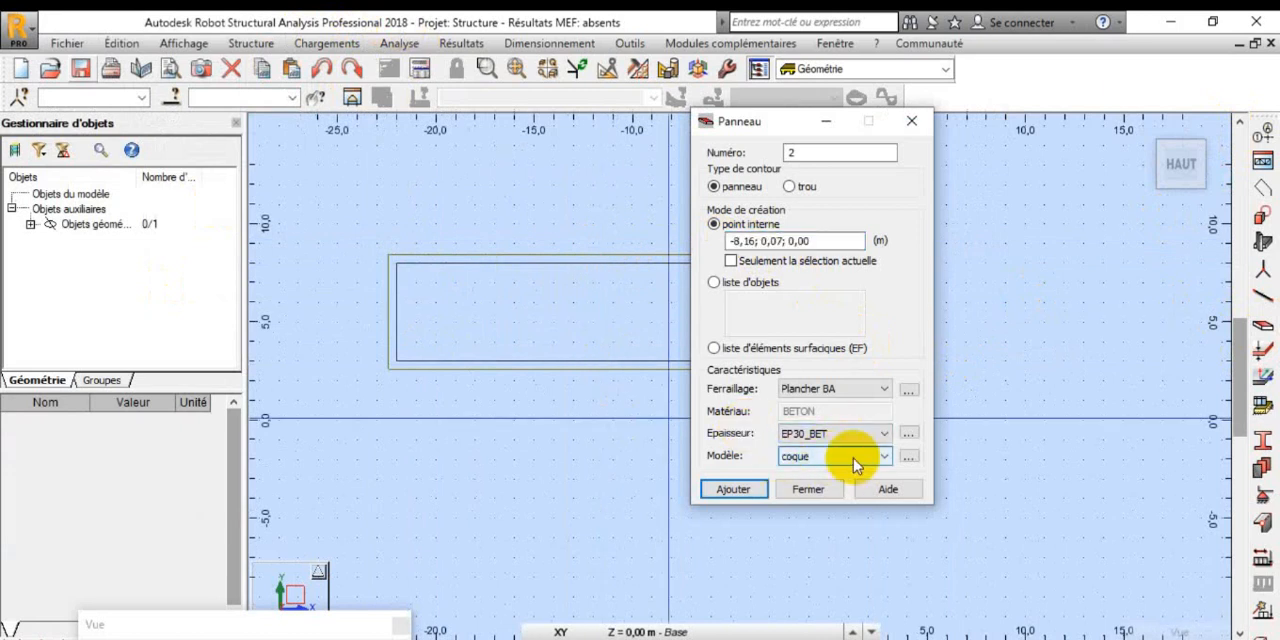
pyautogui.click(850, 390)
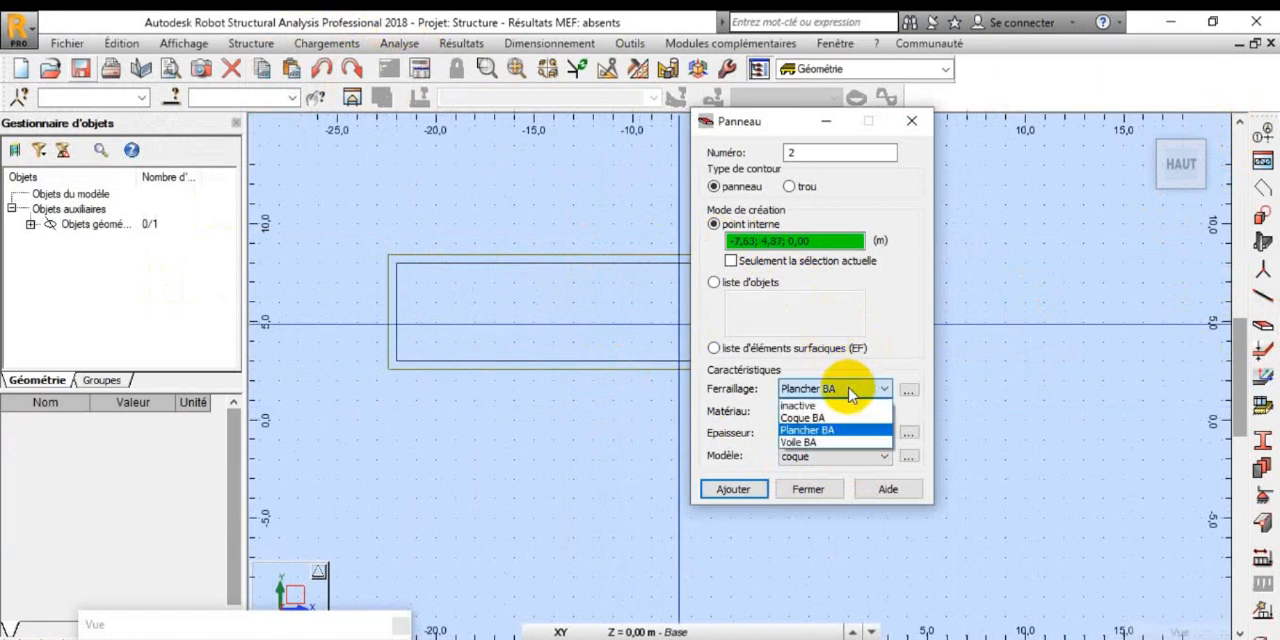
pyautogui.click(852, 388)
pyautogui.click(852, 388)
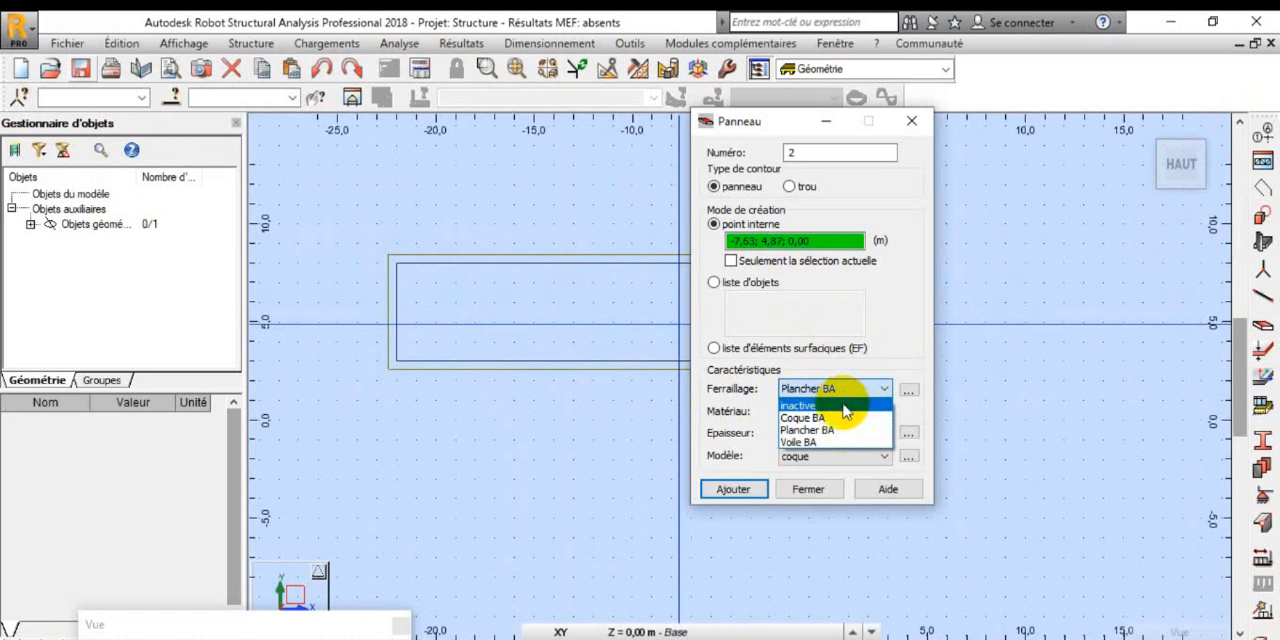
pyautogui.click(846, 406)
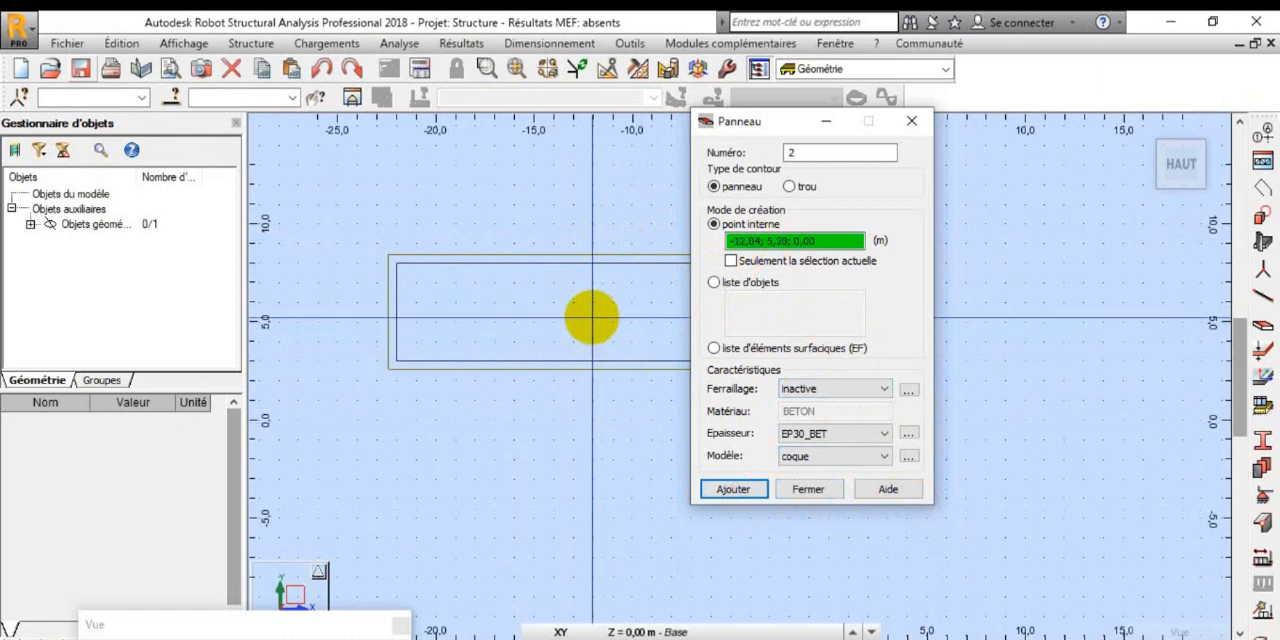
pyautogui.click(592, 318)
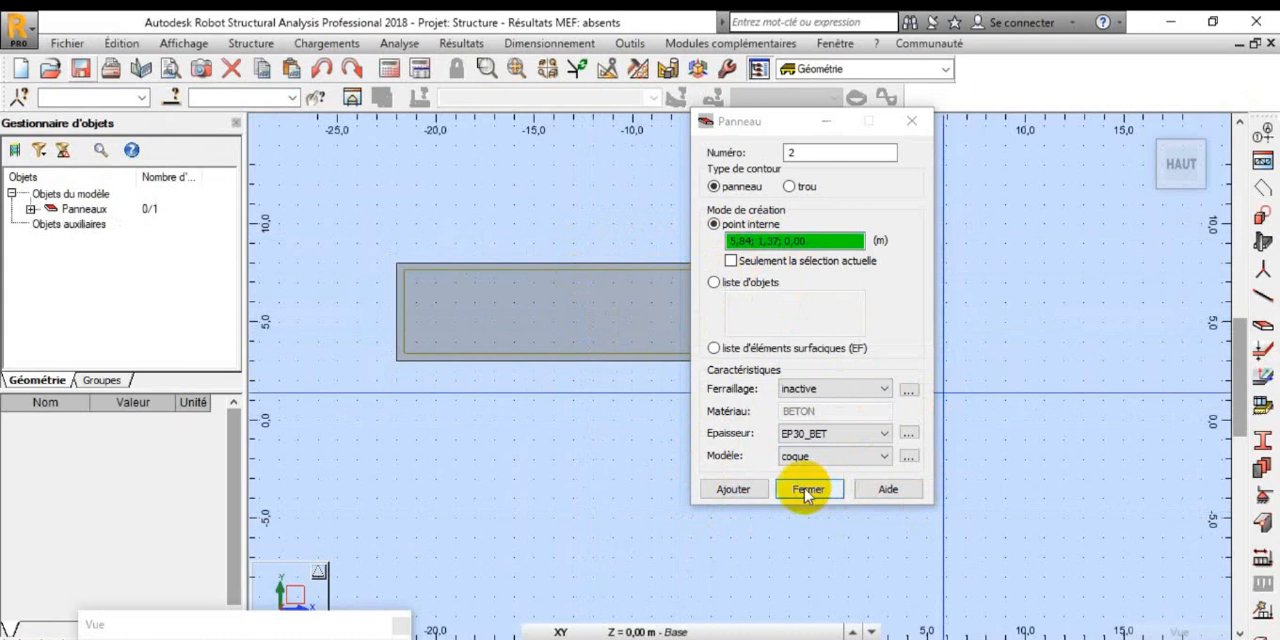
pyautogui.click(733, 489)
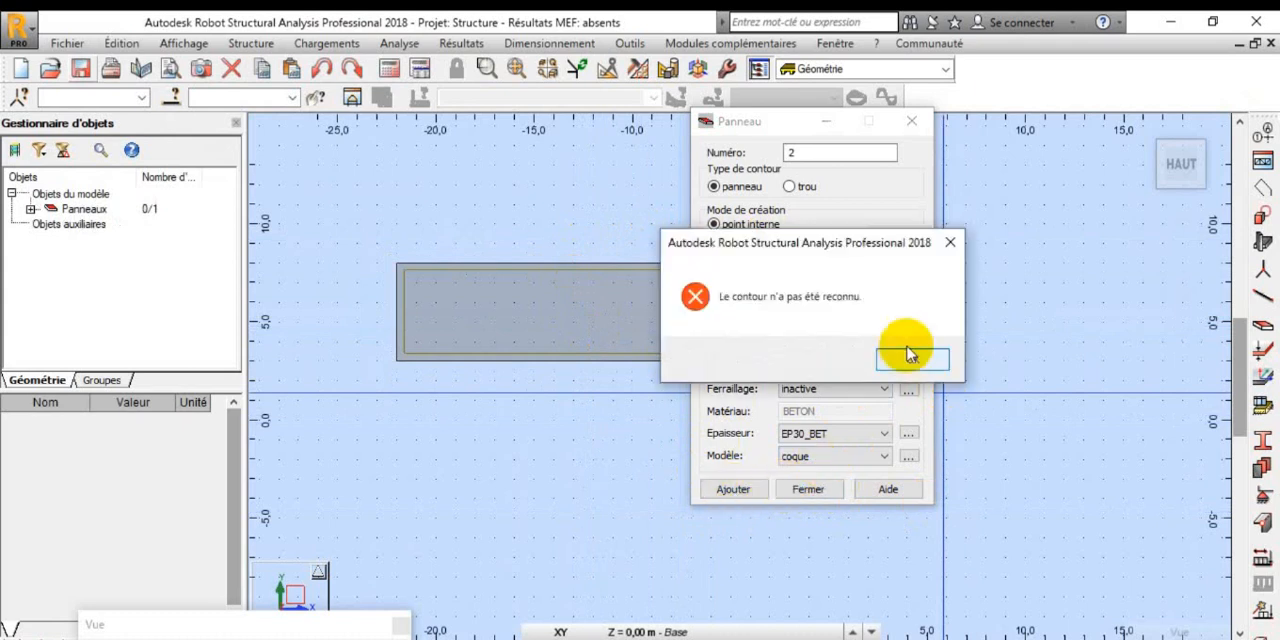
pyautogui.click(908, 378)
pyautogui.click(808, 489)
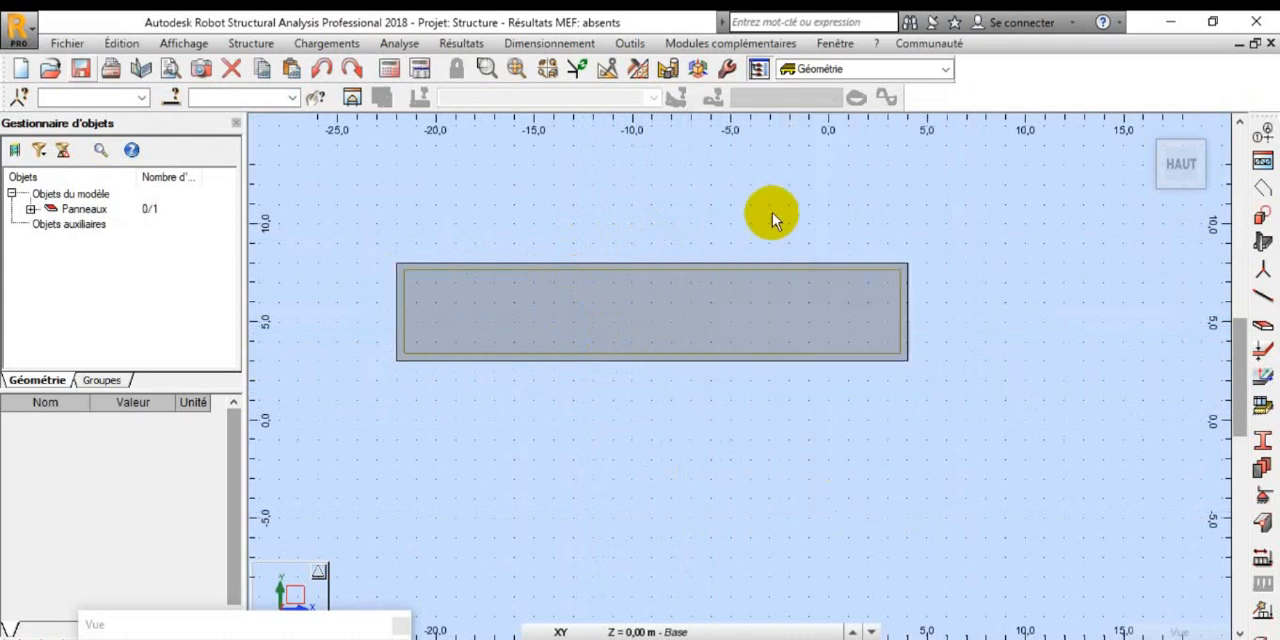
pyautogui.scroll(1, 742, 212)
pyautogui.scroll(-1, 880, 238)
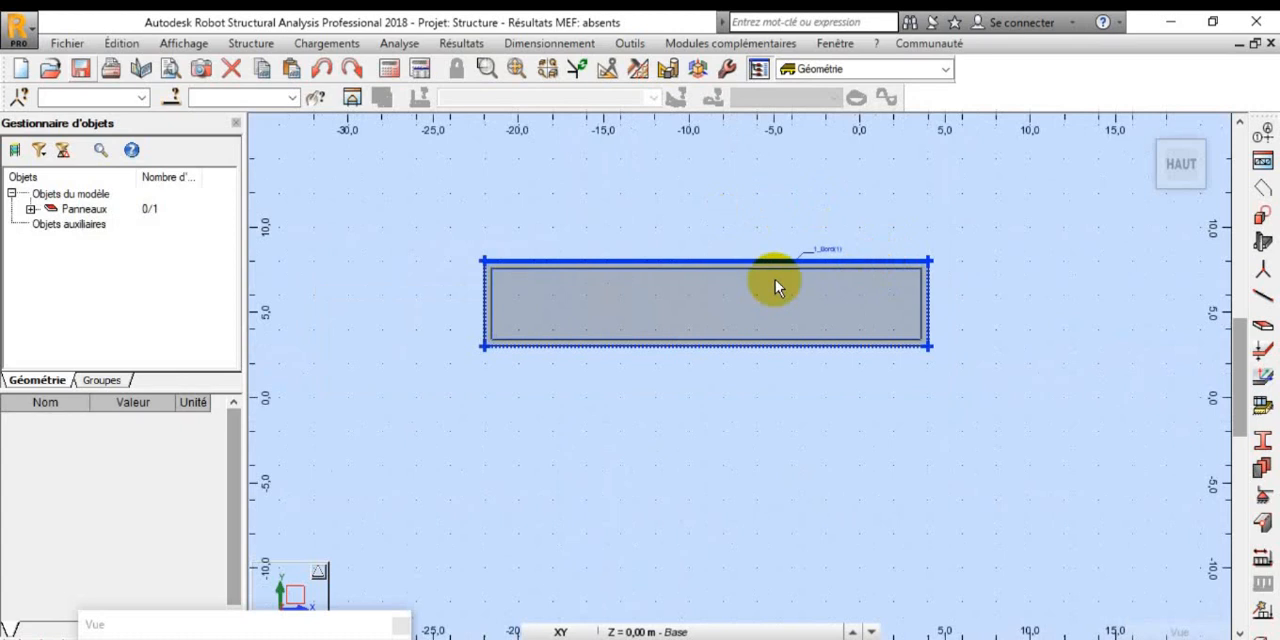
# Step: Add the permanent self-weight (poids propre) load case PERM1 to the load case list
pyautogui.scroll(1, 735, 272)
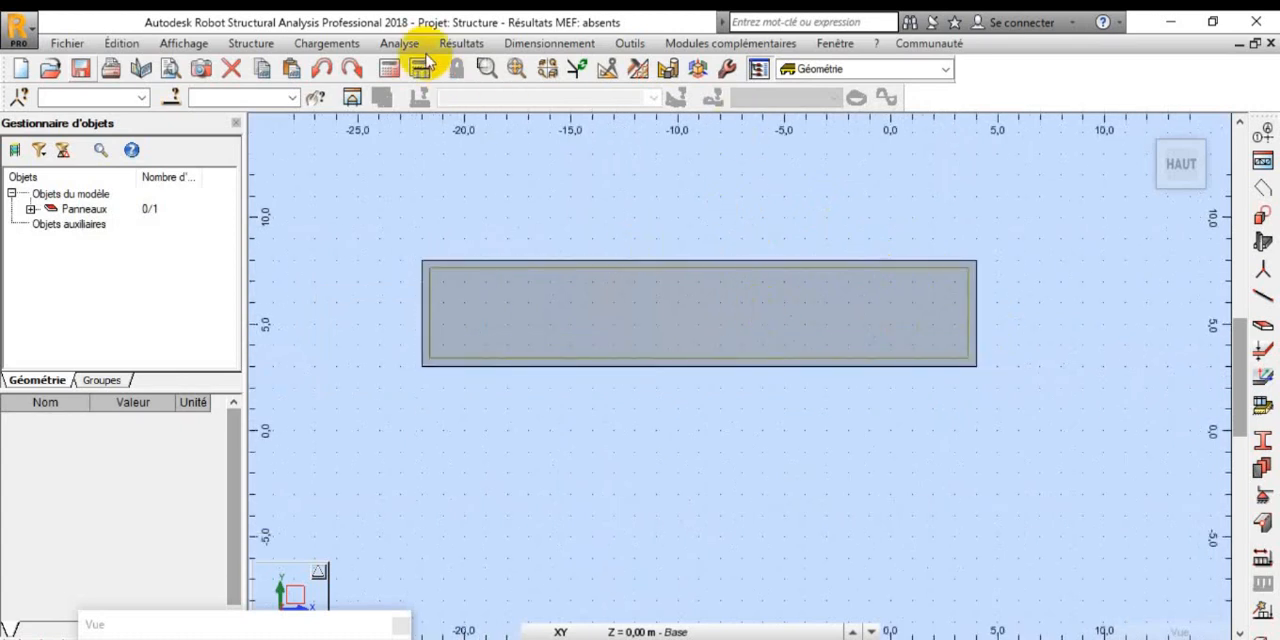
pyautogui.click(362, 44)
pyautogui.click(360, 60)
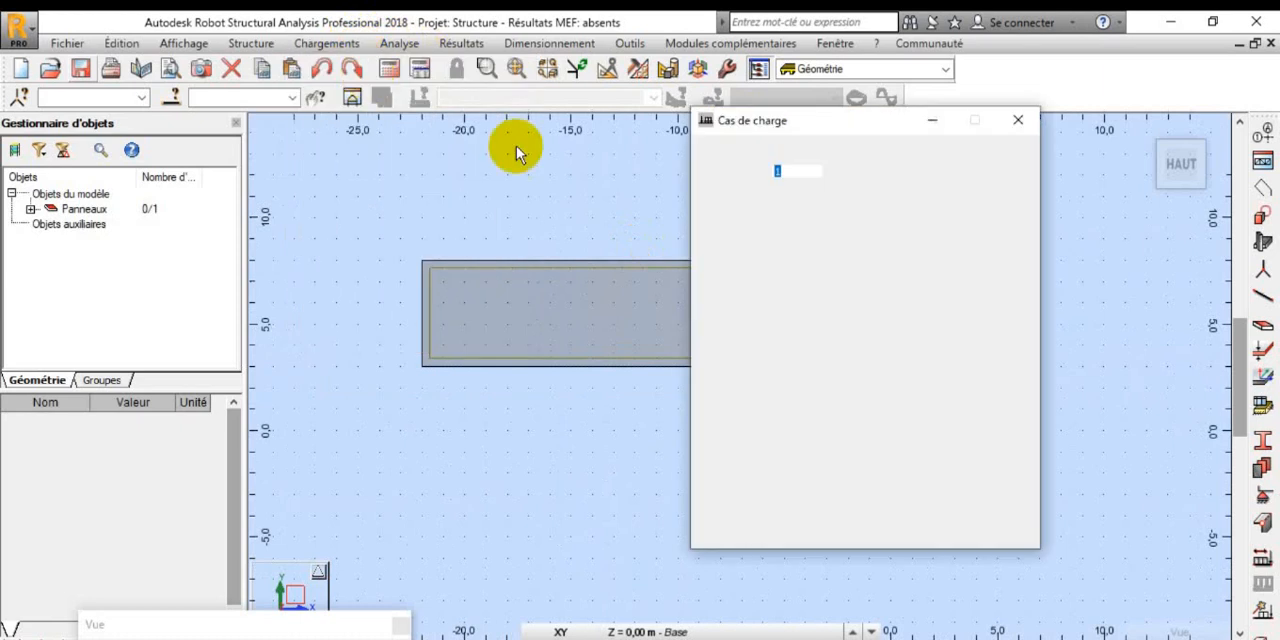
pyautogui.click(897, 255)
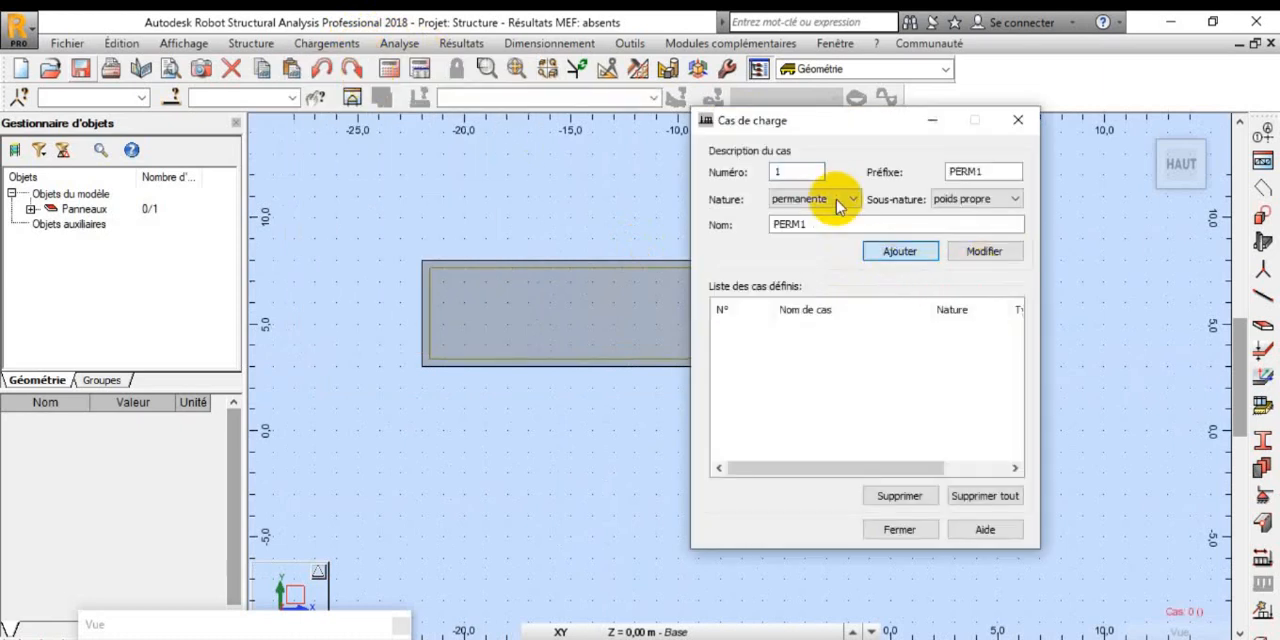
# Step: Add an accidental (accidentelle) load case named CHOC and close the load case definition
pyautogui.click(848, 199)
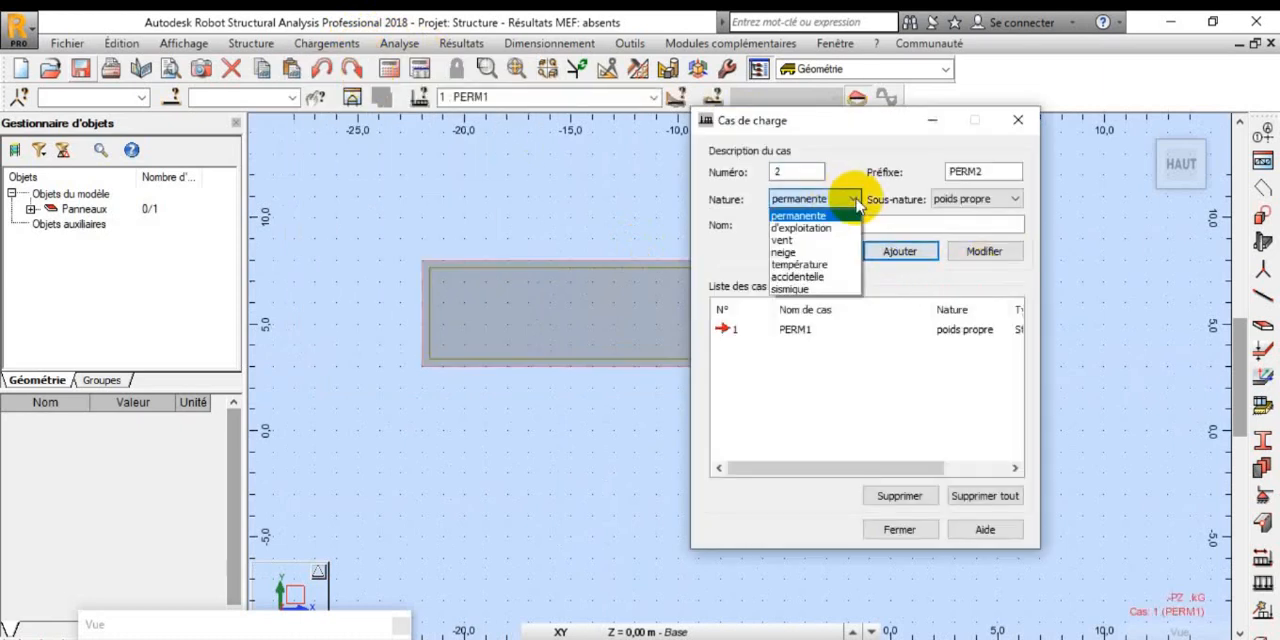
pyautogui.click(828, 277)
pyautogui.doubleClick(806, 227)
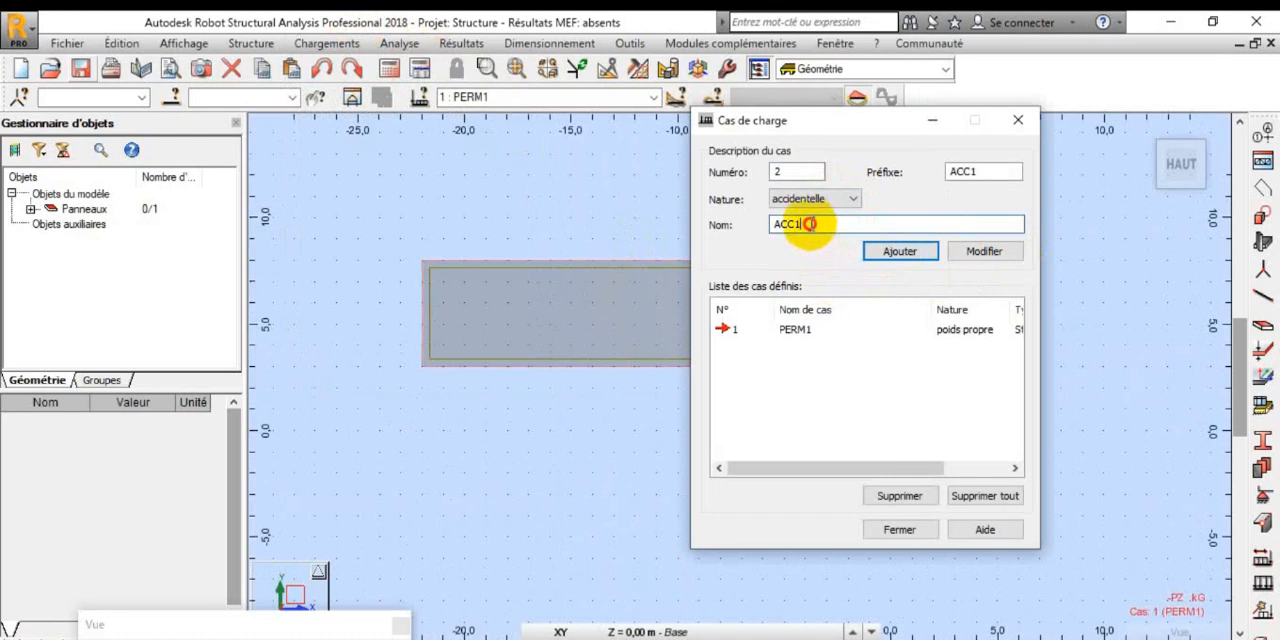
pyautogui.write('CHO')
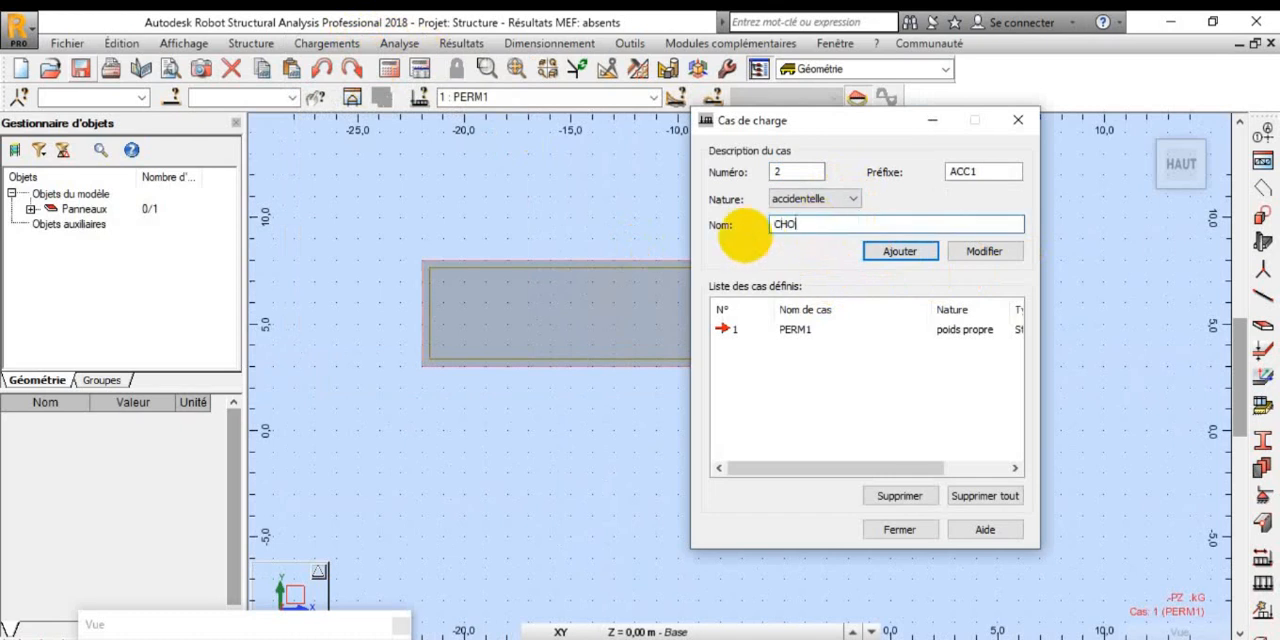
pyautogui.write('C')
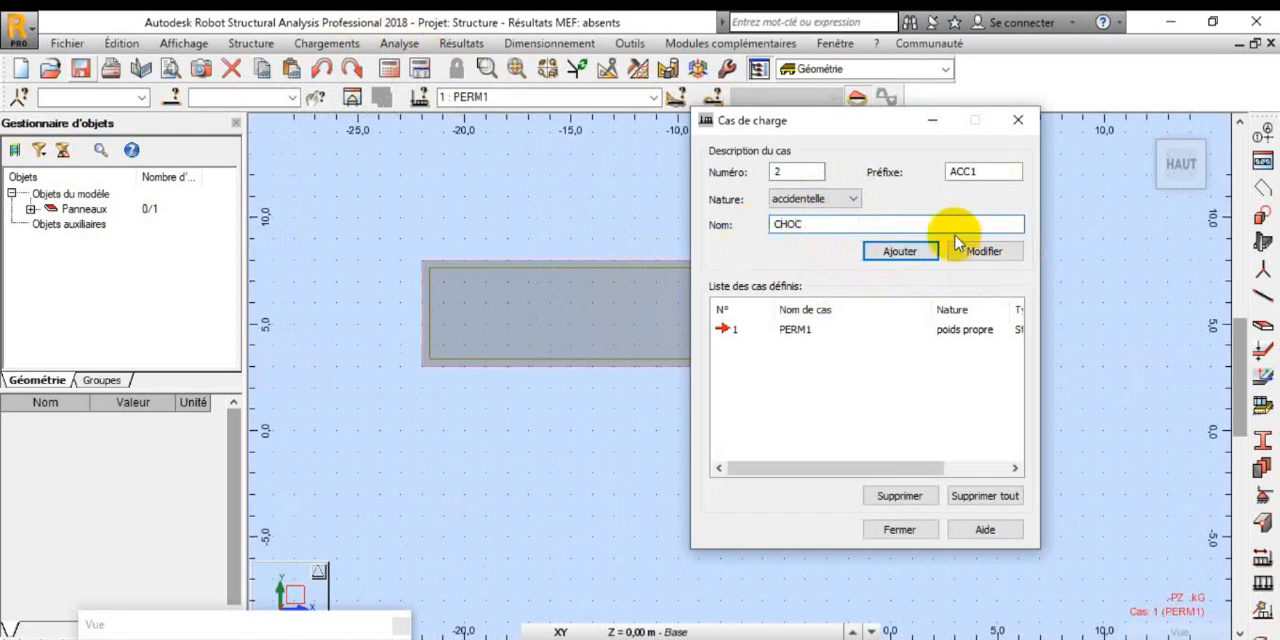
pyautogui.click(917, 252)
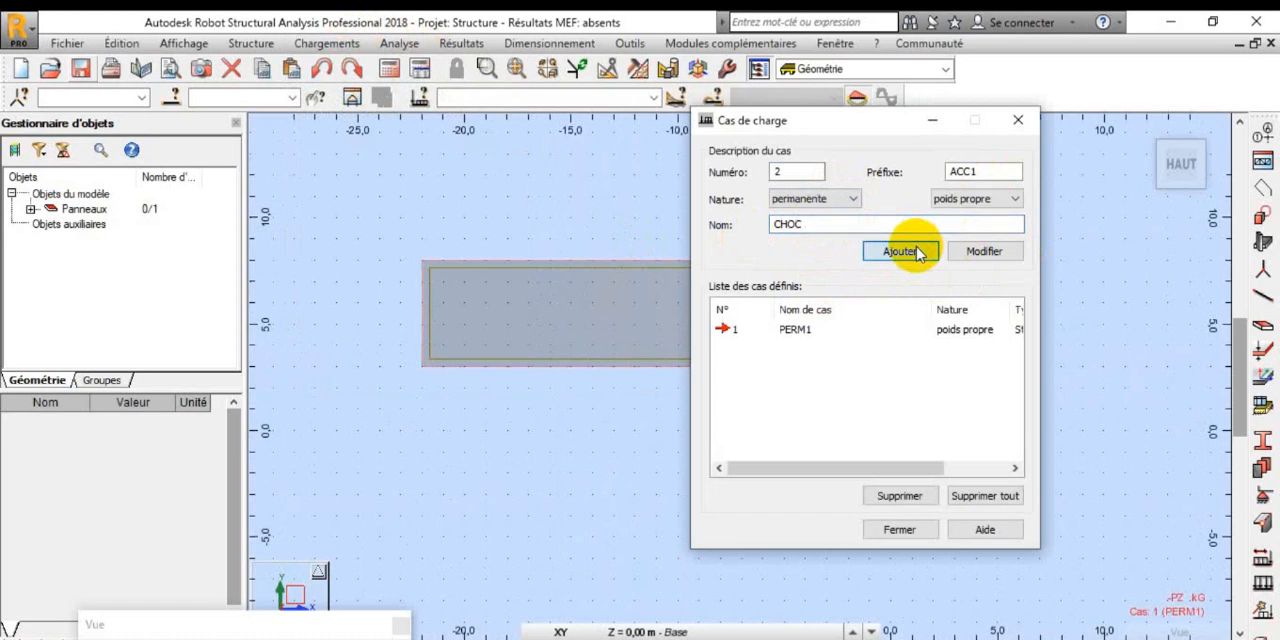
pyautogui.click(915, 536)
# Step: Add a node at the panel's centre at (-9; 5.5; 0) m and another node outside the panel, beyond its upper edge
pyautogui.scroll(-3, 1058, 453)
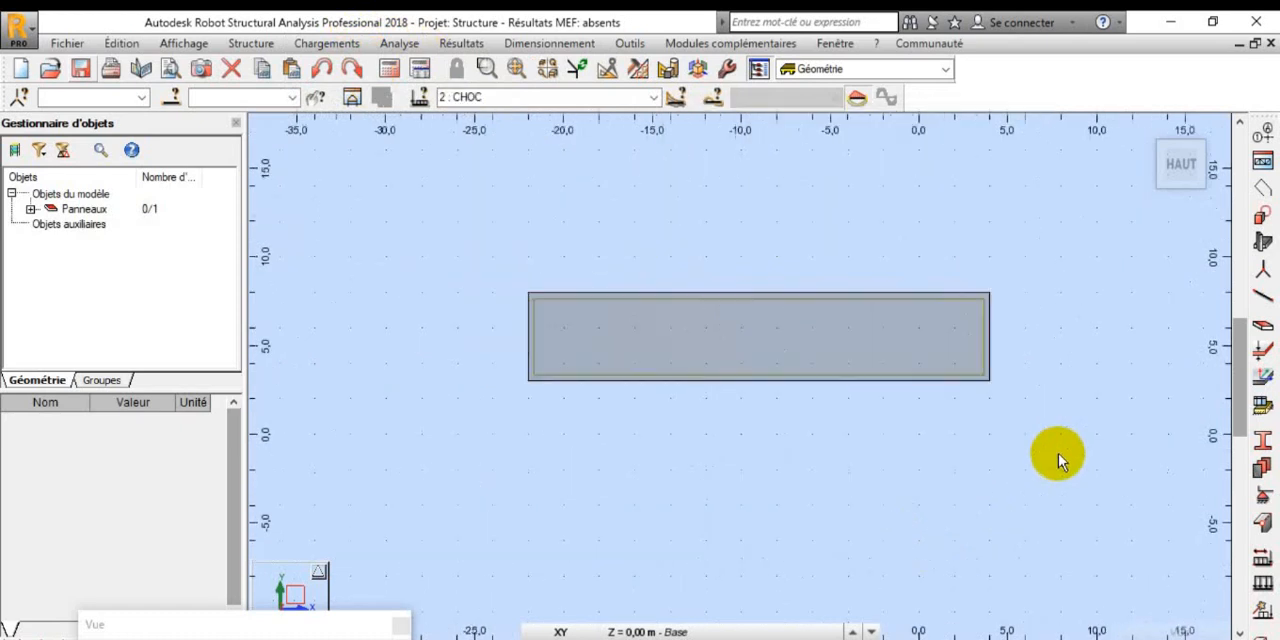
pyautogui.scroll(3, 902, 388)
pyautogui.scroll(-2, 622, 323)
pyautogui.scroll(2, 1006, 349)
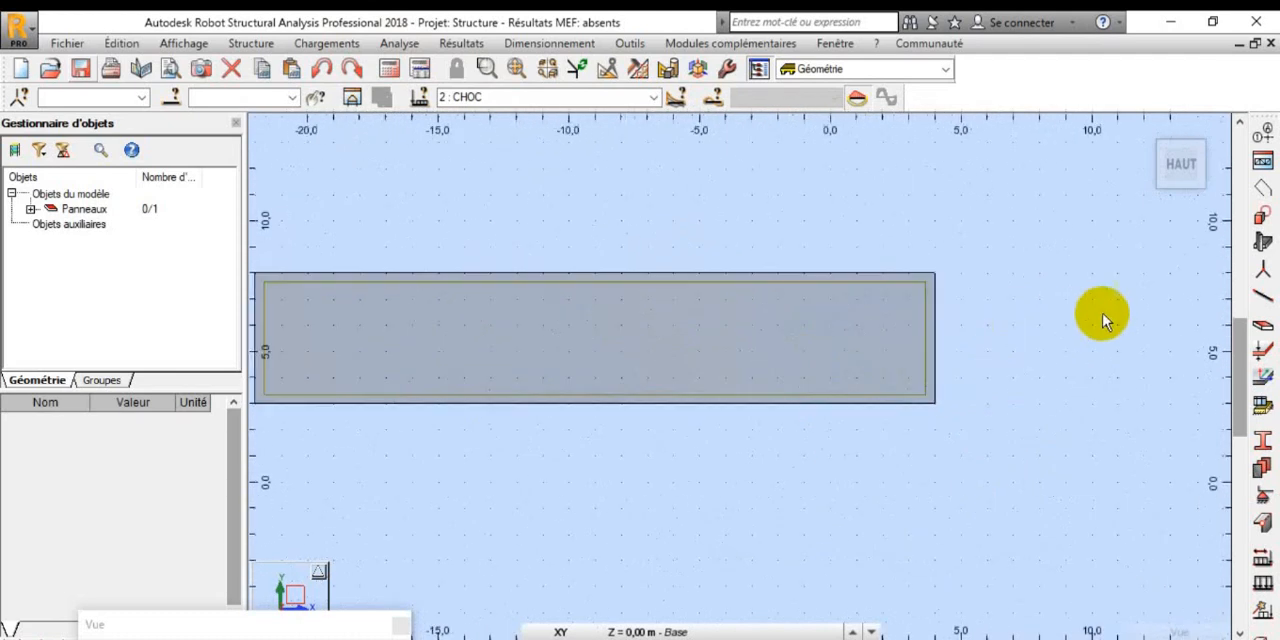
pyautogui.scroll(-2, 1106, 314)
pyautogui.scroll(2, 712, 303)
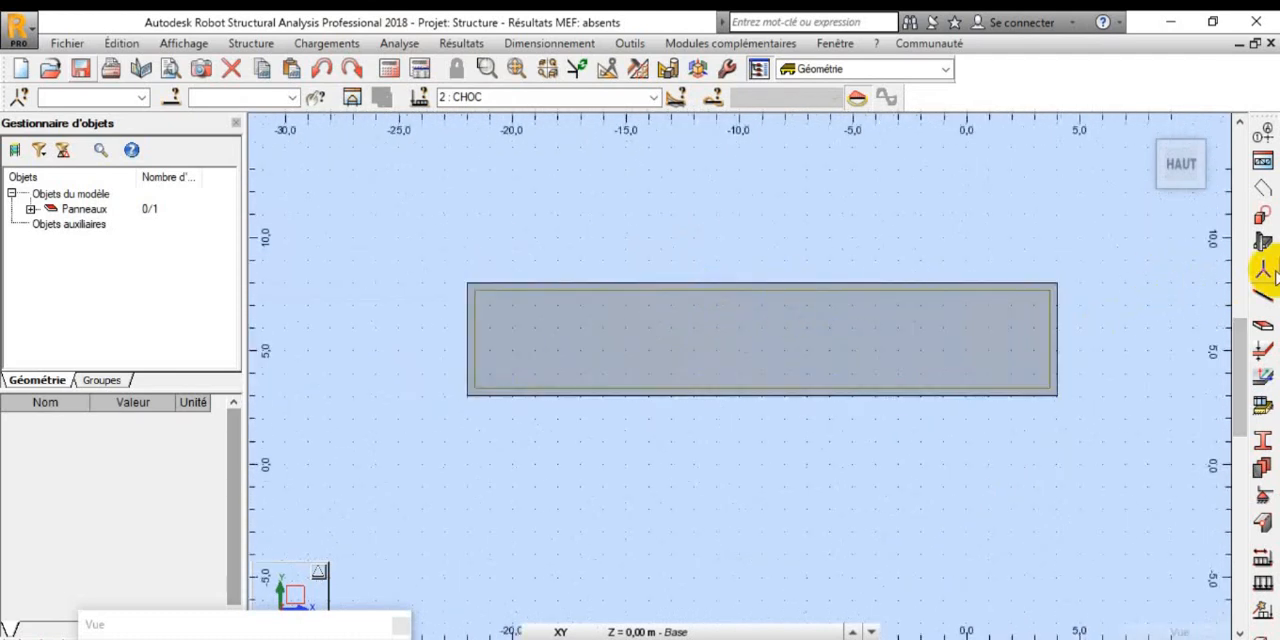
pyautogui.click(1260, 272)
pyautogui.press('Return')
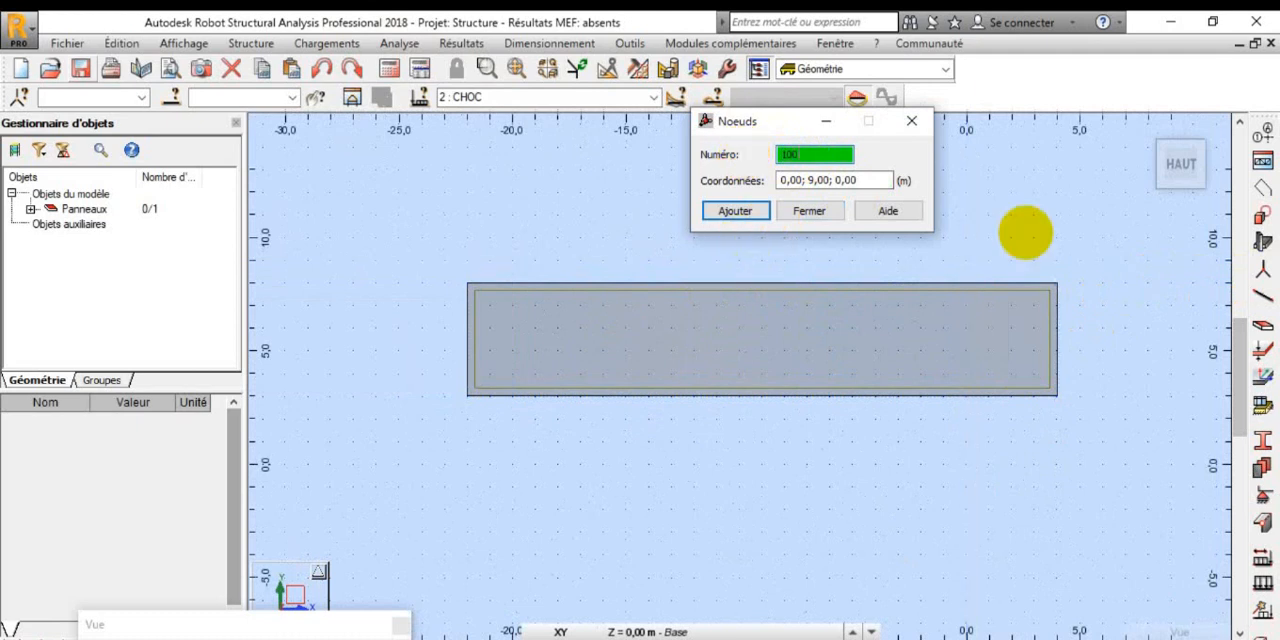
pyautogui.doubleClick(857, 180)
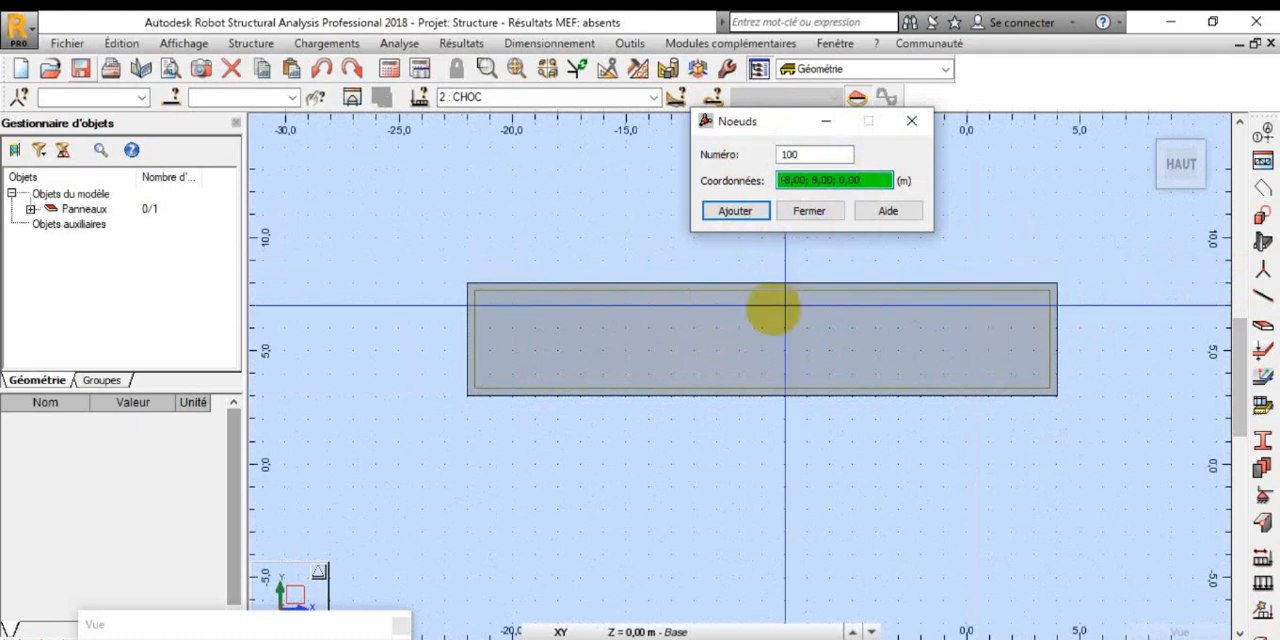
pyautogui.click(765, 350)
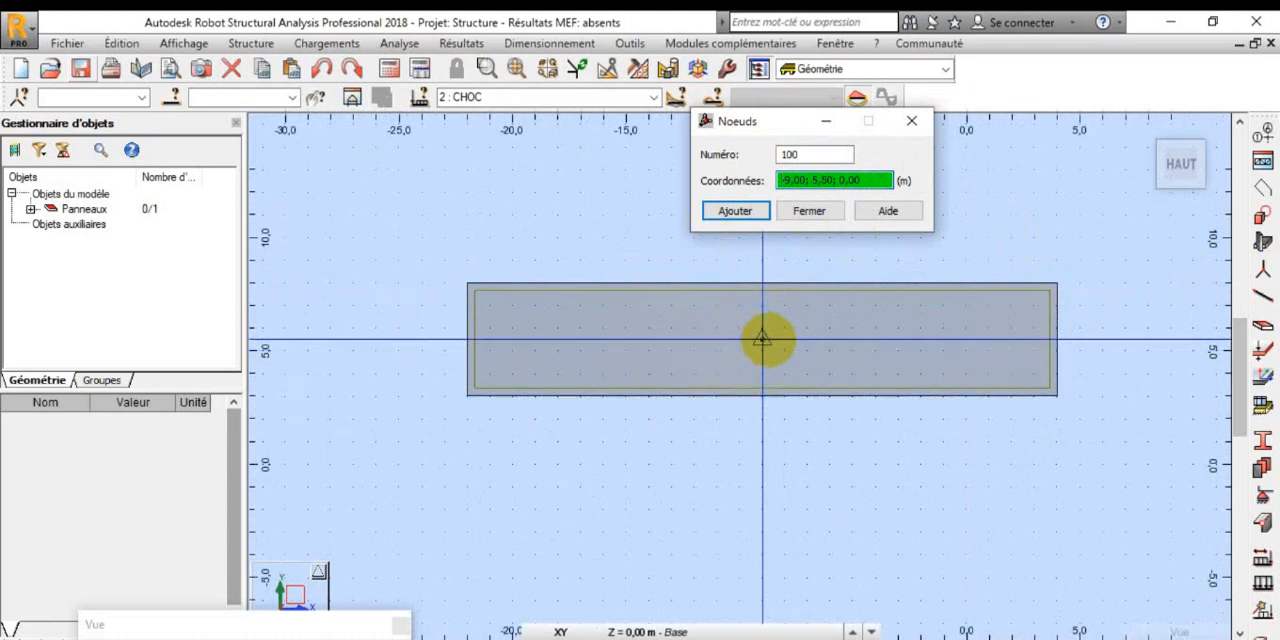
pyautogui.click(765, 340)
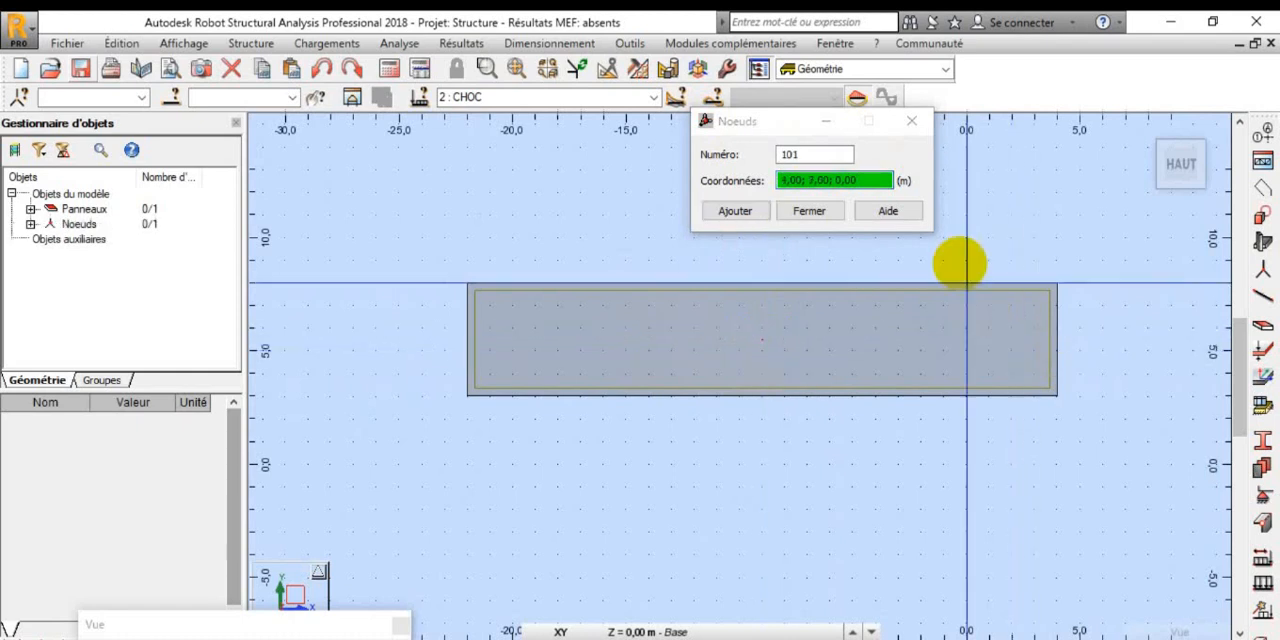
pyautogui.click(734, 212)
pyautogui.click(820, 212)
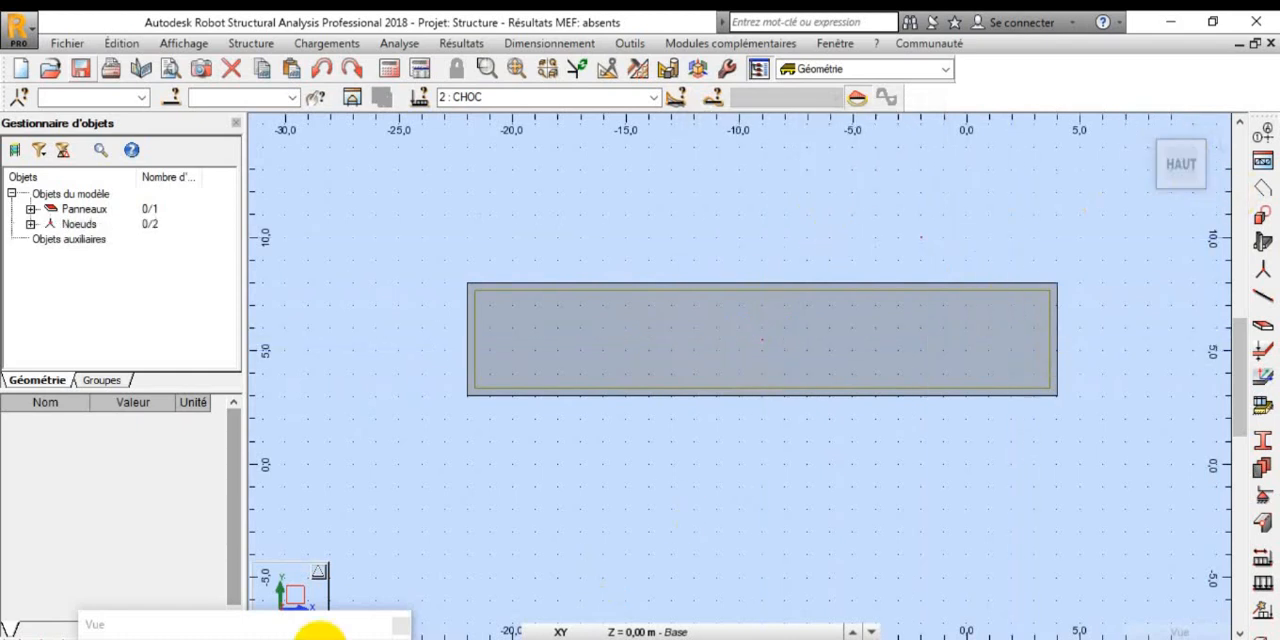
# Step: Switch the display from the XY plane to the 3D view of the panel
pyautogui.moveTo(295, 630)
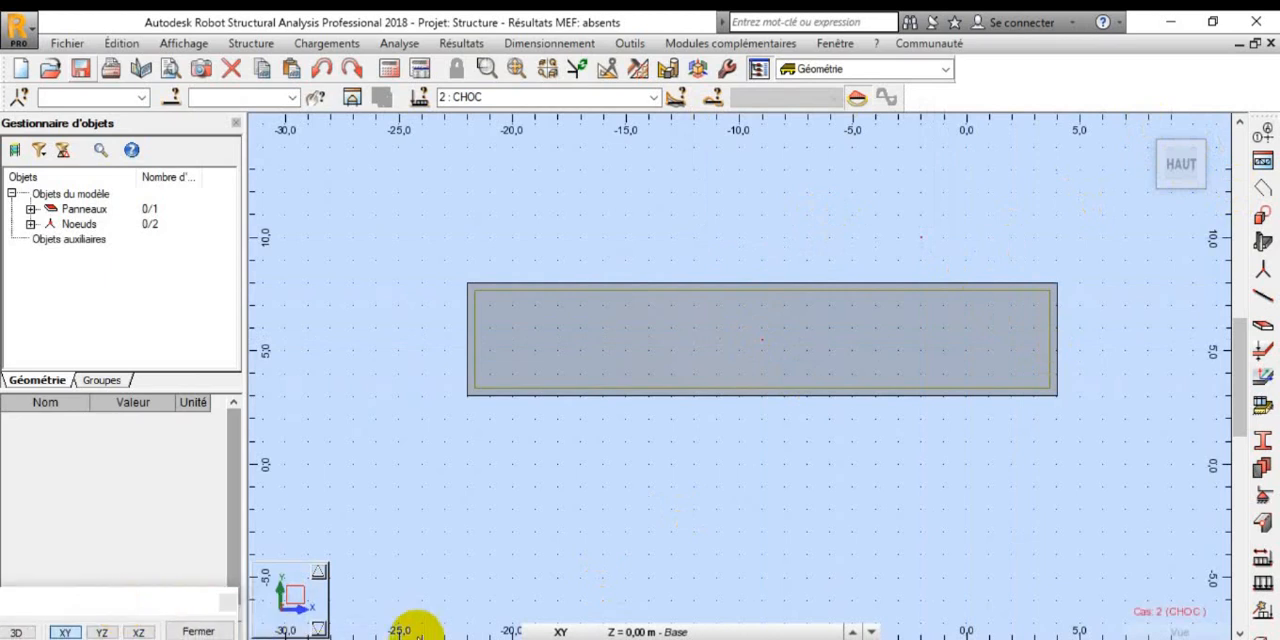
pyautogui.click(1142, 135)
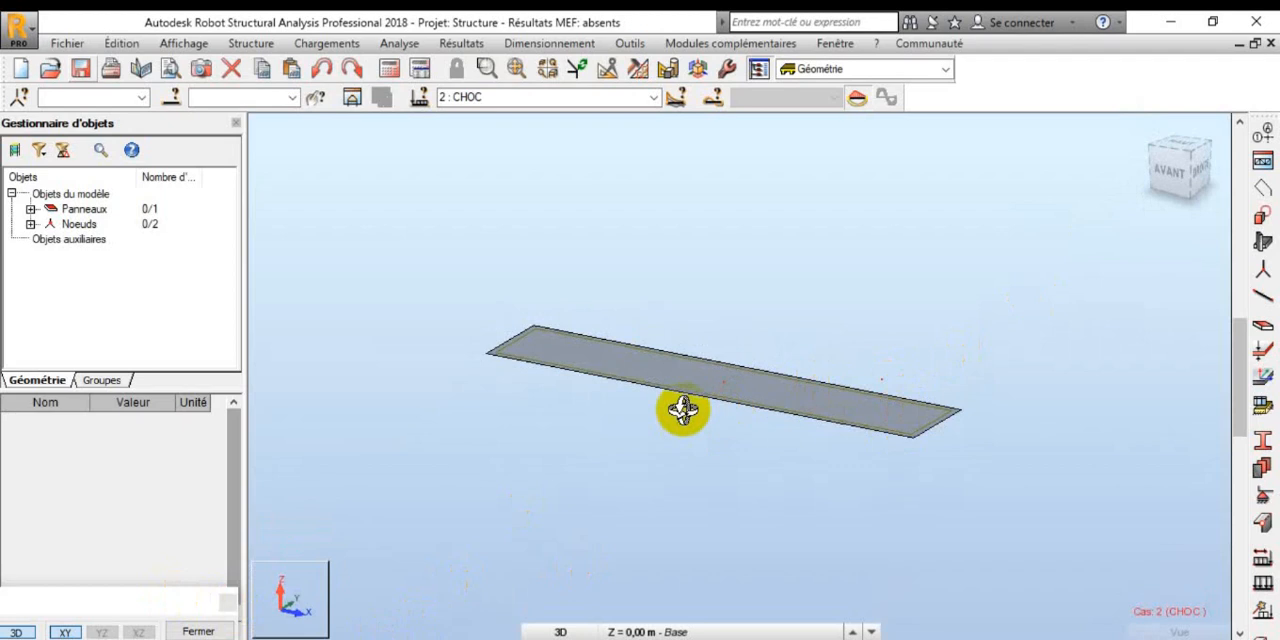
pyautogui.scroll(5, 746, 369)
pyautogui.scroll(-3, 797, 389)
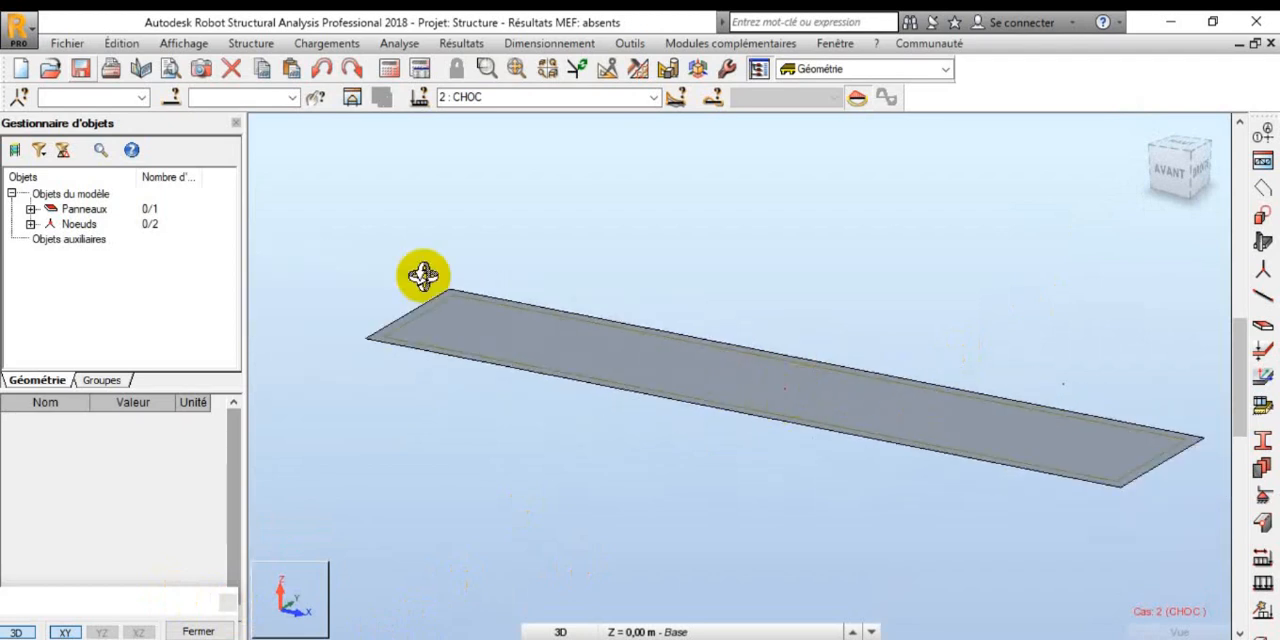
# Step: Define a nodal force of -1000 kN in the Z direction for the CHOC load case
pyautogui.click(334, 48)
pyautogui.click(350, 87)
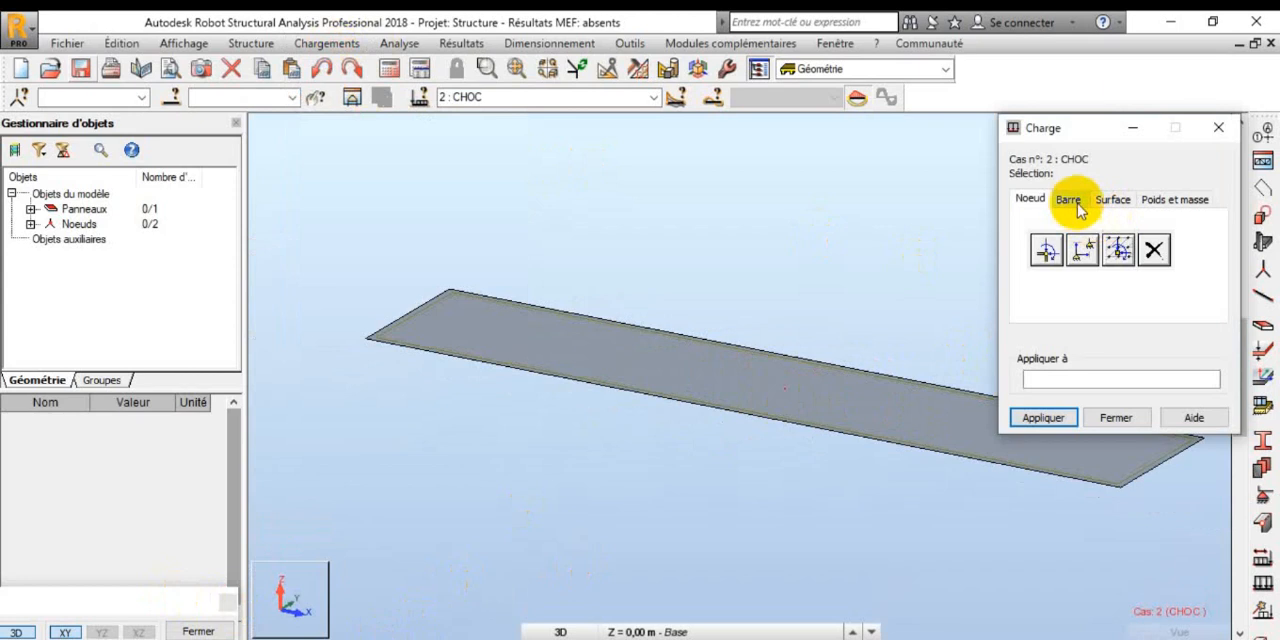
pyautogui.click(1047, 250)
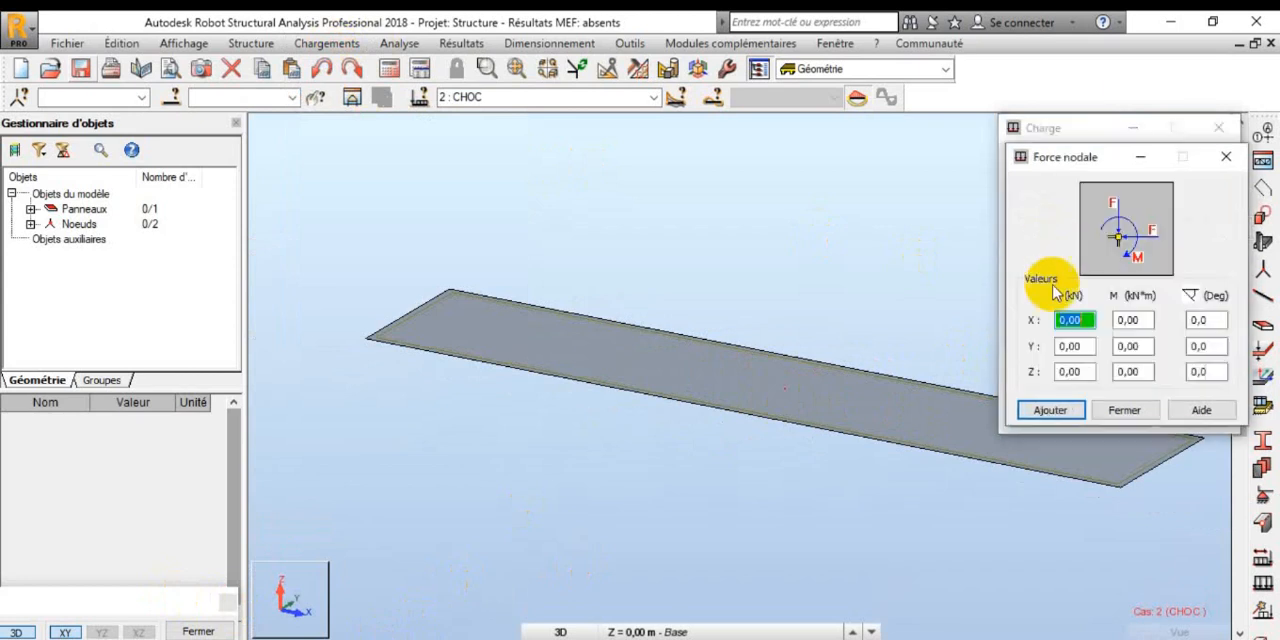
pyautogui.click(1085, 373)
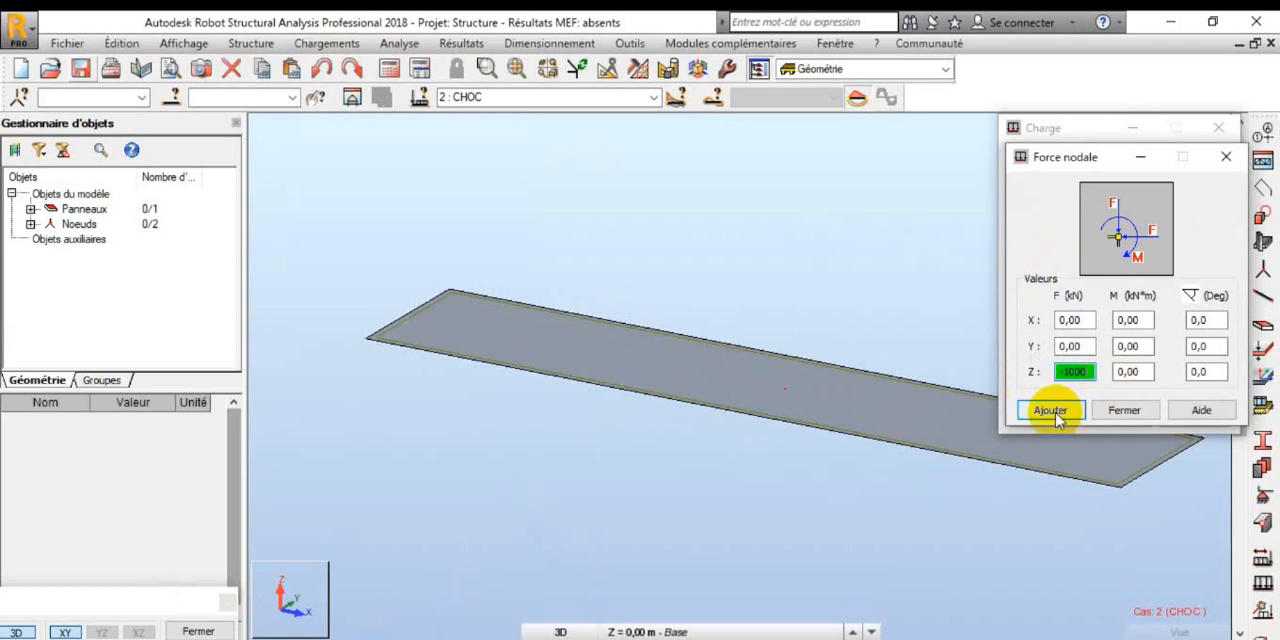
pyautogui.click(1052, 410)
# Step: Apply the nodal force to node 100 at the panel's centre and close the load definition
pyautogui.click(1075, 377)
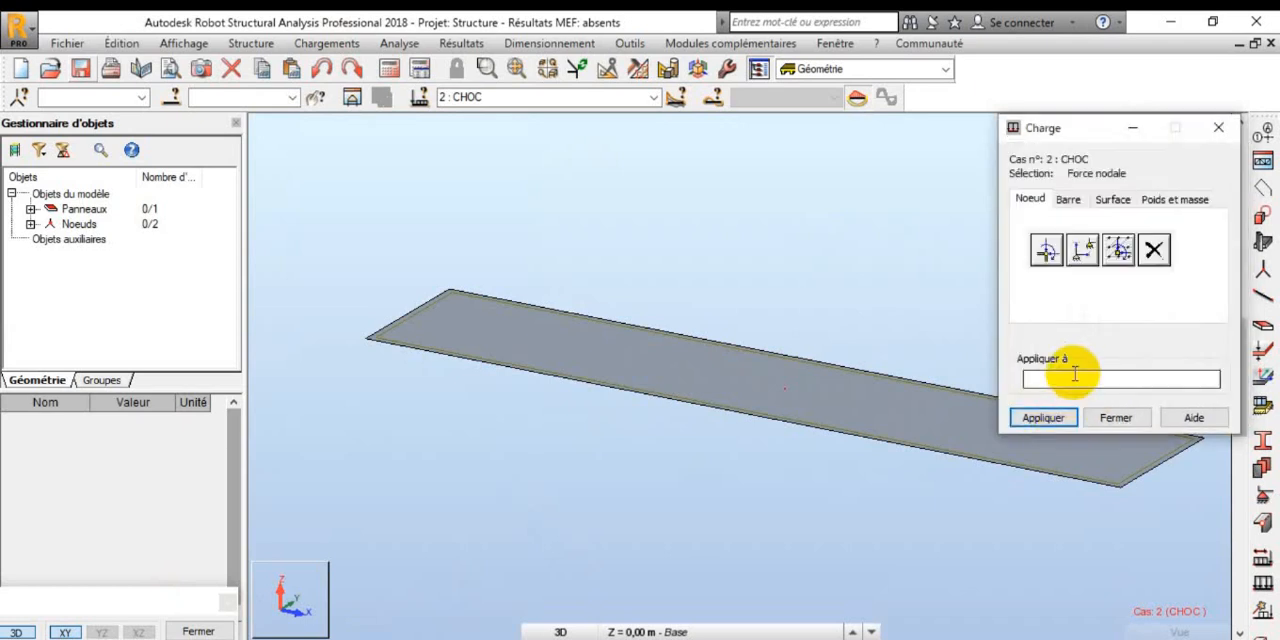
pyautogui.click(30, 226)
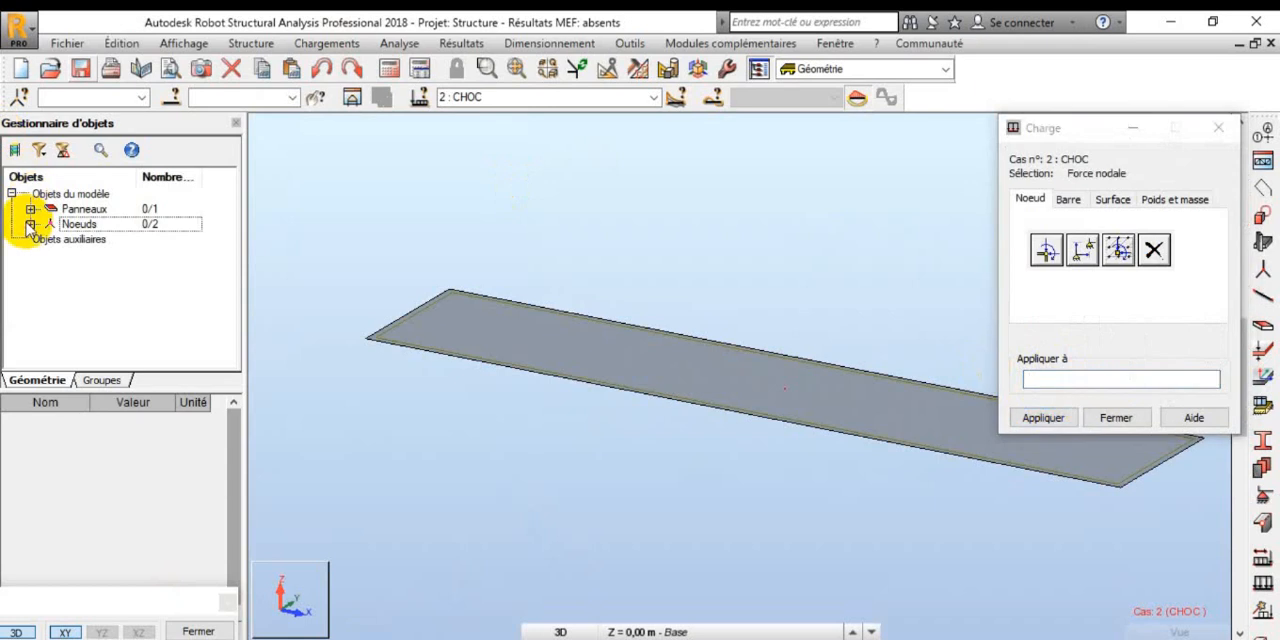
pyautogui.click(30, 224)
pyautogui.click(1090, 378)
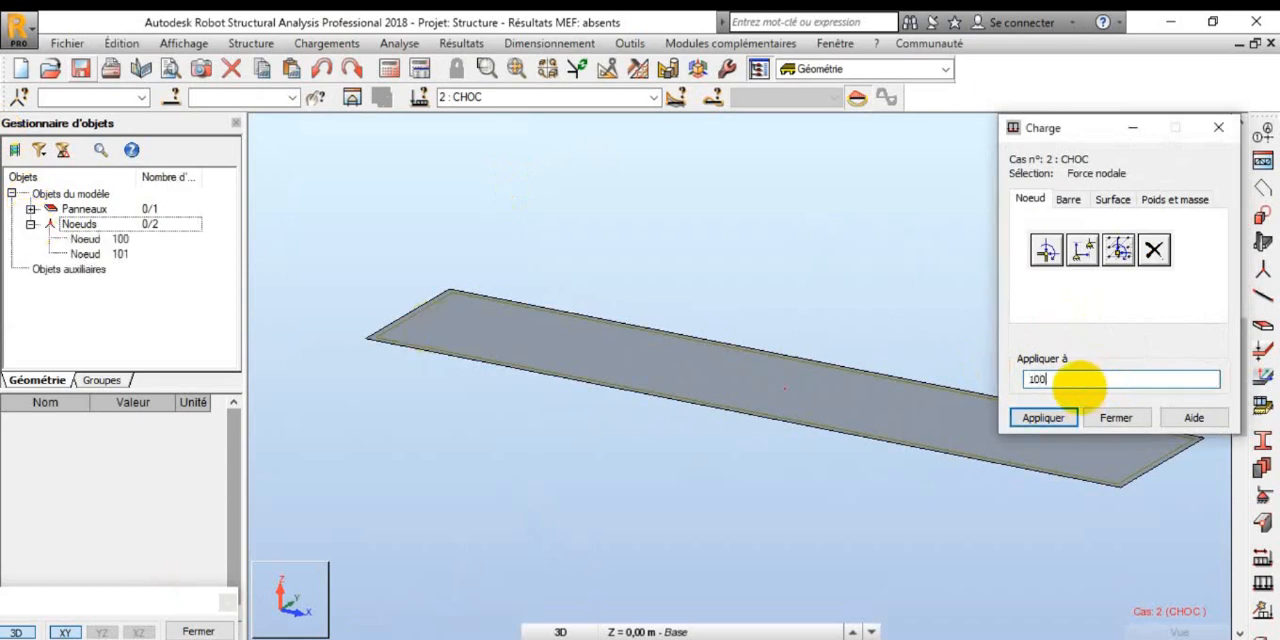
pyautogui.write('100')
pyautogui.click(1043, 417)
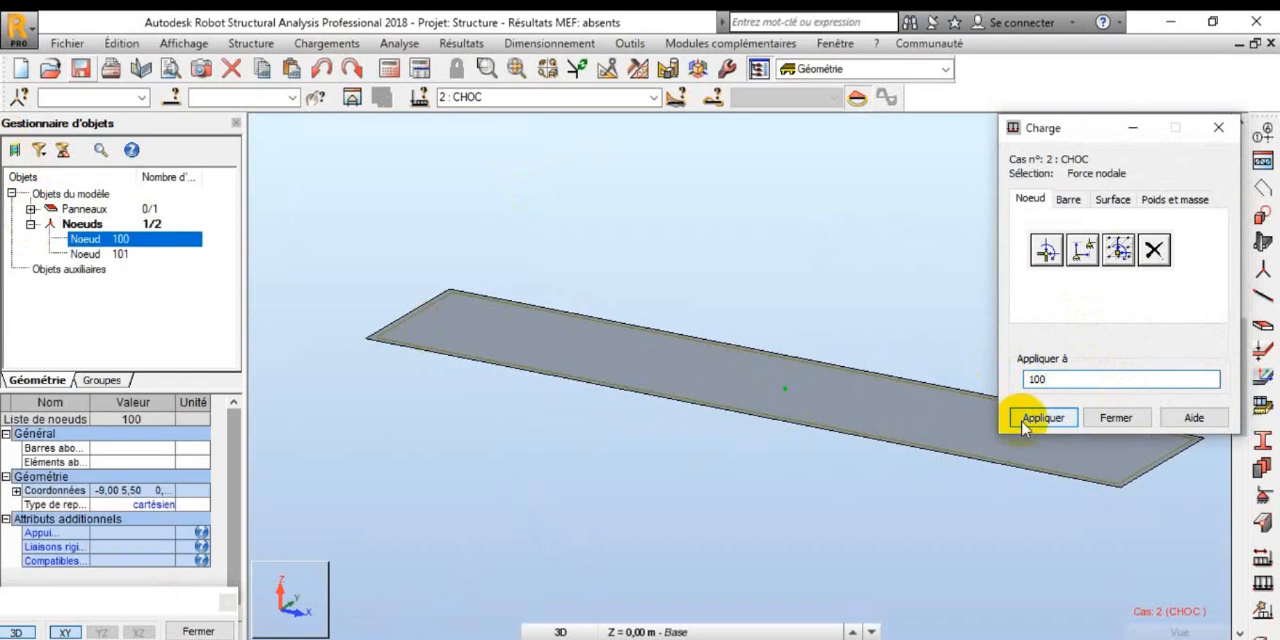
pyautogui.click(1117, 418)
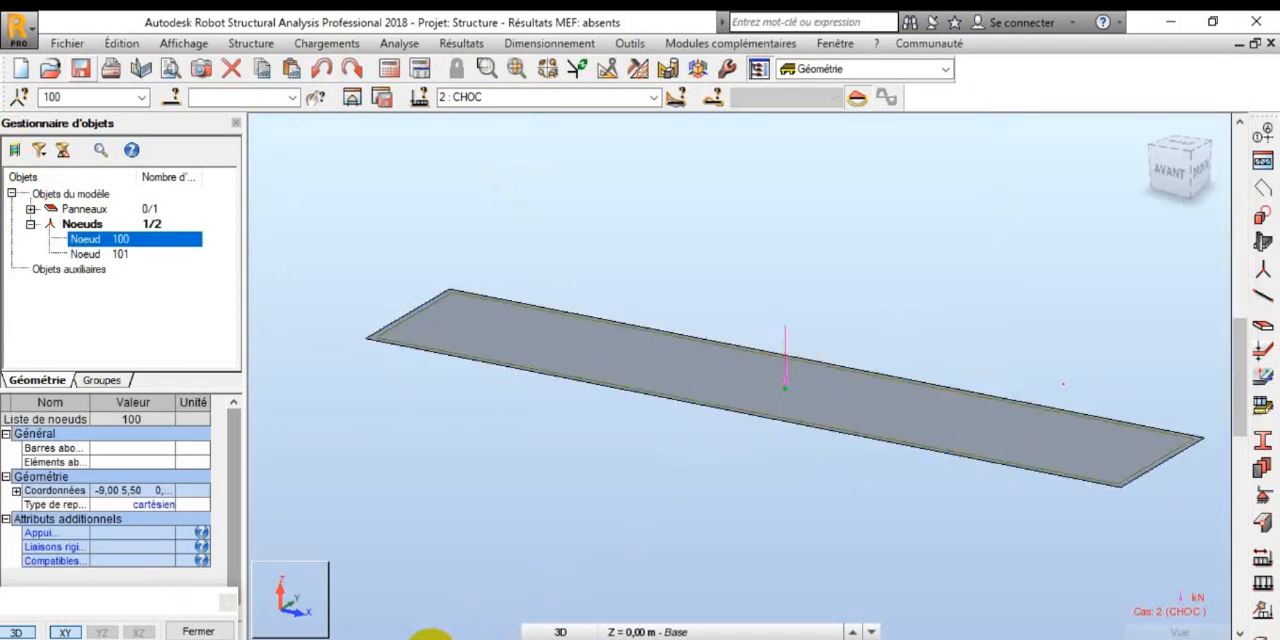
# Step: Set the panel's mesh options to automatic generation with 25 for Division 1
pyautogui.scroll(2, 790, 340)
pyautogui.scroll(-3, 750, 272)
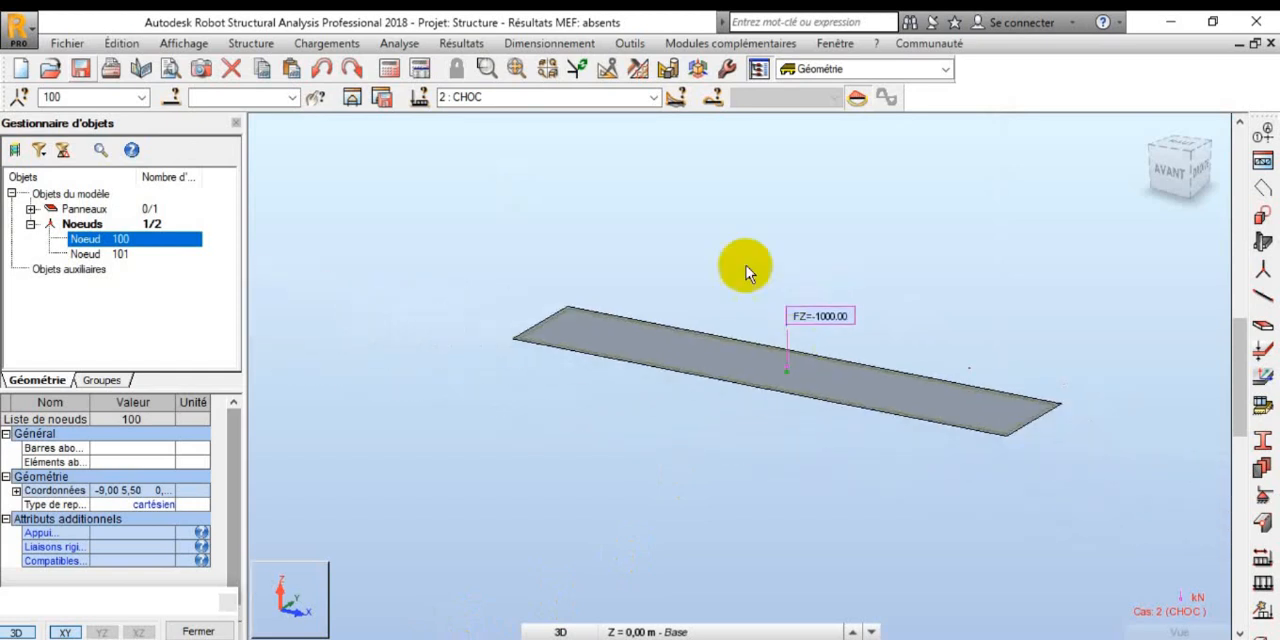
pyautogui.scroll(1, 657, 168)
pyautogui.scroll(2, 657, 168)
pyautogui.scroll(-3, 628, 319)
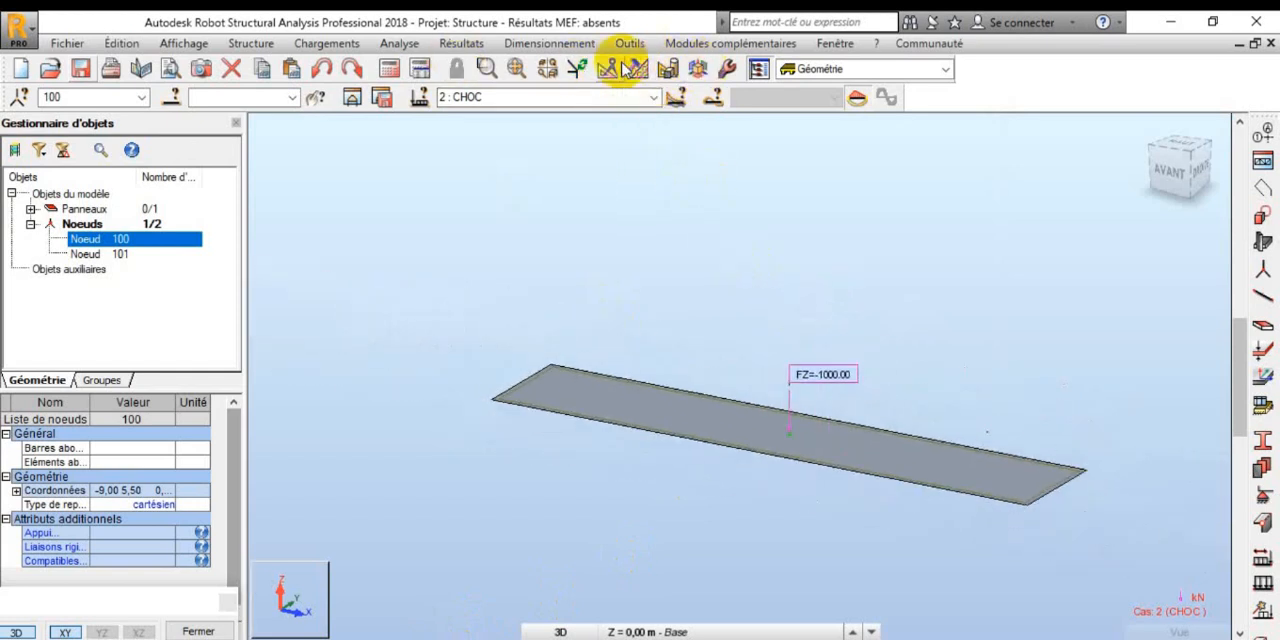
pyautogui.click(640, 68)
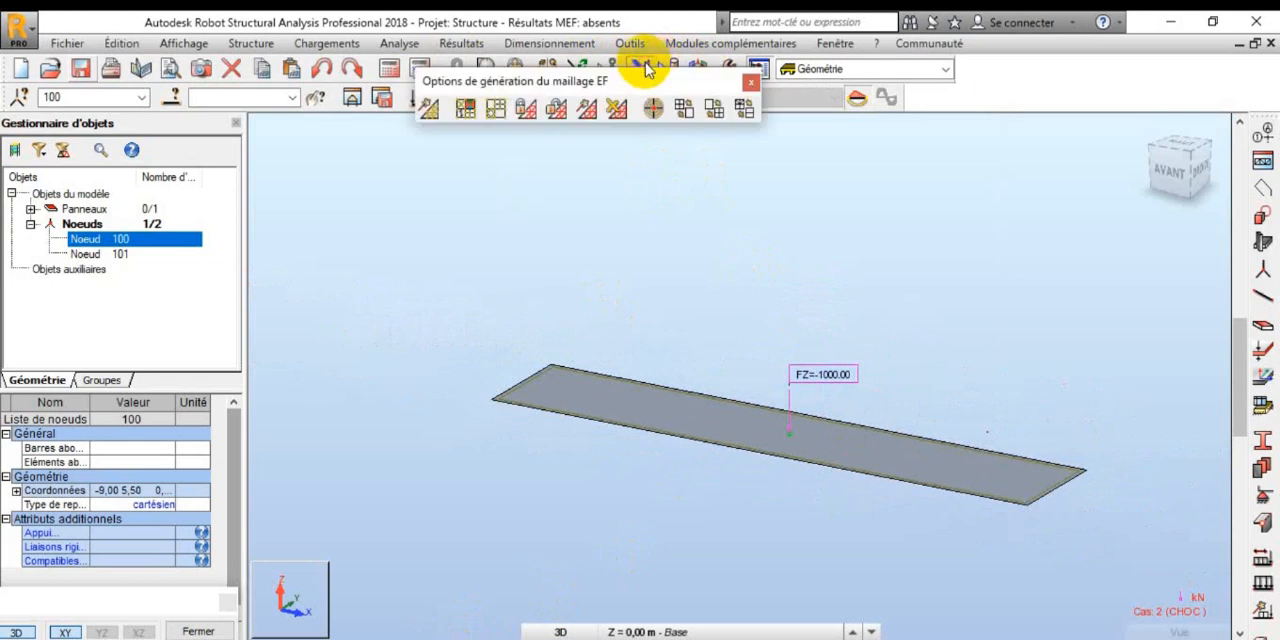
pyautogui.click(526, 108)
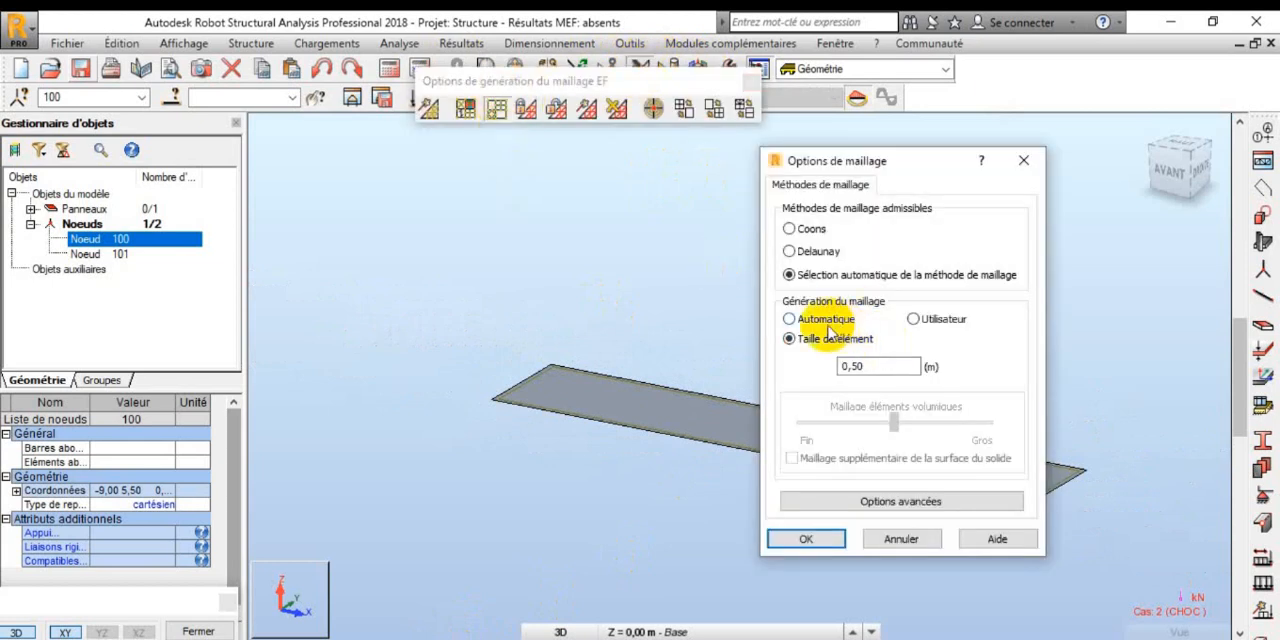
pyautogui.click(822, 320)
pyautogui.doubleClick(866, 369)
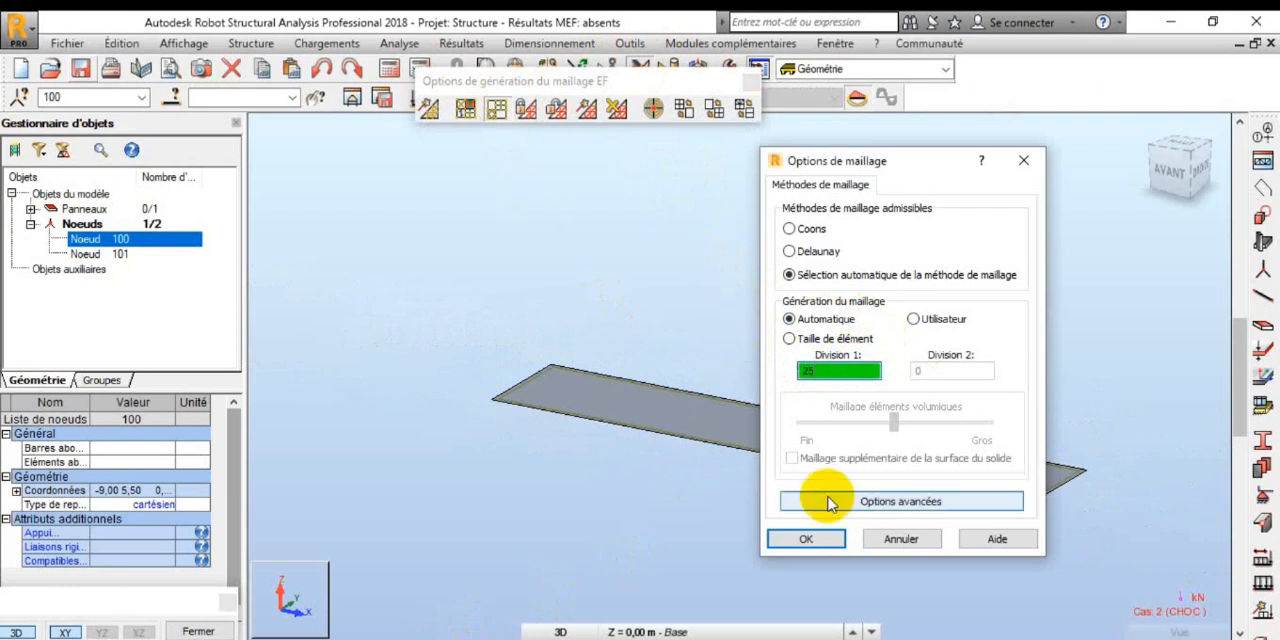
pyautogui.click(825, 540)
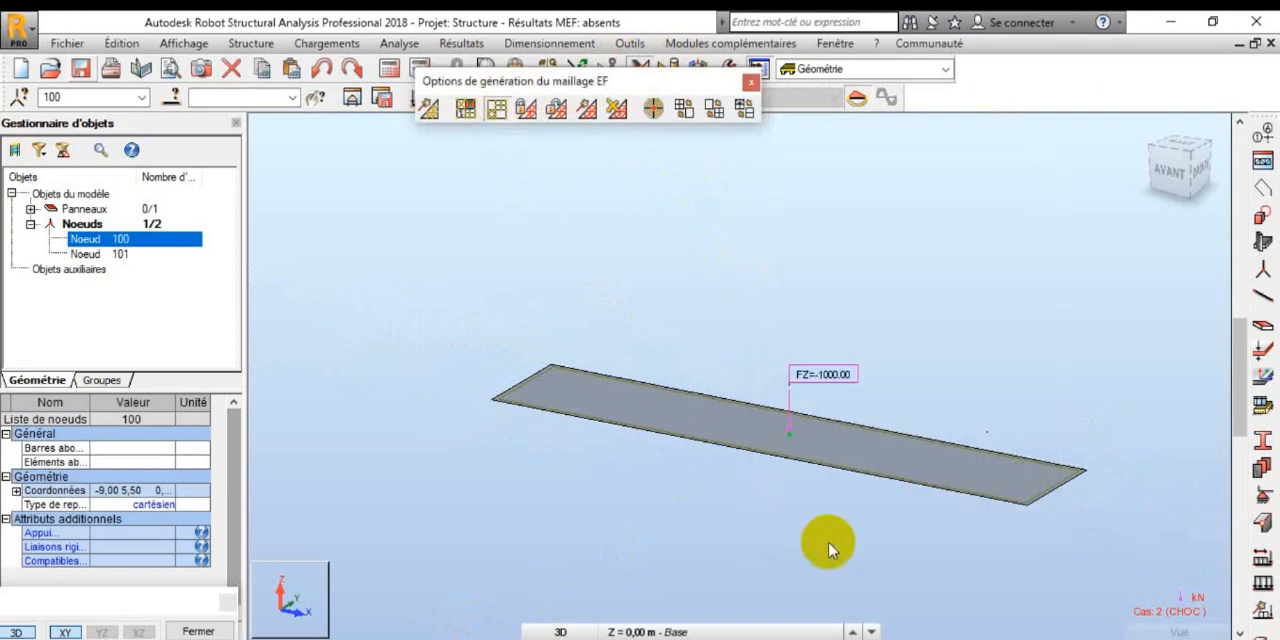
# Step: Generate the finite element mesh on the panel
pyautogui.click(587, 108)
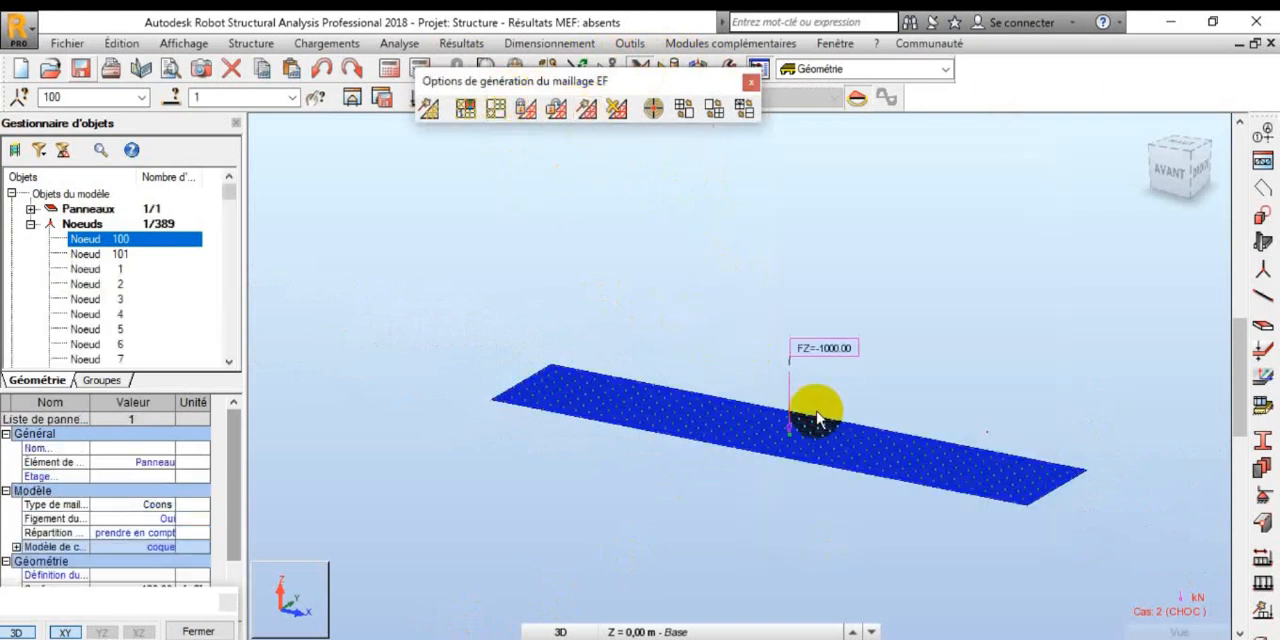
pyautogui.scroll(3, 808, 425)
pyautogui.scroll(-1, 808, 428)
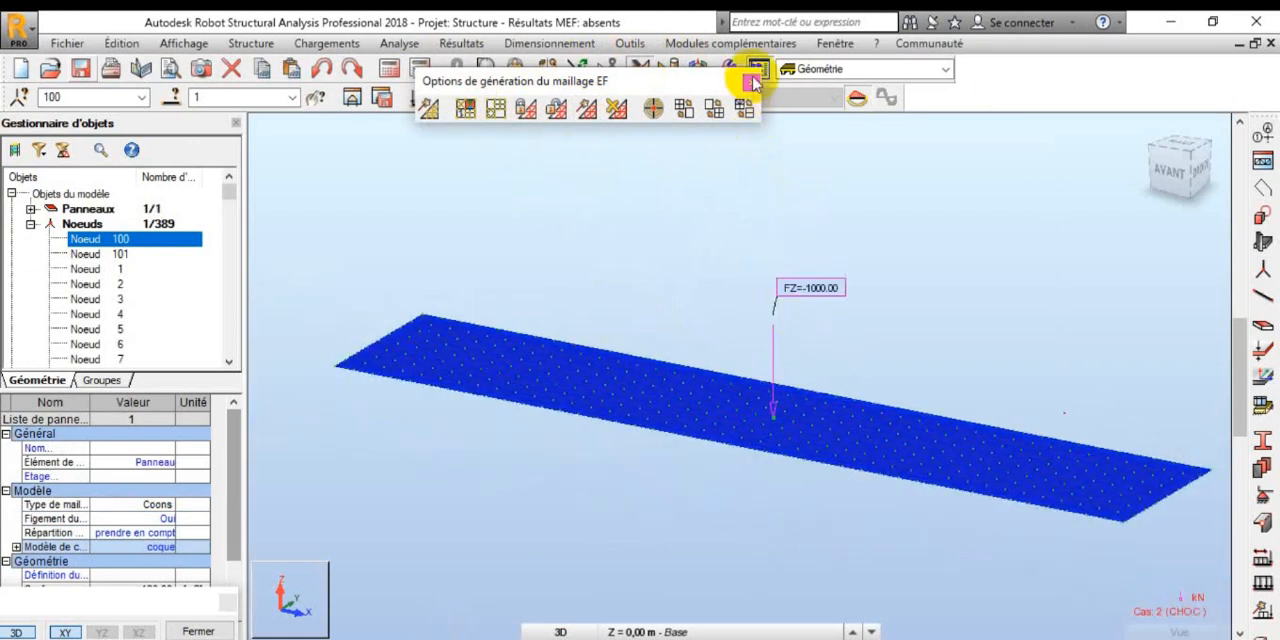
# Step: Run the structural calculation on the meshed panel, agreeing to continue at each prompt, and close the calculation messages
pyautogui.scroll(1, 640, 257)
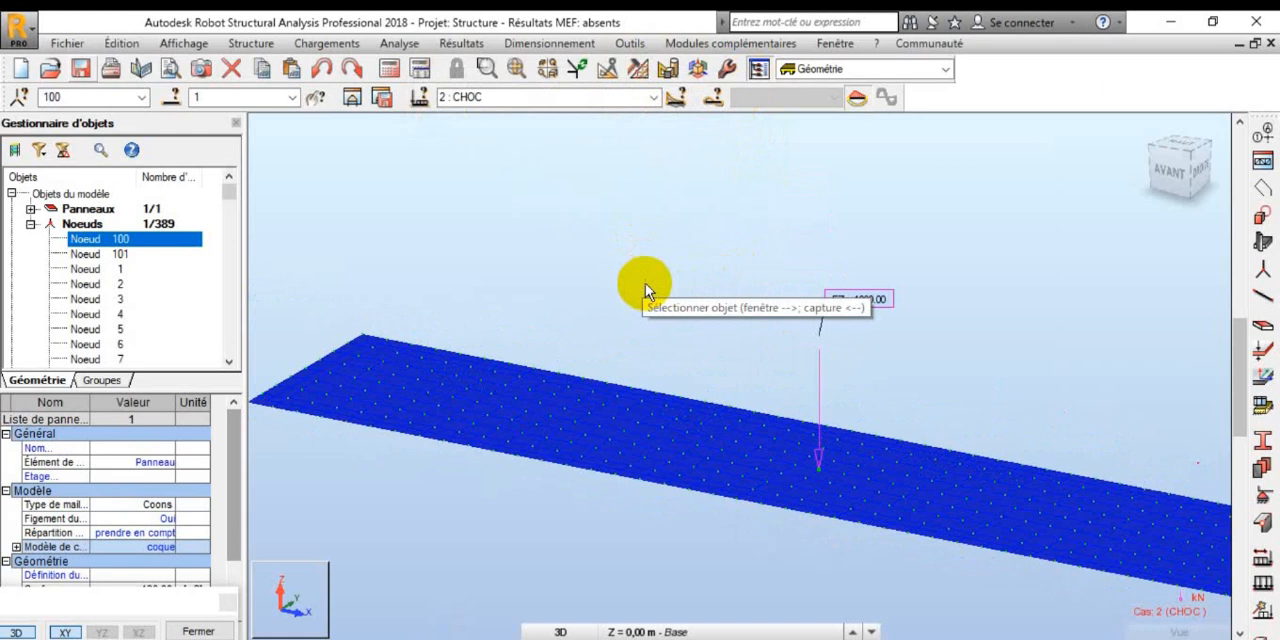
pyautogui.scroll(-2, 620, 320)
pyautogui.scroll(1, 564, 200)
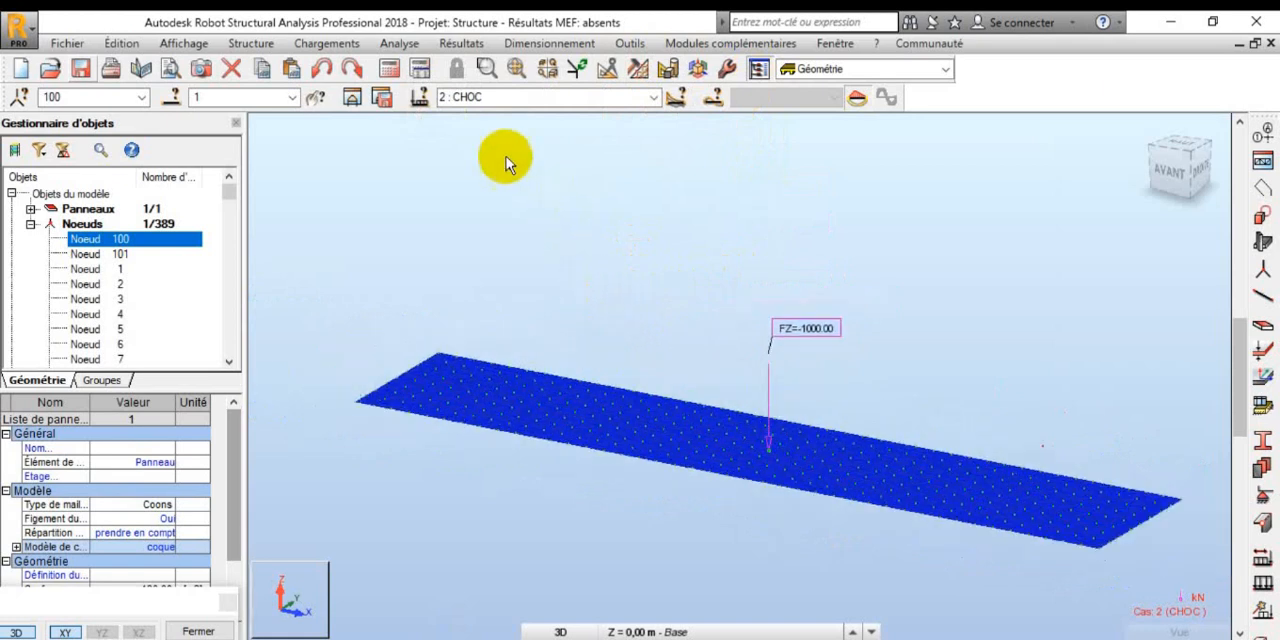
pyautogui.click(392, 72)
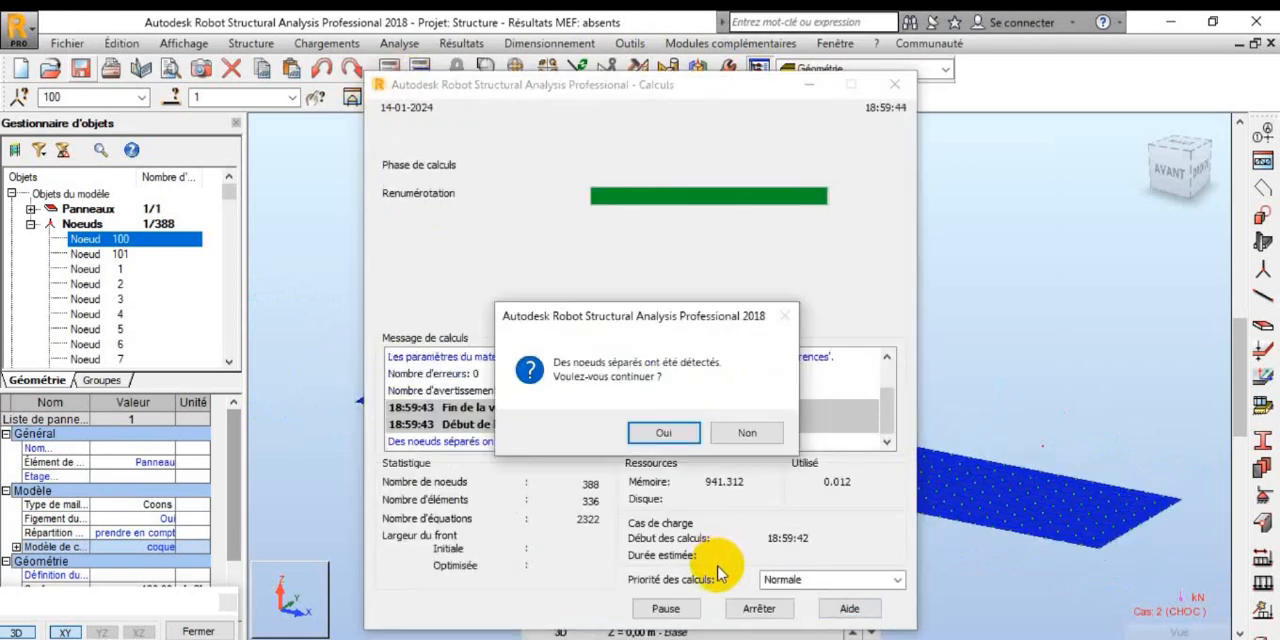
pyautogui.click(670, 434)
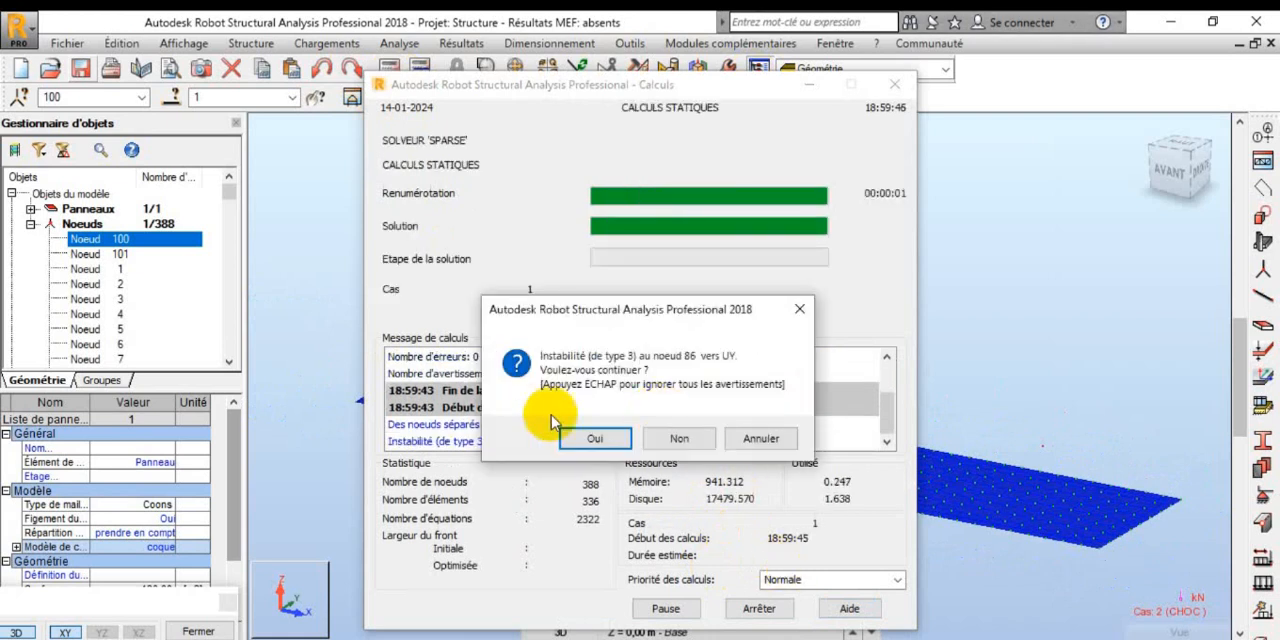
pyautogui.click(590, 438)
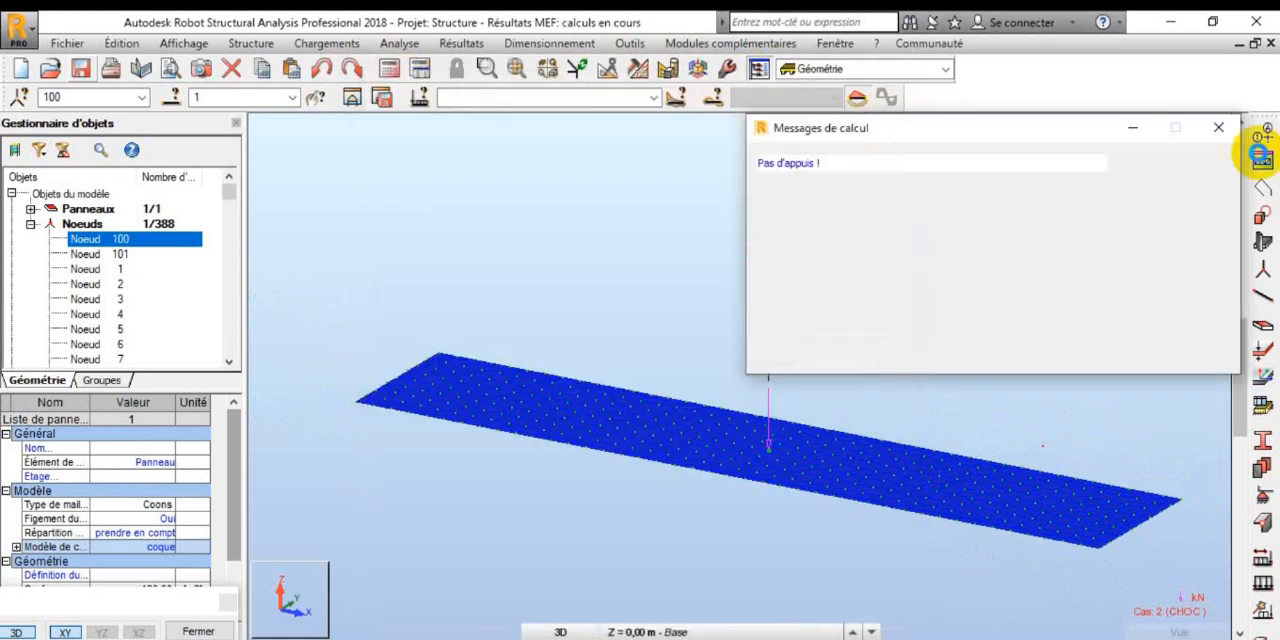
pyautogui.click(1234, 129)
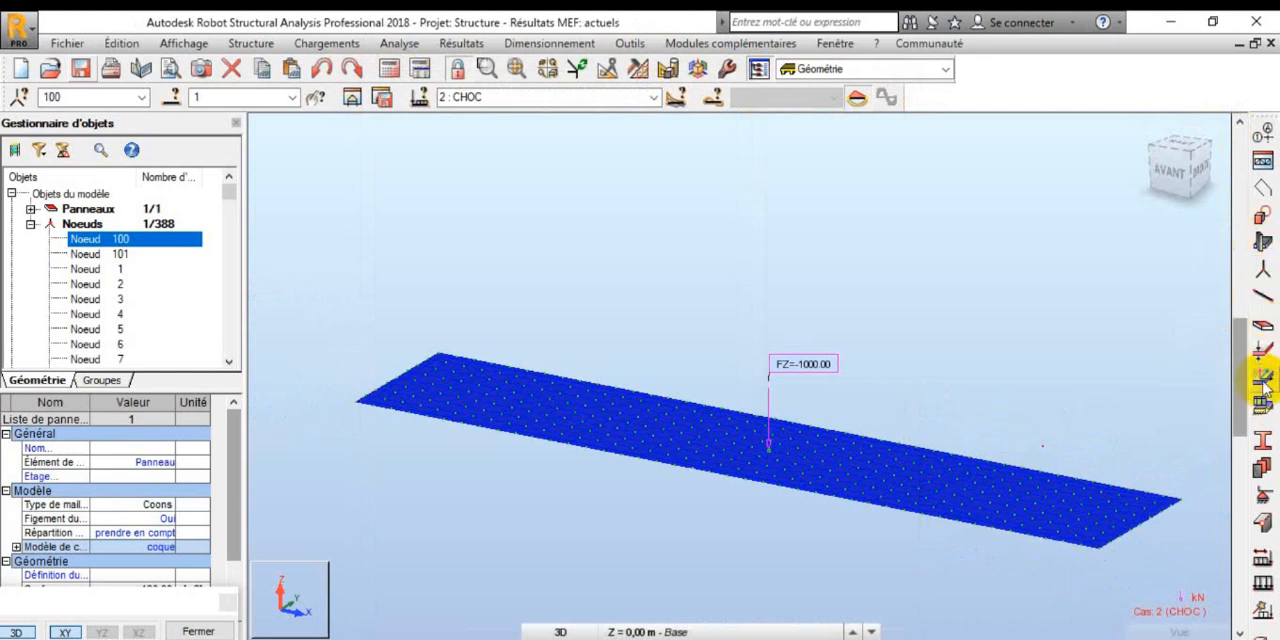
# Step: Apply linear Encastrement supports to the panel's edges, accept the structure modification, and close the supports definition
pyautogui.click(1263, 503)
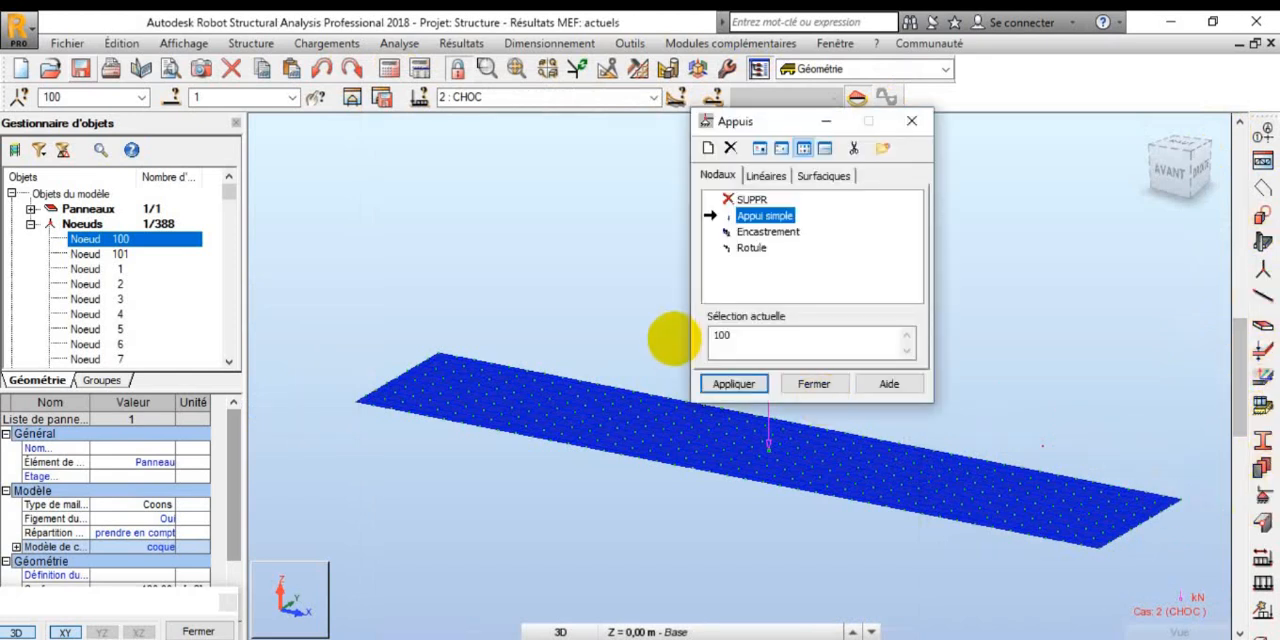
pyautogui.click(766, 175)
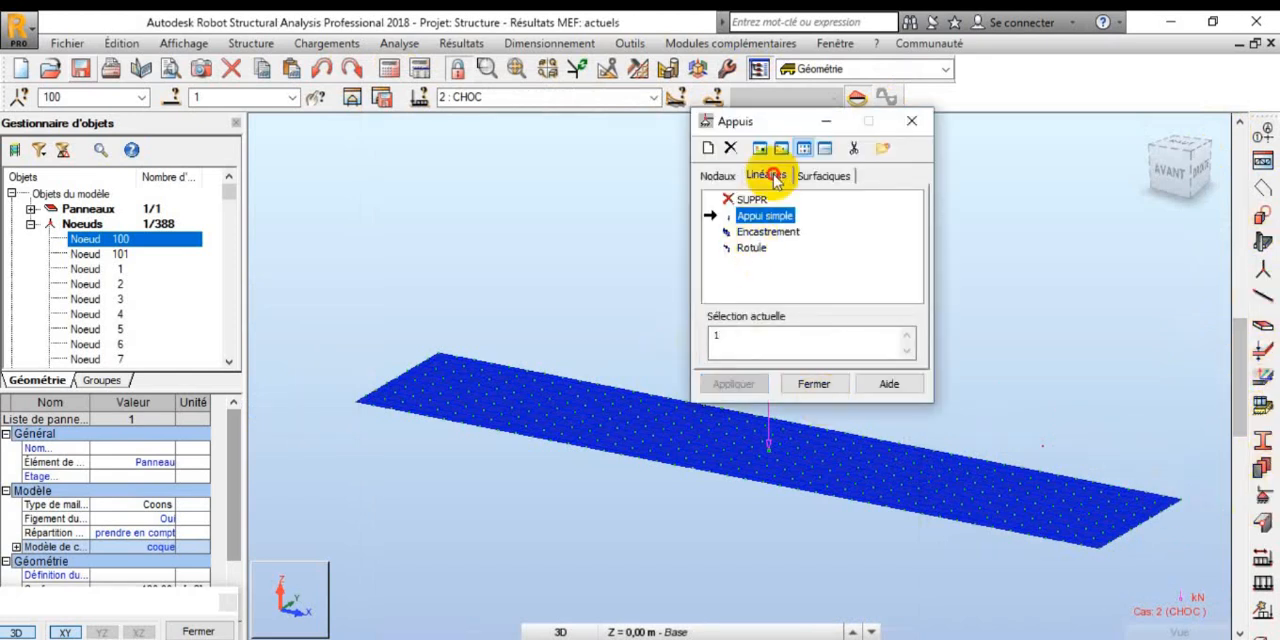
pyautogui.click(750, 232)
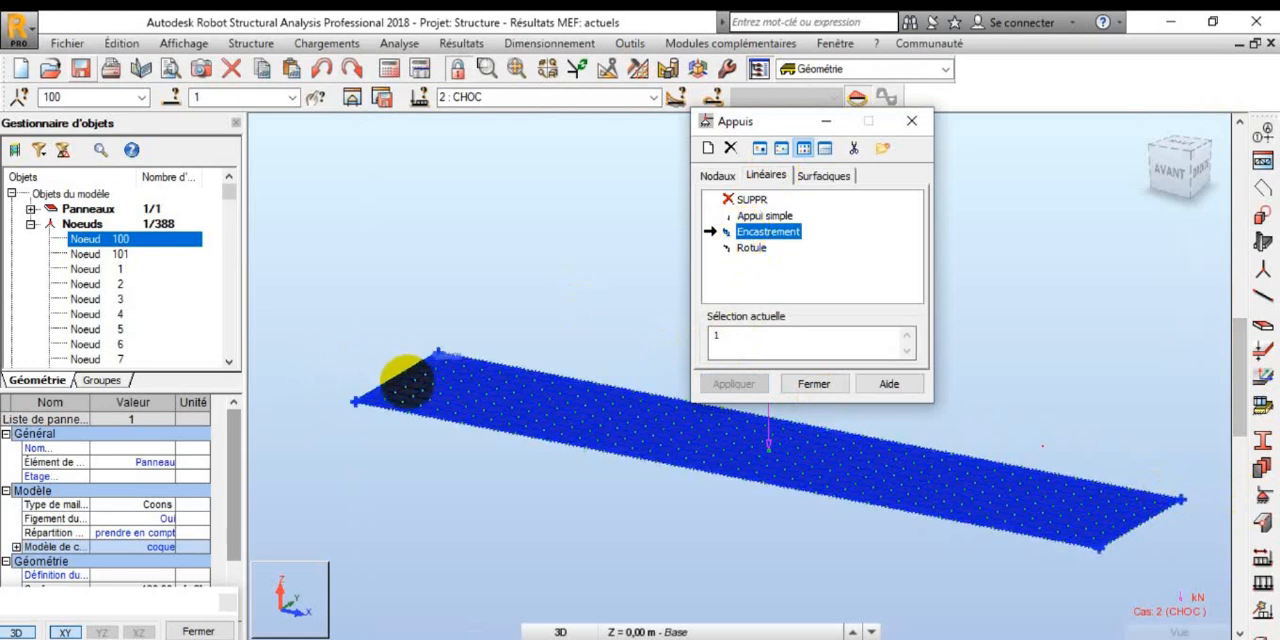
pyautogui.click(403, 378)
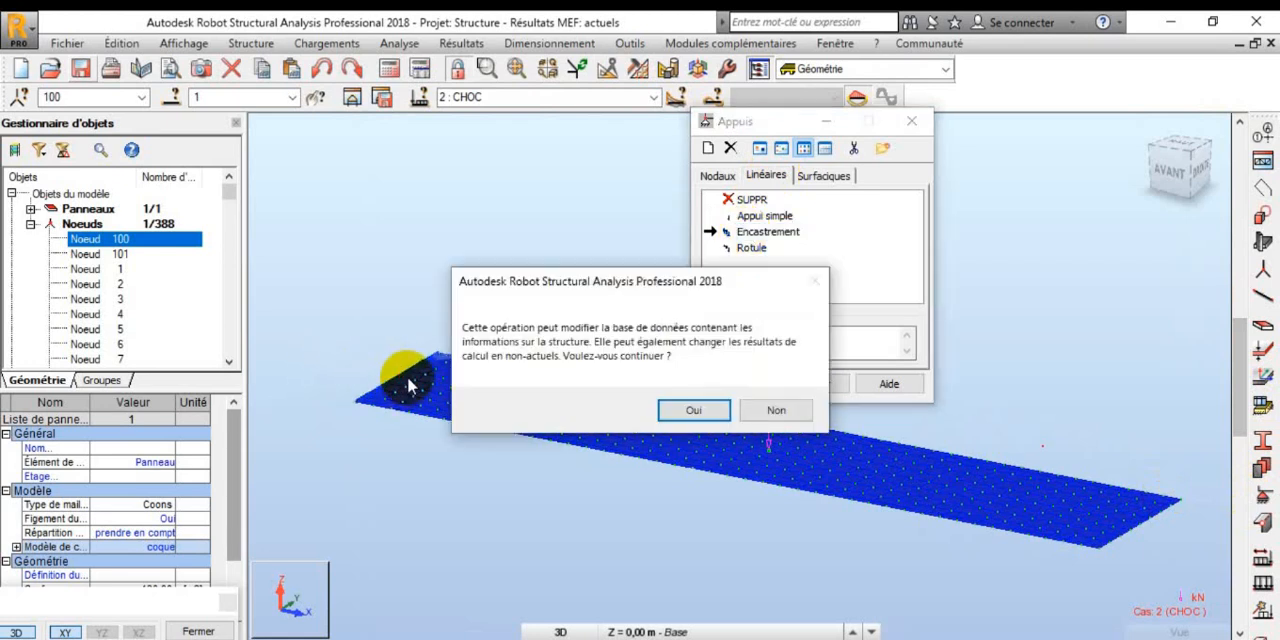
pyautogui.click(710, 408)
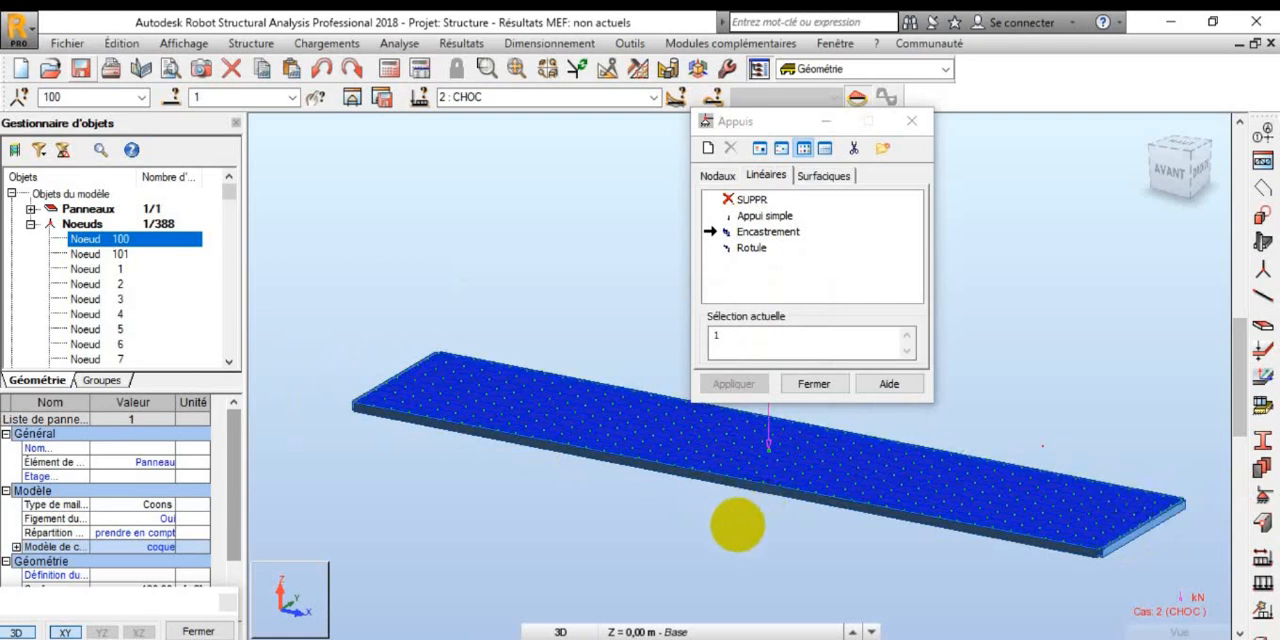
pyautogui.scroll(3, 1194, 457)
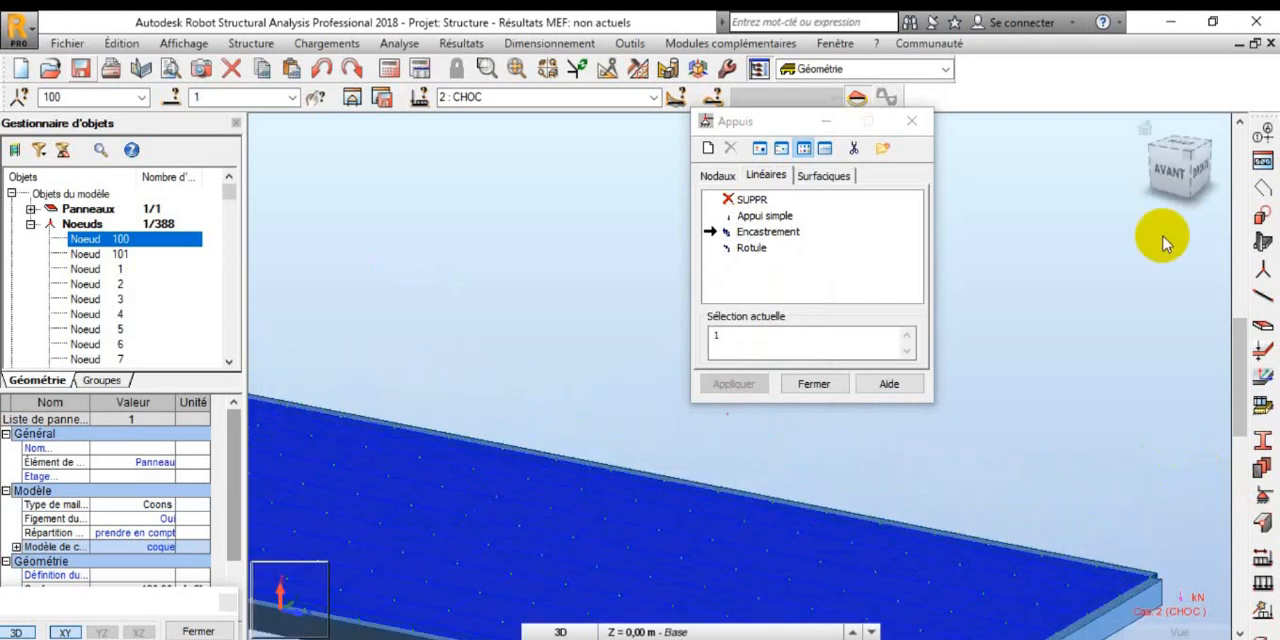
pyautogui.click(1150, 131)
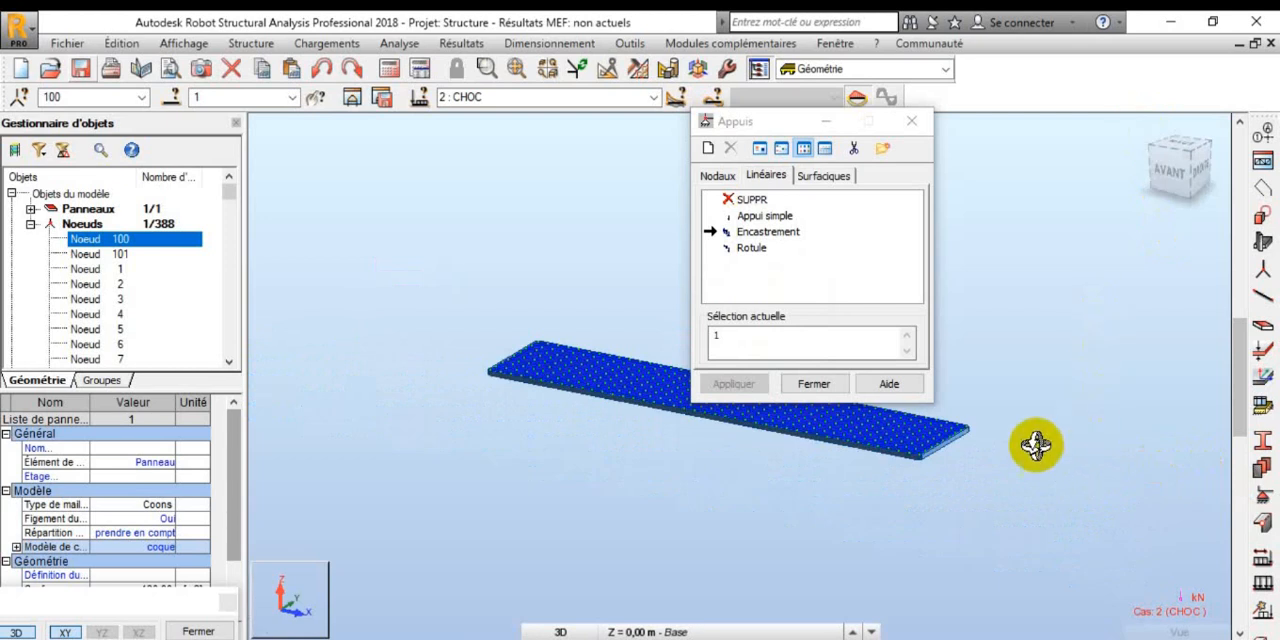
pyautogui.click(814, 388)
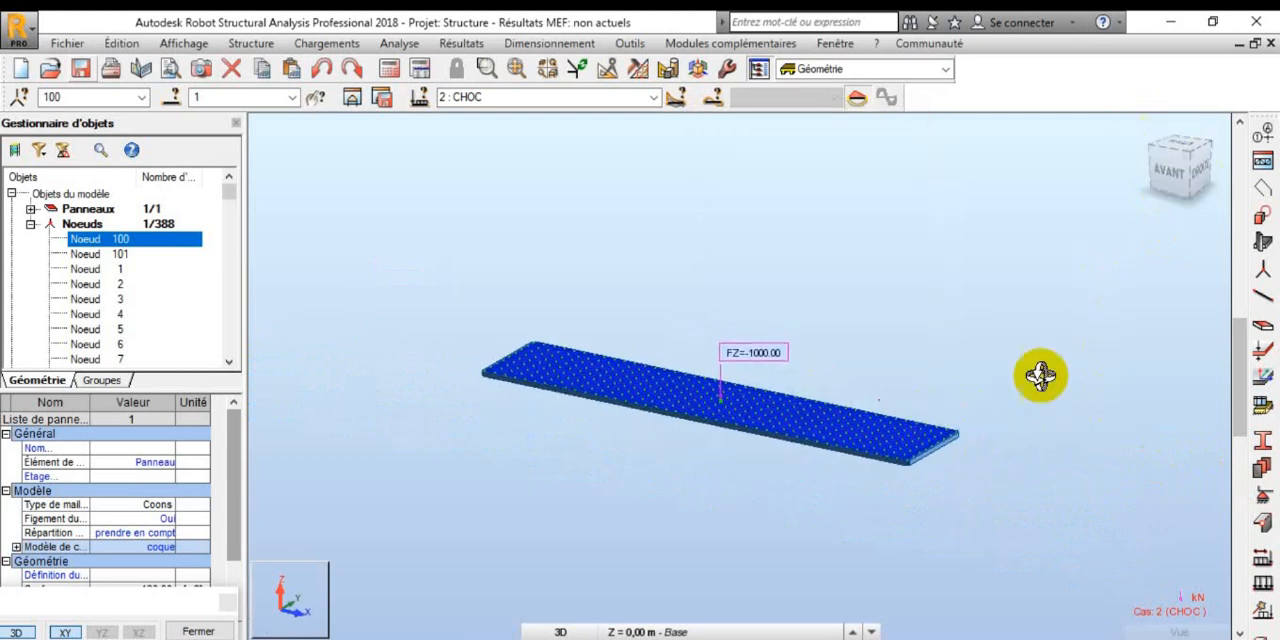
# Step: Run the structural calculation on the supported panel, agreeing to continue past the separated nodes
pyautogui.moveTo(914, 466); pyautogui.dragTo(943, 417)
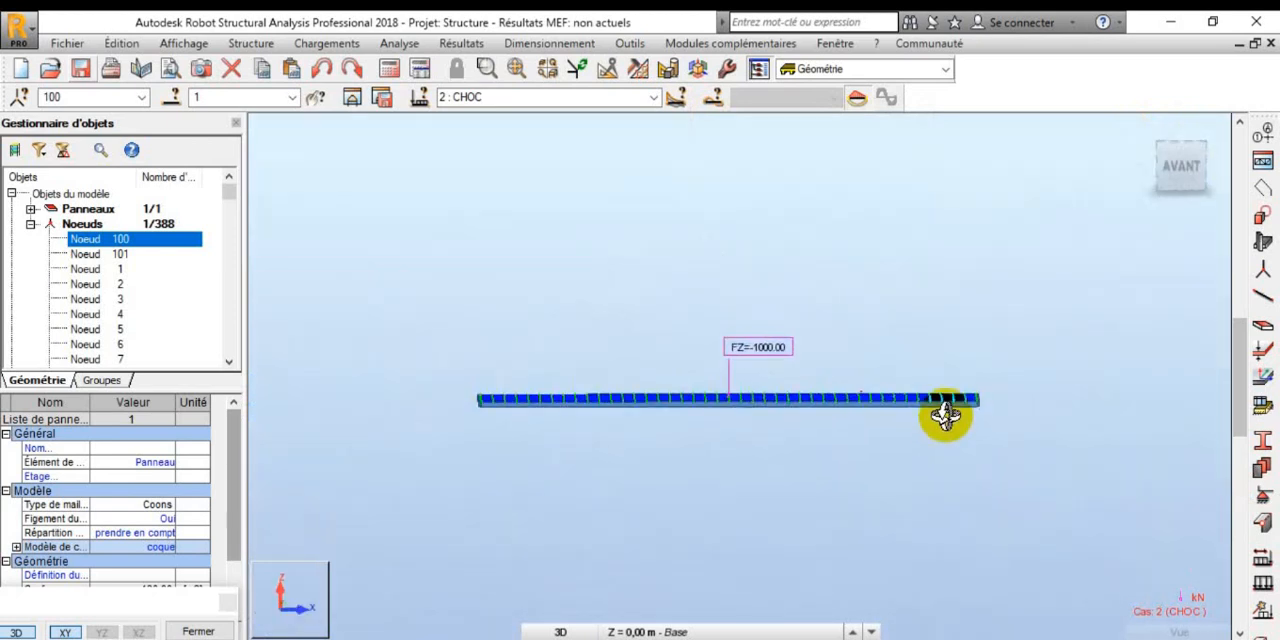
pyautogui.click(388, 70)
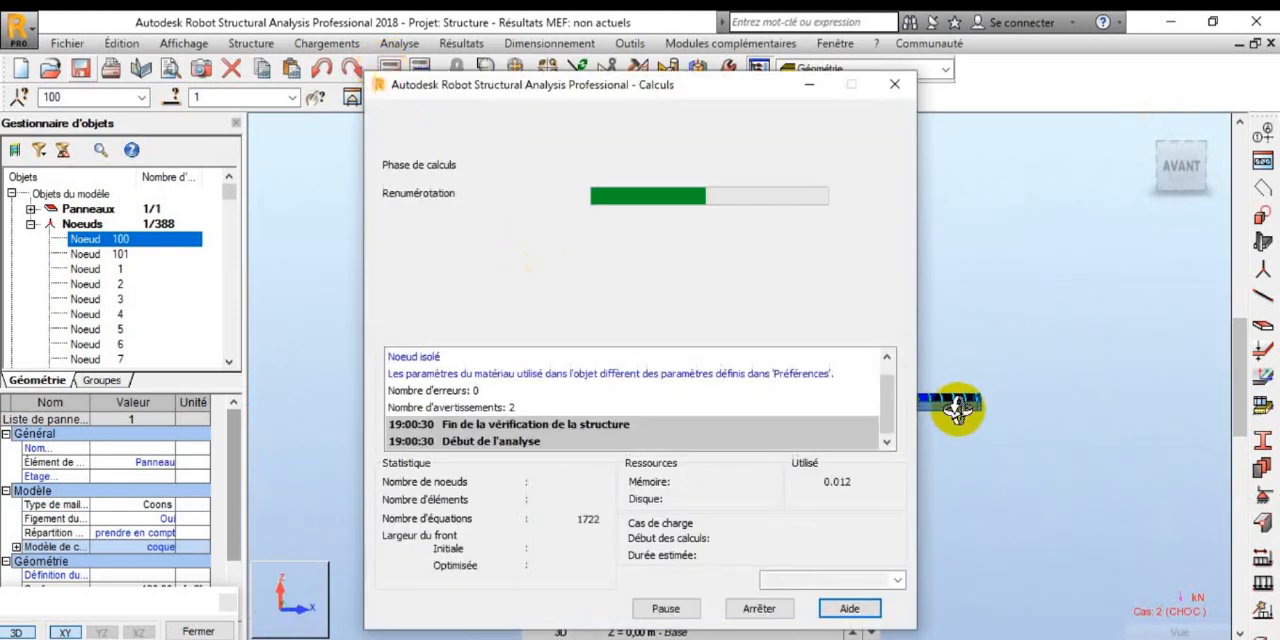
pyautogui.click(664, 432)
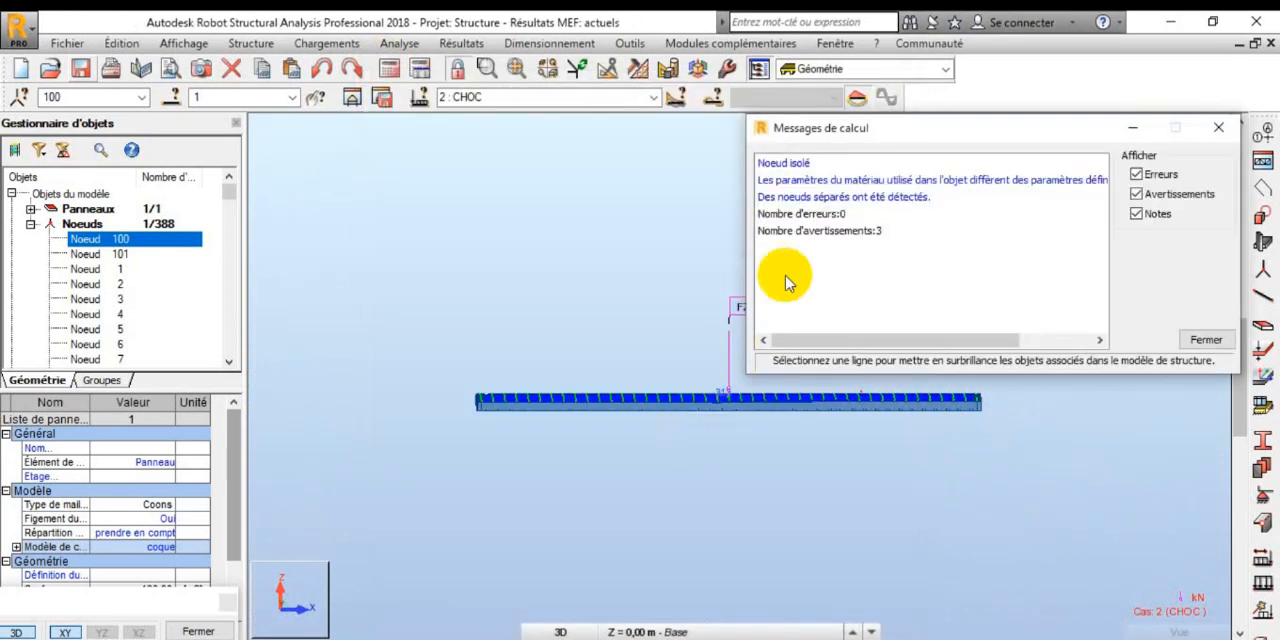
# Step: Locate the isolated node from the calculation messages and delete it from the model, accepting the structure modification
pyautogui.click(786, 163)
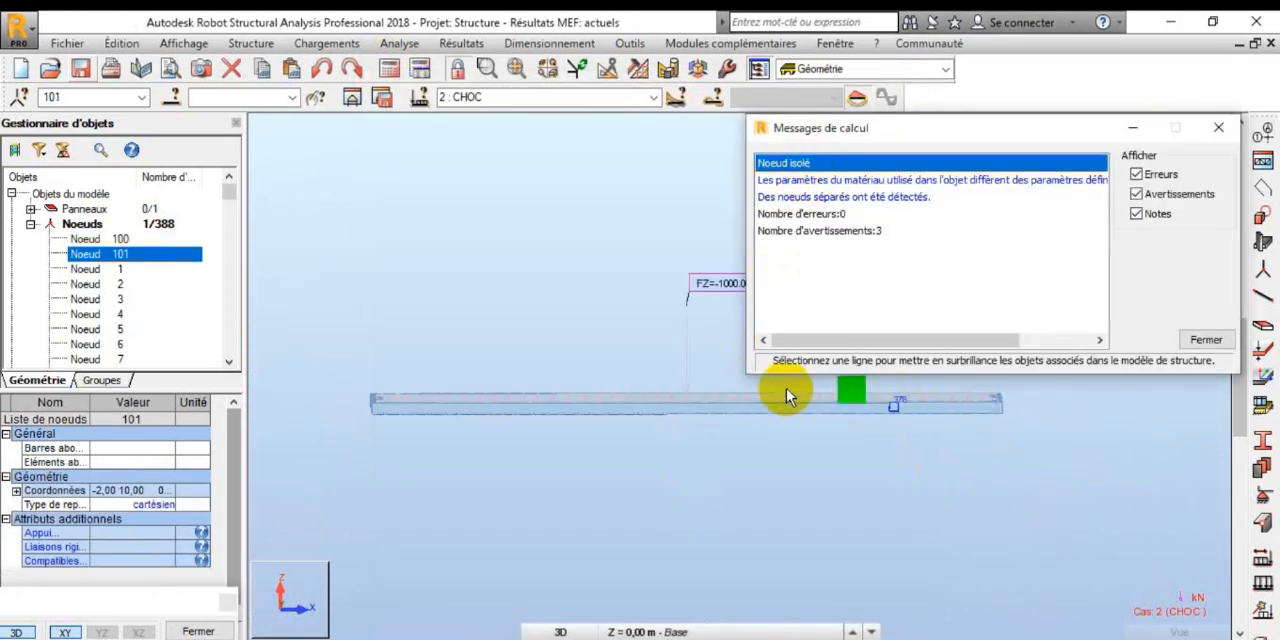
pyautogui.click(1219, 128)
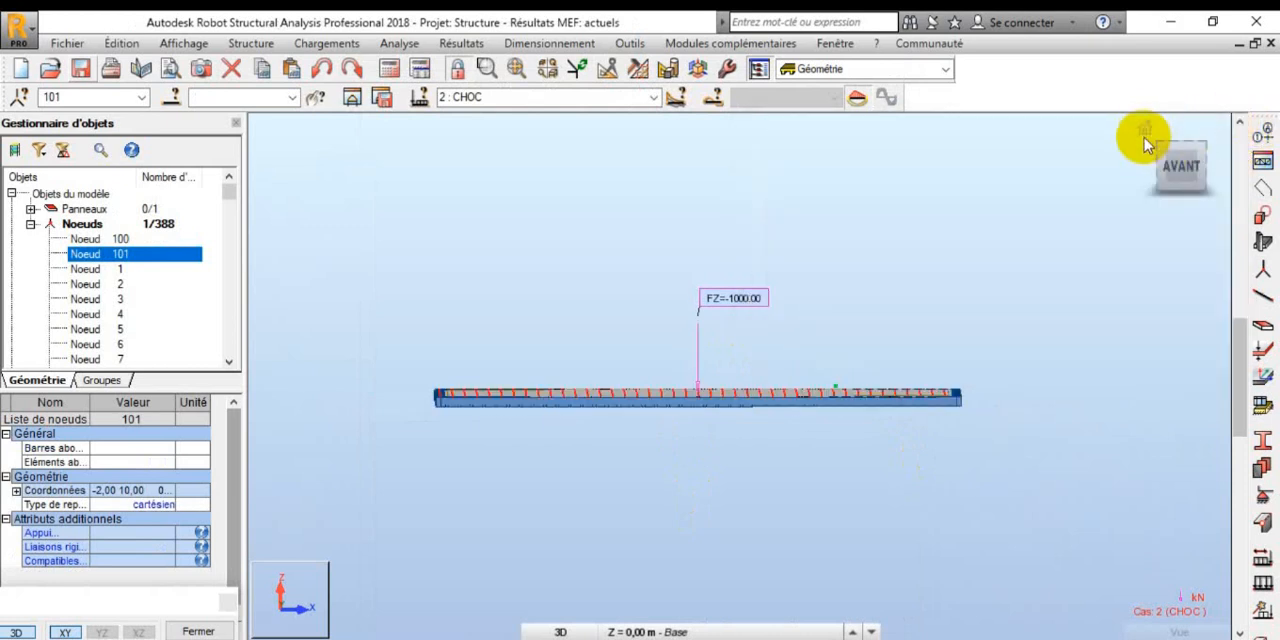
pyautogui.keyDown('shift'); pyautogui.moveTo(1043, 214); pyautogui.dragTo(935, 405, button='middle'); pyautogui.keyUp('shift')
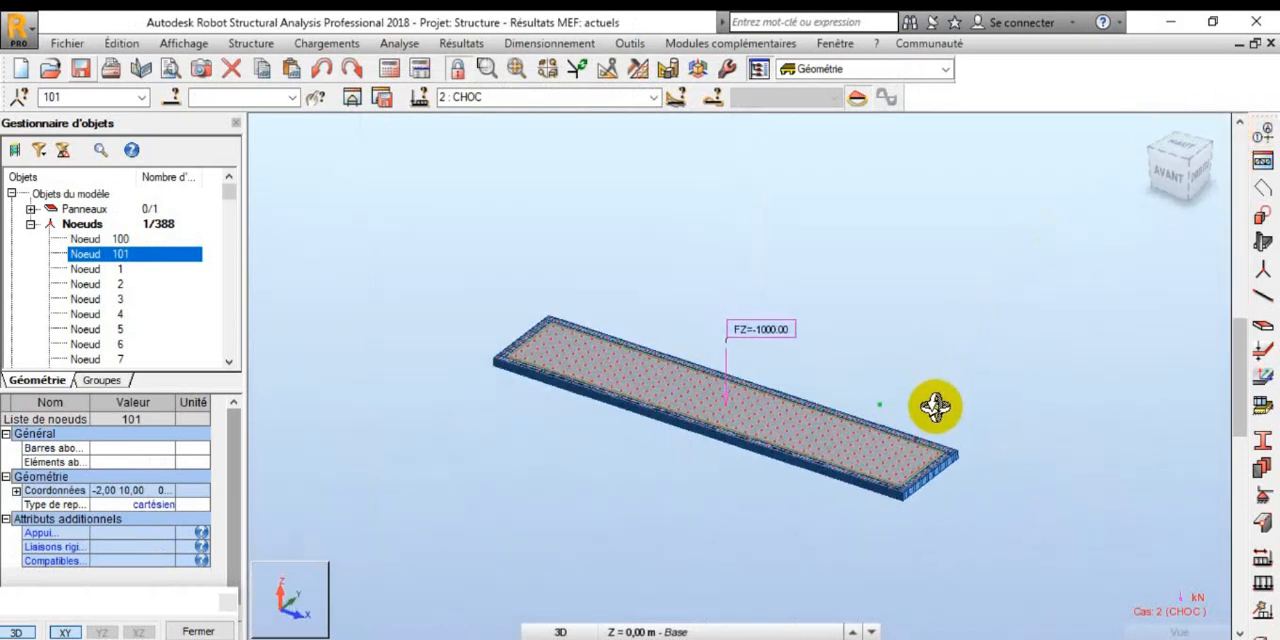
pyautogui.click(936, 406)
pyautogui.scroll(1, 936, 406)
pyautogui.moveTo(902, 365); pyautogui.dragTo(845, 418)
pyautogui.press('Delete')
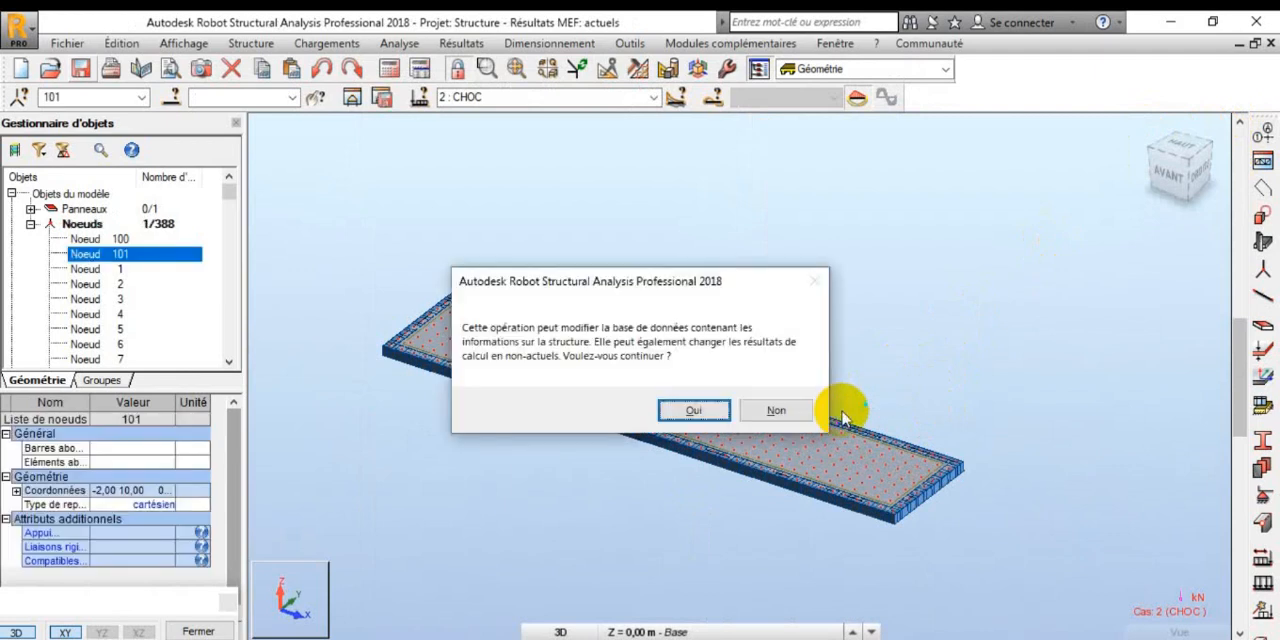
pyautogui.click(700, 414)
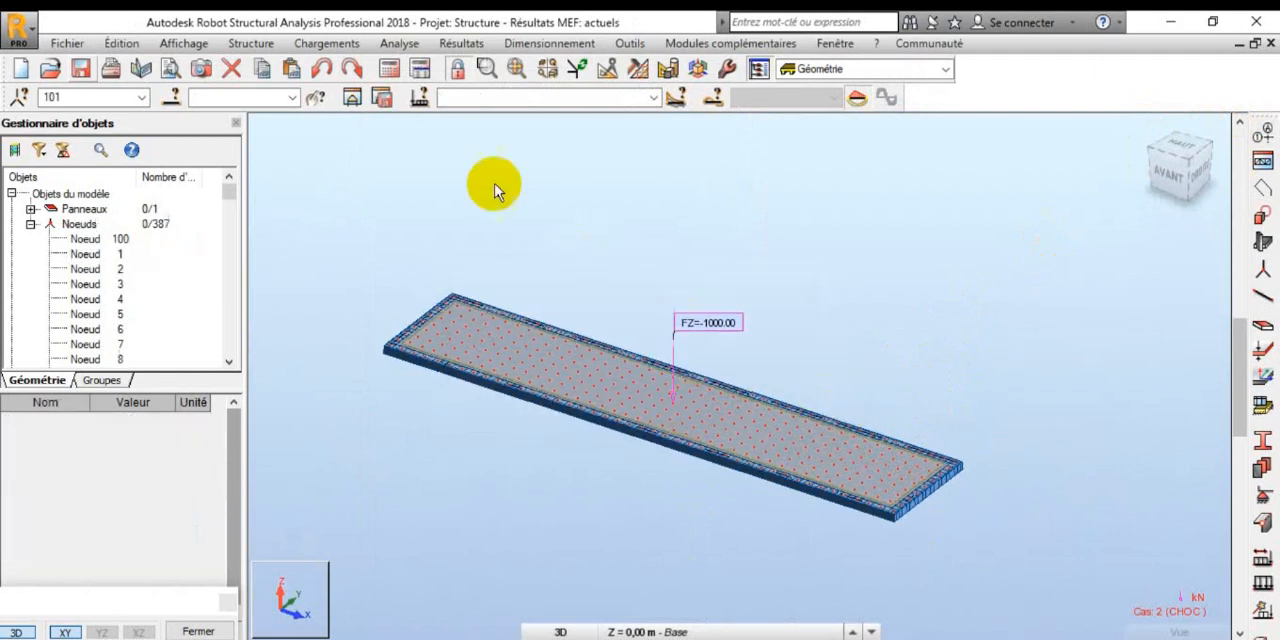
# Step: Recalculate the structure without the isolated node and close the calculation messages
pyautogui.click(393, 79)
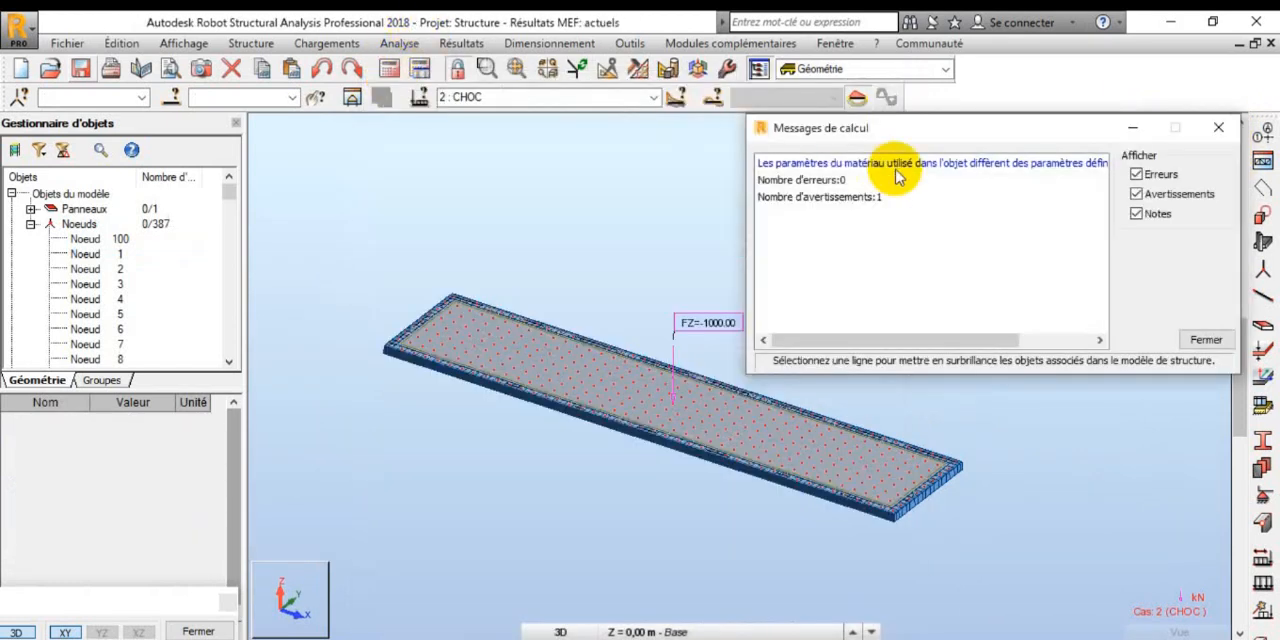
pyautogui.click(1212, 128)
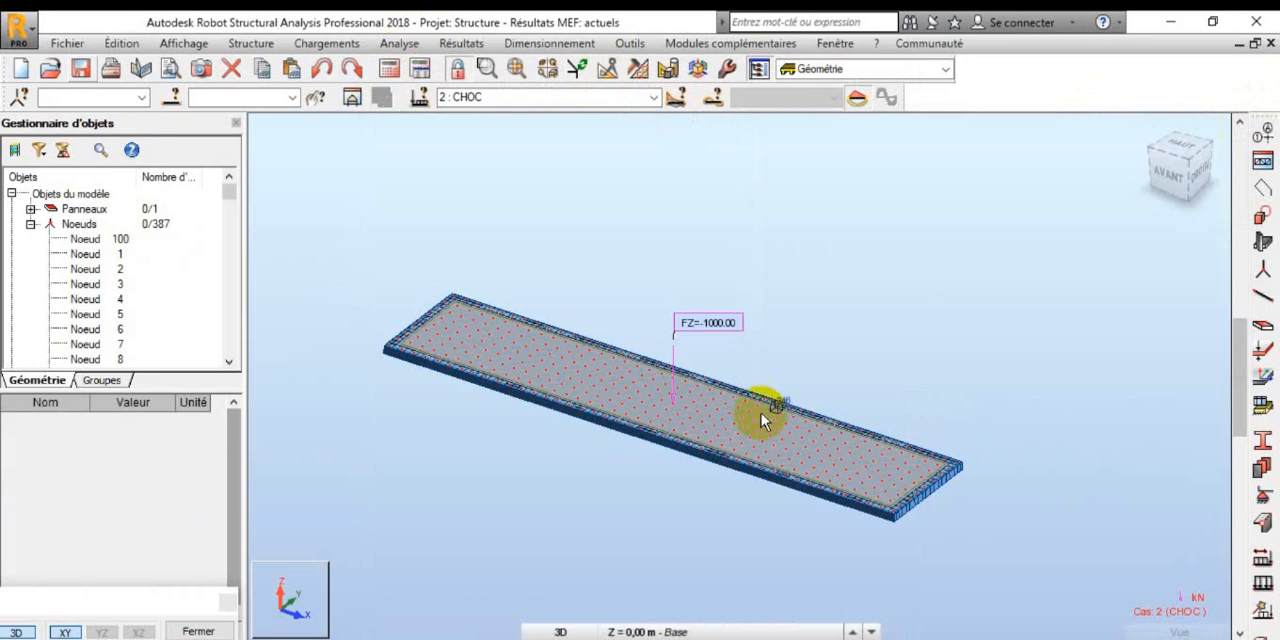
pyautogui.scroll(-2, 790, 375)
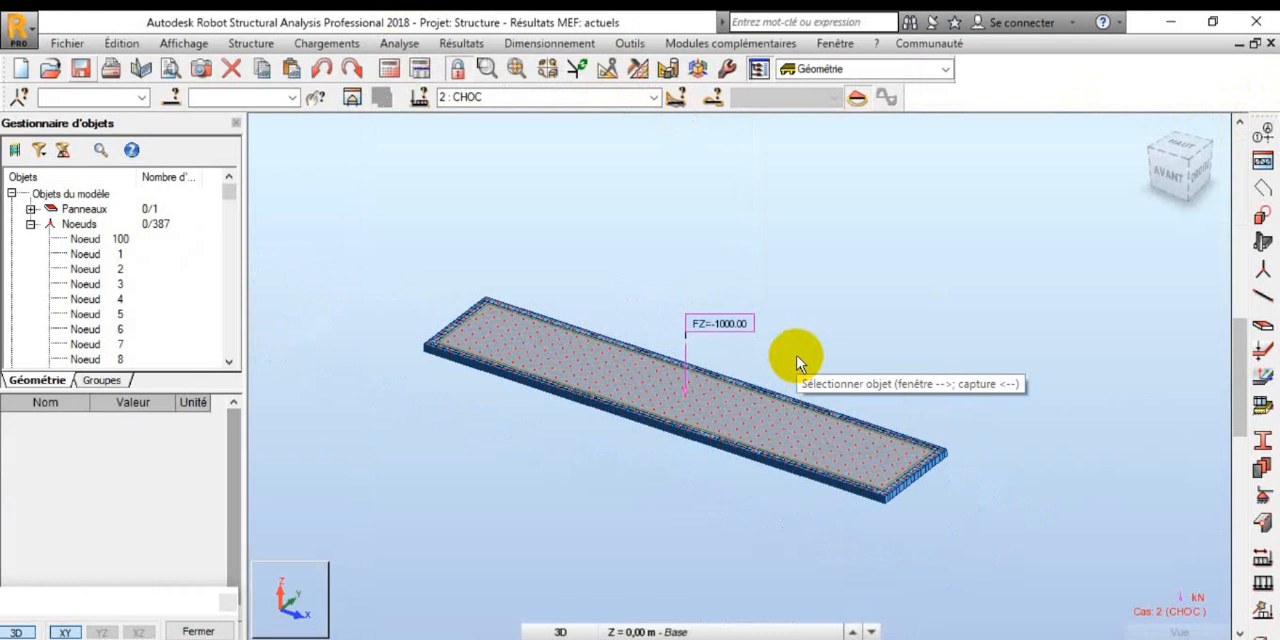
# Step: Display the panel's deformed shape (Déformée) for the CHOC load case and examine it from the front
pyautogui.click(461, 43)
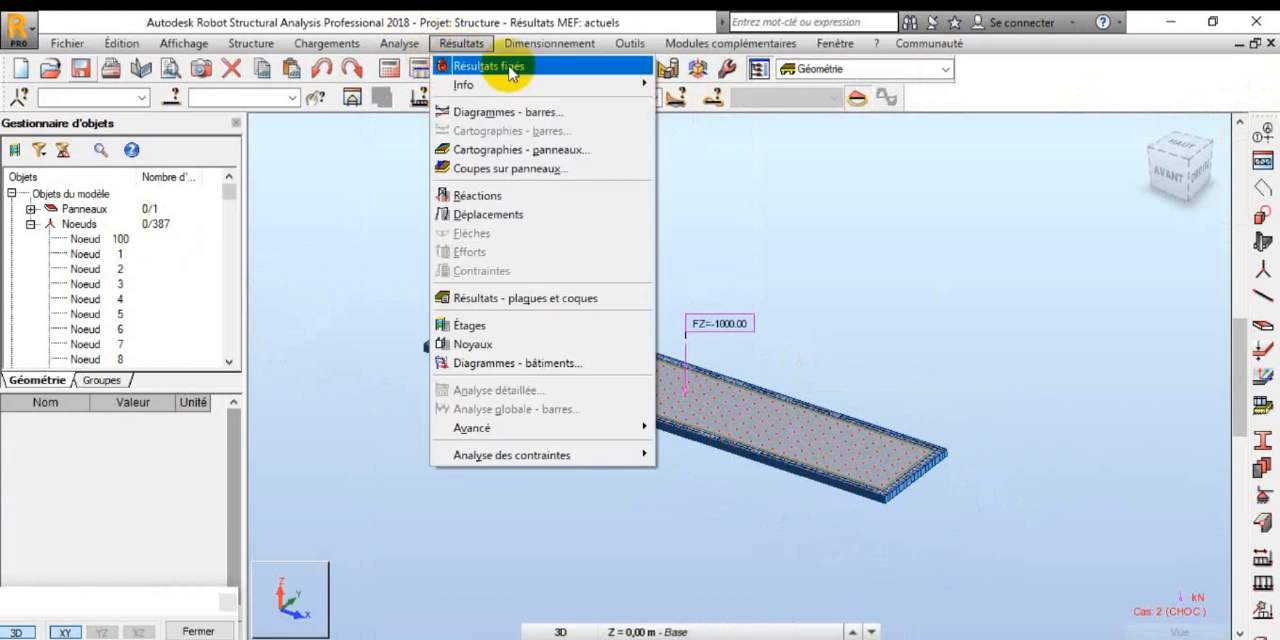
pyautogui.click(503, 112)
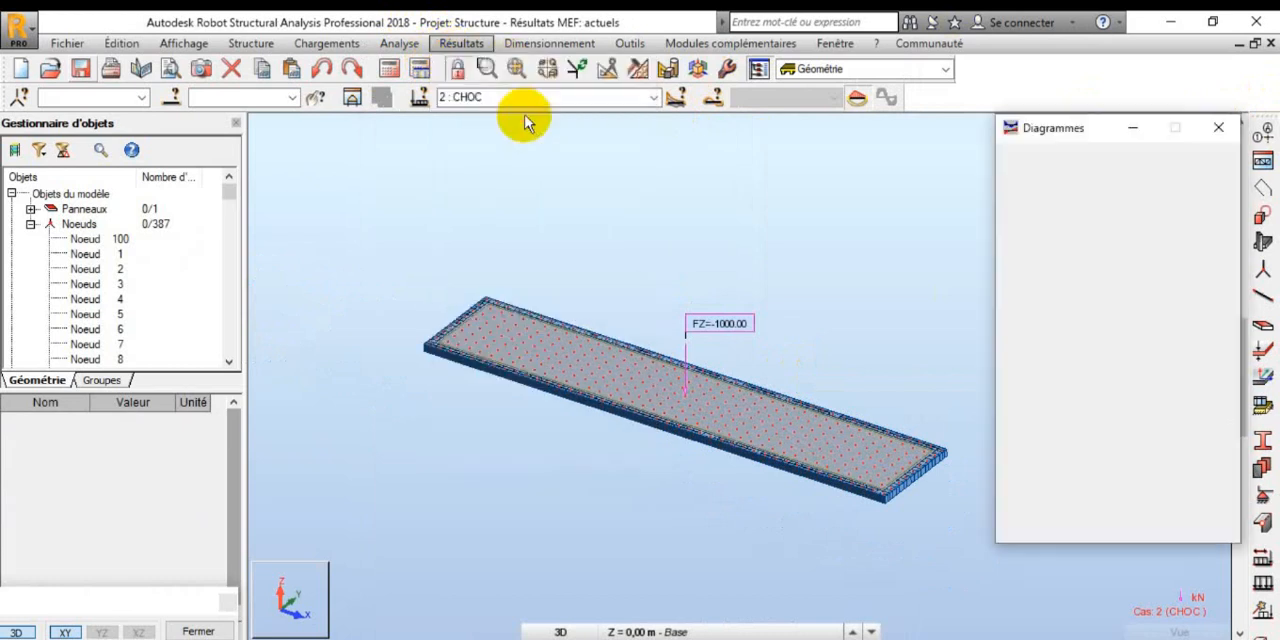
pyautogui.click(1071, 161)
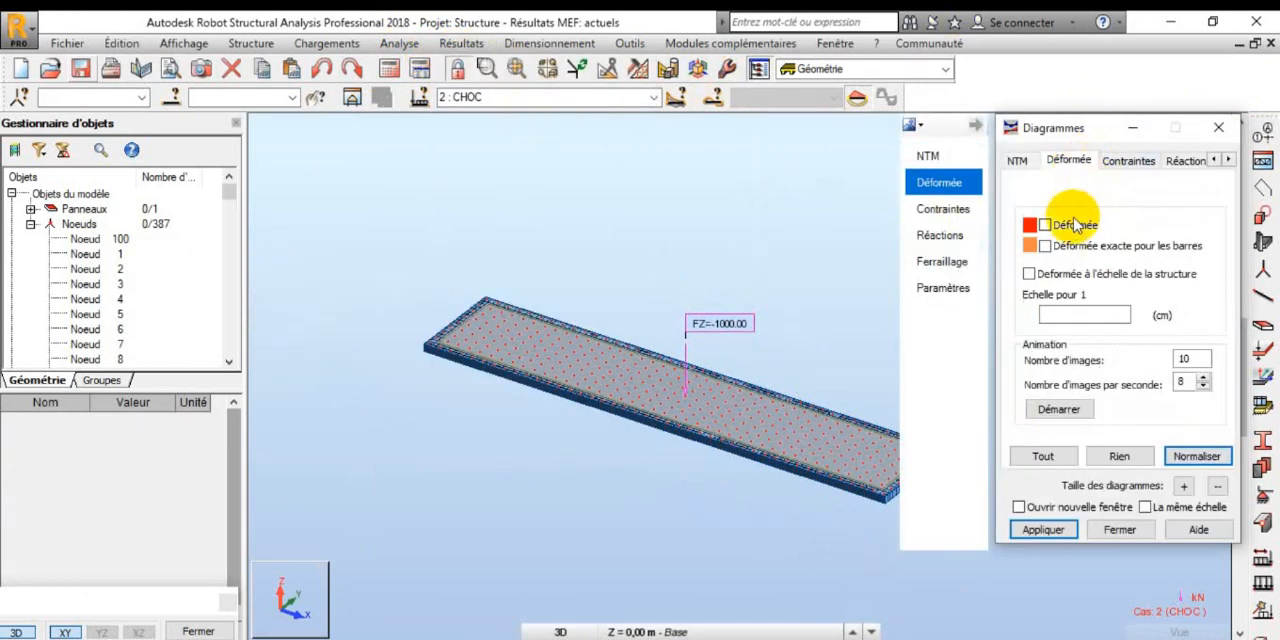
pyautogui.click(1045, 225)
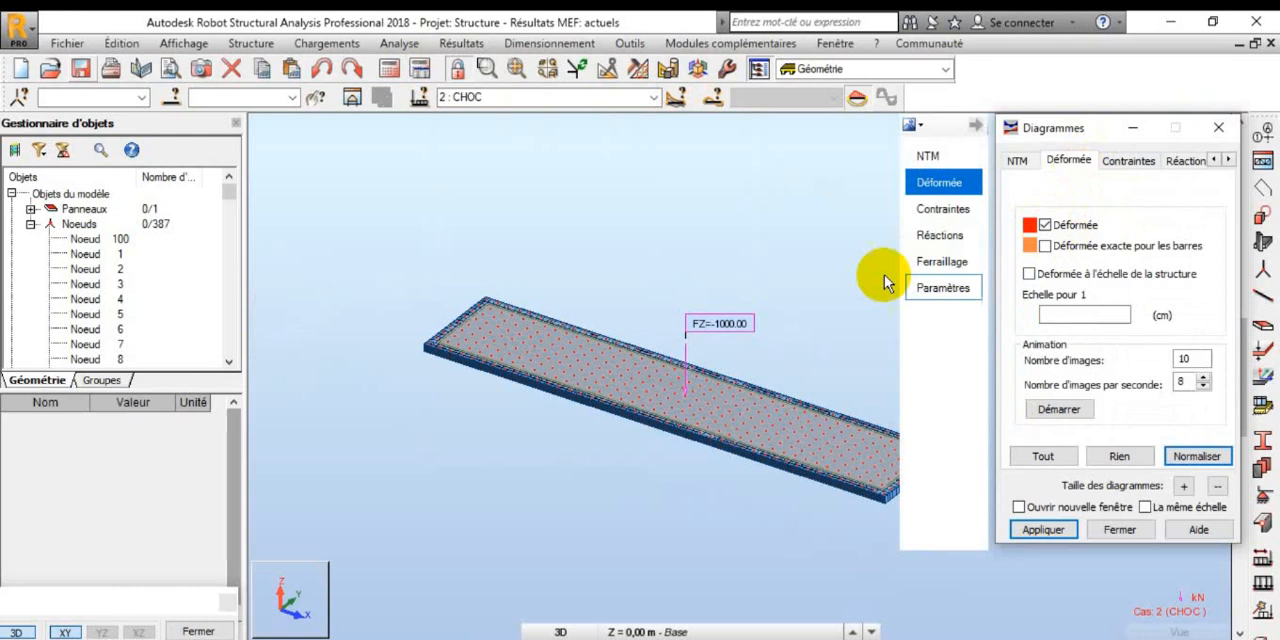
pyautogui.click(1043, 530)
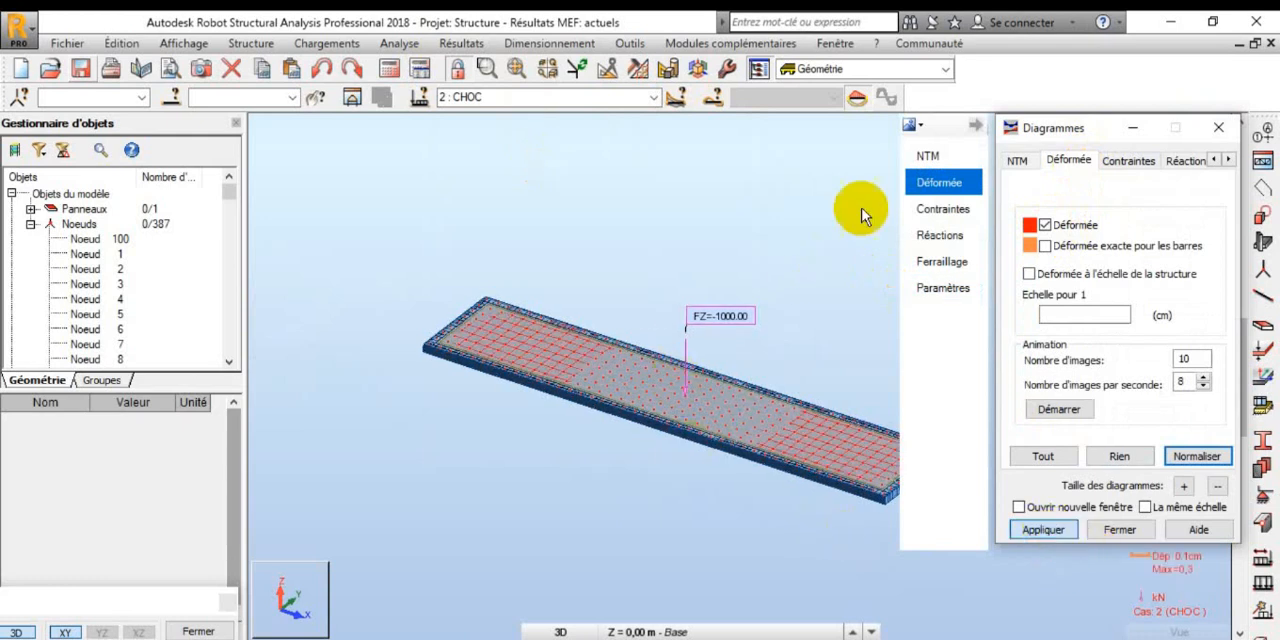
pyautogui.doubleClick(1011, 128)
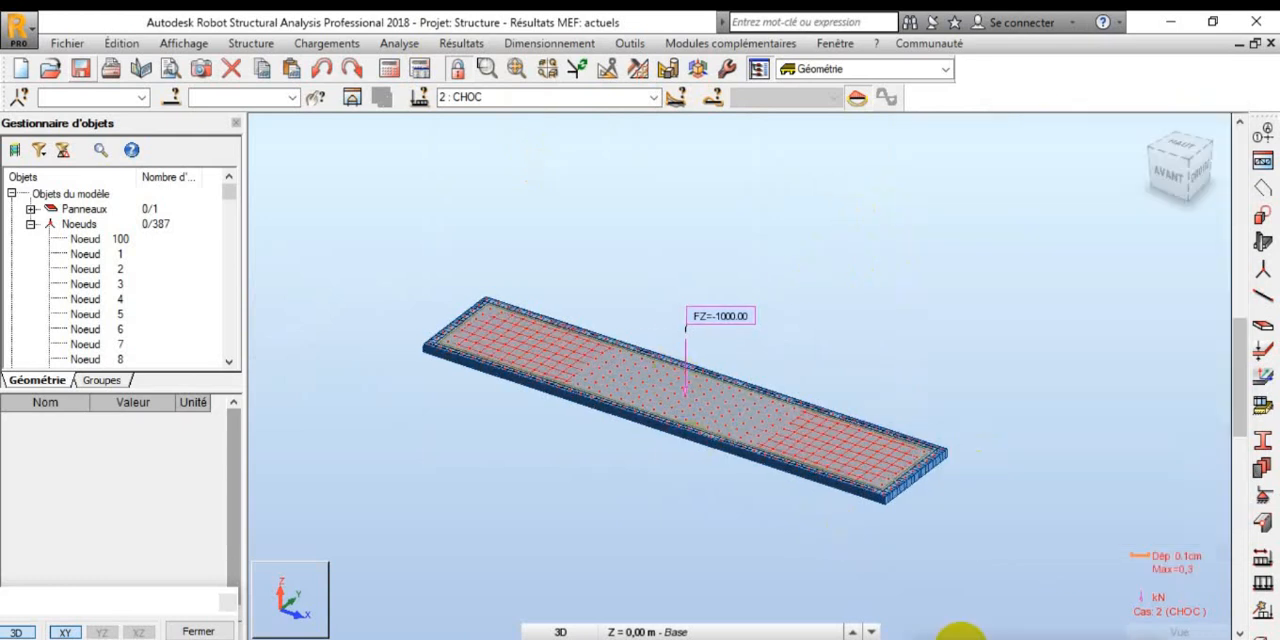
pyautogui.click(1143, 131)
pyautogui.keyDown('shift'); pyautogui.moveTo(617, 489); pyautogui.dragTo(736, 404, button='middle'); pyautogui.keyUp('shift')
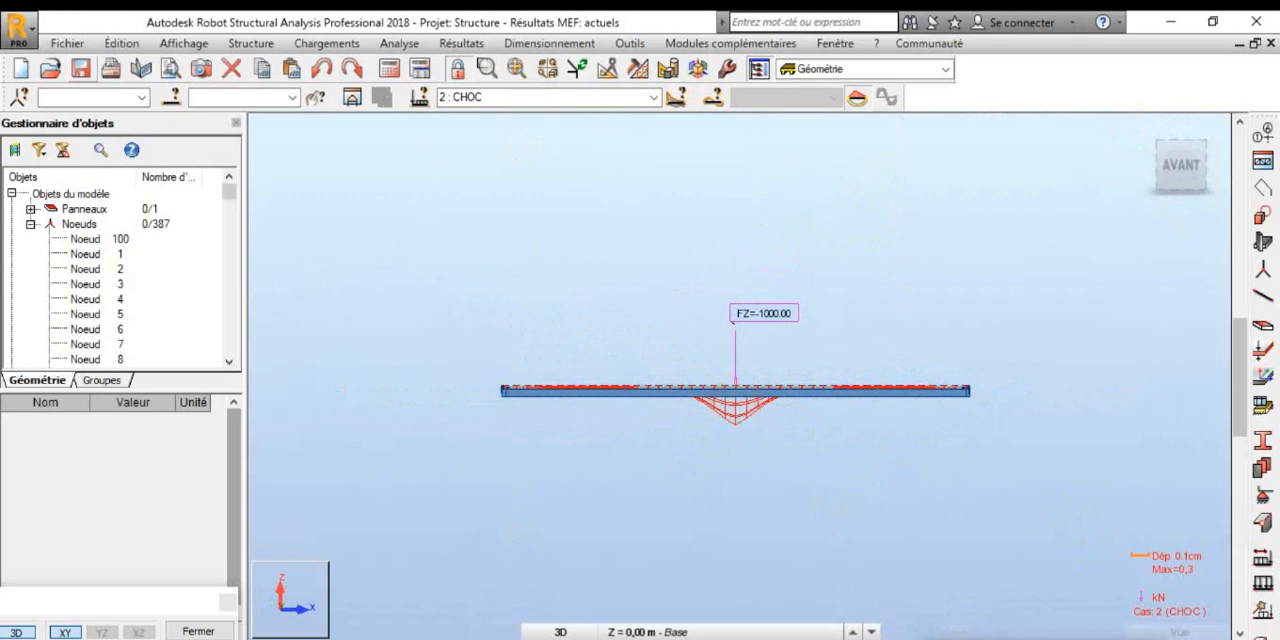
# Step: Turn off the deformed shape (Déformée) on the panel and close the diagram settings
pyautogui.moveTo(1210, 634)
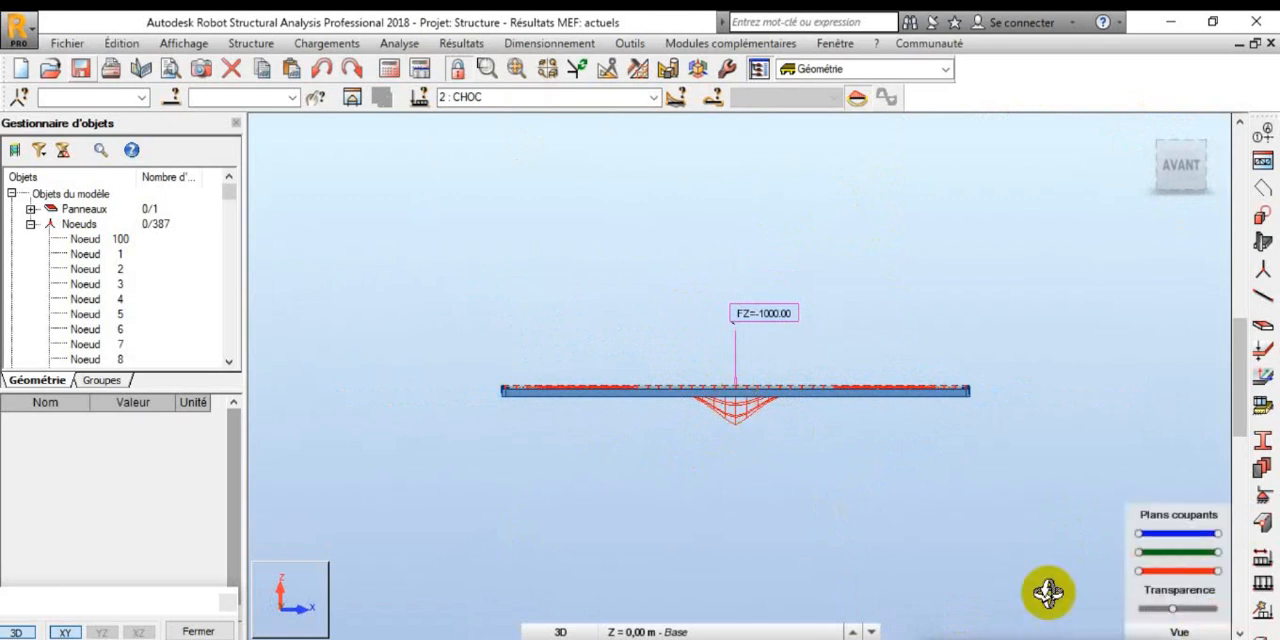
pyautogui.moveTo(1020, 639); pyautogui.dragTo(978, 343)
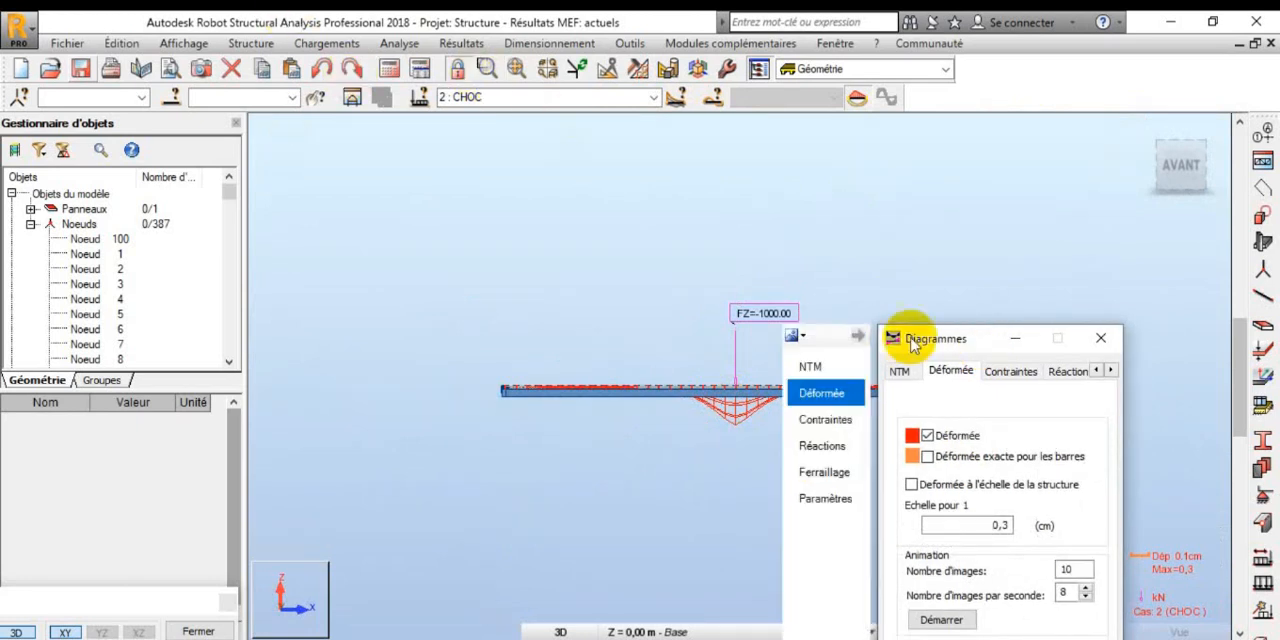
pyautogui.click(927, 435)
pyautogui.moveTo(938, 345); pyautogui.dragTo(897, 199)
pyautogui.click(886, 596)
pyautogui.click(963, 596)
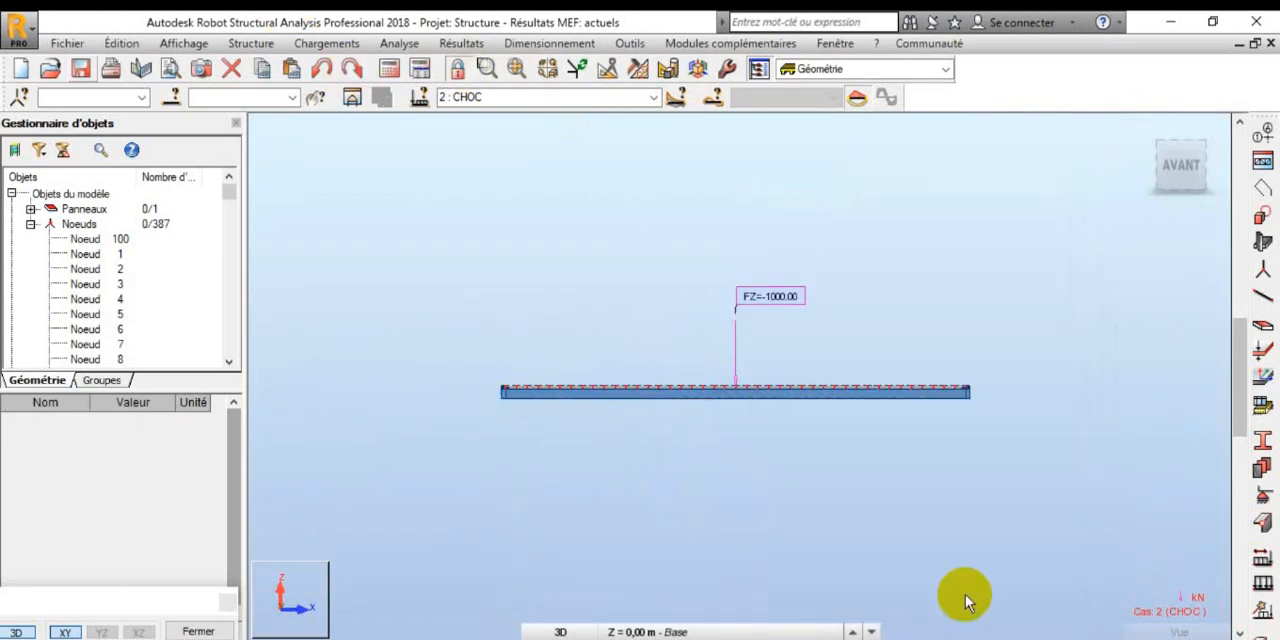
# Step: Add a new case named Modale with the Modale analysis type to the calculation options
pyautogui.moveTo(1140, 130); pyautogui.dragTo(997, 290)
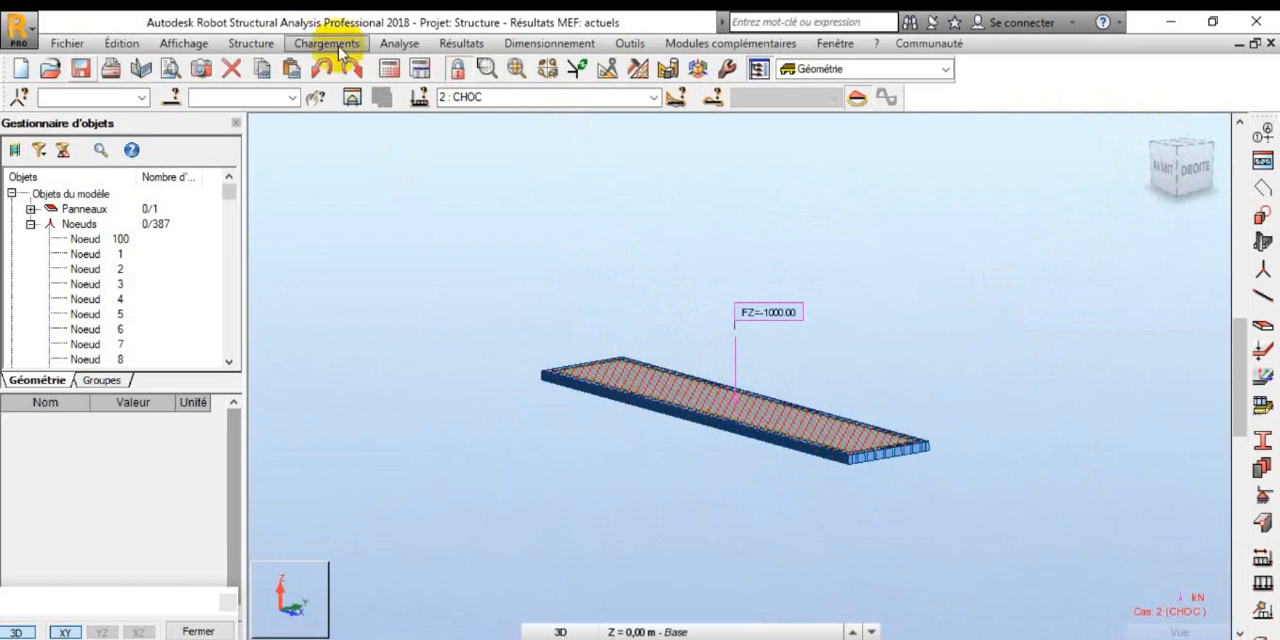
pyautogui.click(399, 43)
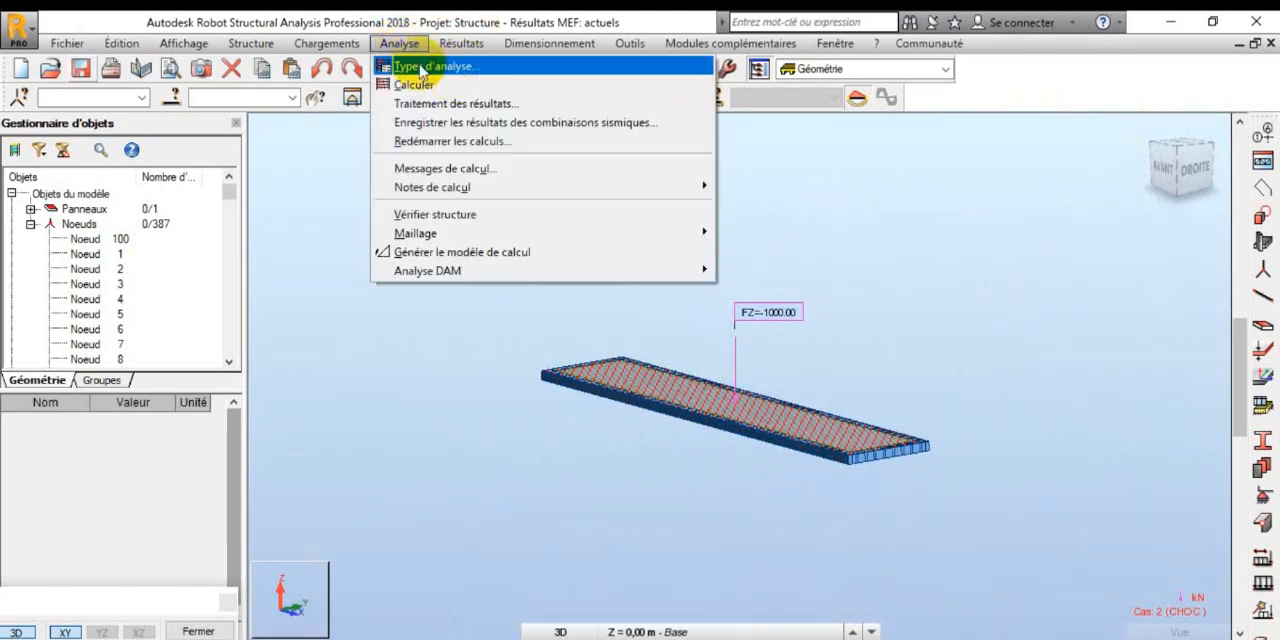
pyautogui.click(436, 68)
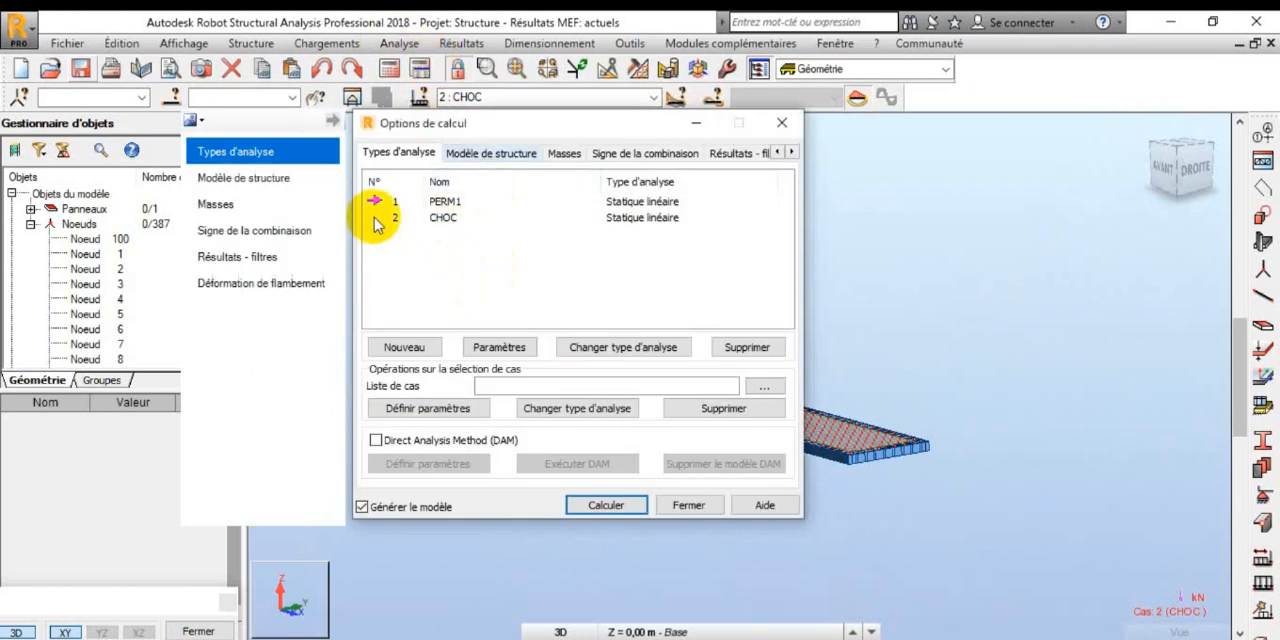
pyautogui.click(427, 265)
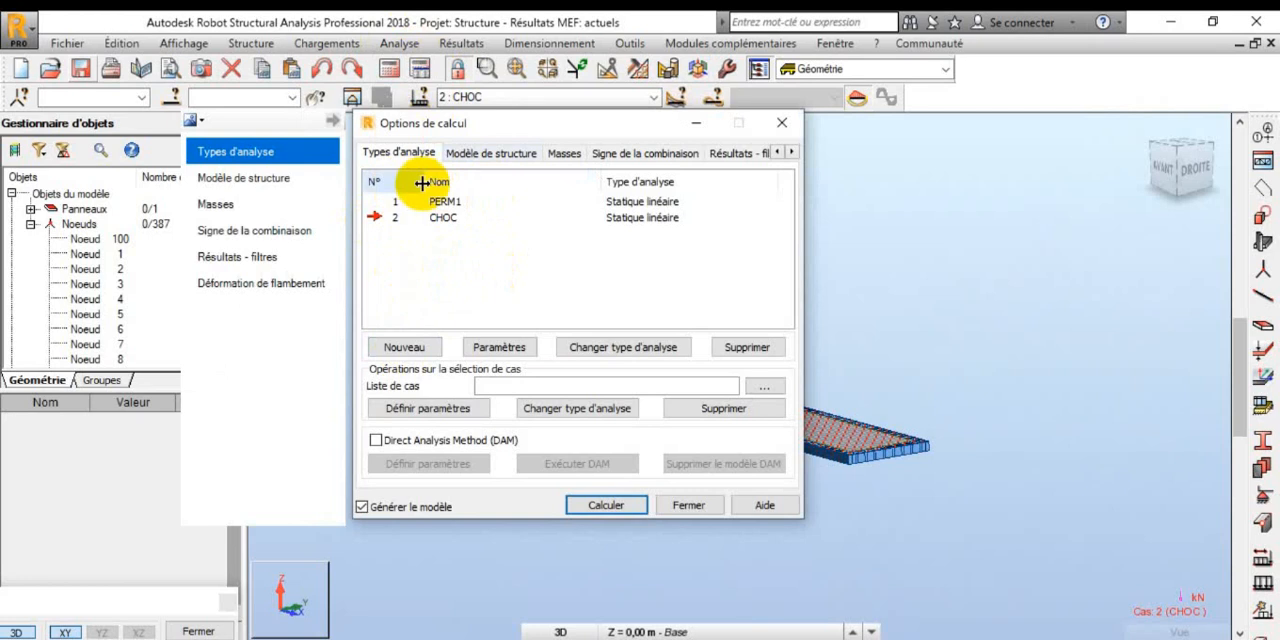
pyautogui.click(417, 347)
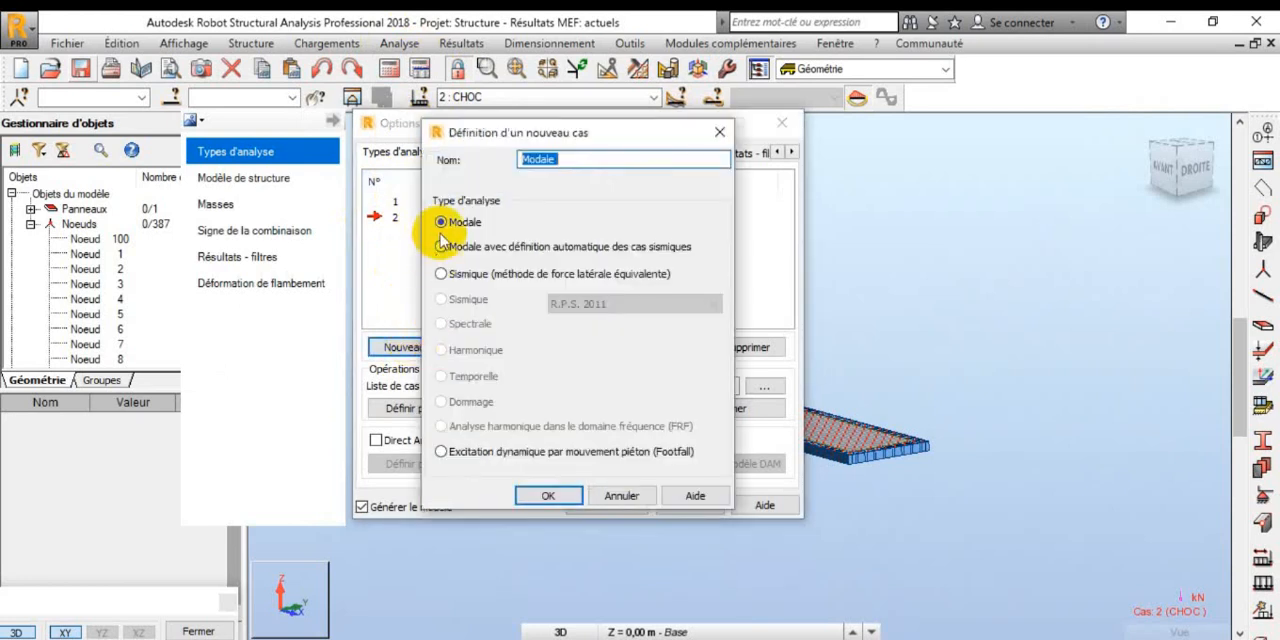
pyautogui.click(552, 498)
pyautogui.click(694, 409)
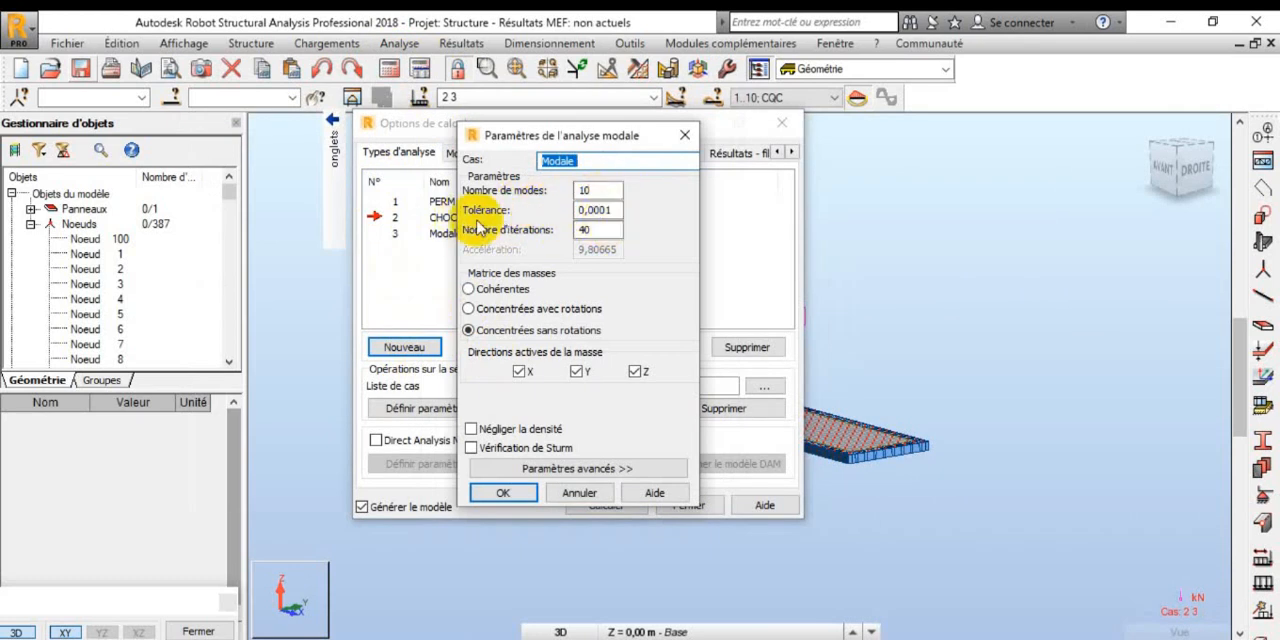
# Step: Set the modal case's mass matrix to Cohérentes and accept its analysis parameters
pyautogui.click(478, 289)
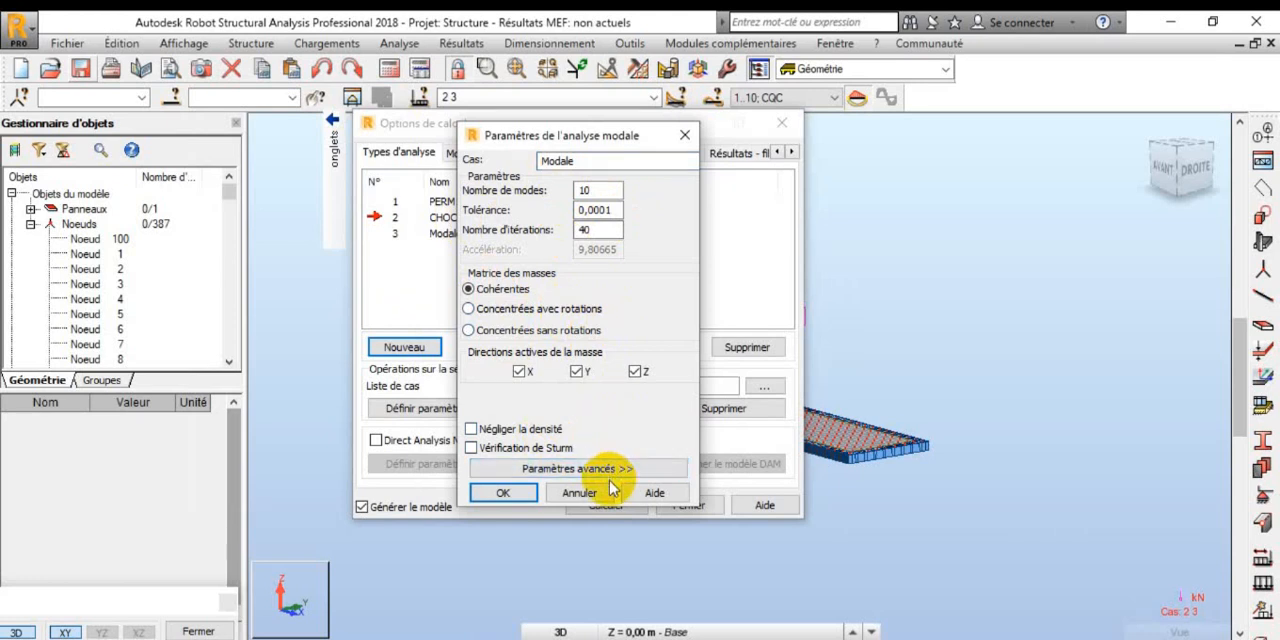
pyautogui.click(502, 494)
pyautogui.click(490, 348)
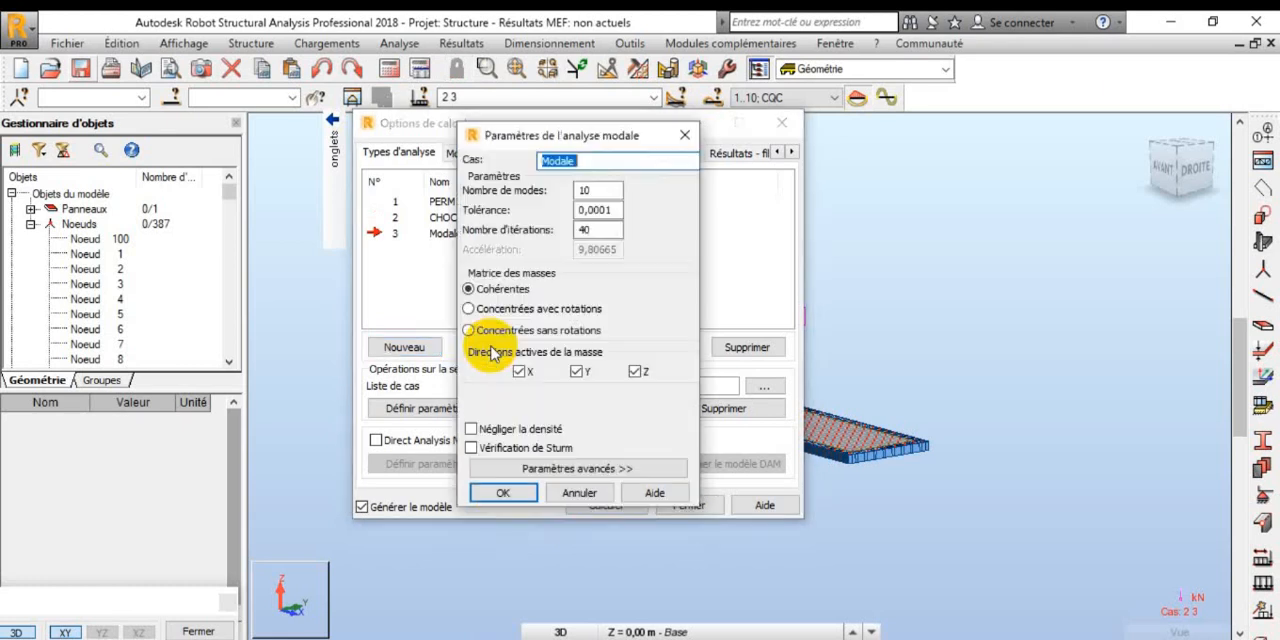
pyautogui.click(507, 490)
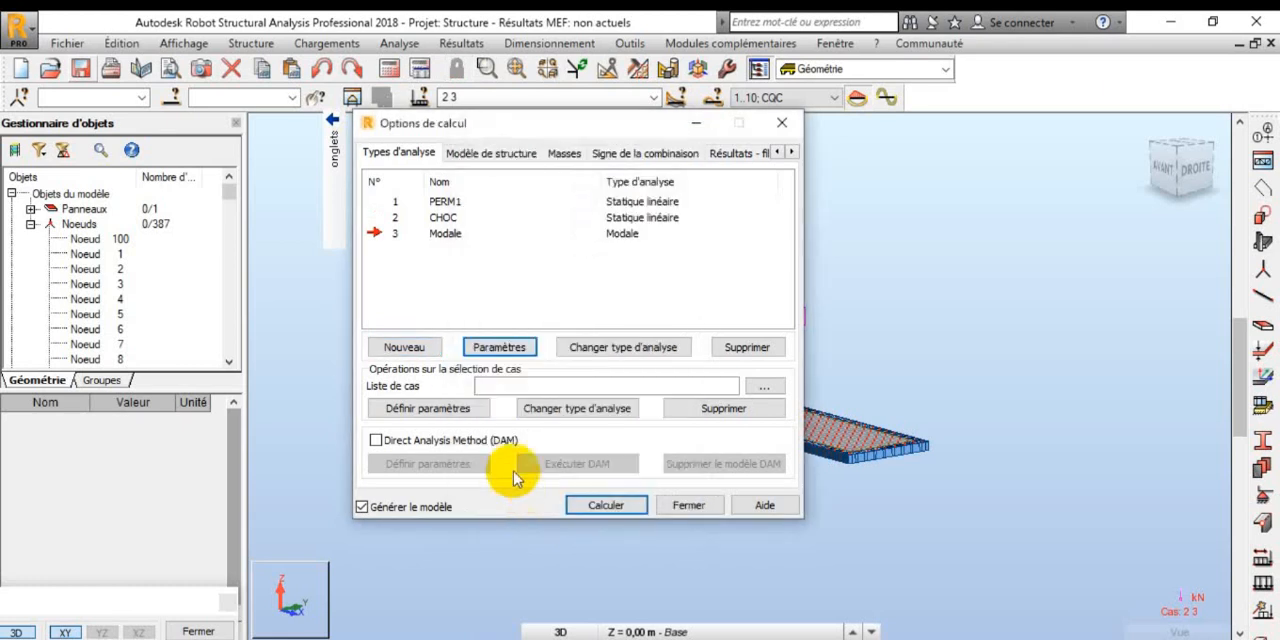
# Step: Convert load cases 1 and 2 to global mass in direction Z- with coefficient 1 and mass directions X, Y and Z
pyautogui.click(490, 152)
pyautogui.click(562, 152)
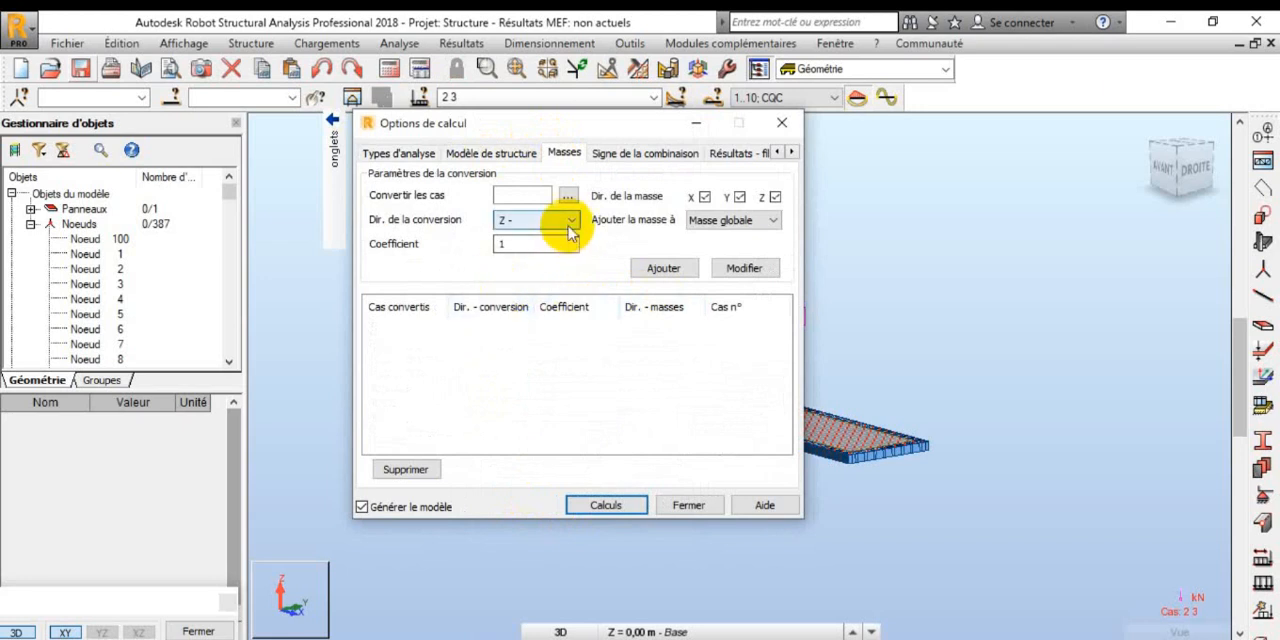
pyautogui.click(568, 195)
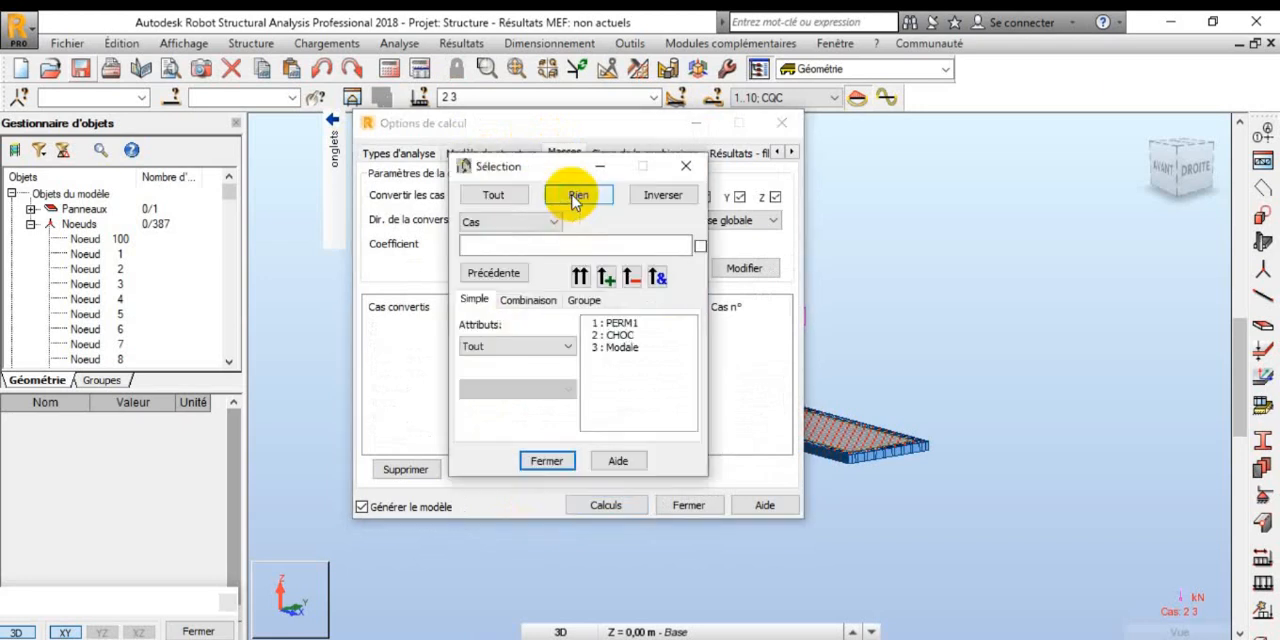
pyautogui.click(614, 323)
pyautogui.click(606, 277)
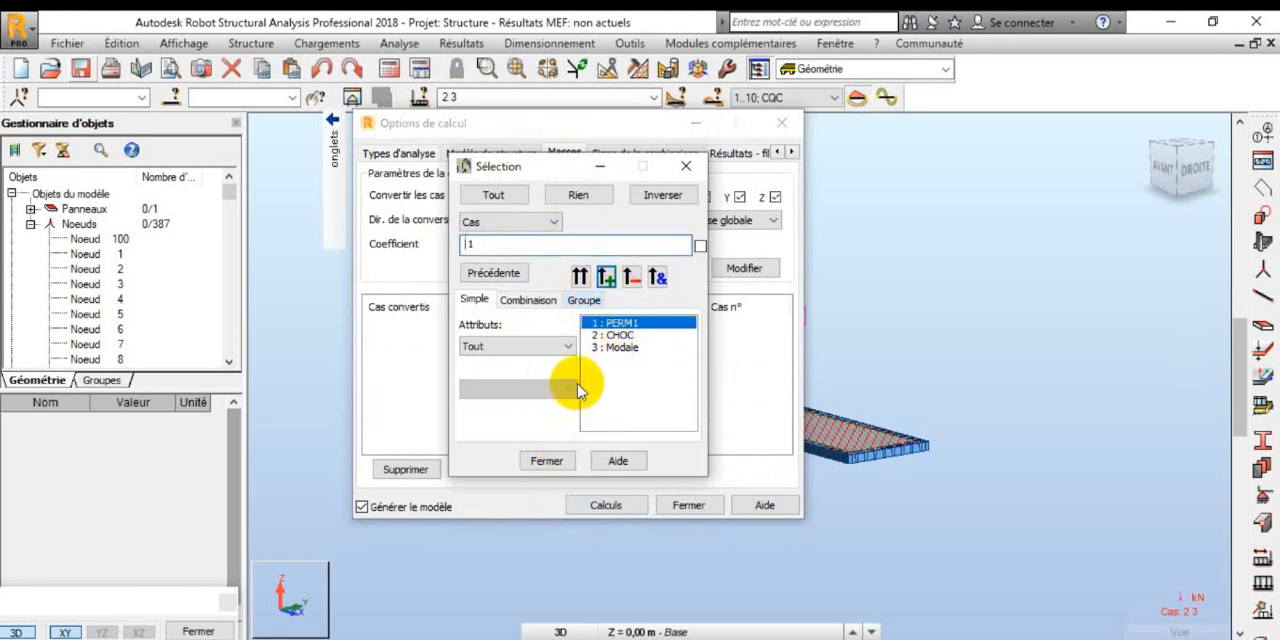
pyautogui.click(612, 335)
pyautogui.click(607, 278)
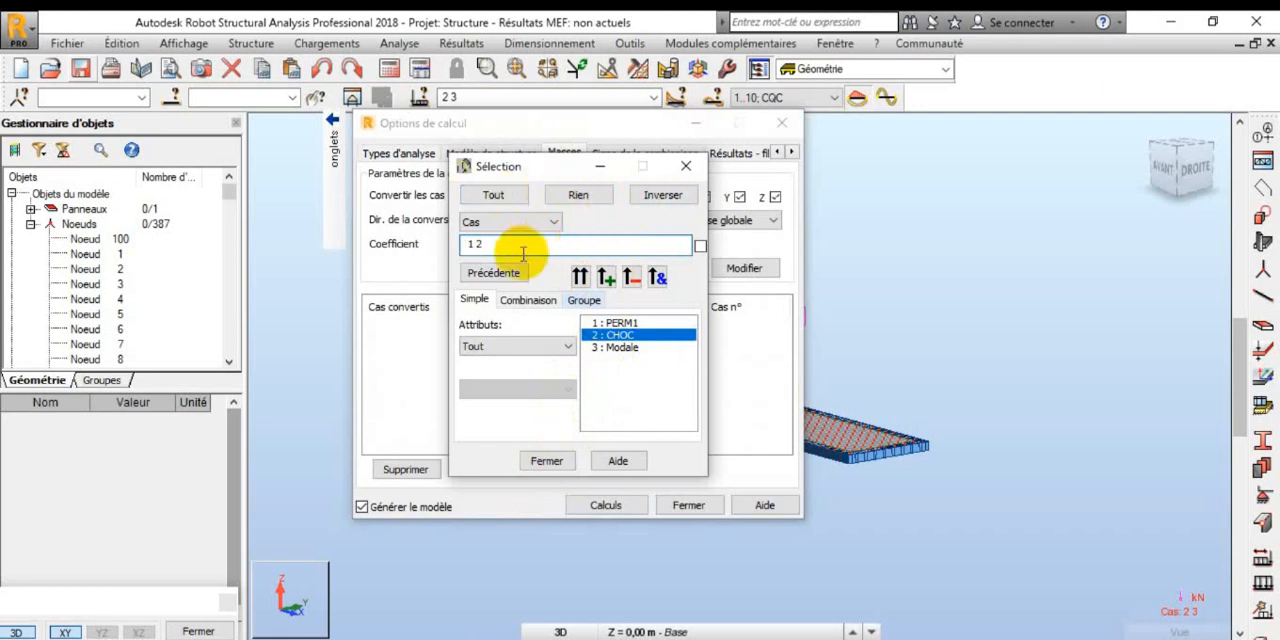
pyautogui.click(547, 461)
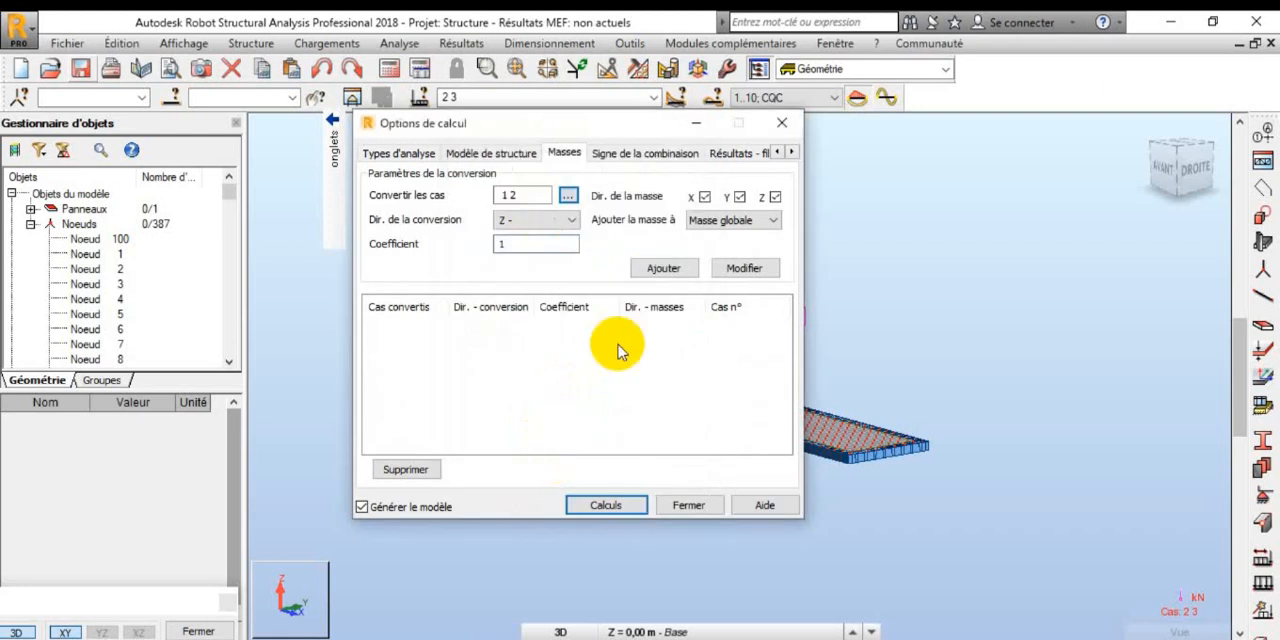
pyautogui.click(689, 272)
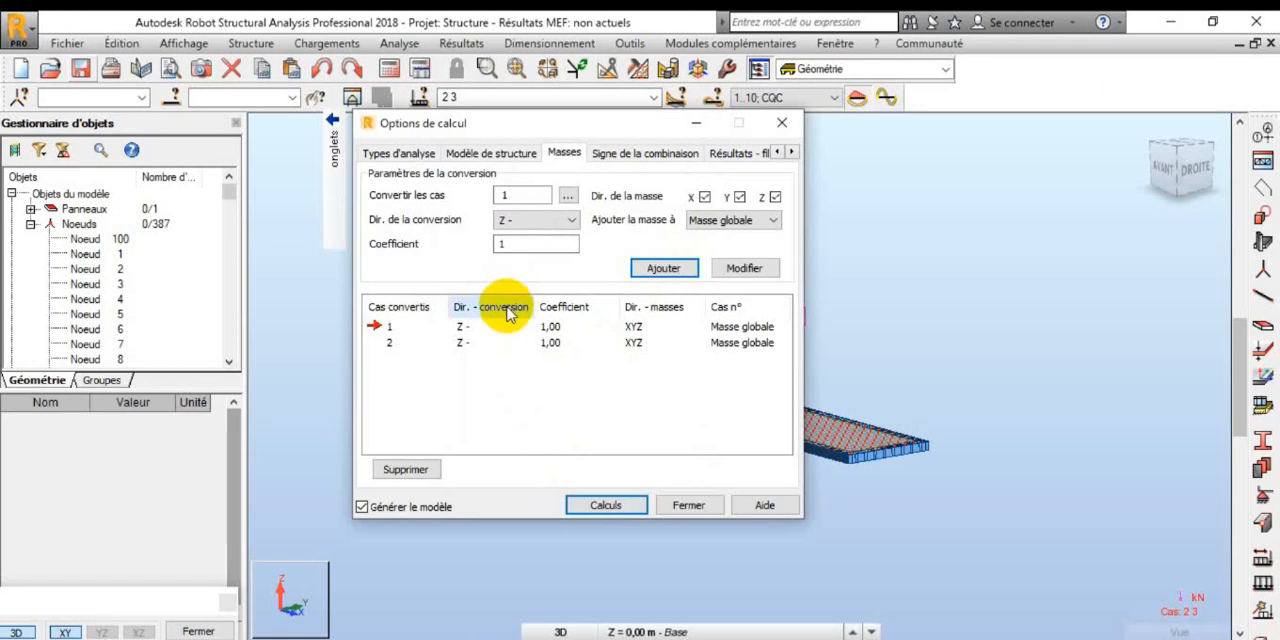
# Step: Calculate the model, continuing the search for missing eigenvalues, and close the calculation messages and options
pyautogui.click(603, 505)
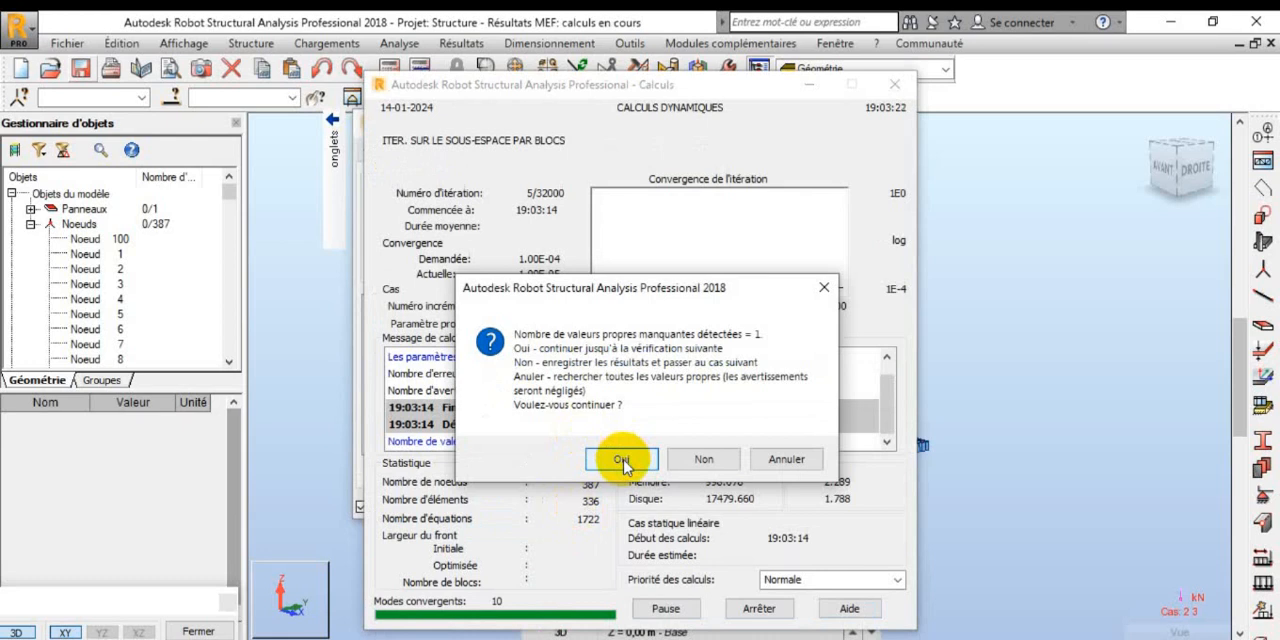
pyautogui.click(621, 459)
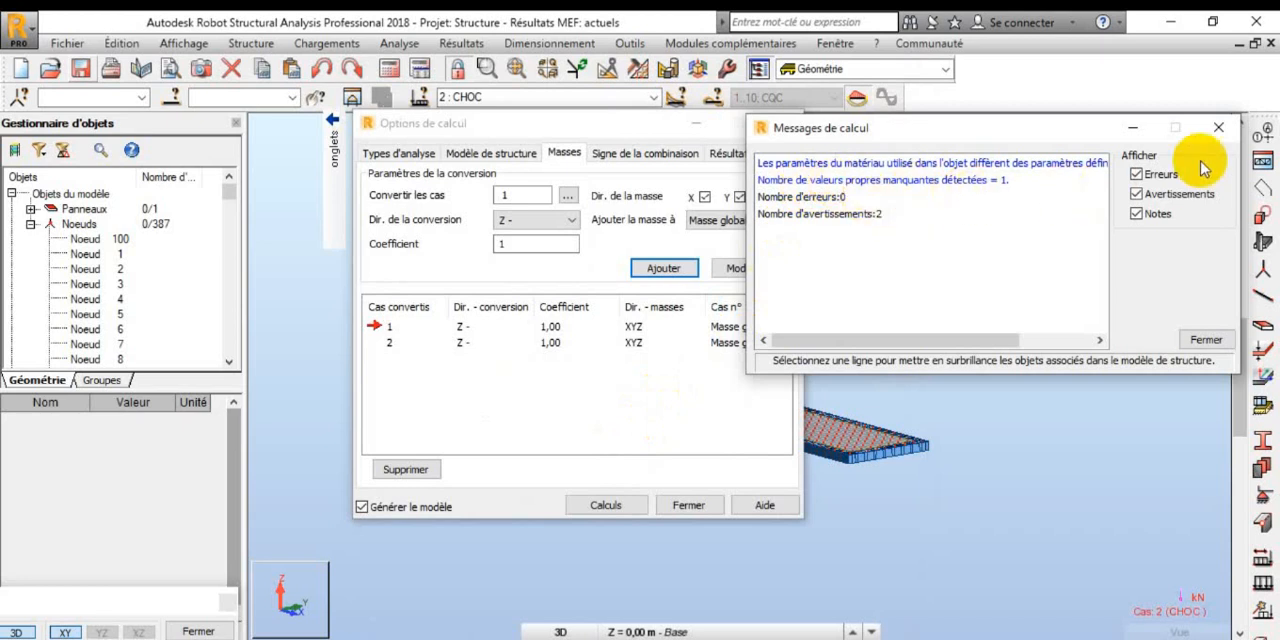
pyautogui.click(1218, 127)
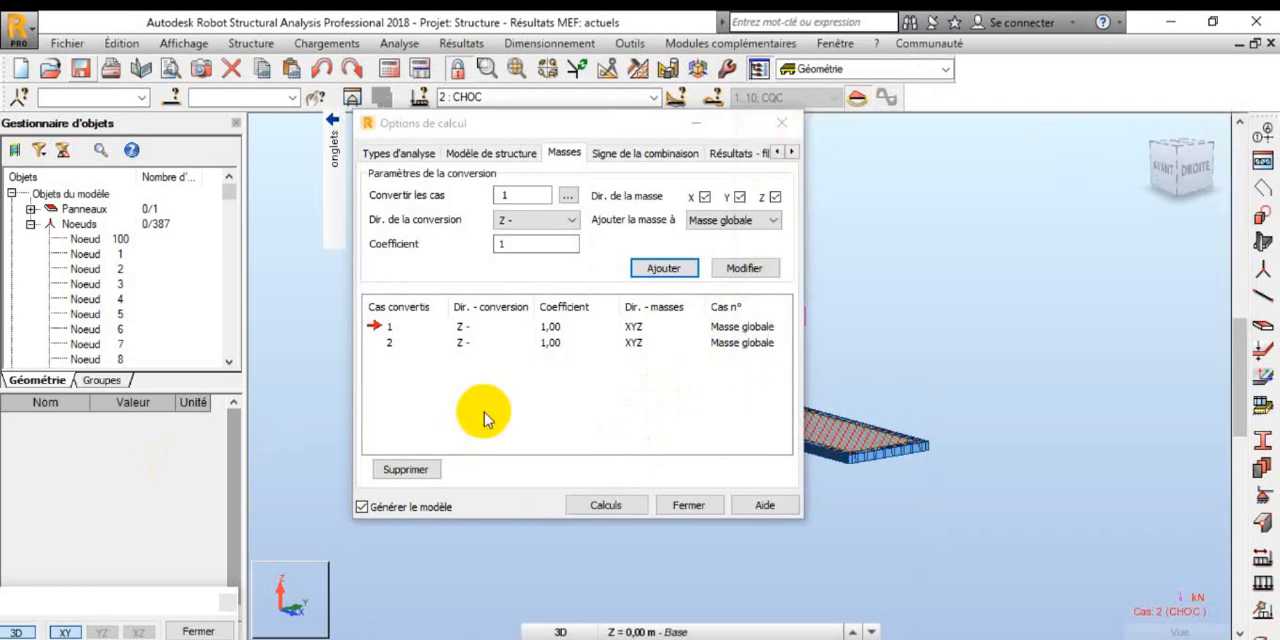
pyautogui.click(456, 343)
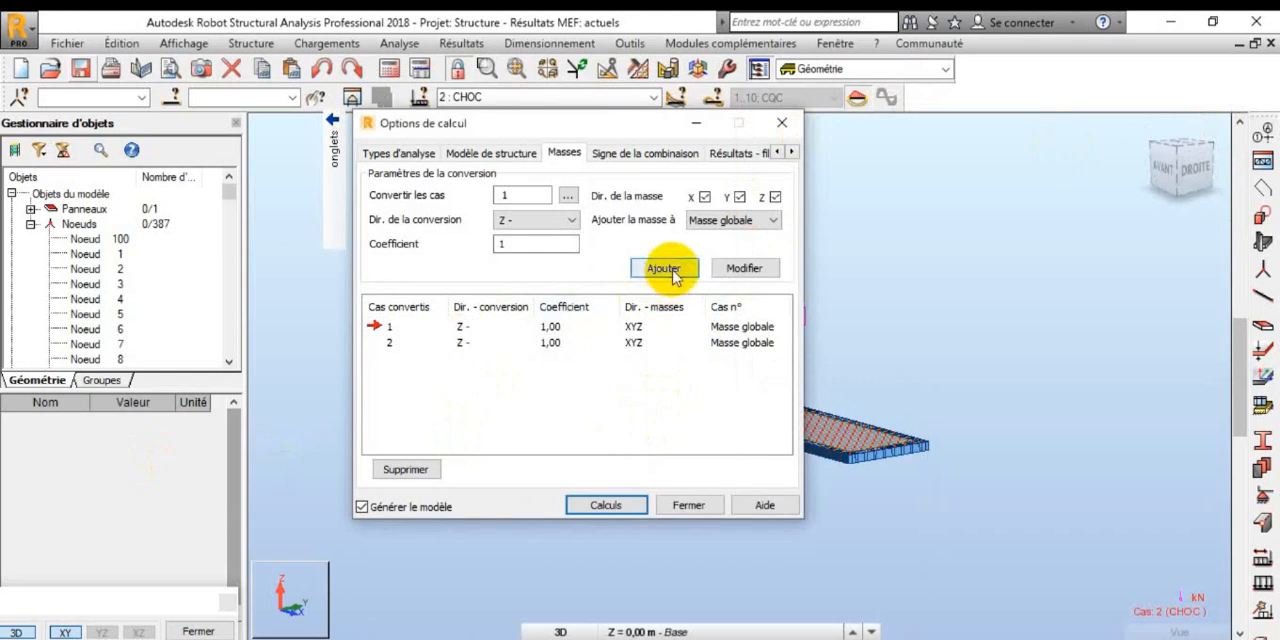
pyautogui.click(684, 506)
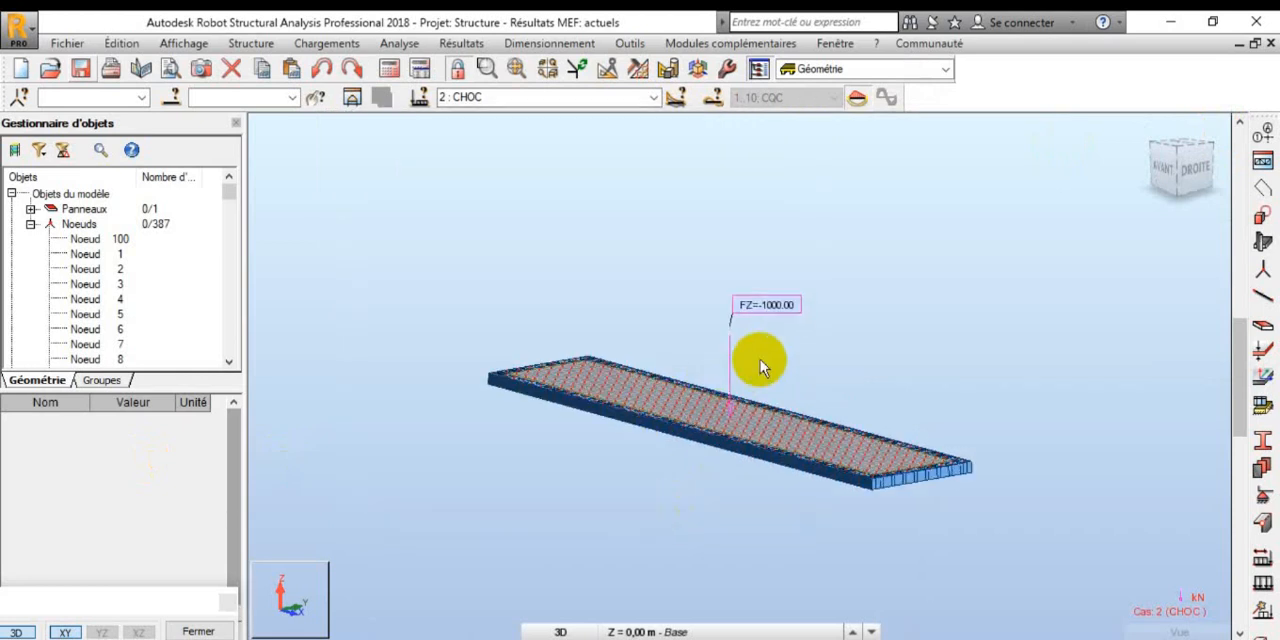
# Step: Add a new Temporelle analysis case named Analyse temporelle to the calculation options
pyautogui.scroll(2, 760, 368)
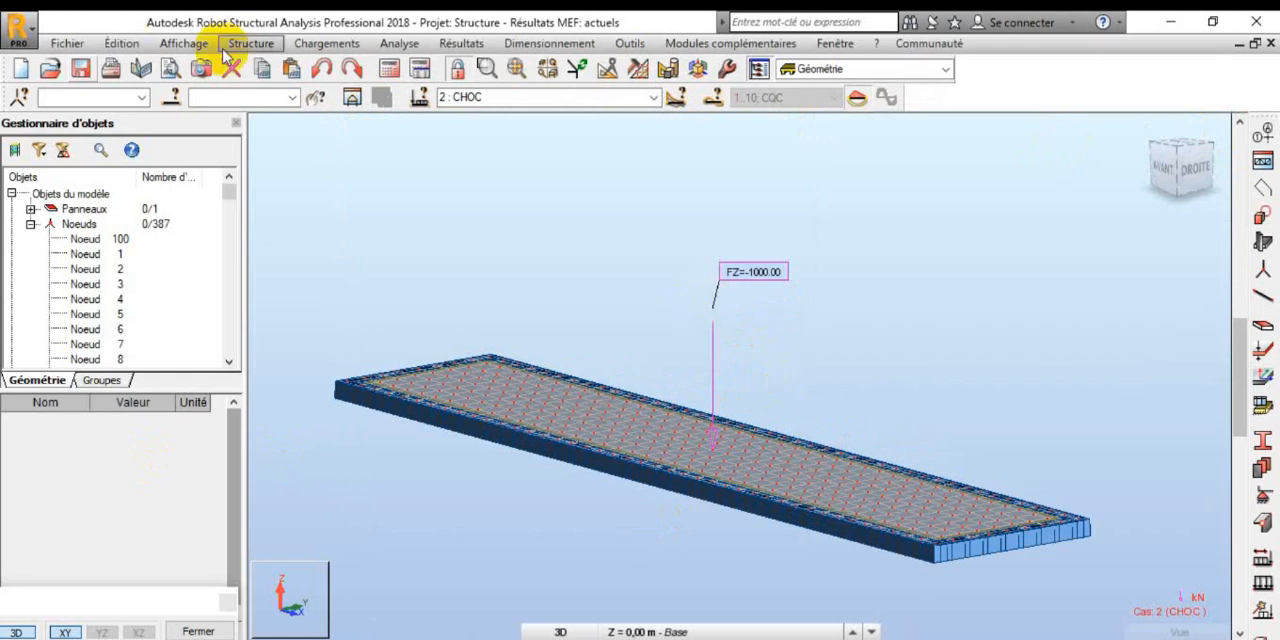
pyautogui.click(410, 45)
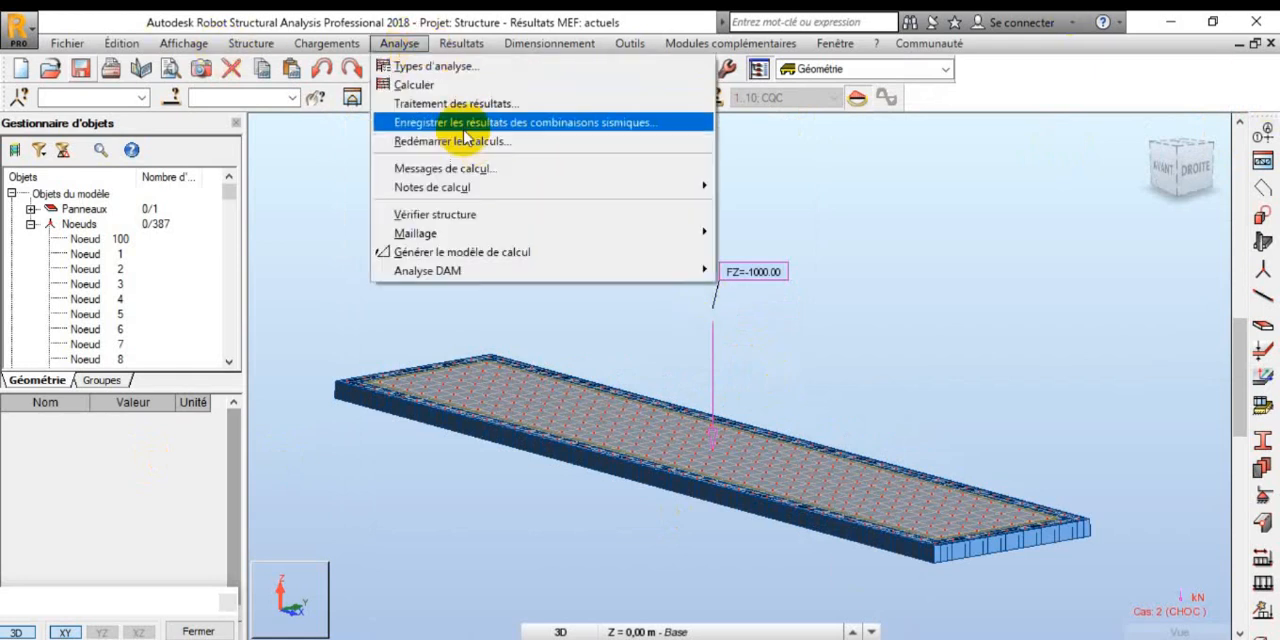
pyautogui.click(470, 68)
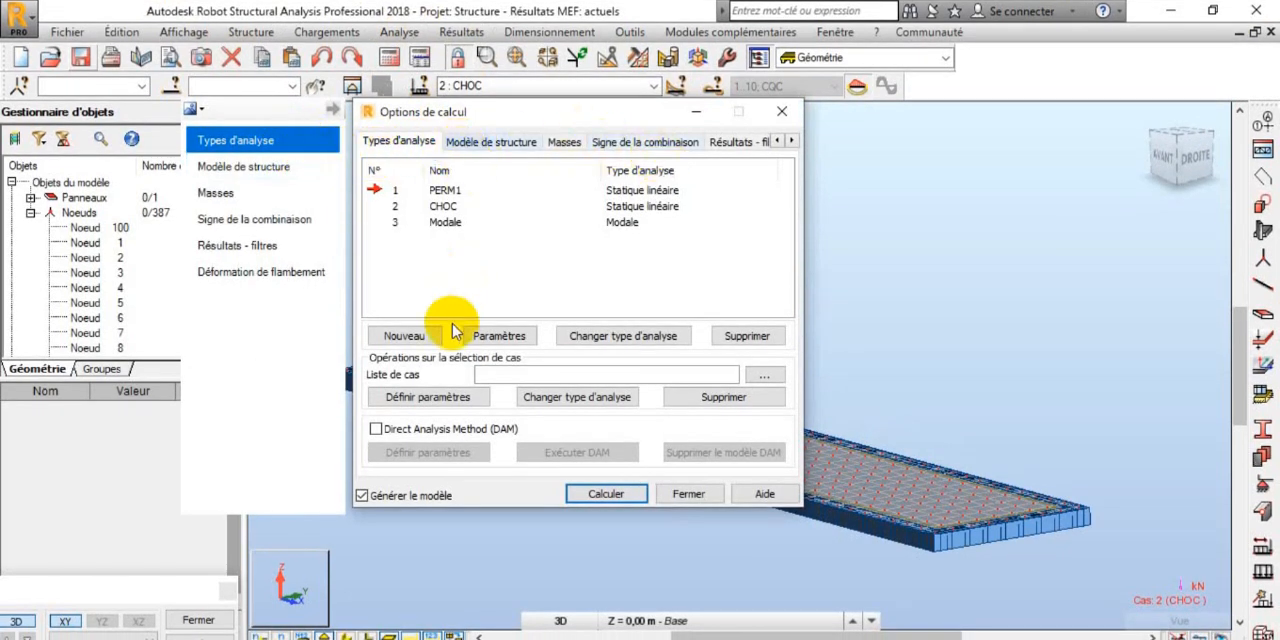
pyautogui.click(421, 335)
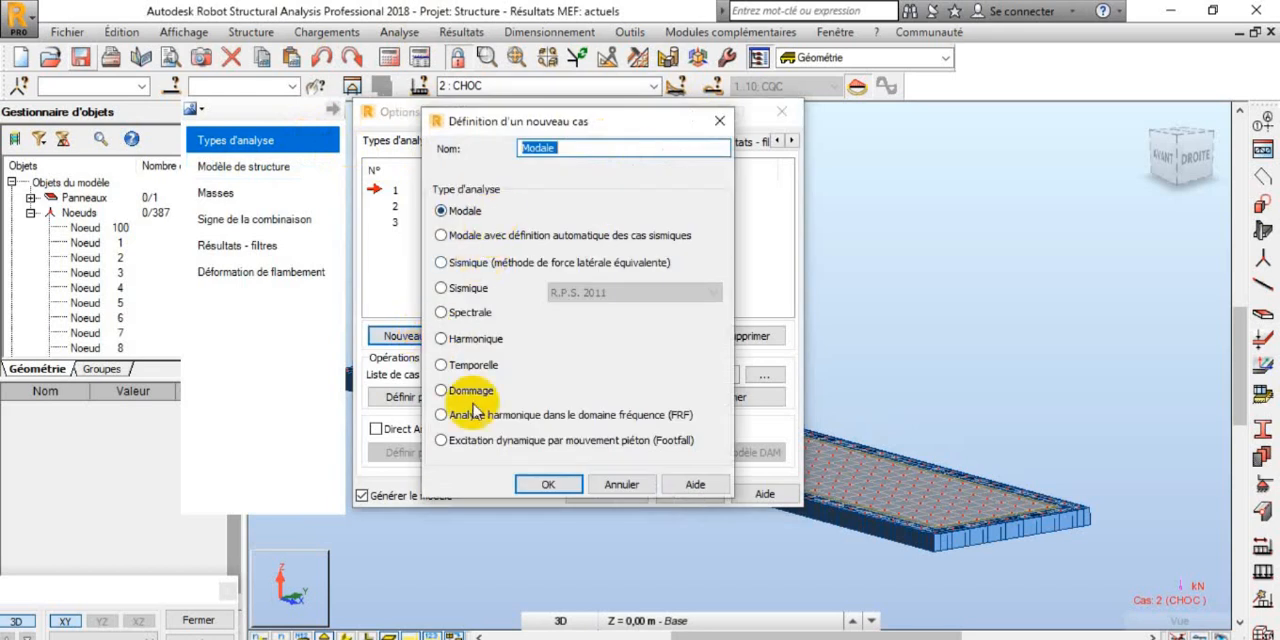
pyautogui.click(470, 365)
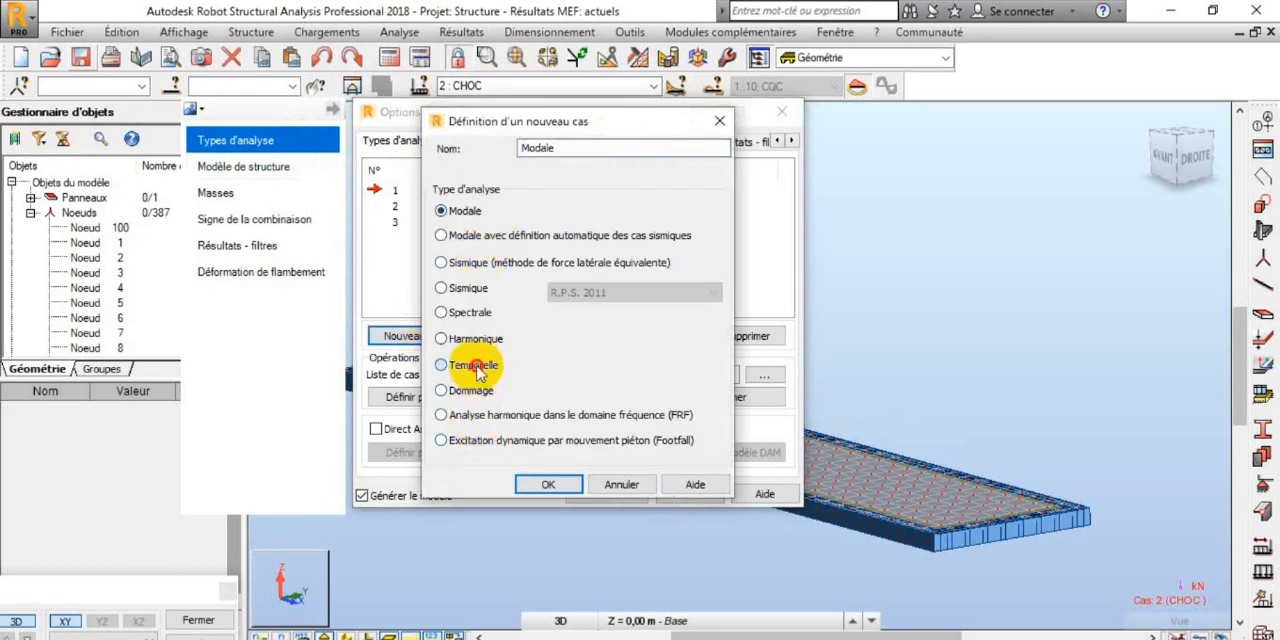
pyautogui.click(548, 485)
pyautogui.click(636, 394)
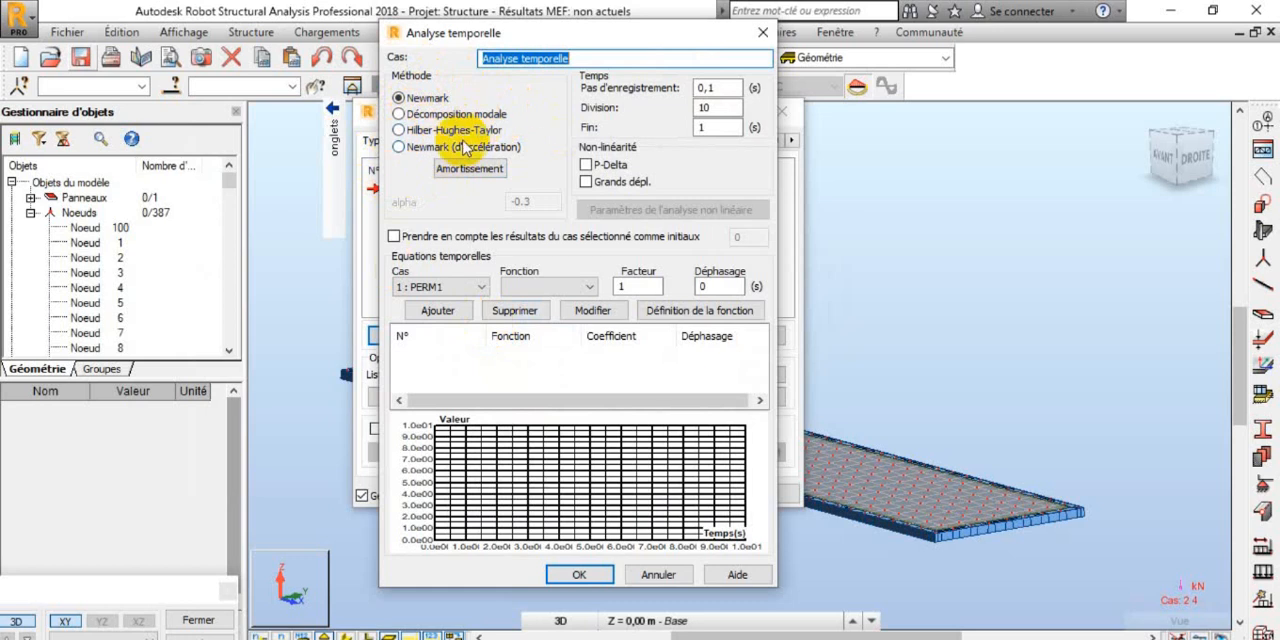
# Step: Set the time-history method to Décomposition modale and select 2 : CHOC as the case for the time equation
pyautogui.click(402, 117)
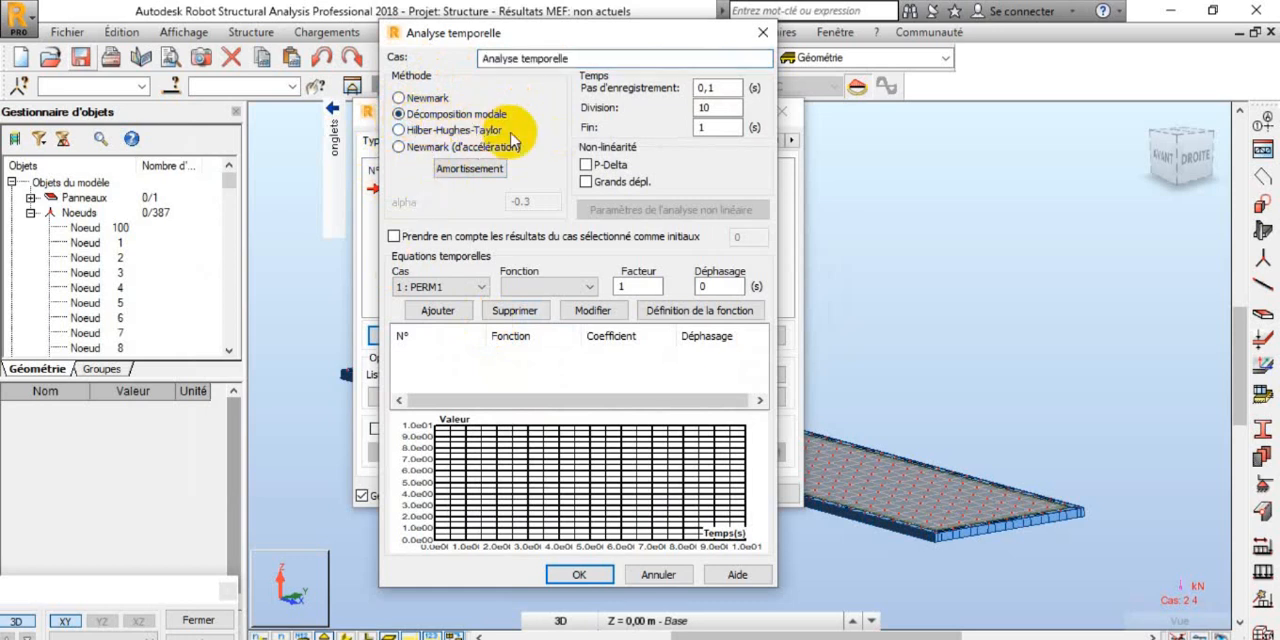
pyautogui.click(467, 291)
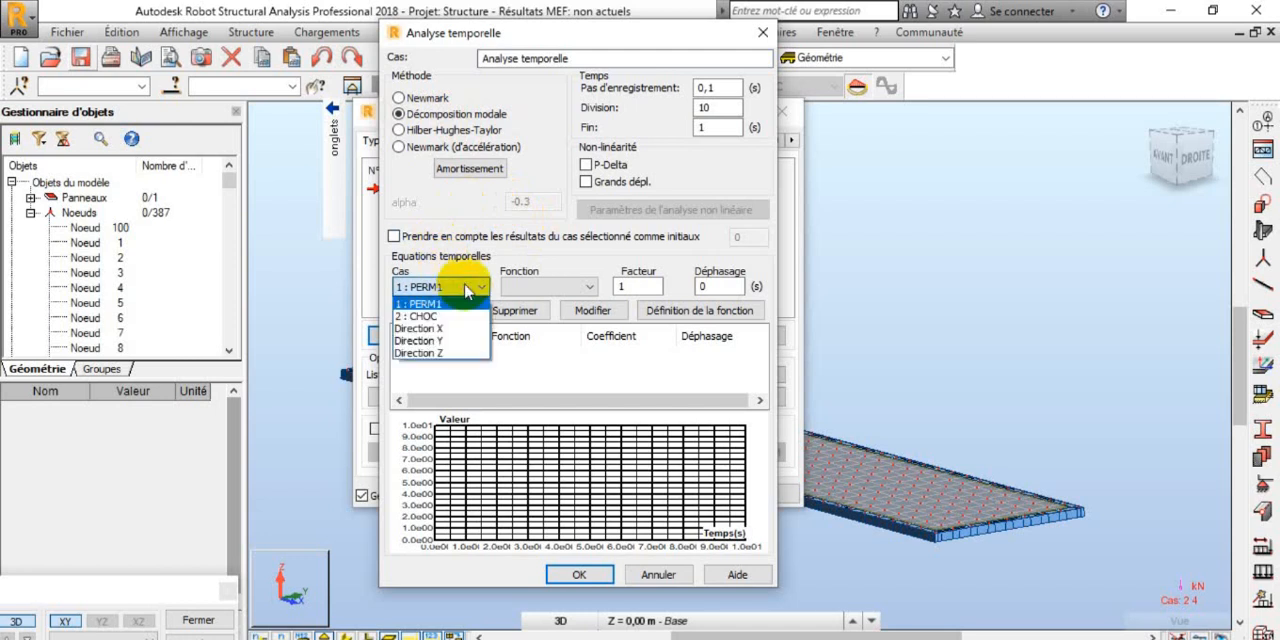
pyautogui.click(462, 289)
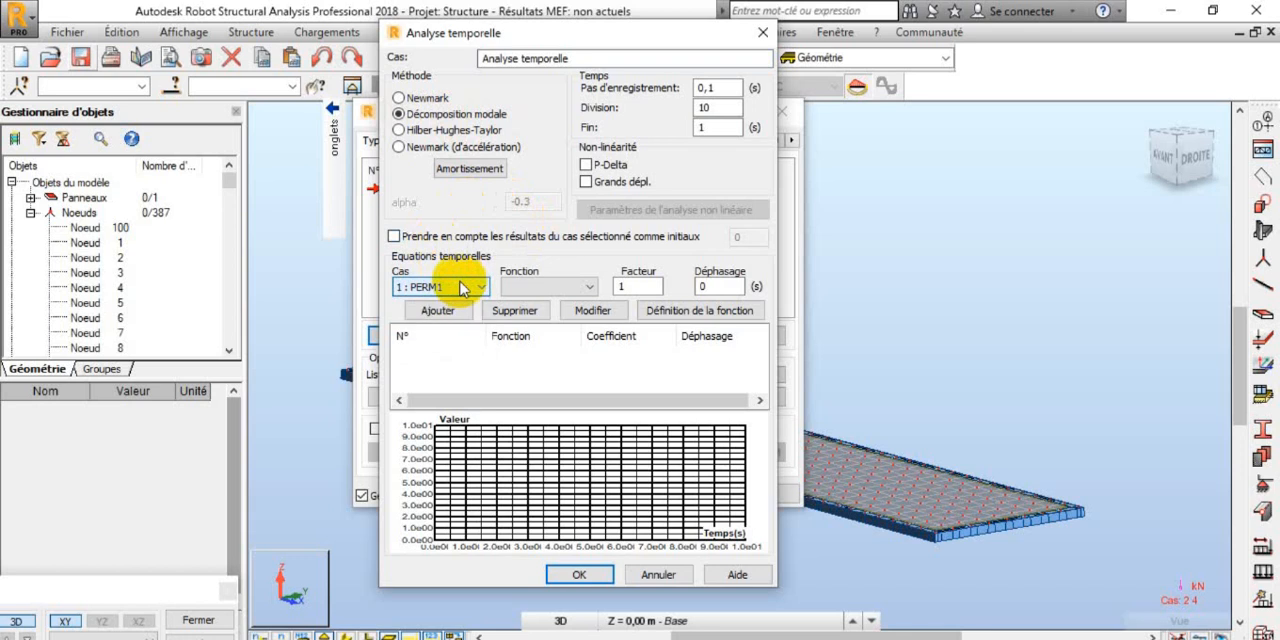
pyautogui.click(724, 88)
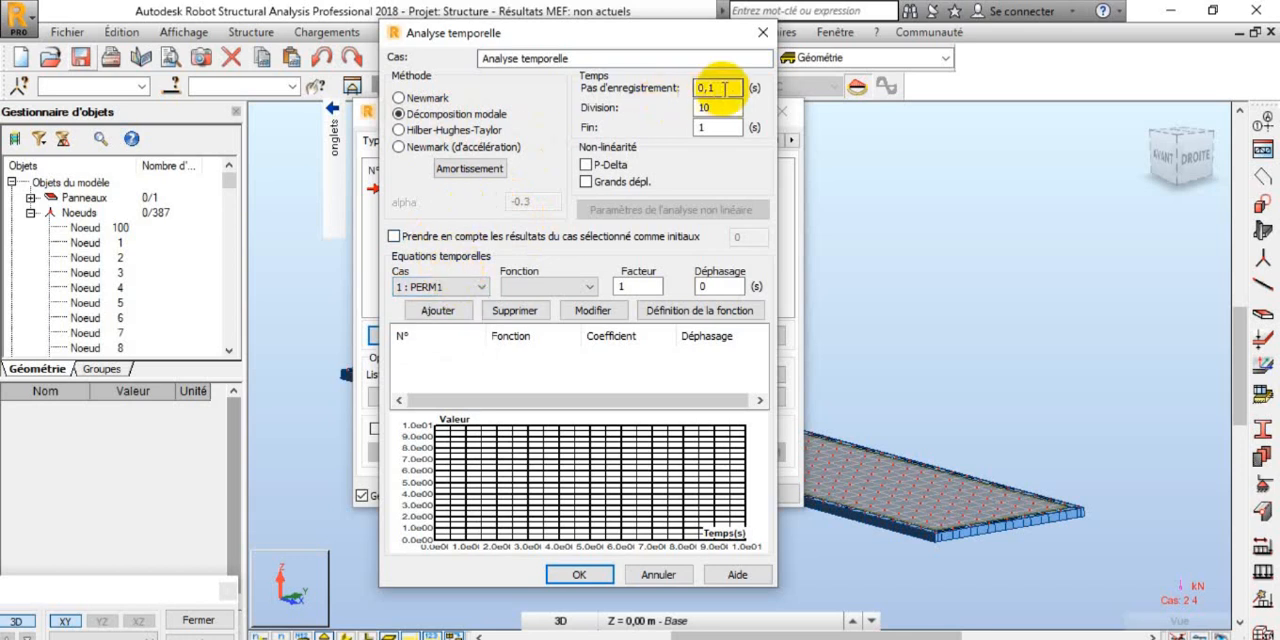
pyautogui.click(727, 108)
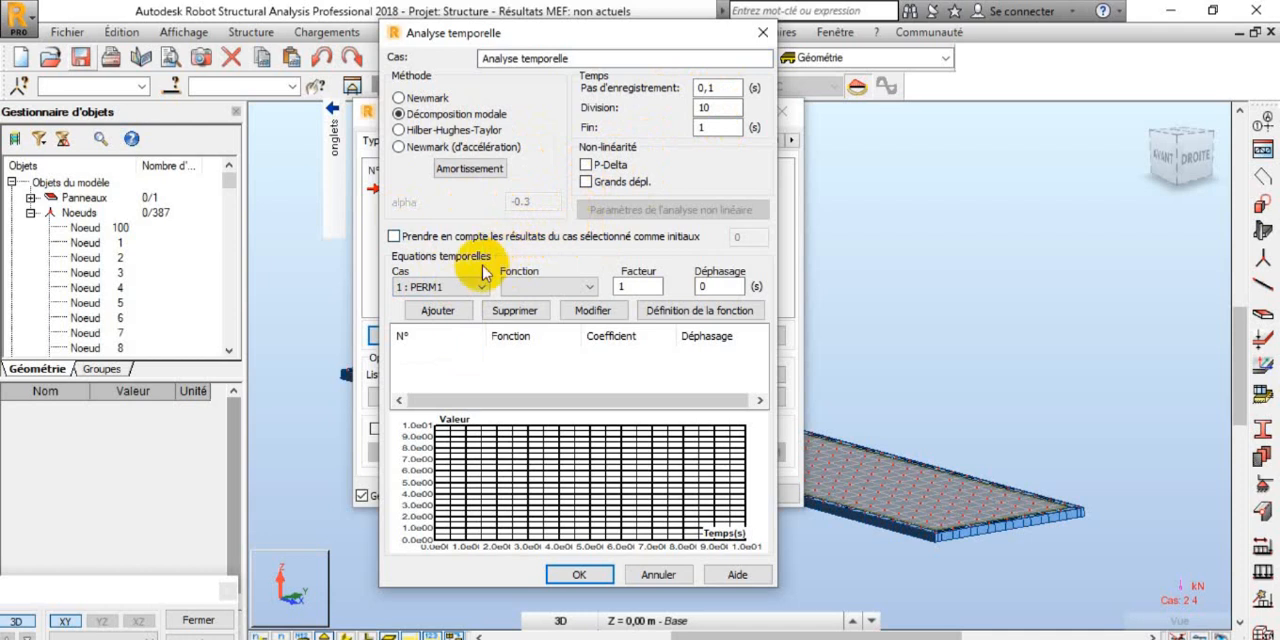
pyautogui.click(410, 286)
pyautogui.click(468, 314)
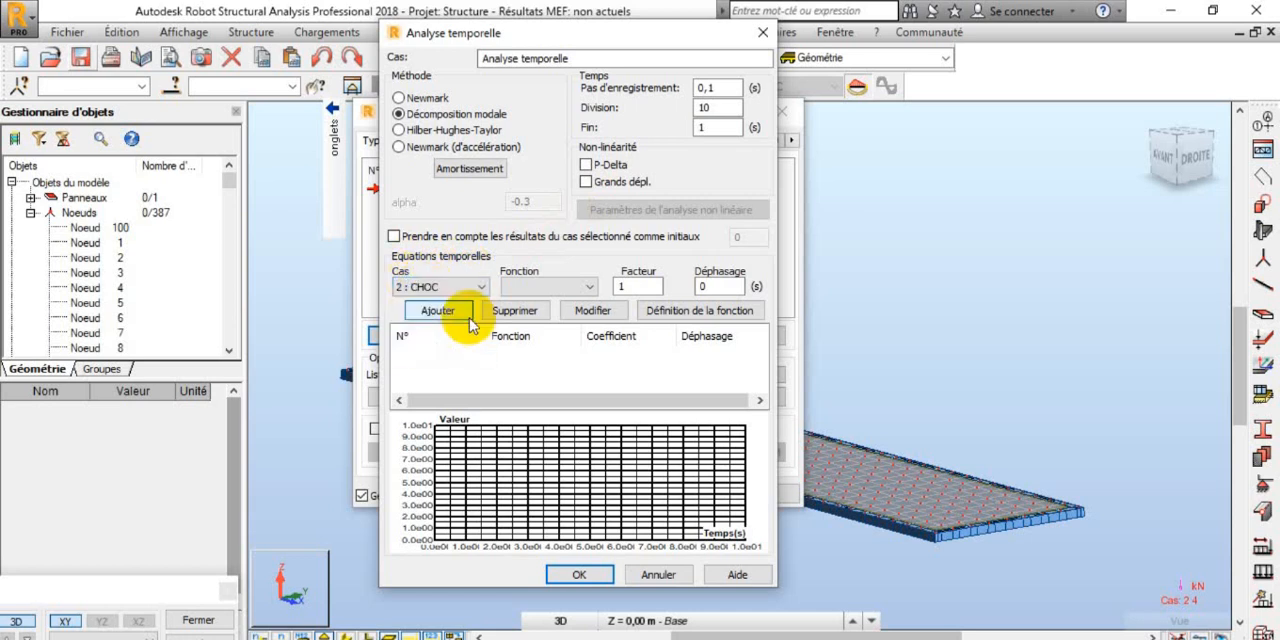
pyautogui.click(566, 290)
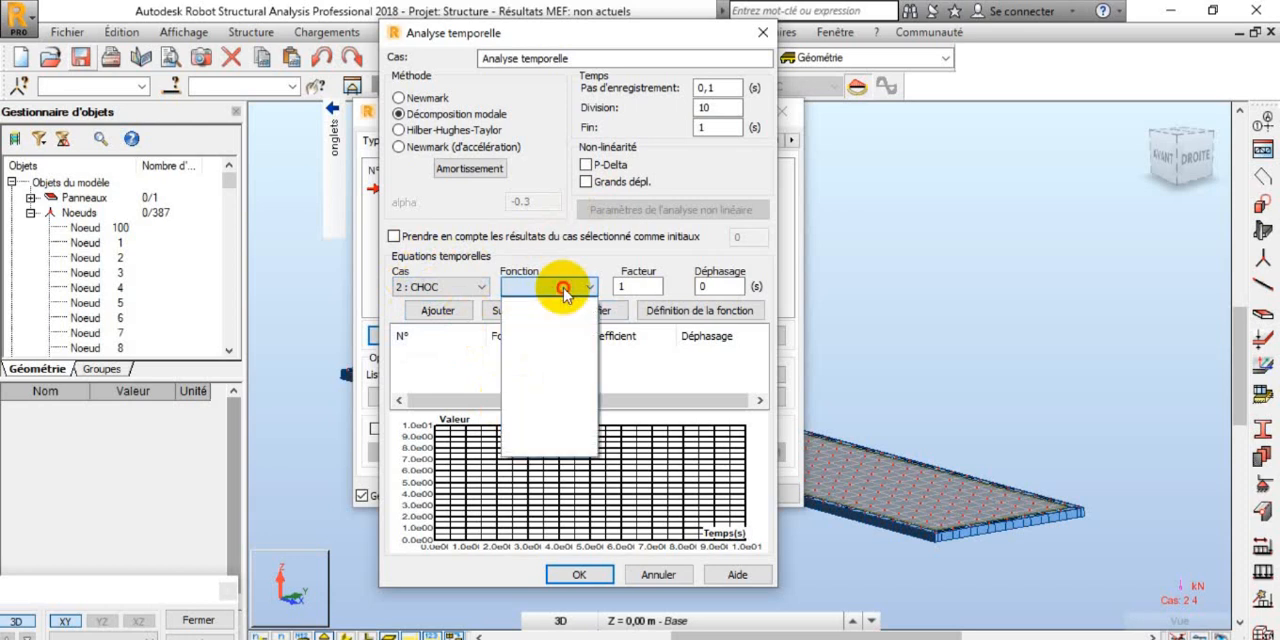
pyautogui.click(585, 290)
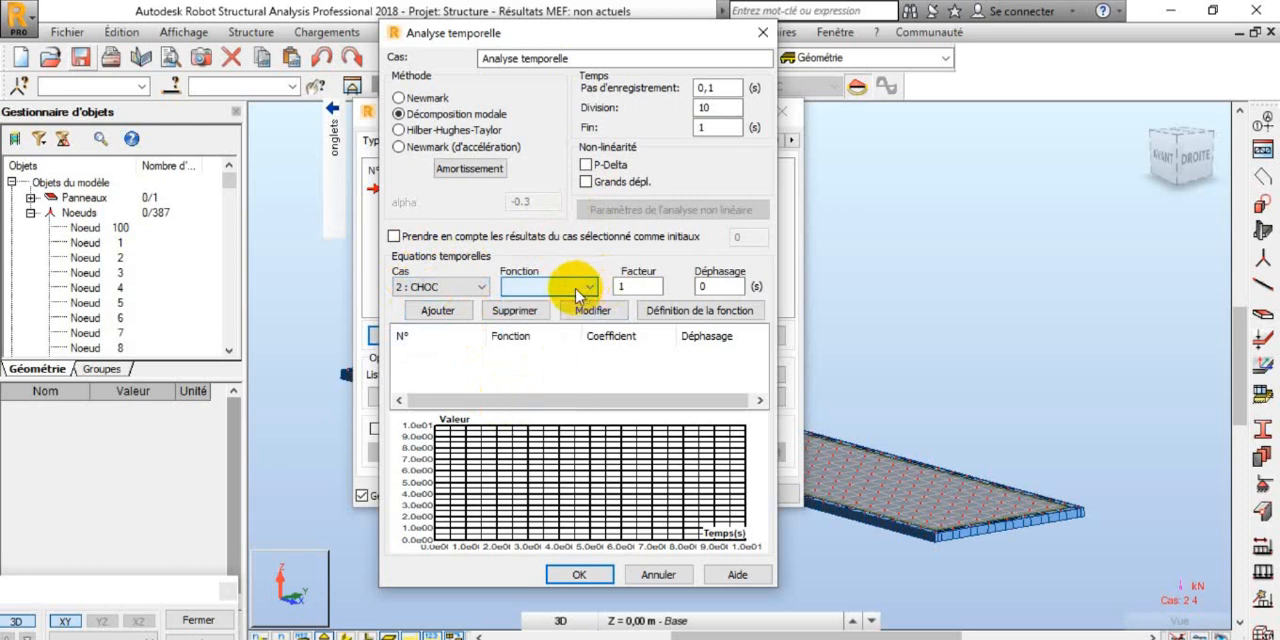
pyautogui.click(712, 312)
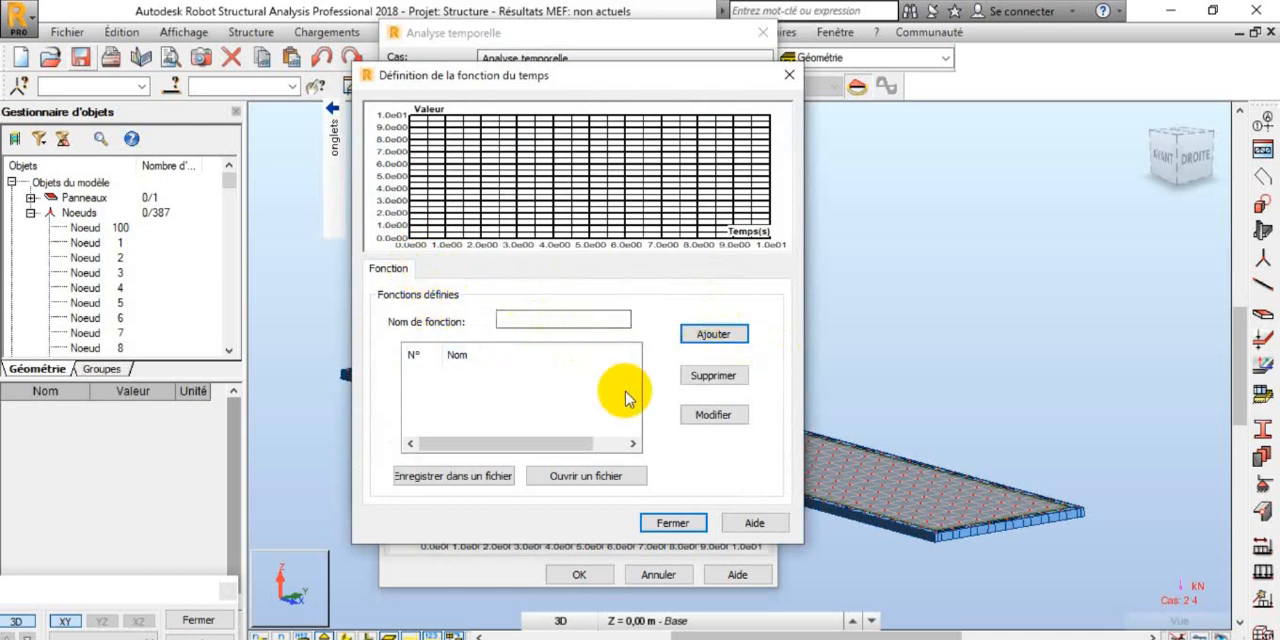
pyautogui.click(728, 416)
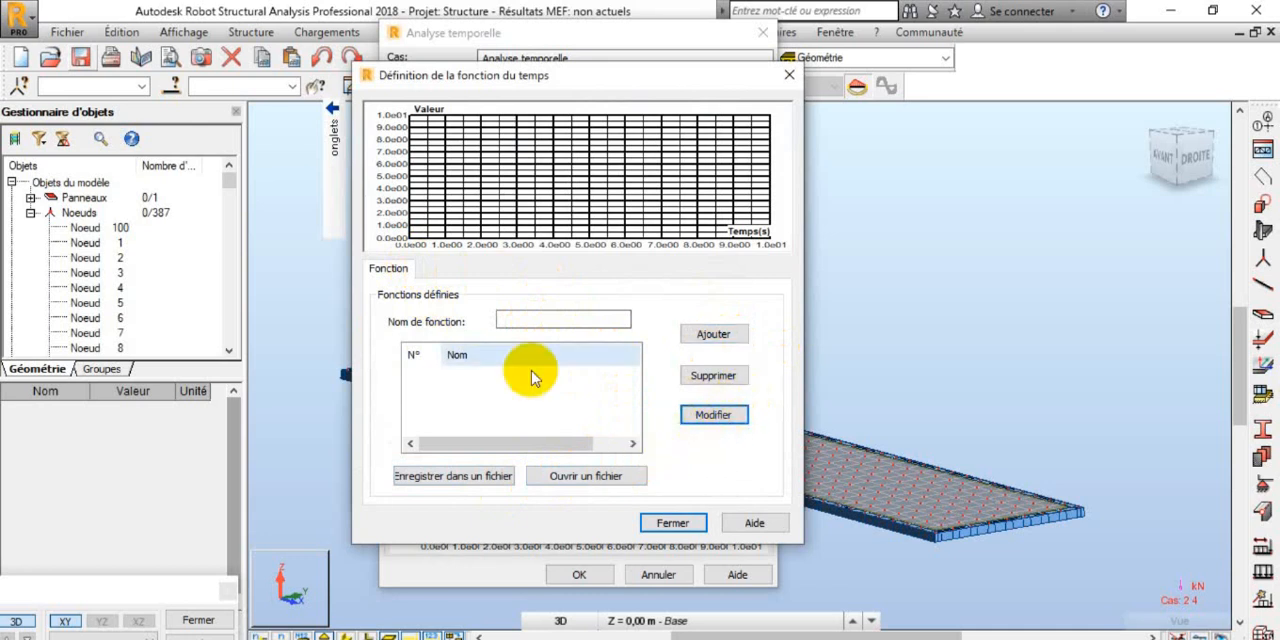
pyautogui.click(543, 318)
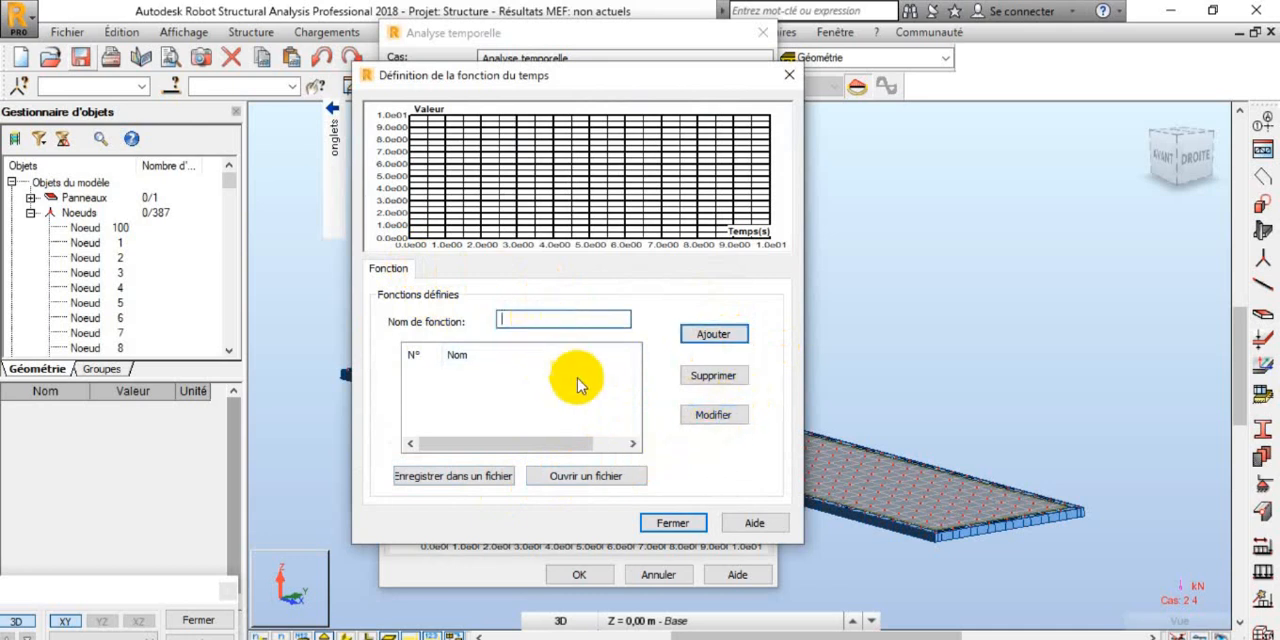
pyautogui.click(785, 78)
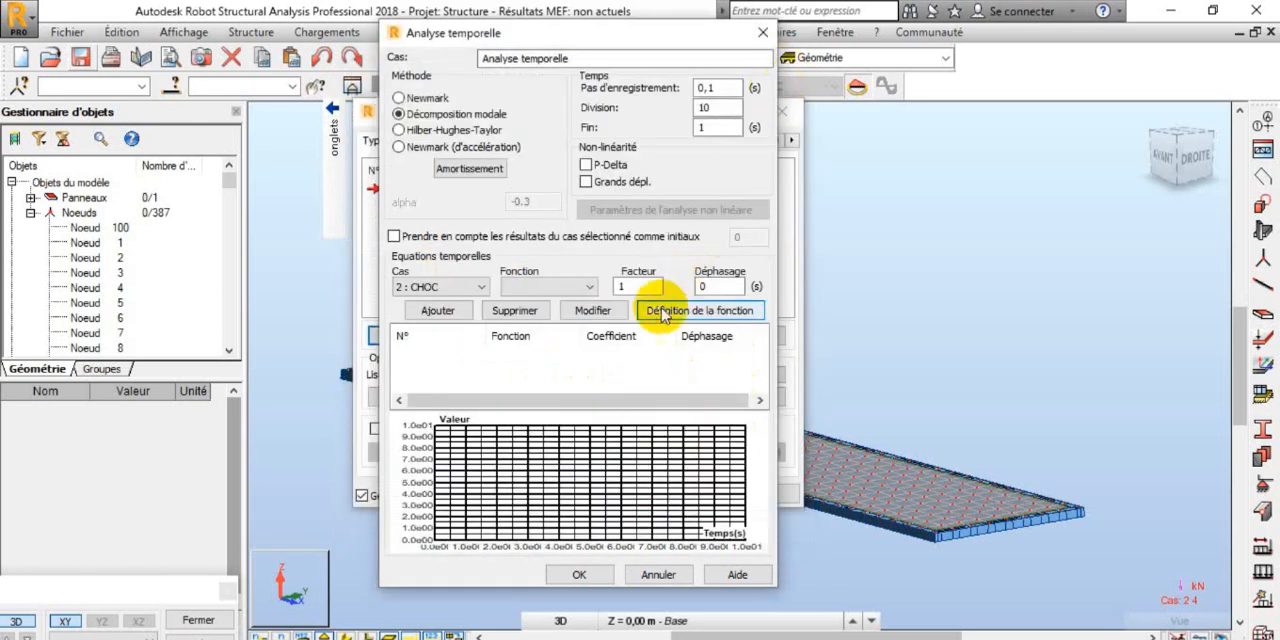
pyautogui.click(590, 287)
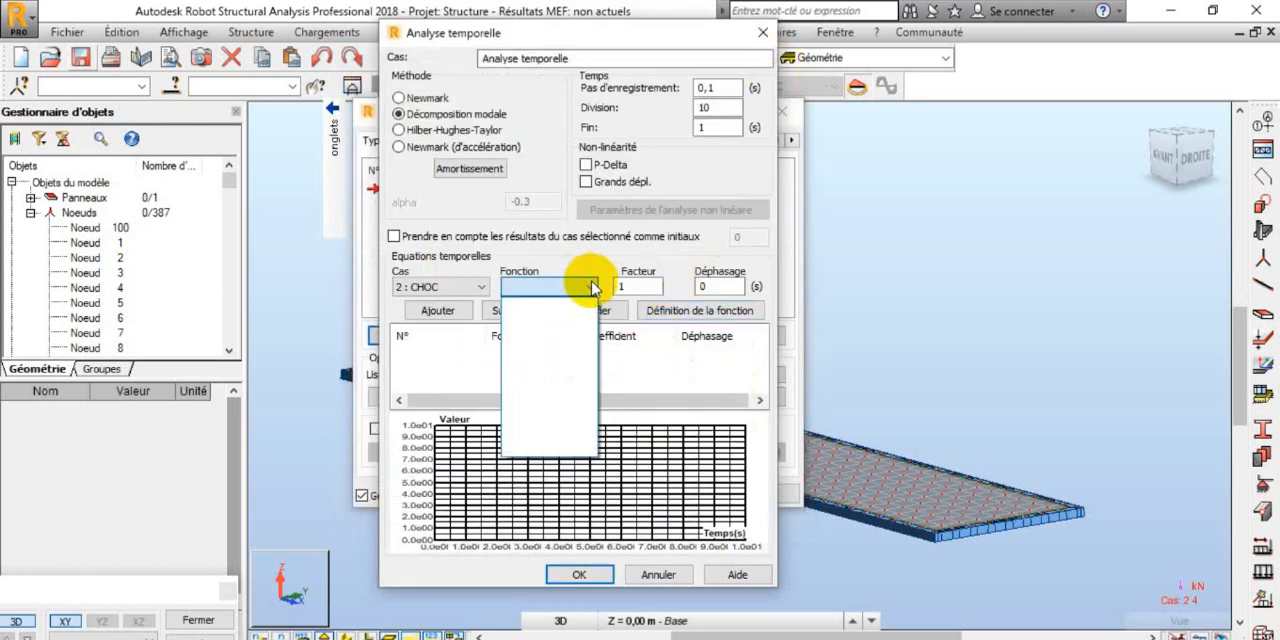
pyautogui.click(592, 288)
pyautogui.click(592, 288)
pyautogui.click(592, 288)
# Step: Enter a damping value of 0,005 for the time-history analysis and accept the damping settings
pyautogui.click(469, 168)
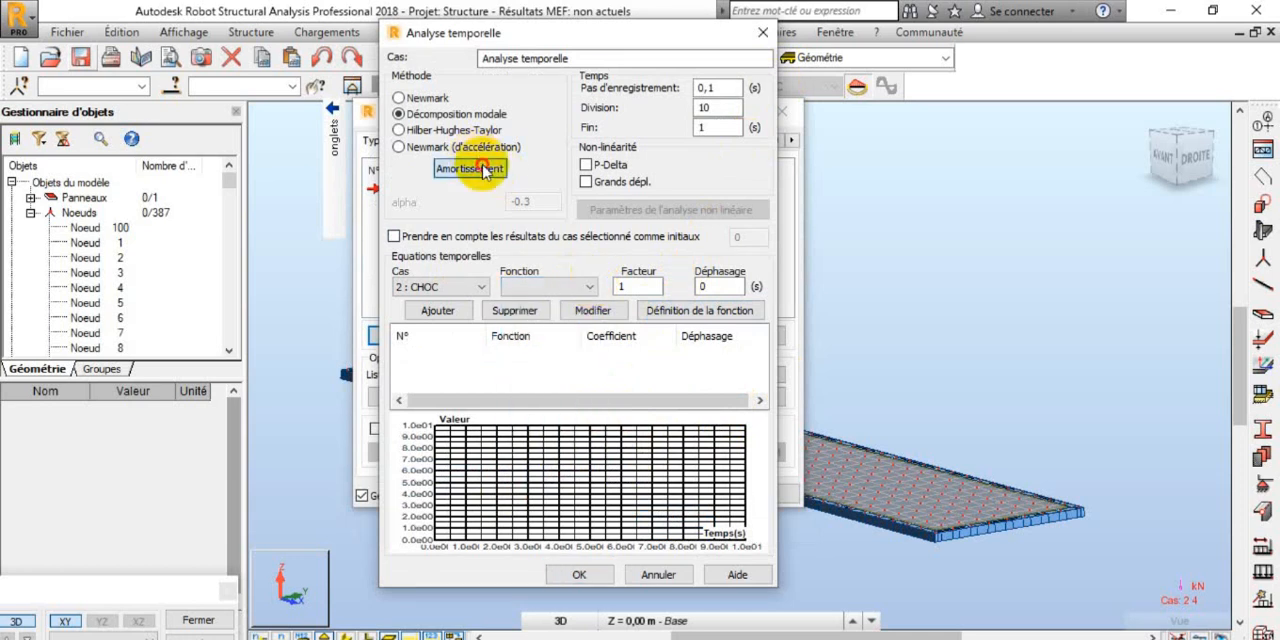
pyautogui.doubleClick(674, 206)
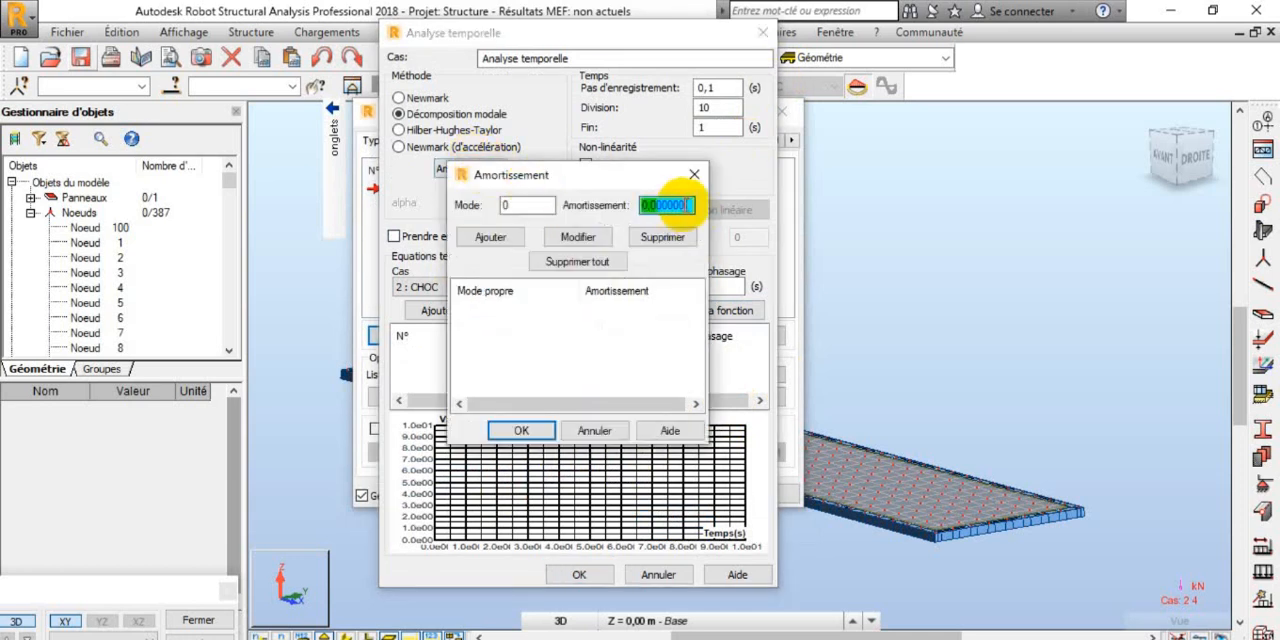
pyautogui.press('BackSpace')
pyautogui.press('BackSpace')
pyautogui.write('5')
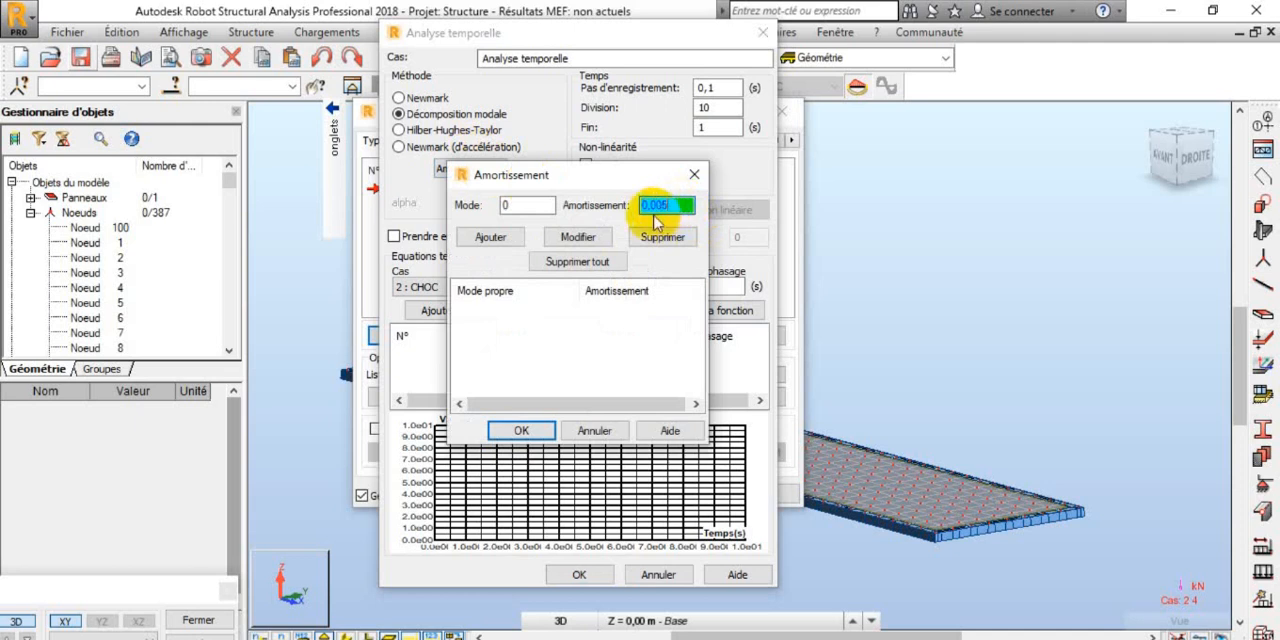
pyautogui.click(516, 431)
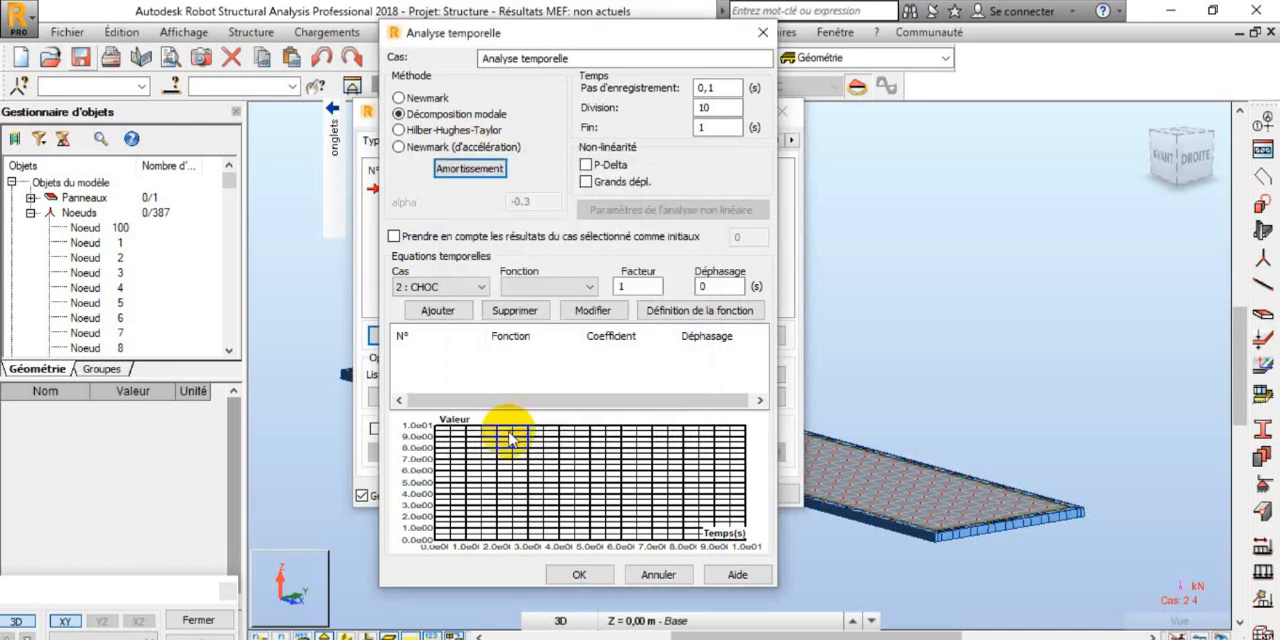
# Step: Define a new time function named CHOC for the time-history analysis
pyautogui.click(680, 310)
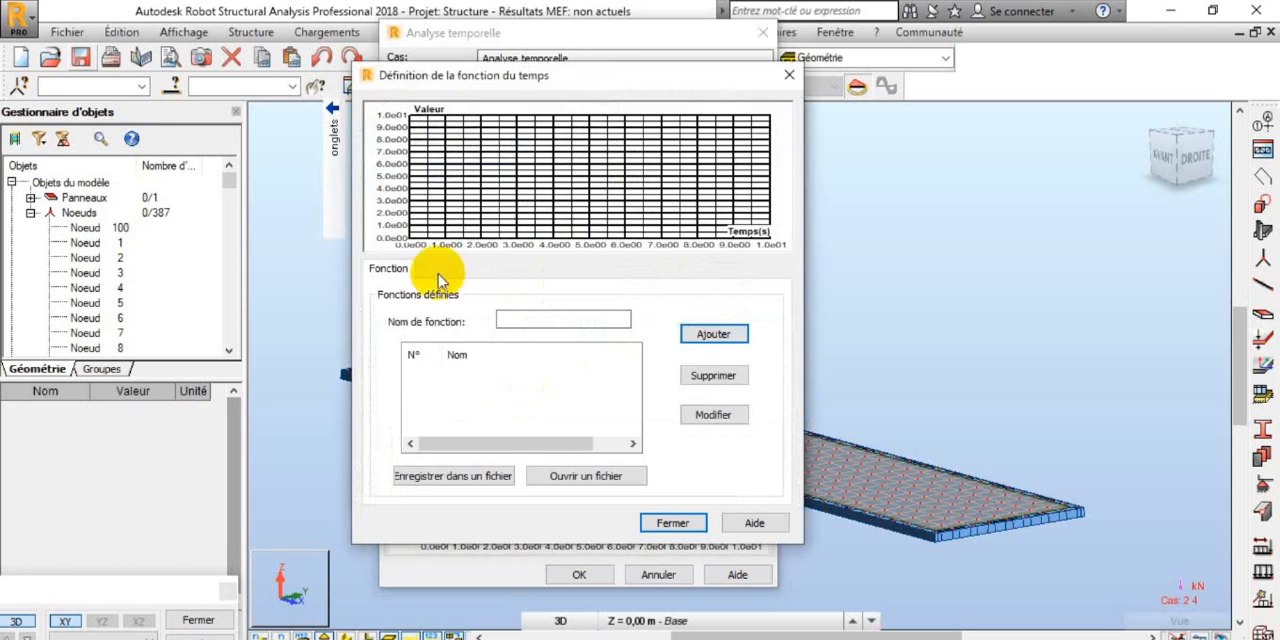
pyautogui.click(543, 317)
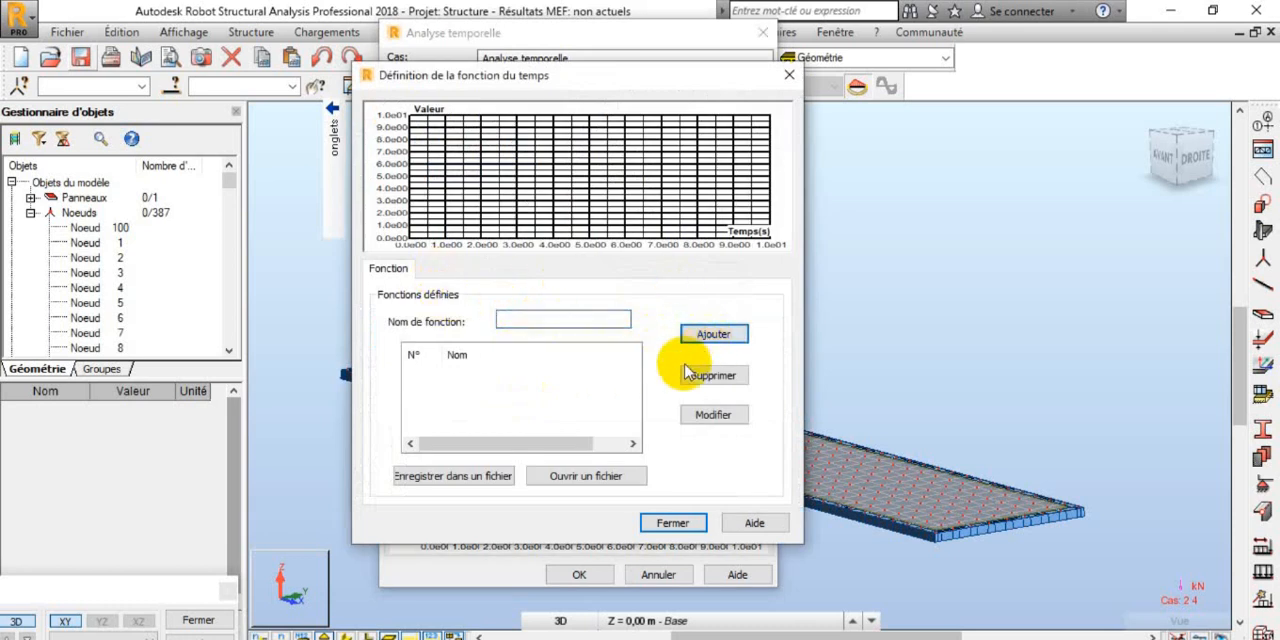
pyautogui.write('CHOC')
pyautogui.click(711, 342)
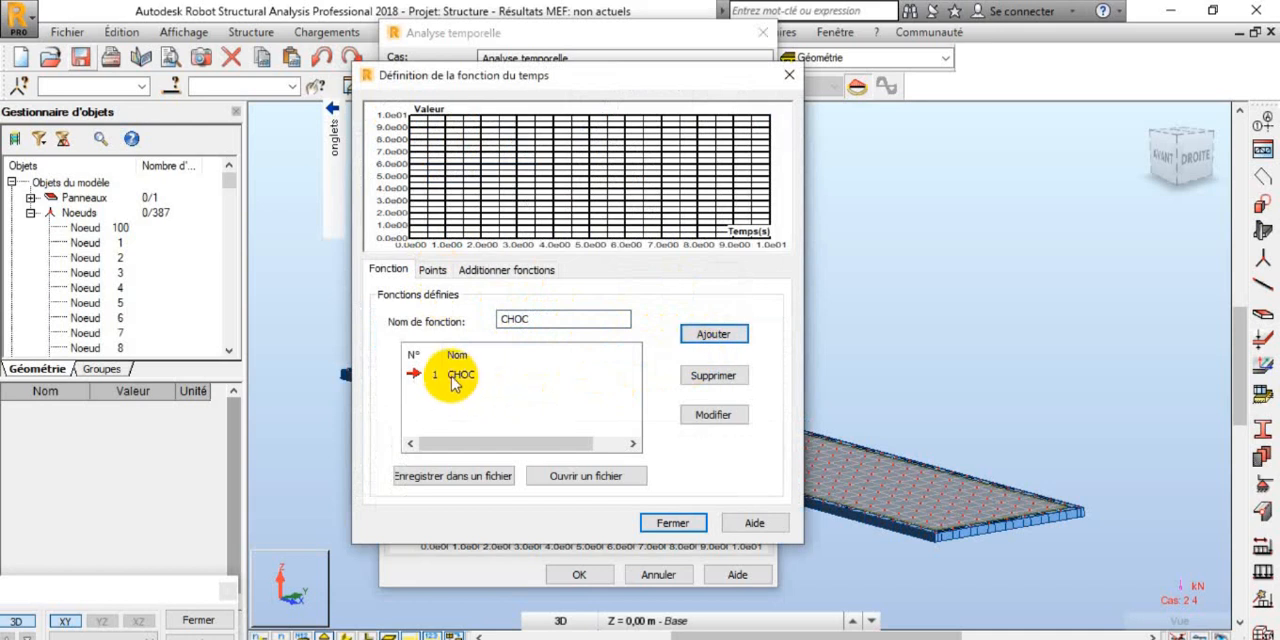
# Step: Add two points to the CHOC time function: T = 0 s with F(T) = 1, and T = 1 s with F(T) = 1
pyautogui.click(432, 271)
pyautogui.doubleClick(465, 335)
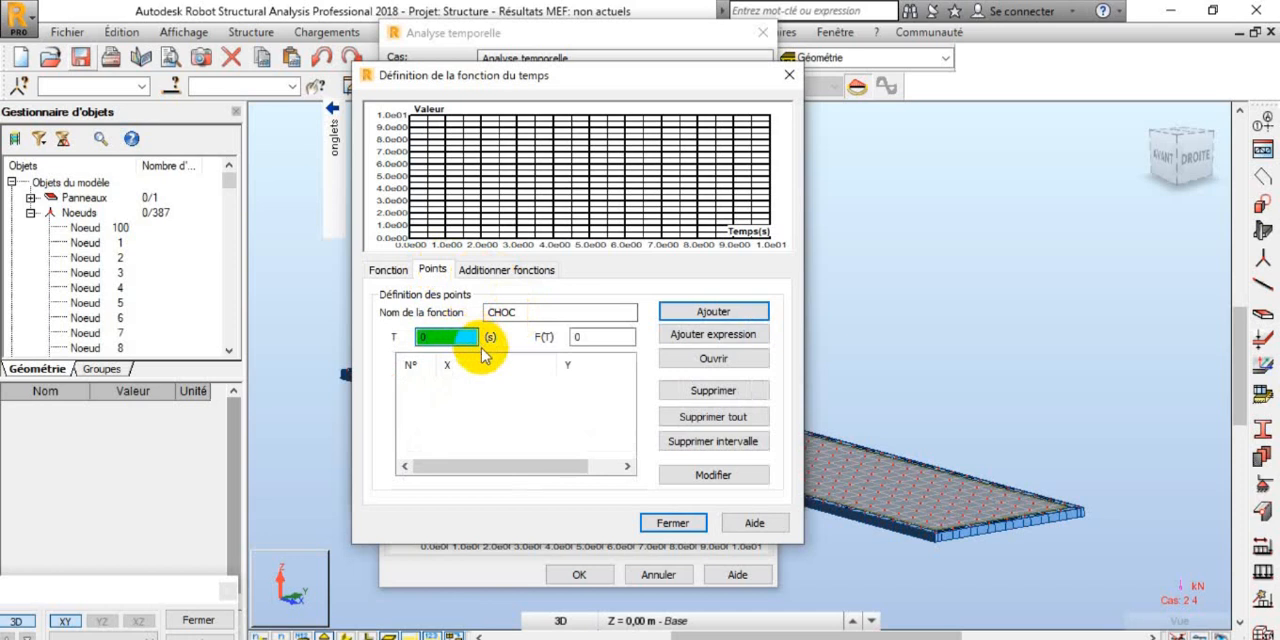
pyautogui.doubleClick(580, 337)
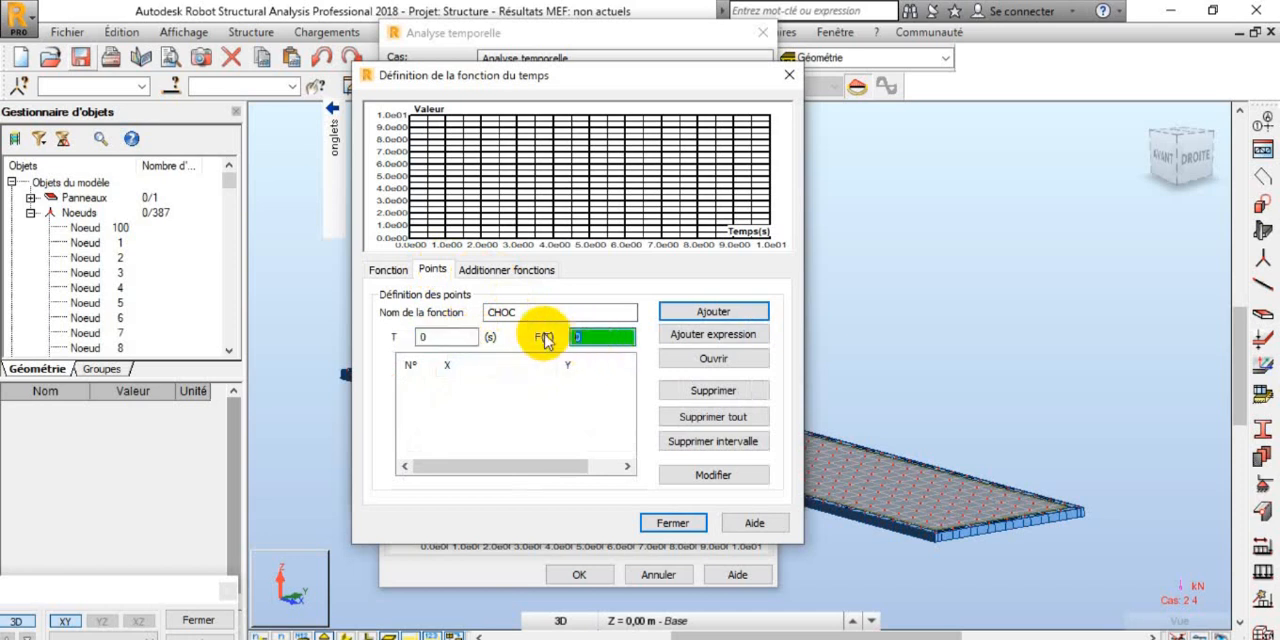
pyautogui.write('1')
pyautogui.click(713, 312)
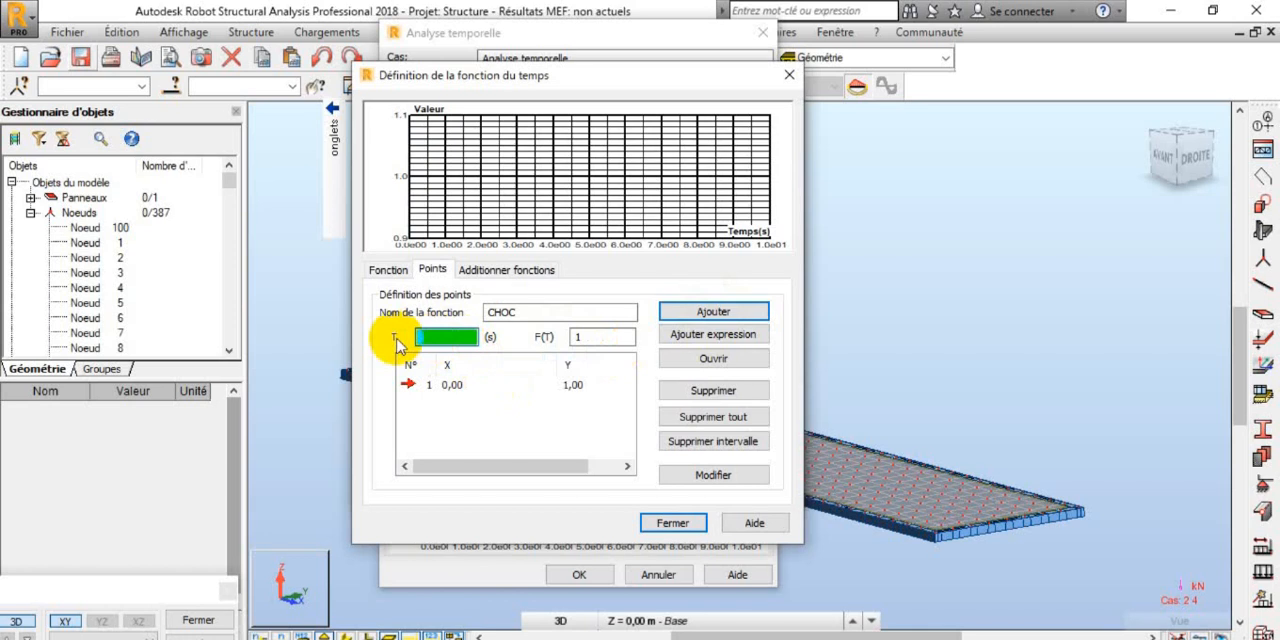
pyautogui.write('1')
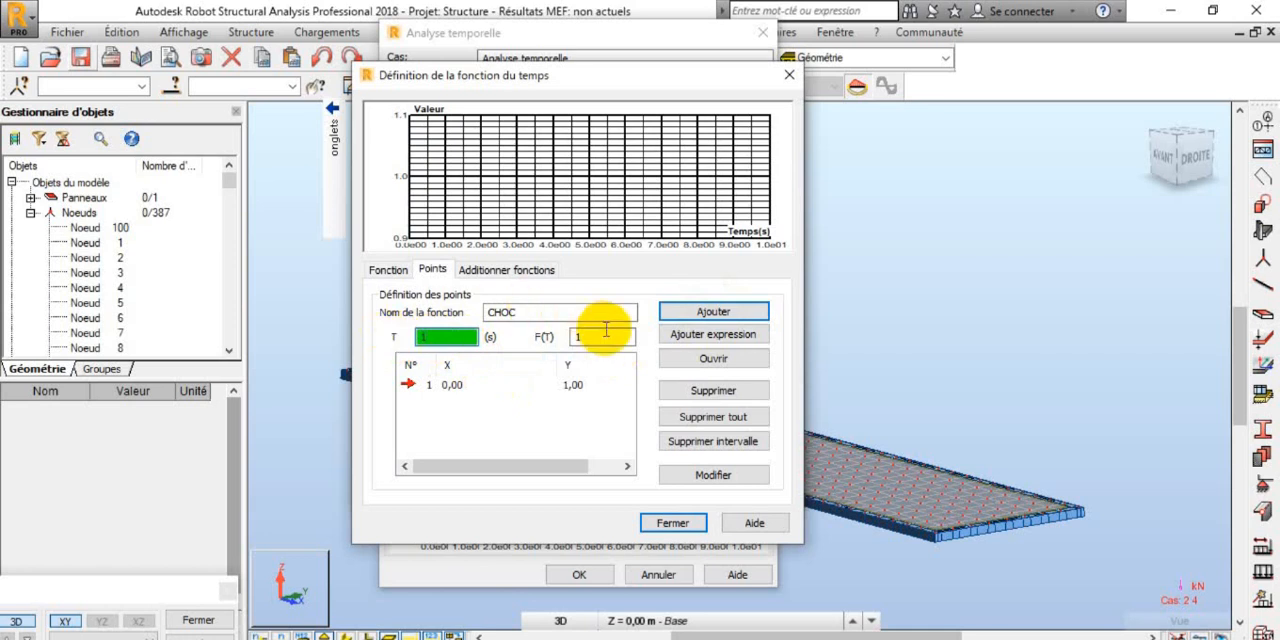
pyautogui.click(609, 336)
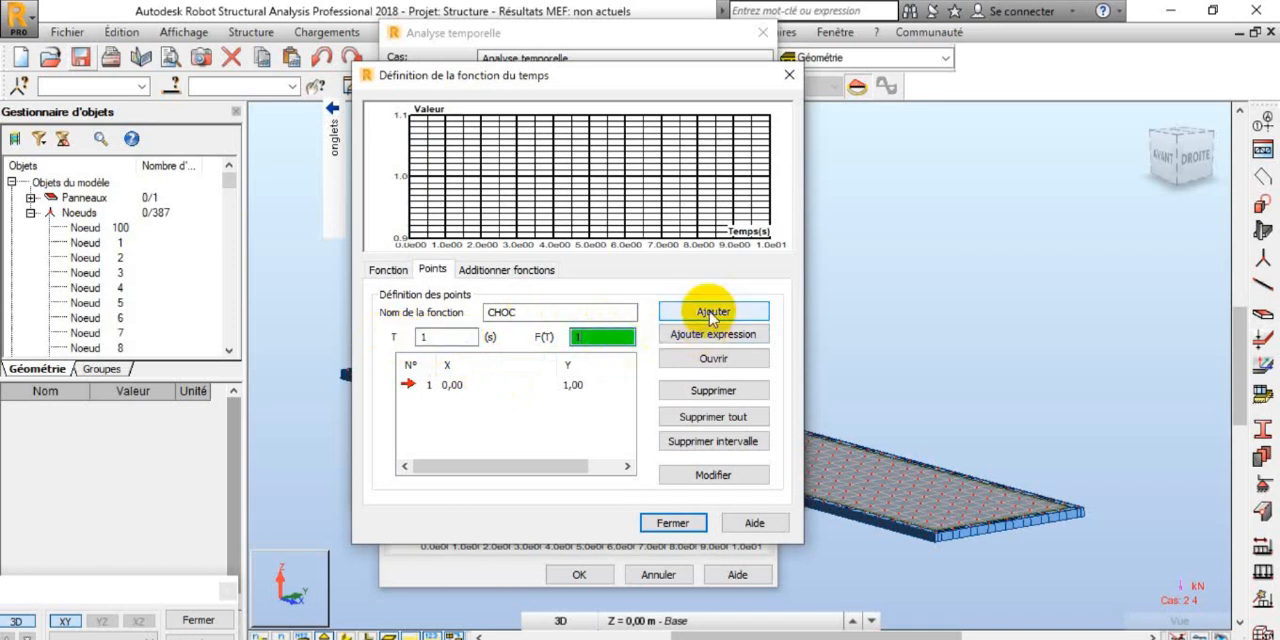
pyautogui.click(712, 314)
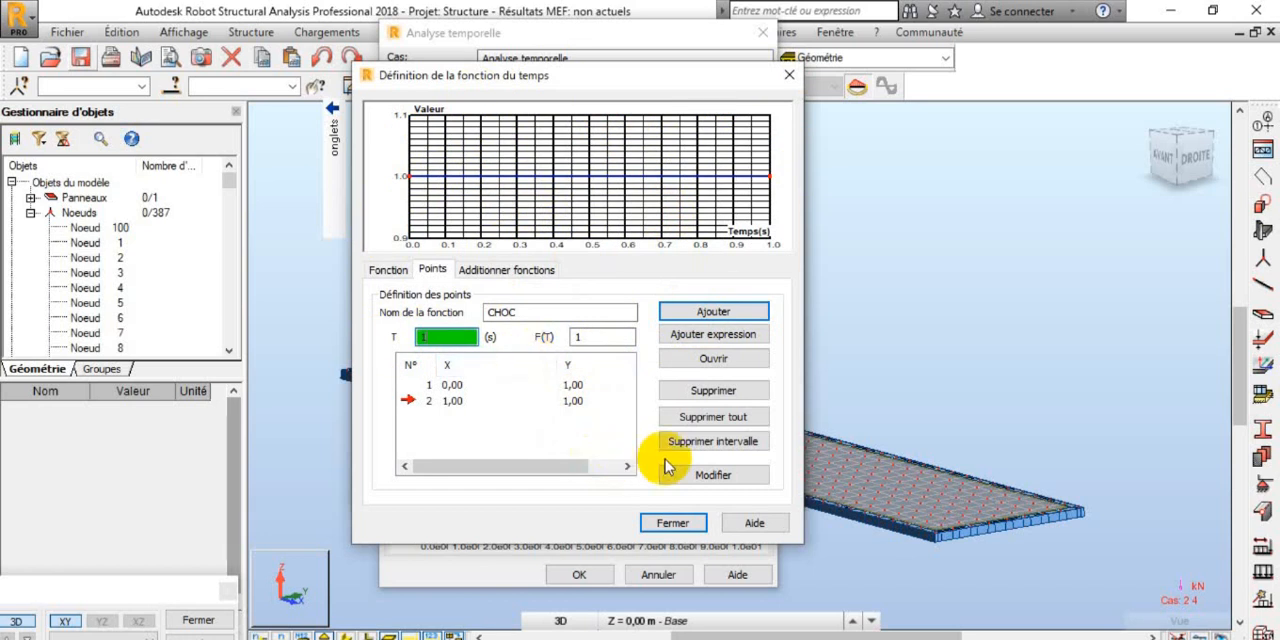
# Step: Close the function definition and add the time equation for case 2 : CHOC with function CHOC, factor 1 and phase shift 0
pyautogui.click(386, 270)
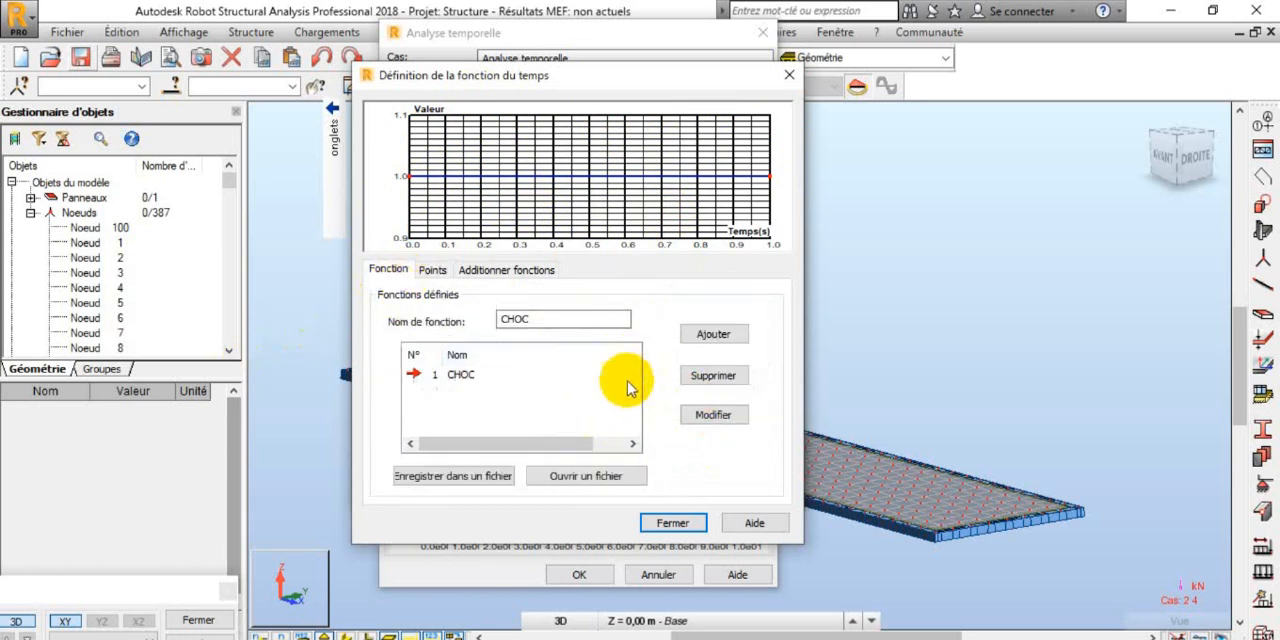
pyautogui.click(670, 526)
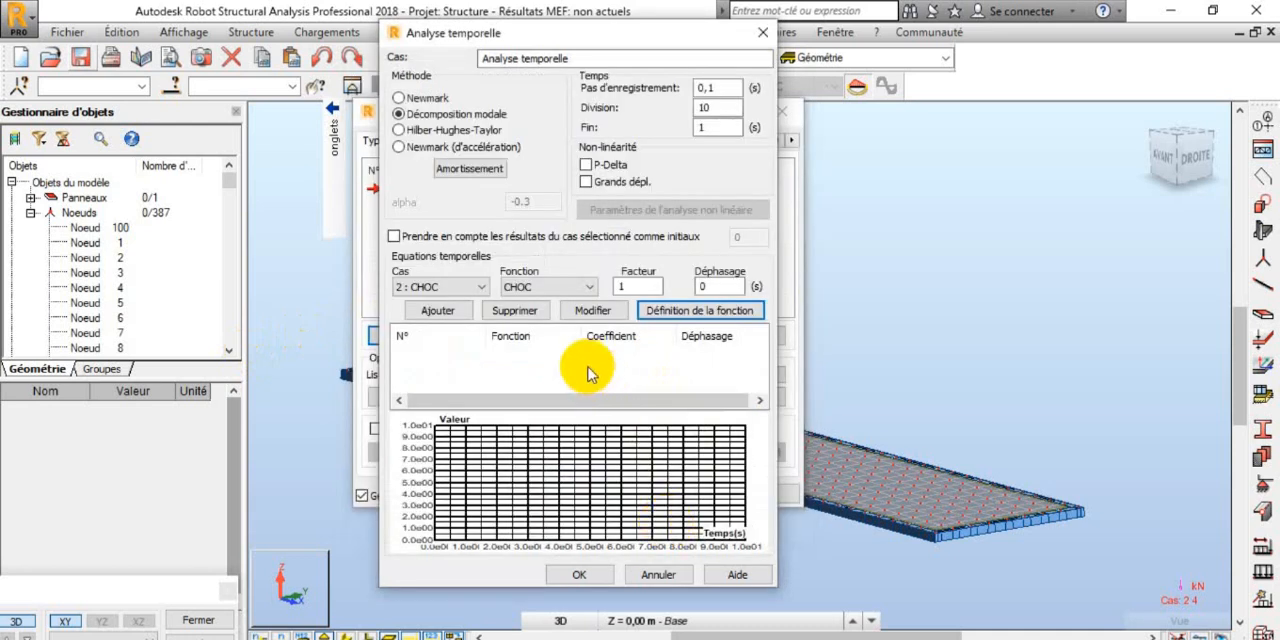
pyautogui.click(452, 311)
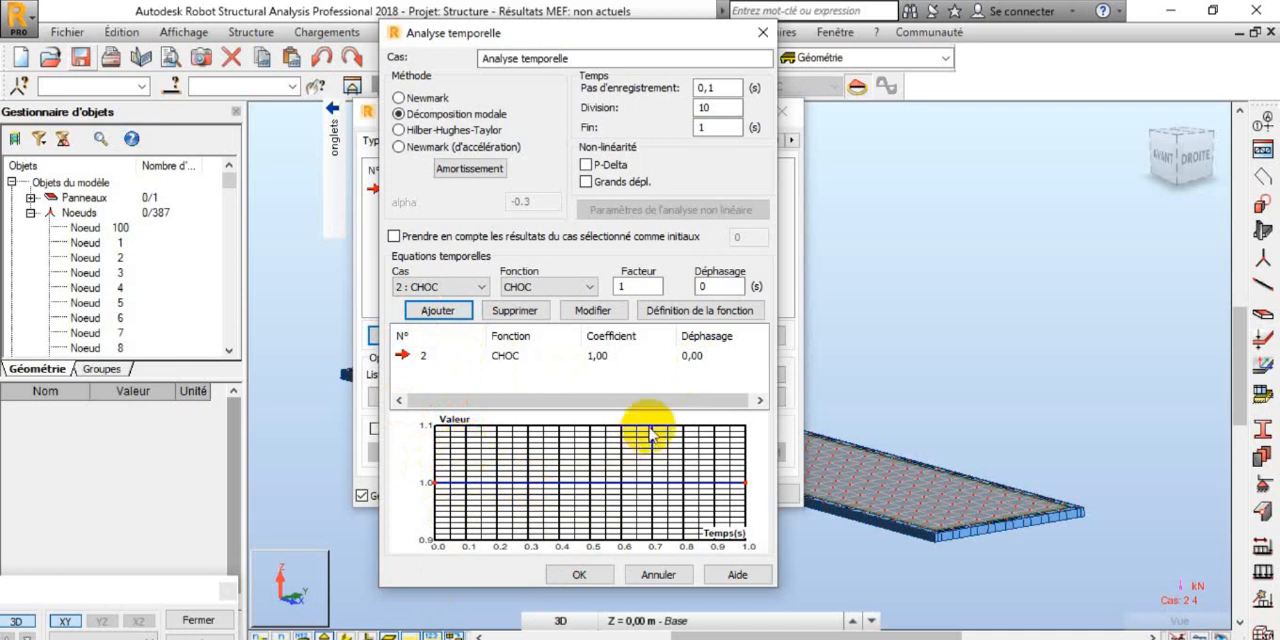
# Step: Check the damping defined for the time-history case and accept the case parameters
pyautogui.click(462, 172)
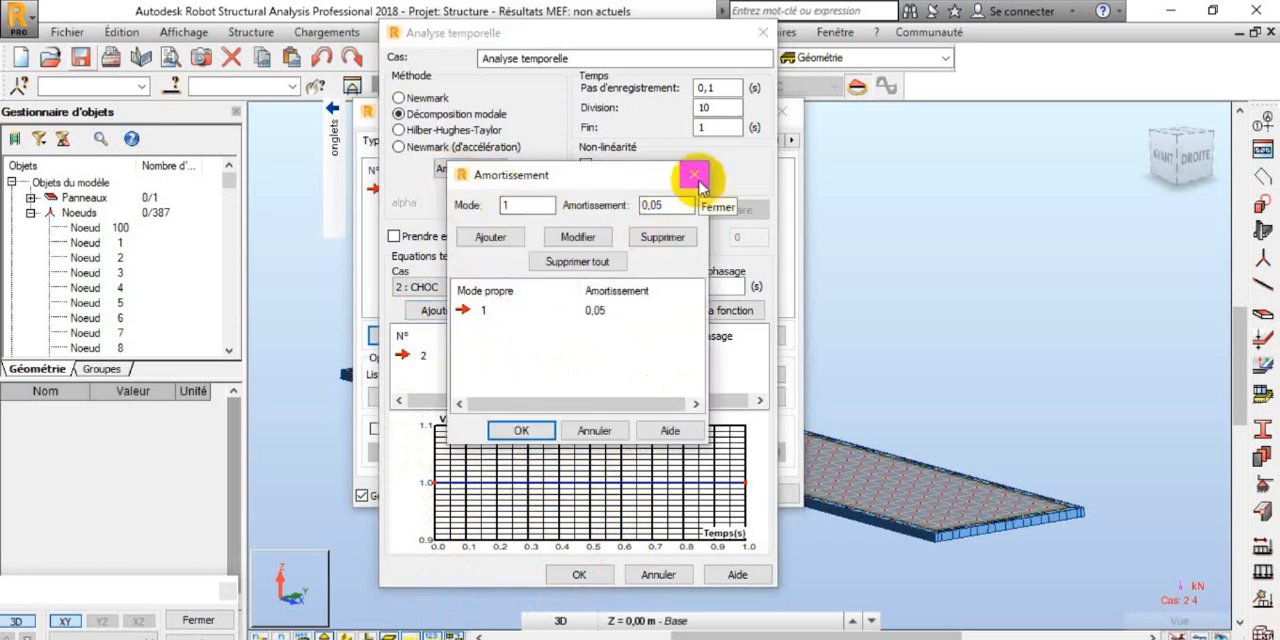
pyautogui.click(695, 178)
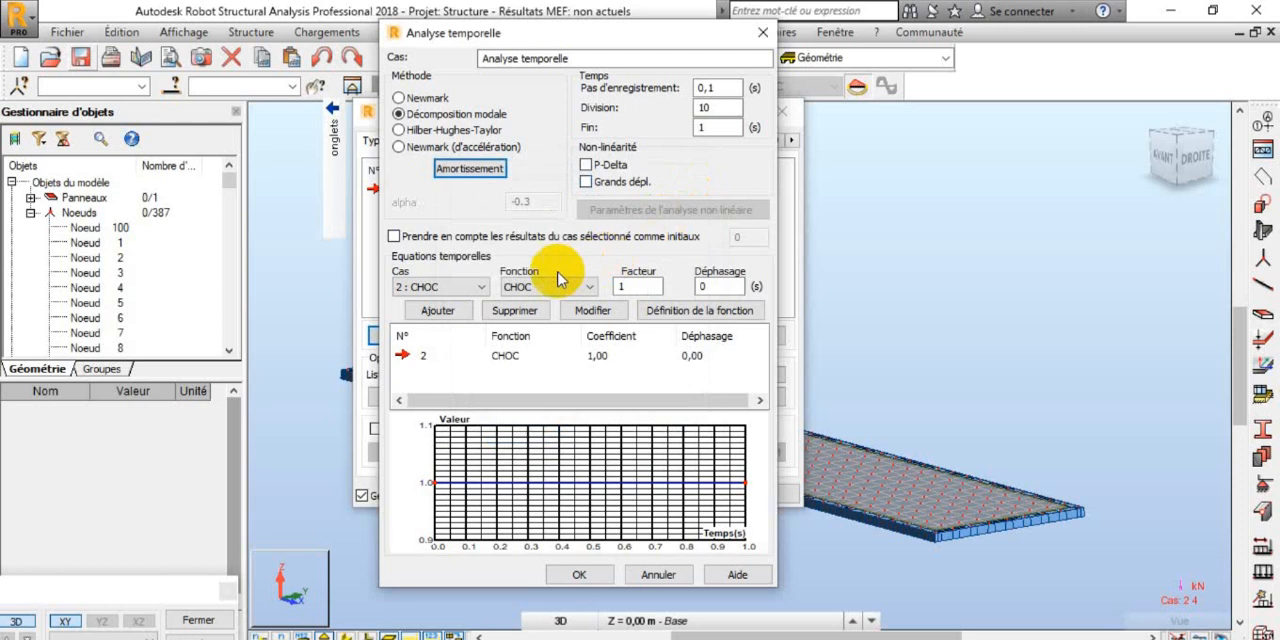
pyautogui.click(470, 168)
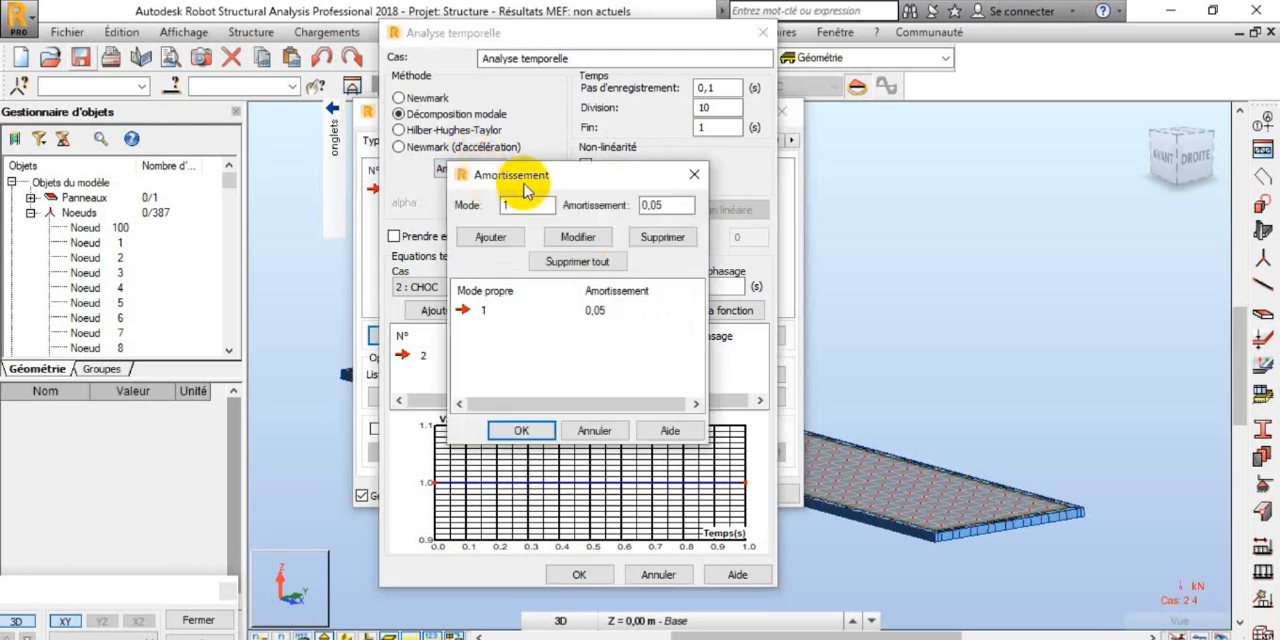
pyautogui.click(692, 178)
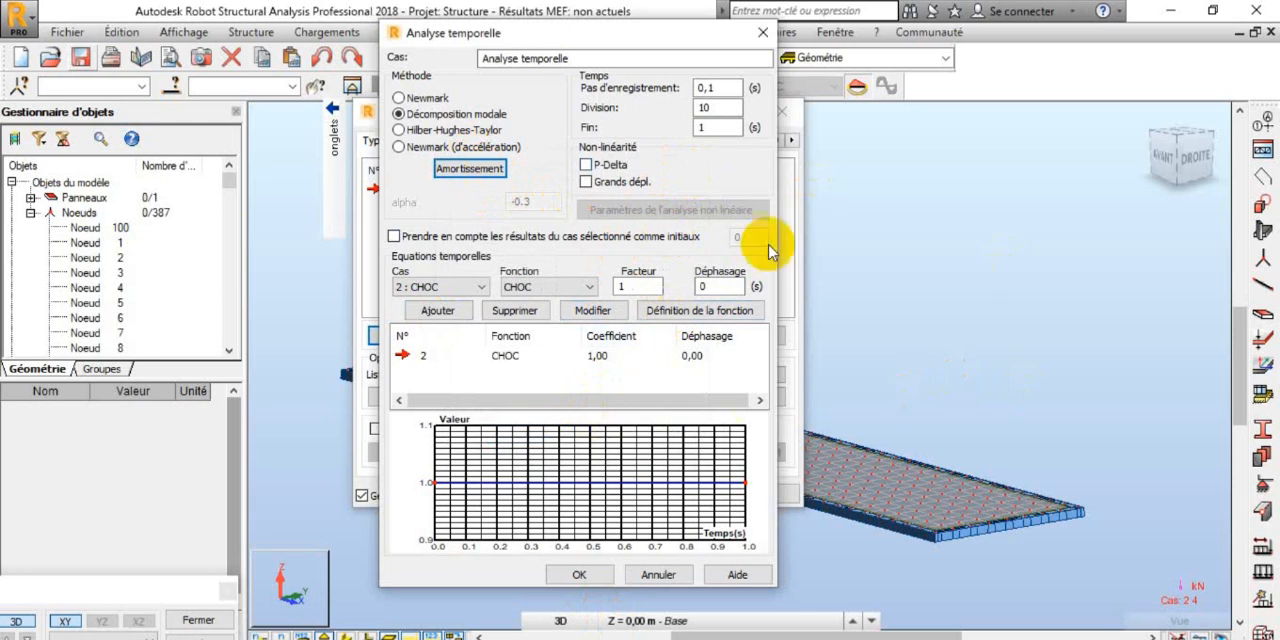
pyautogui.click(583, 574)
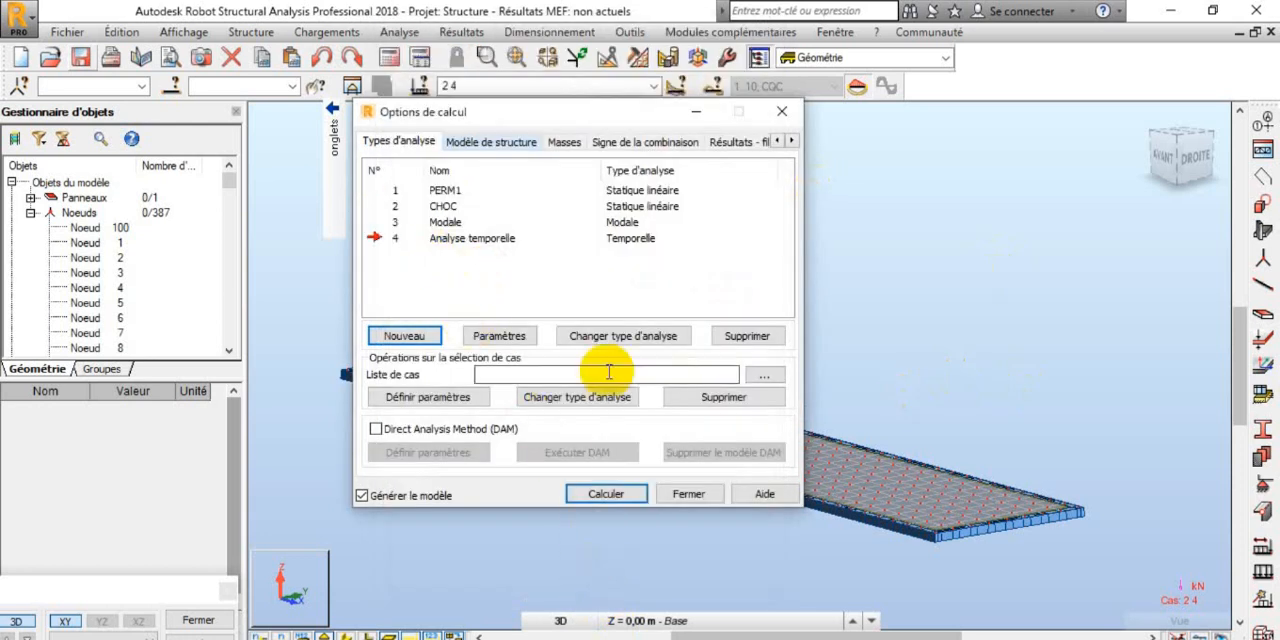
# Step: Calculate the model with the time-history case, review the missing-eigenvalues message, and close the calculation messages and options
pyautogui.click(605, 494)
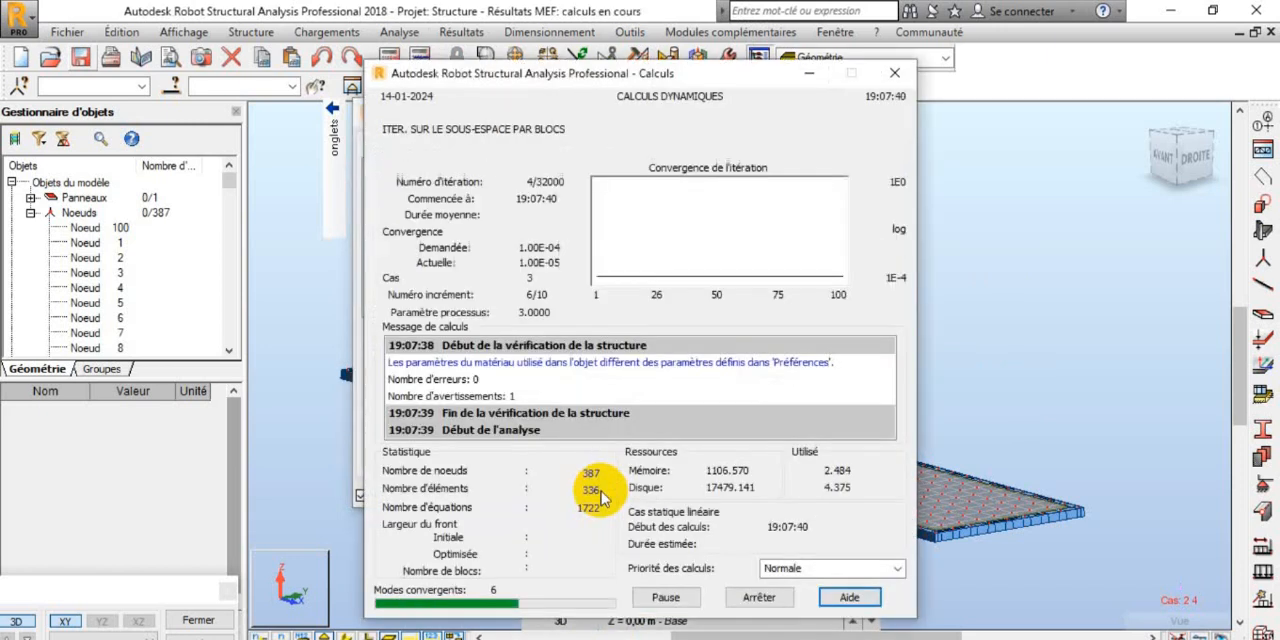
pyautogui.click(621, 447)
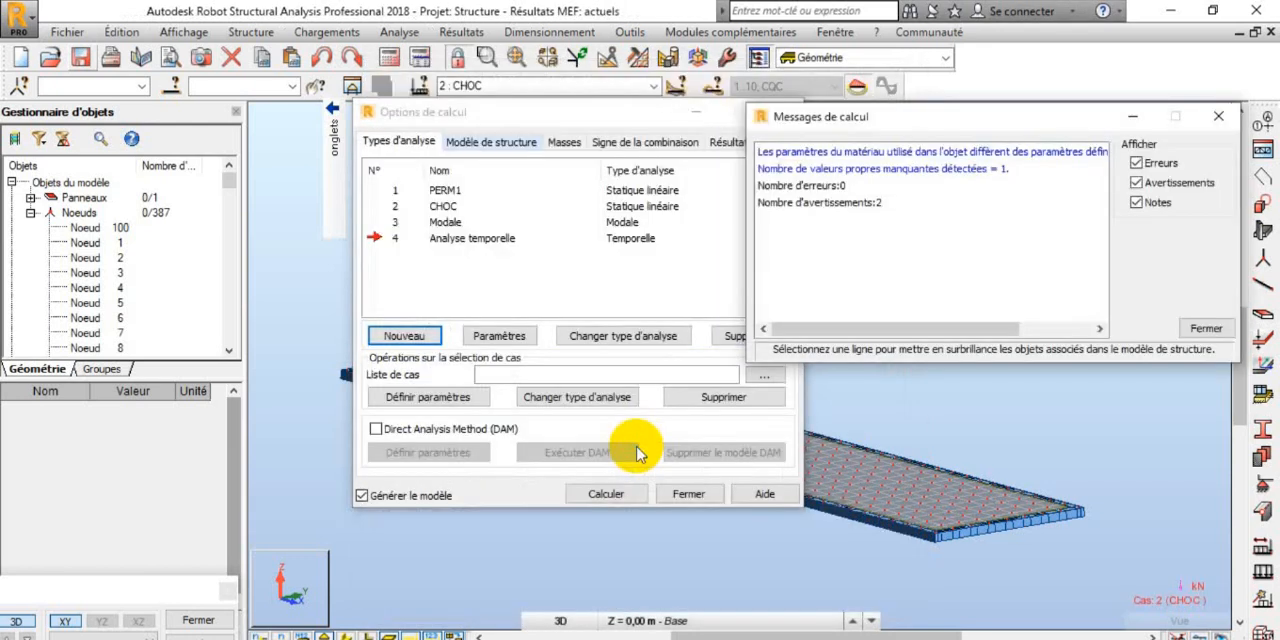
pyautogui.click(880, 170)
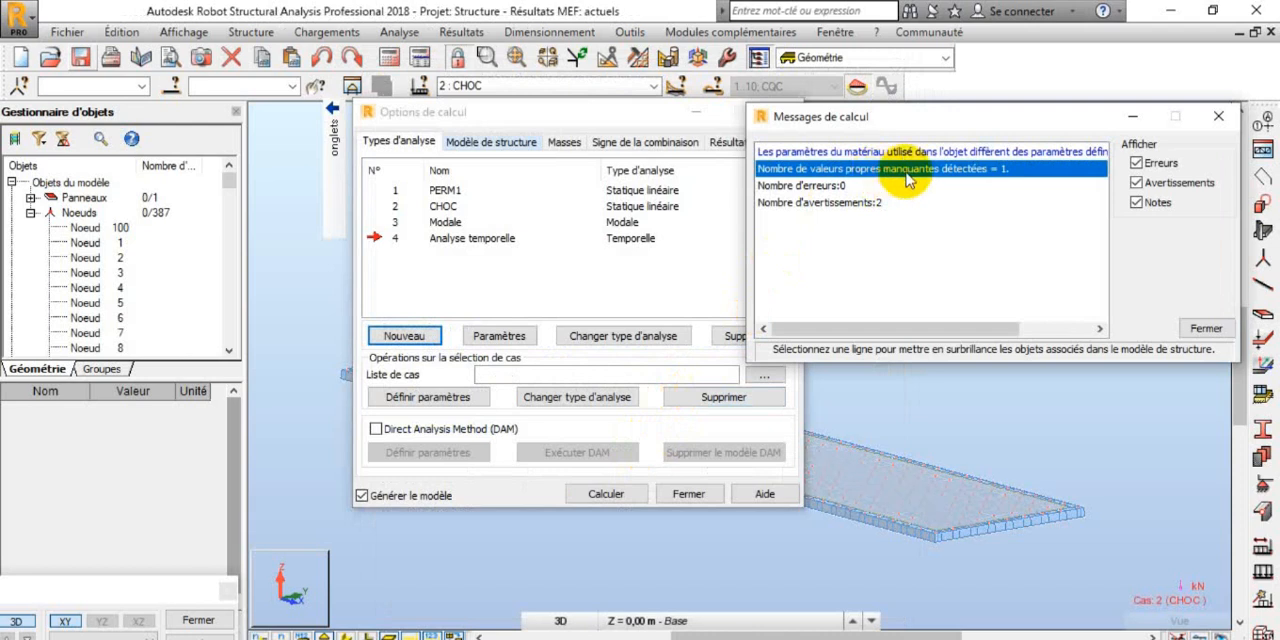
pyautogui.click(1217, 118)
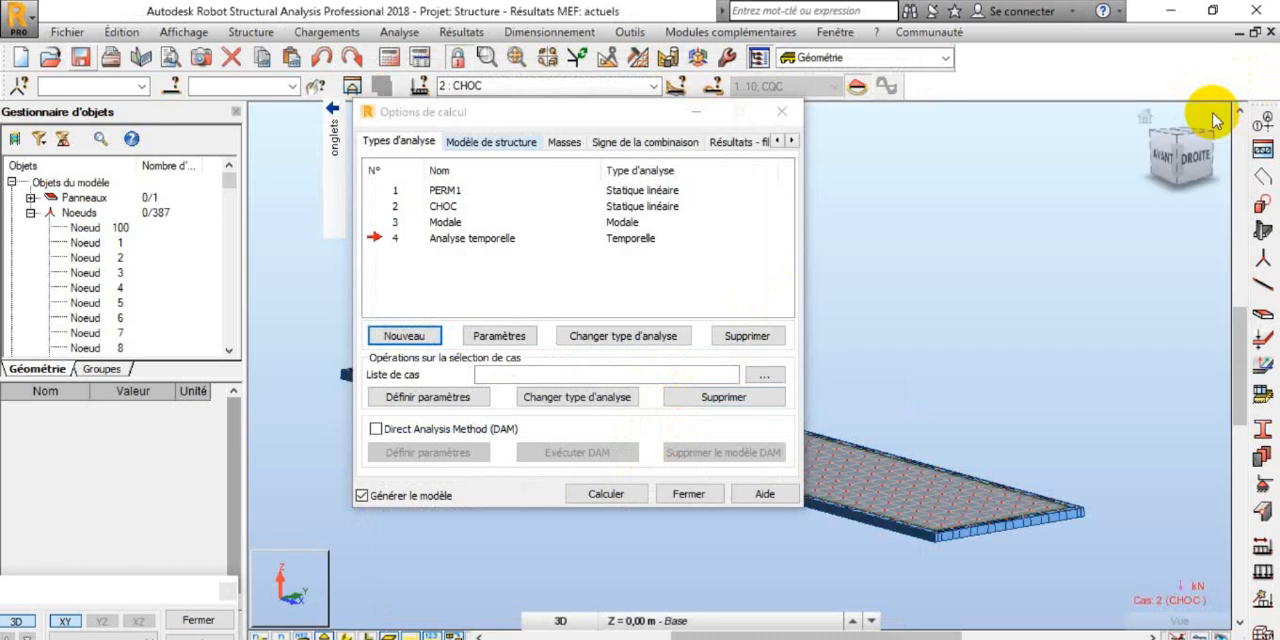
pyautogui.click(688, 494)
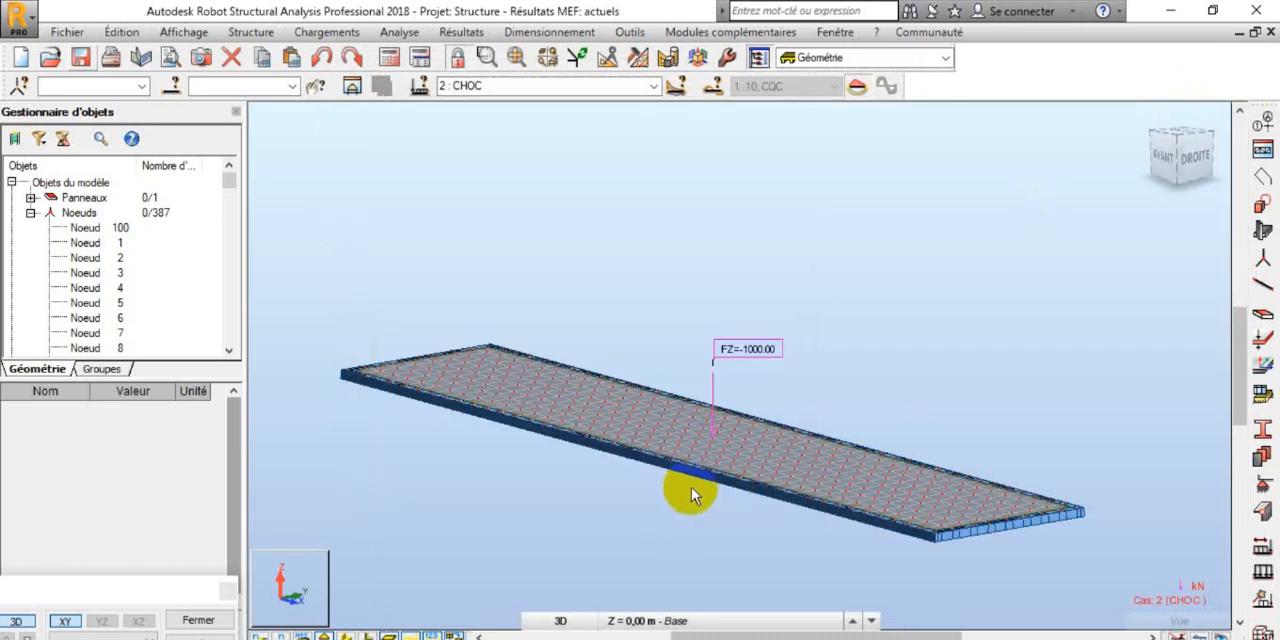
# Step: Open the plate and shell results table and show its global extremes for case 4 : Analyse temporelle
pyautogui.click(653, 86)
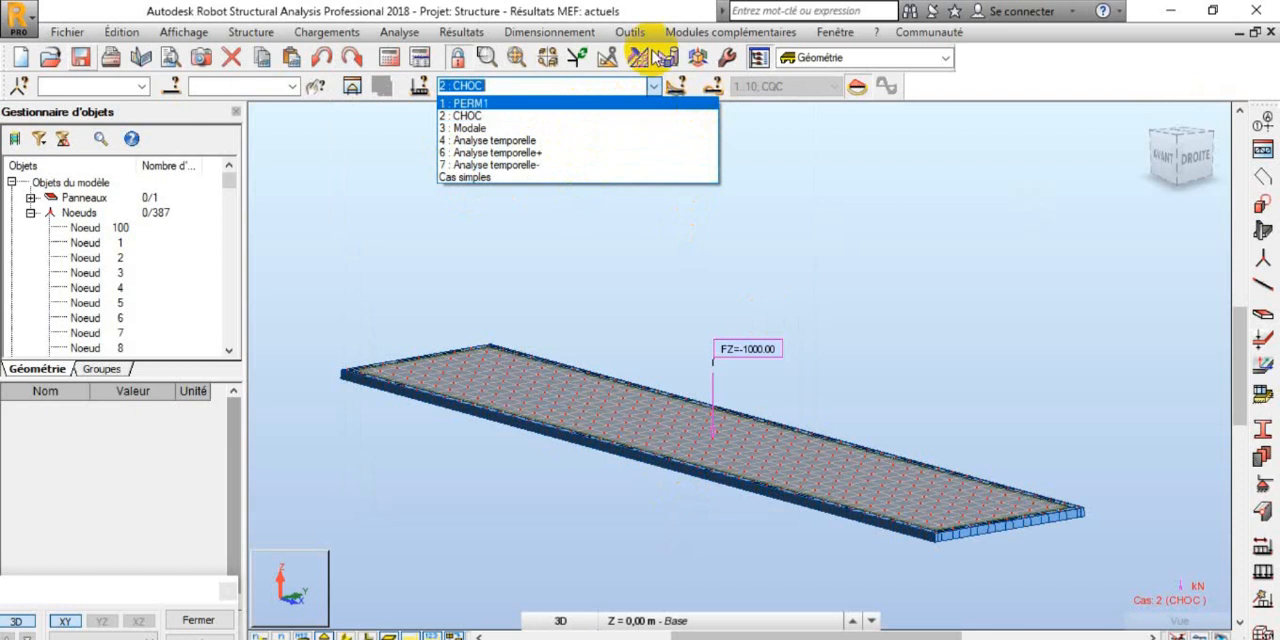
pyautogui.click(455, 35)
pyautogui.click(452, 33)
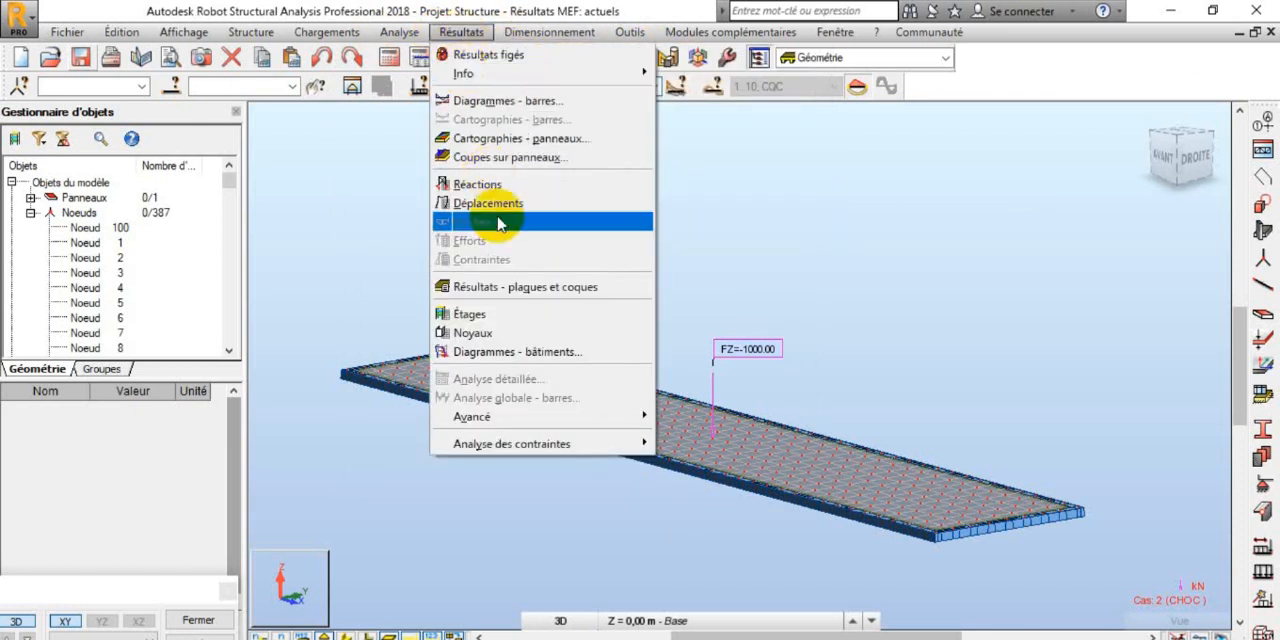
pyautogui.click(505, 287)
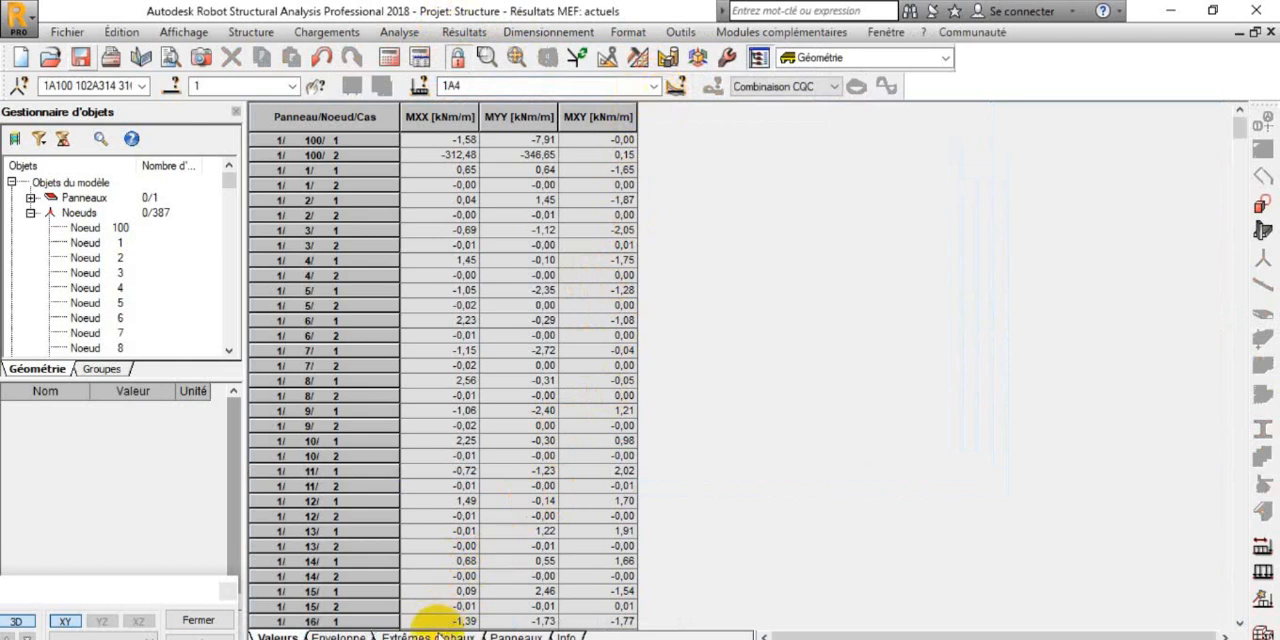
pyautogui.click(437, 635)
pyautogui.click(652, 87)
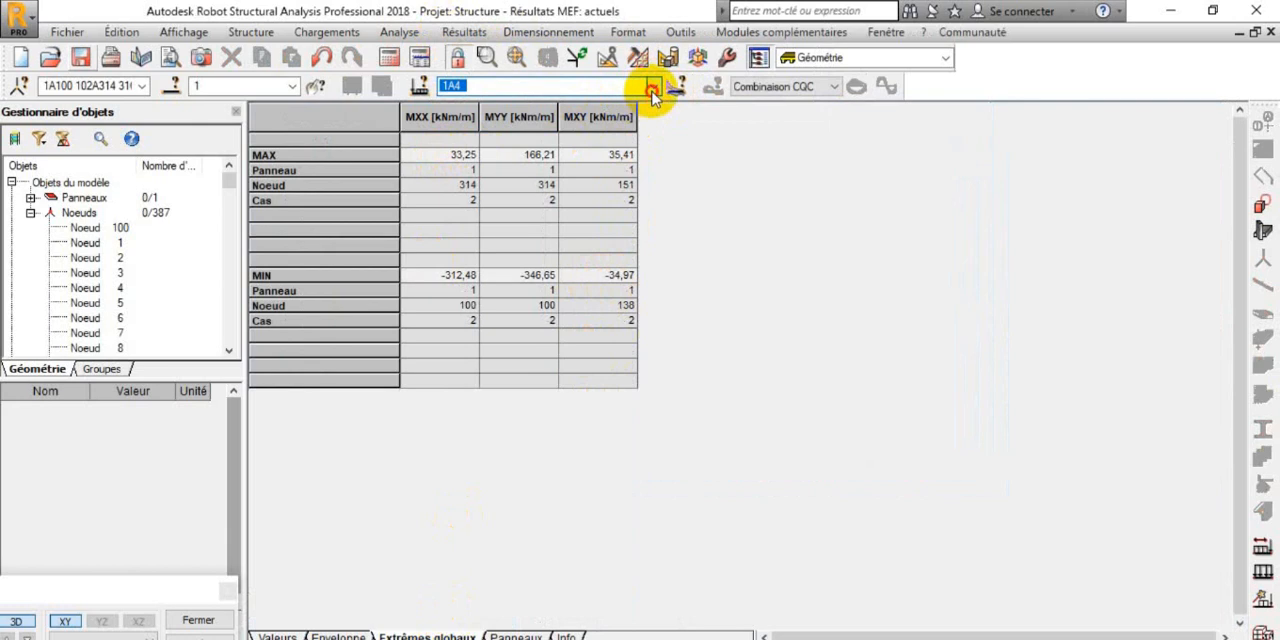
pyautogui.click(543, 128)
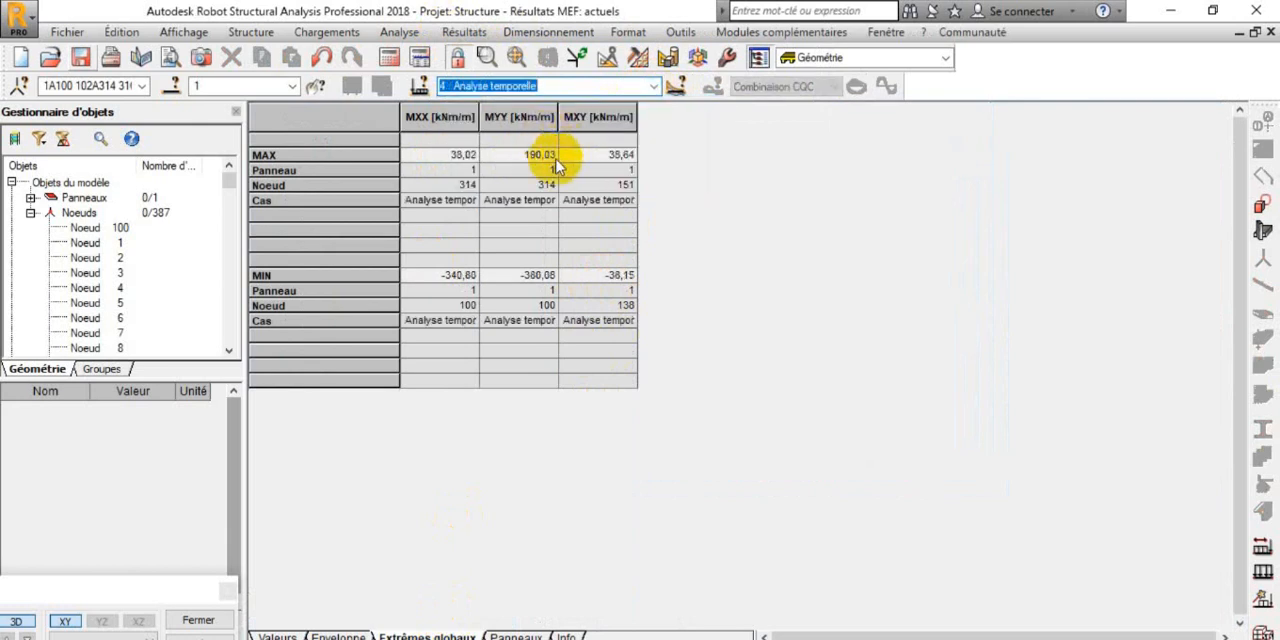
# Step: Check the case rows of the maximum and minimum moments, view case 3 : Modale, and return to case 4 : Analyse temporelle
pyautogui.click(328, 200)
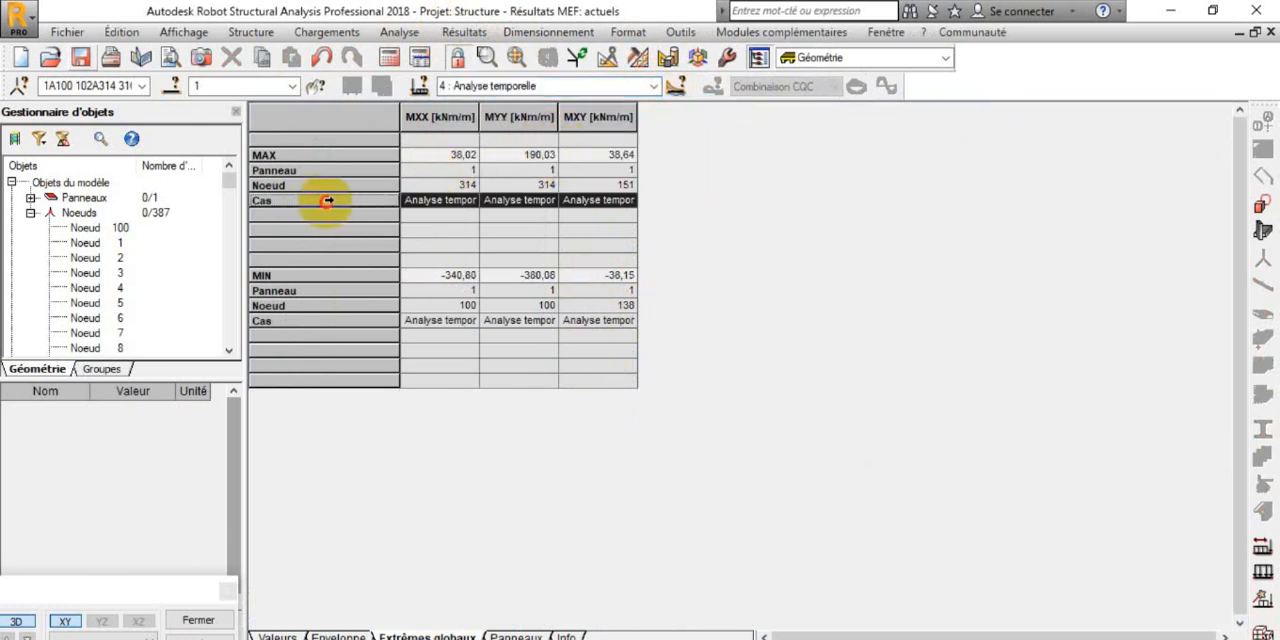
pyautogui.click(327, 319)
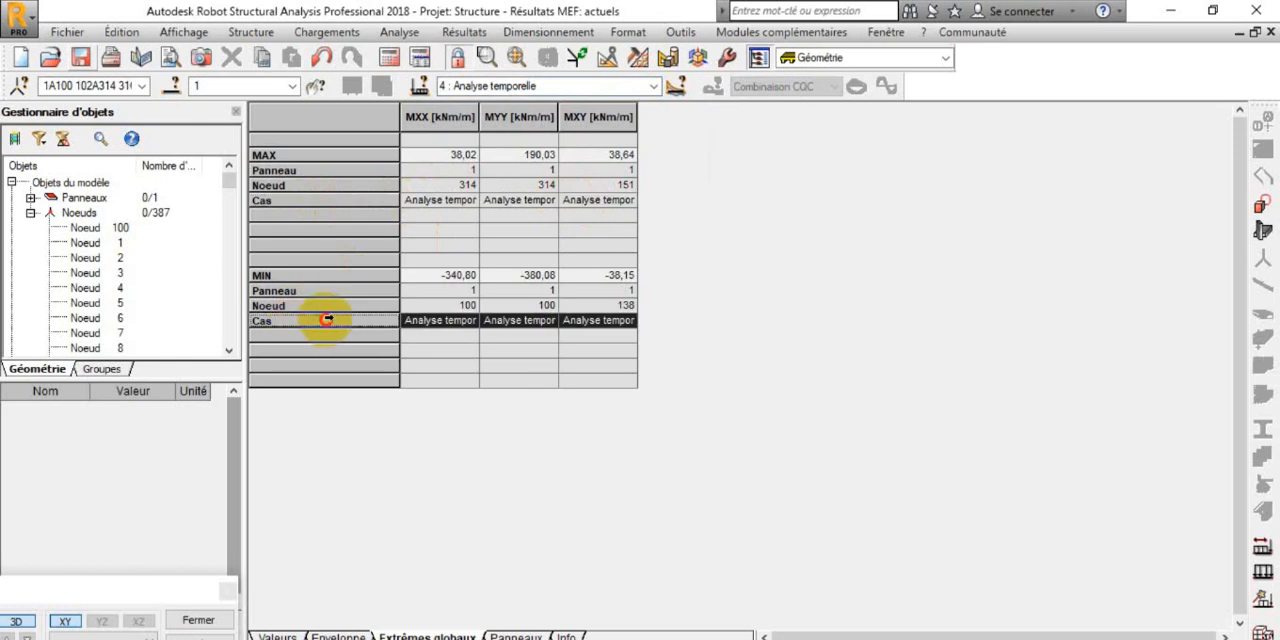
pyautogui.click(342, 199)
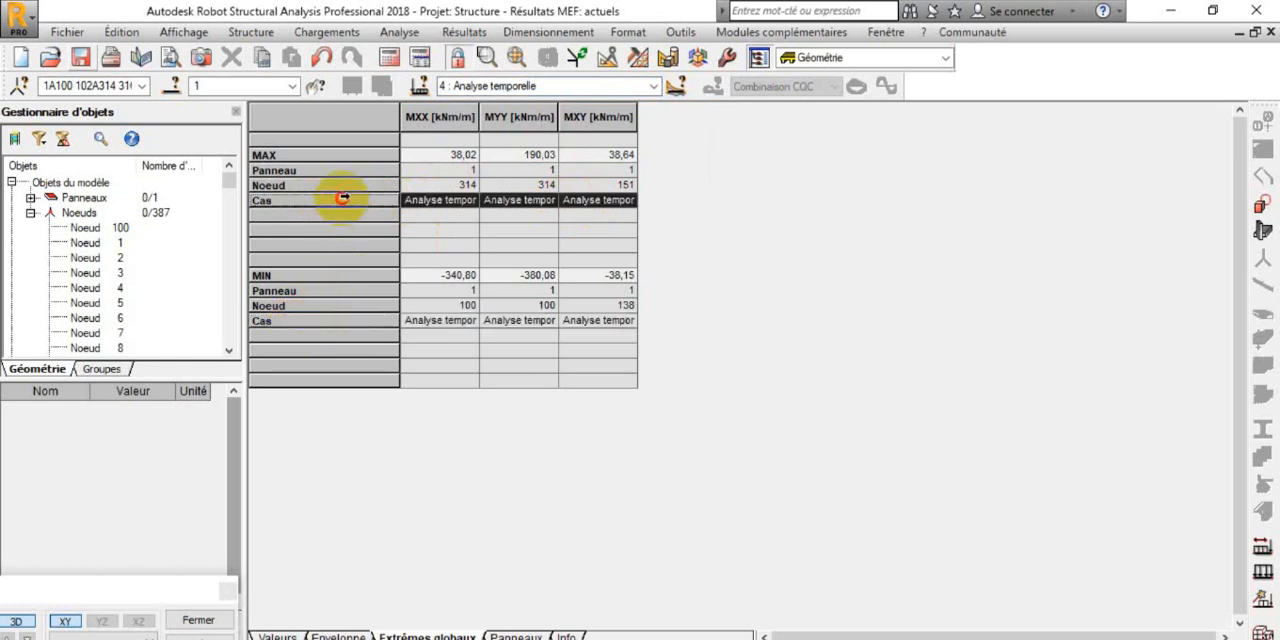
pyautogui.click(652, 86)
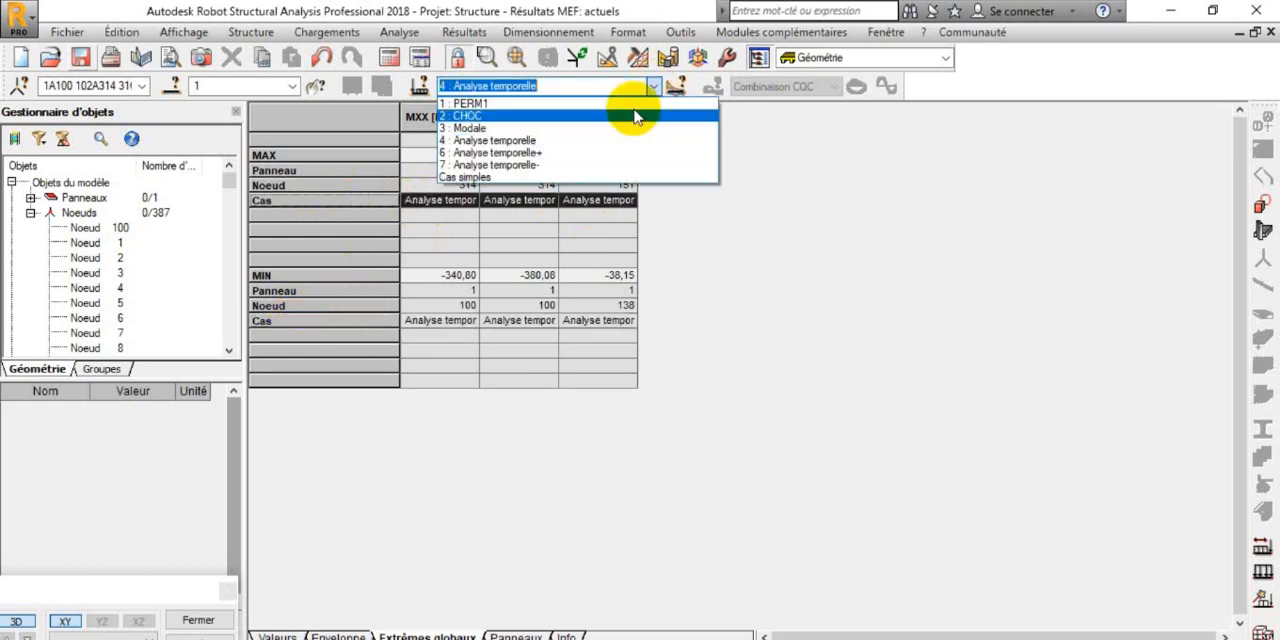
pyautogui.click(570, 128)
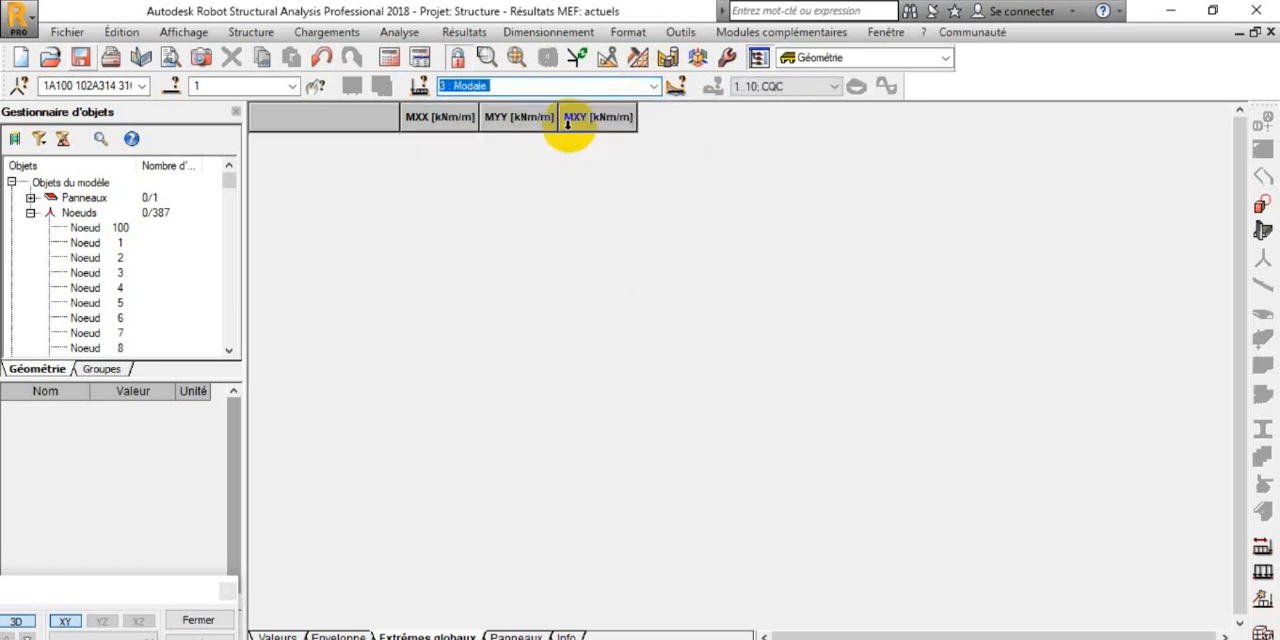
pyautogui.click(652, 86)
pyautogui.click(561, 138)
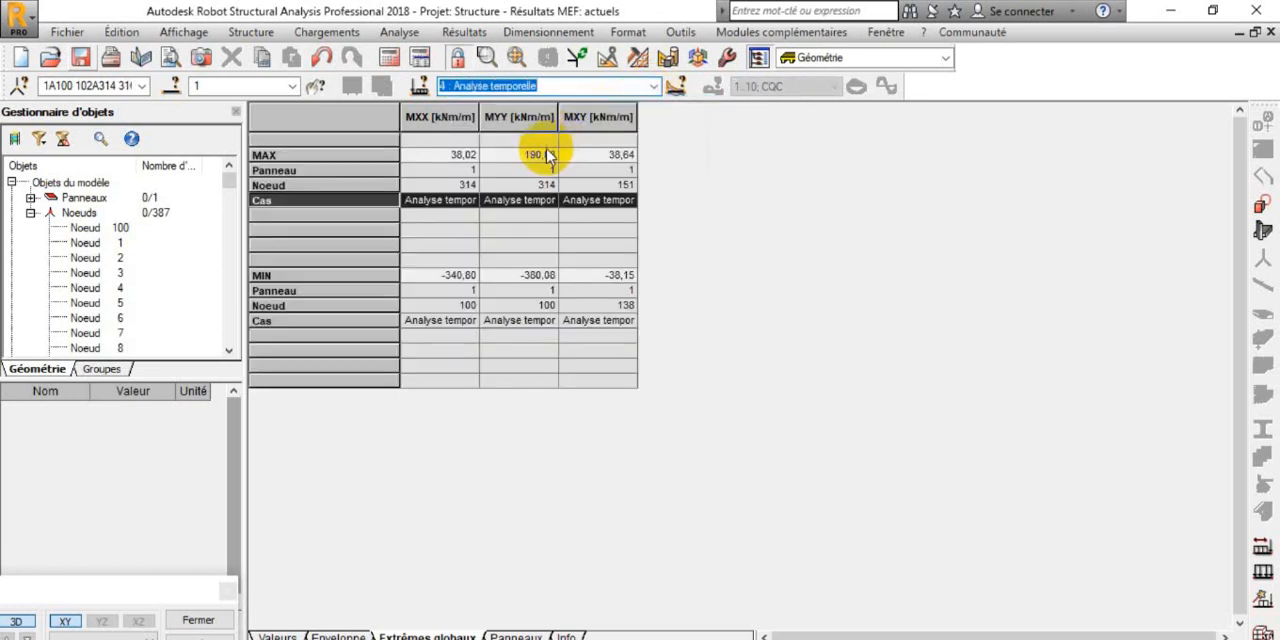
# Step: Examine the maximum MXX, MYY and MXY moments and the minimum values of the time-history case
pyautogui.click(351, 153)
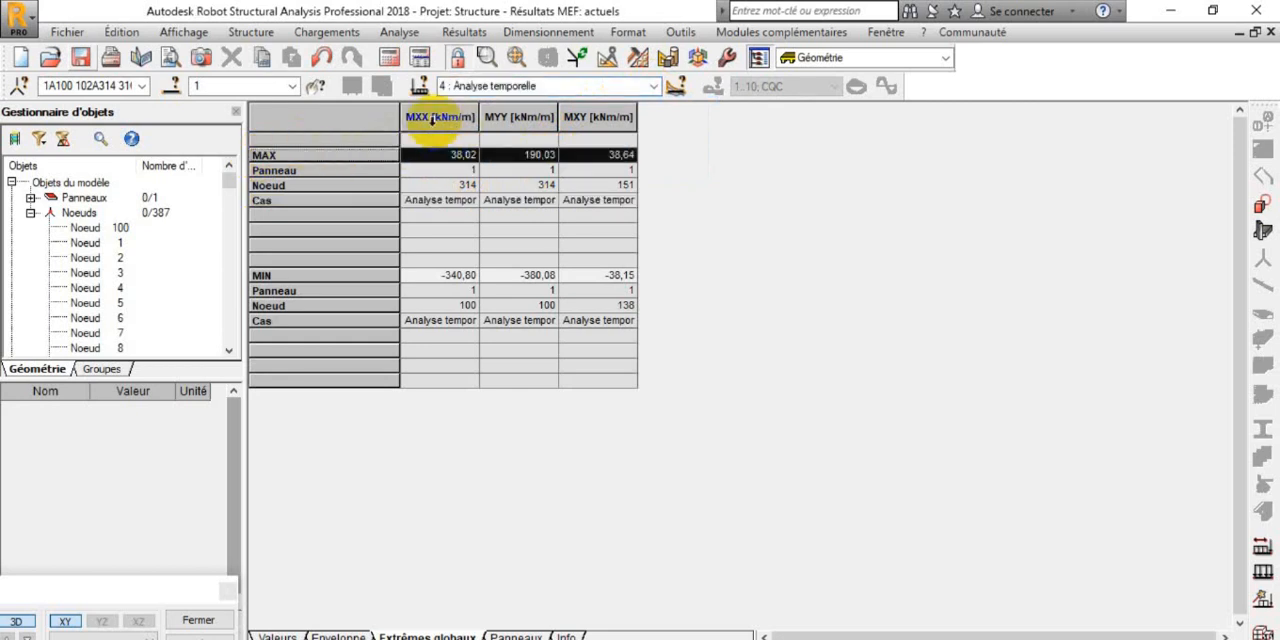
pyautogui.click(503, 158)
pyautogui.click(425, 155)
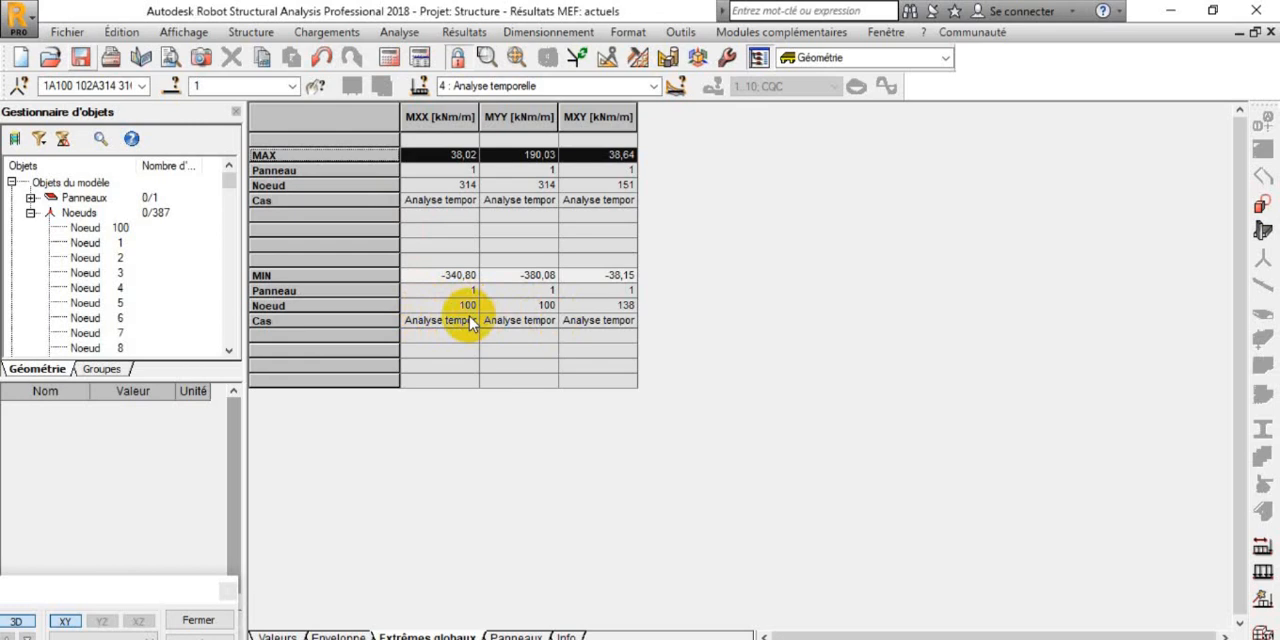
pyautogui.click(653, 86)
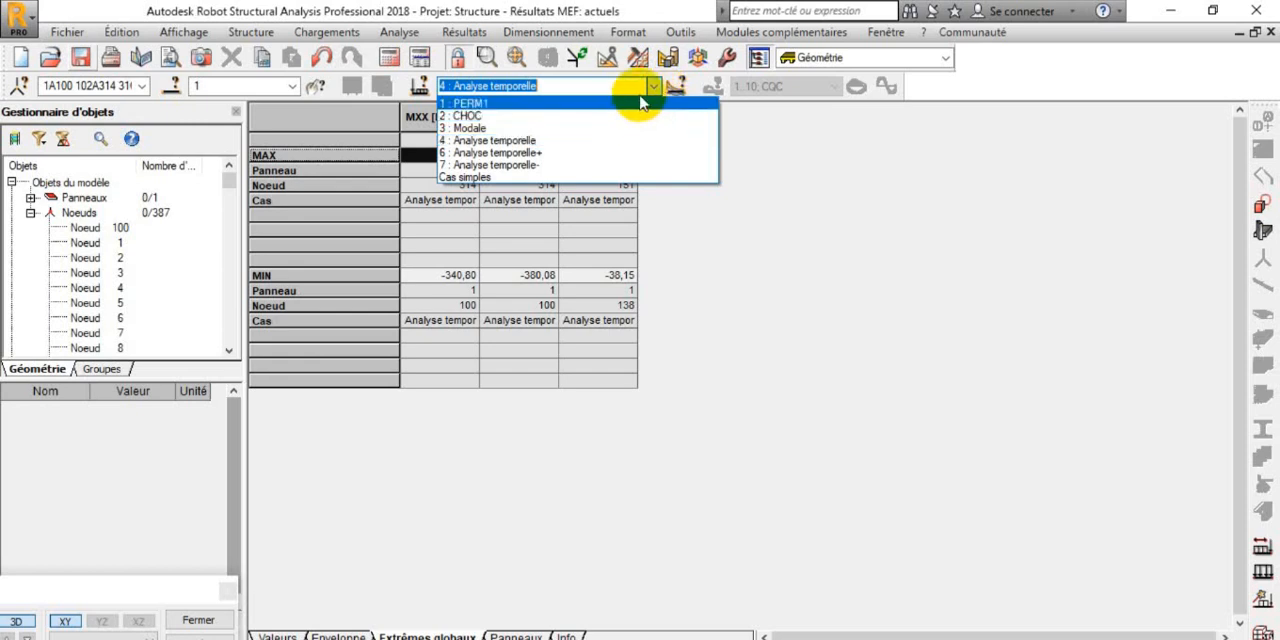
pyautogui.click(645, 88)
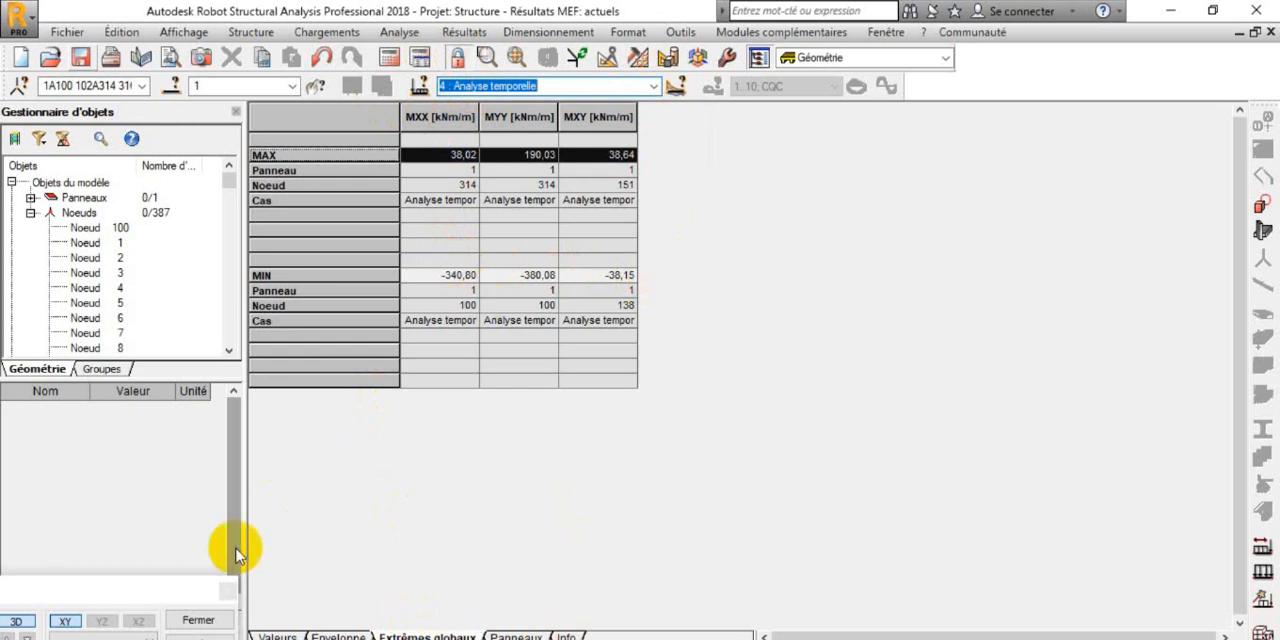
# Step: Leave the results table and return to the 3D view of the panel
pyautogui.moveTo(146, 598); pyautogui.dragTo(100, 639)
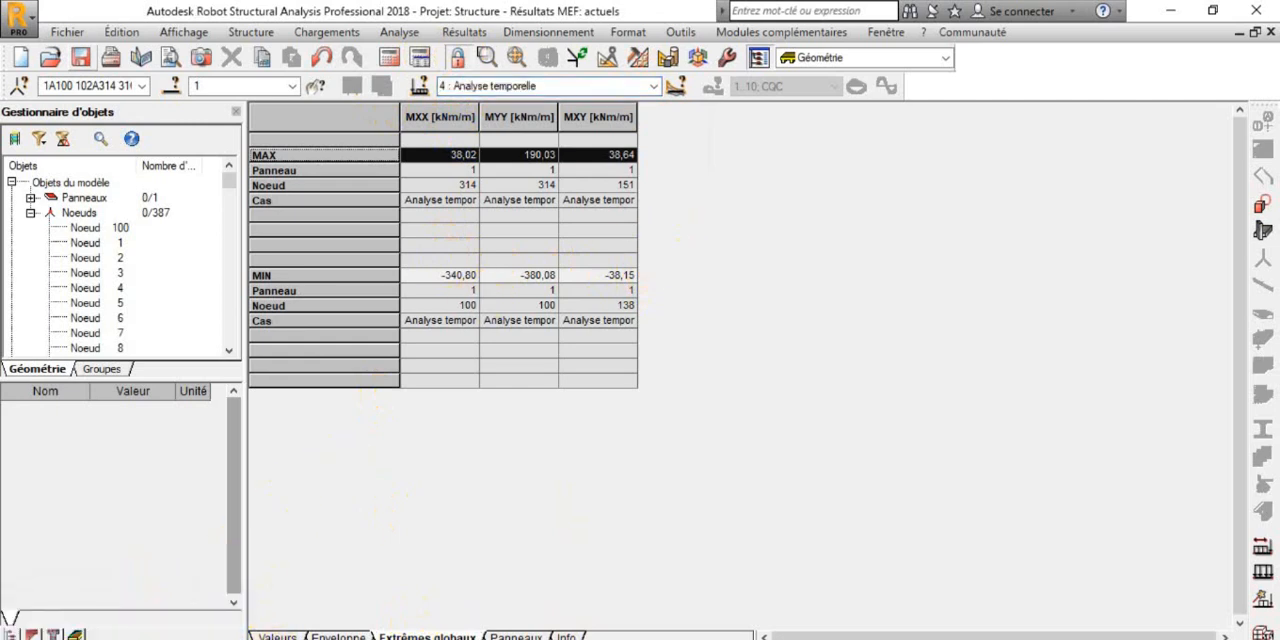
pyautogui.click(50, 639)
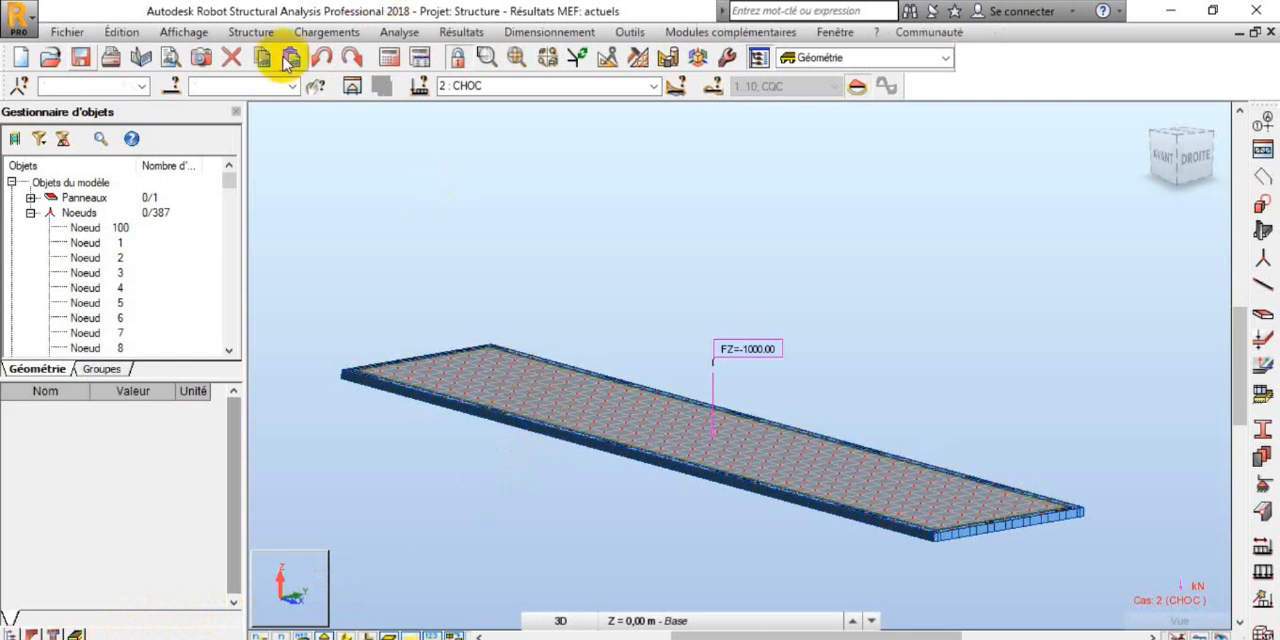
pyautogui.scroll(2, 628, 423)
pyautogui.scroll(-3, 628, 404)
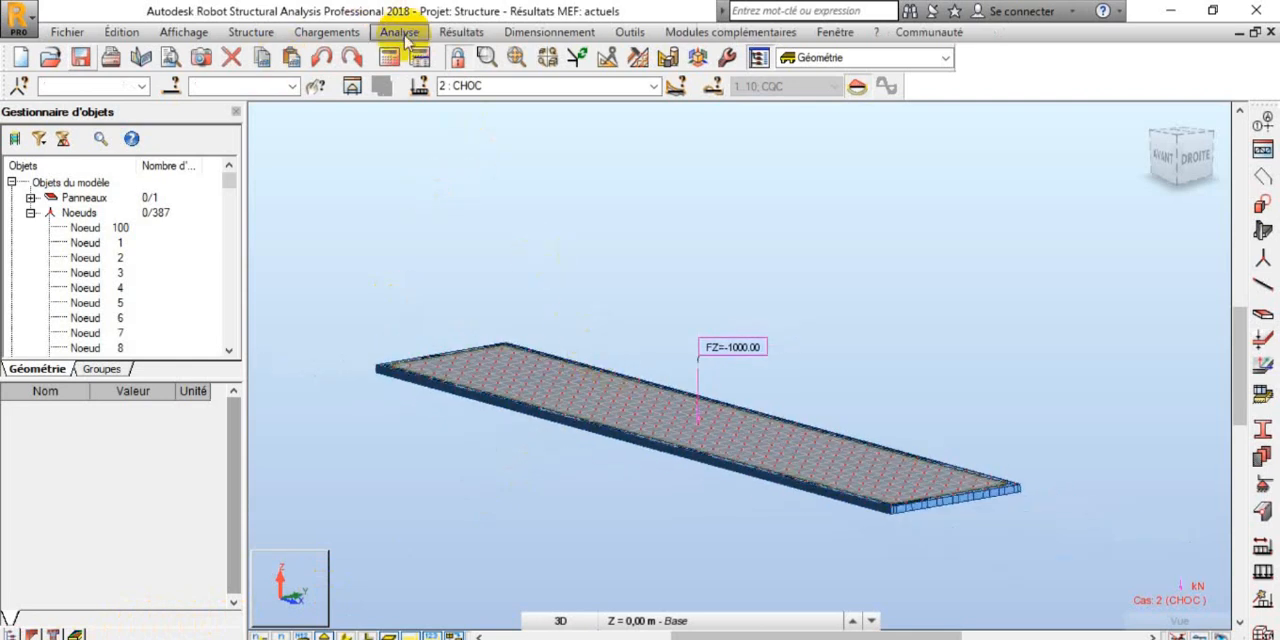
pyautogui.click(322, 36)
pyautogui.moveTo(378, 50)
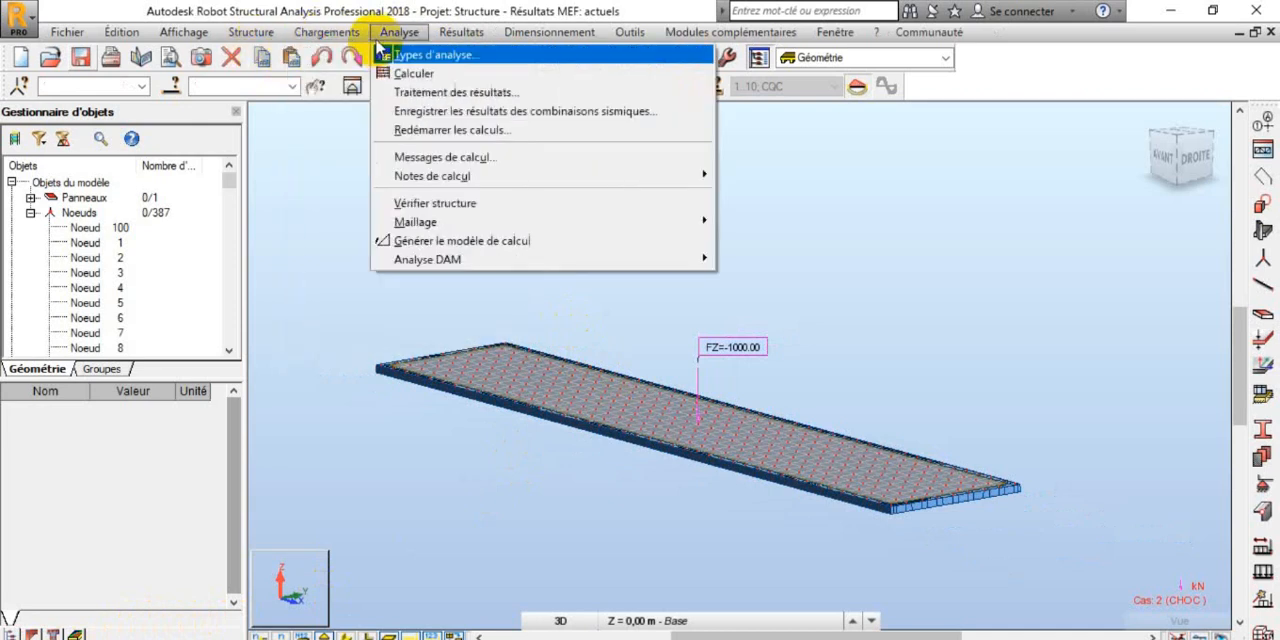
pyautogui.click(571, 100)
# Step: Select case 4 : Analyse temporelle and create a case from its component 5 at 0,4 s, accepting the change to the results
pyautogui.click(652, 86)
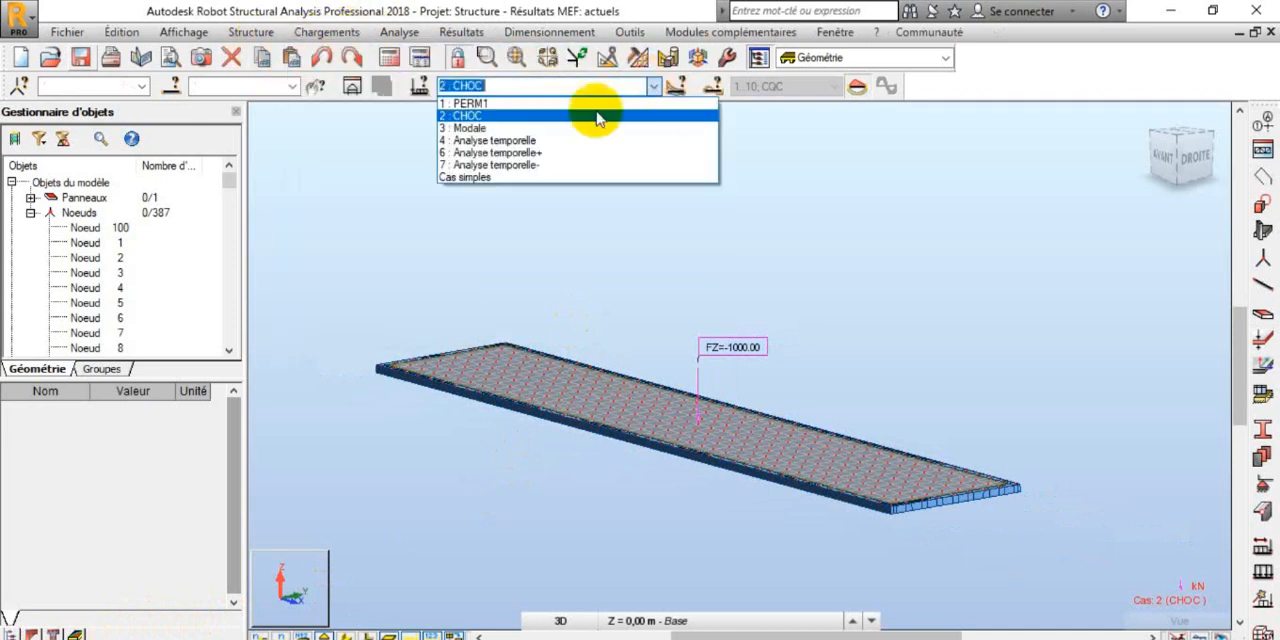
pyautogui.click(560, 140)
pyautogui.click(335, 32)
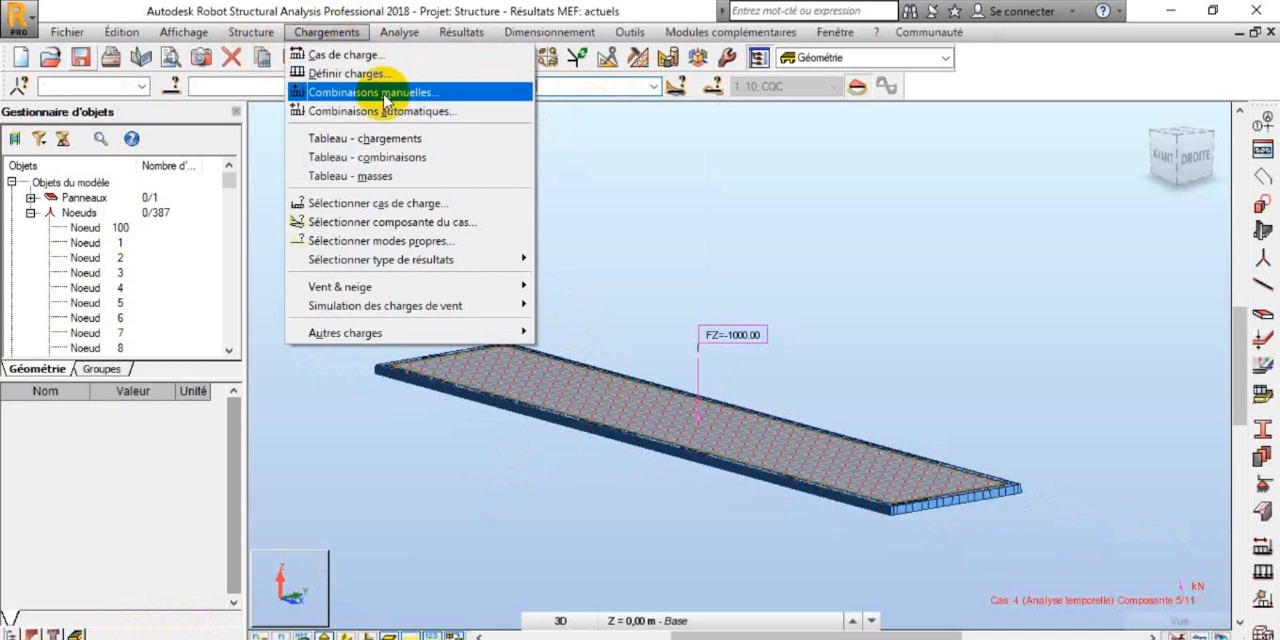
pyautogui.click(430, 223)
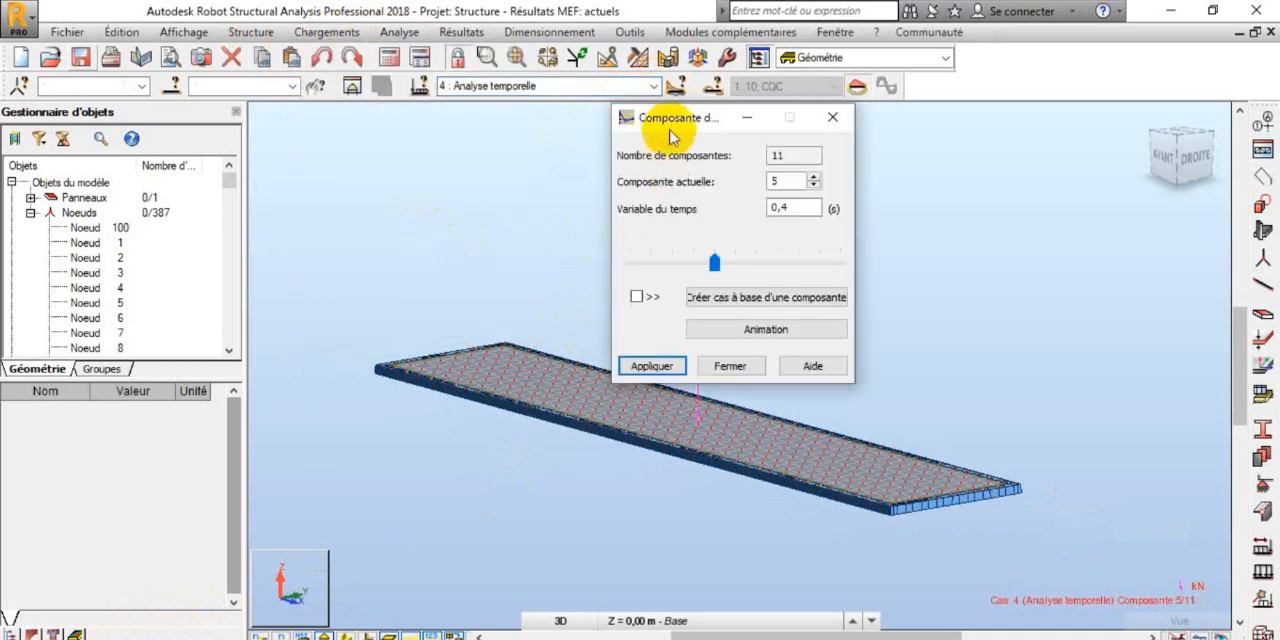
pyautogui.moveTo(666, 120); pyautogui.dragTo(846, 122)
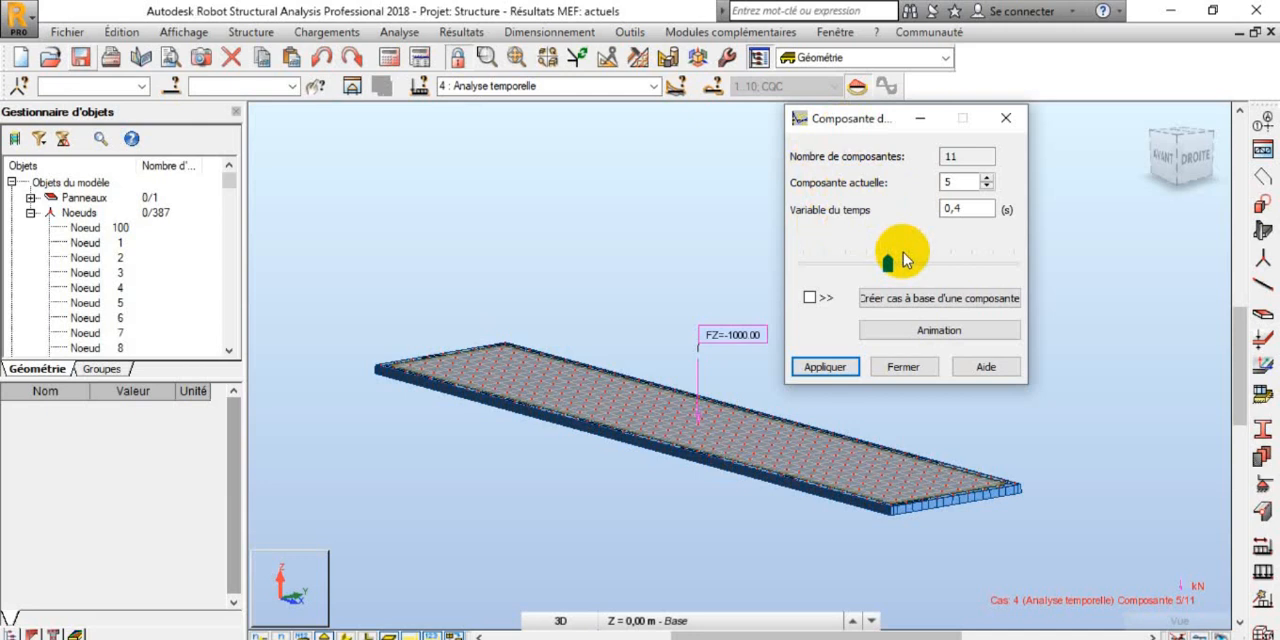
pyautogui.click(934, 298)
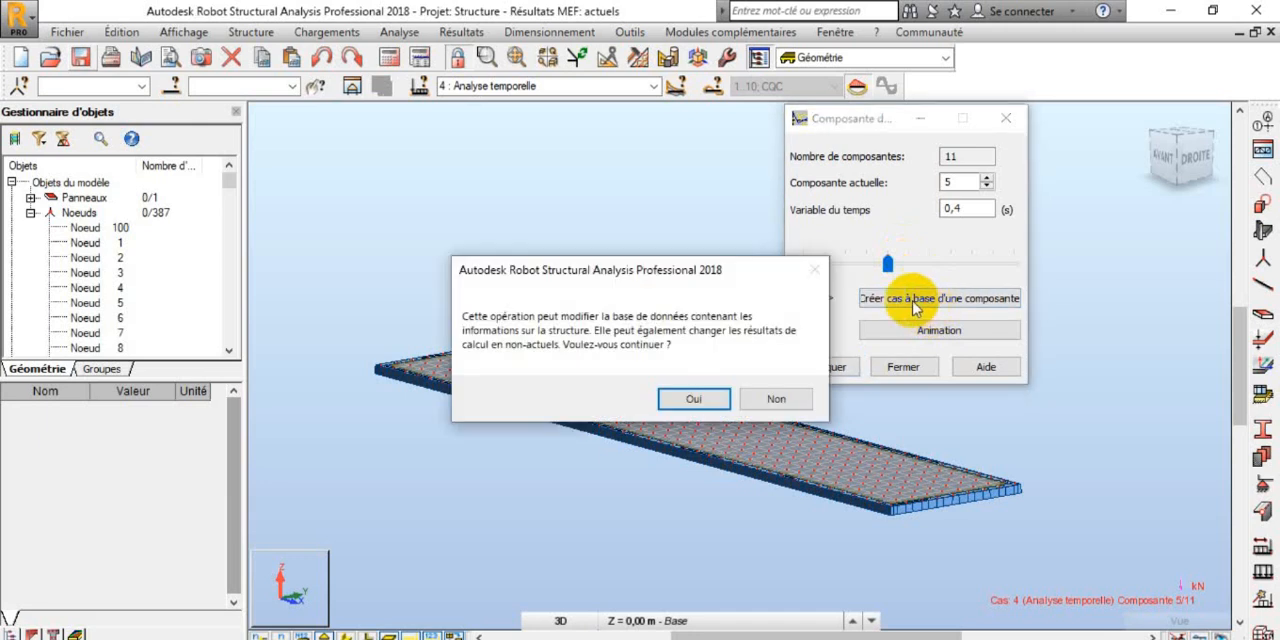
pyautogui.click(690, 398)
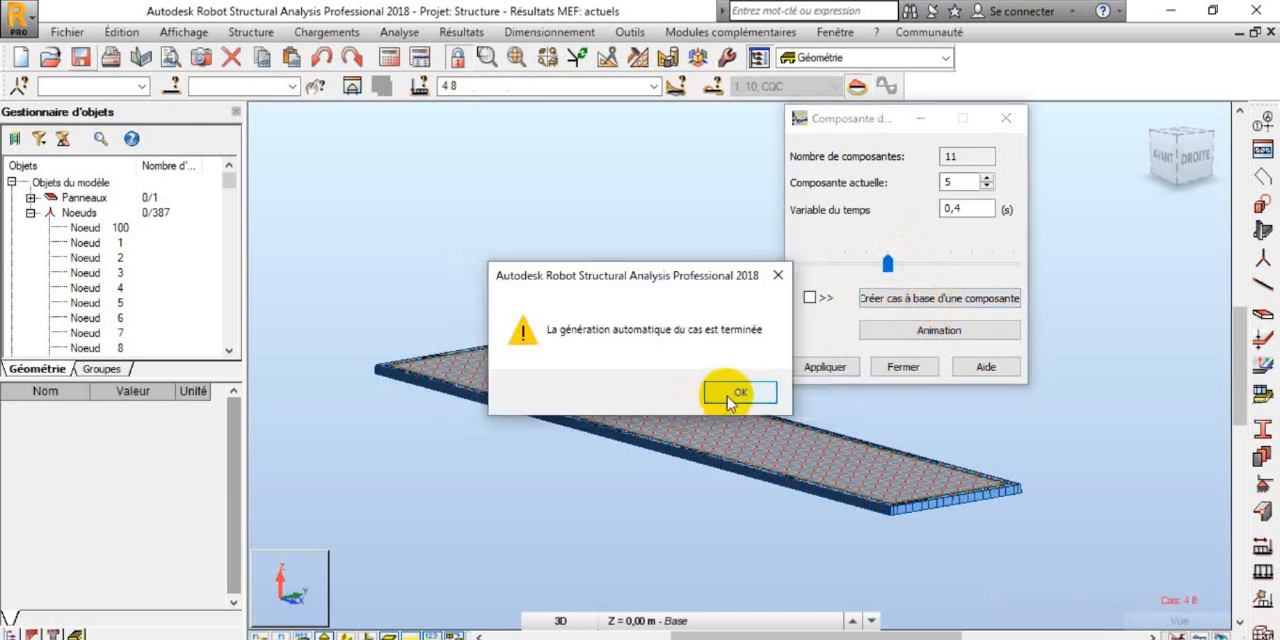
pyautogui.click(737, 394)
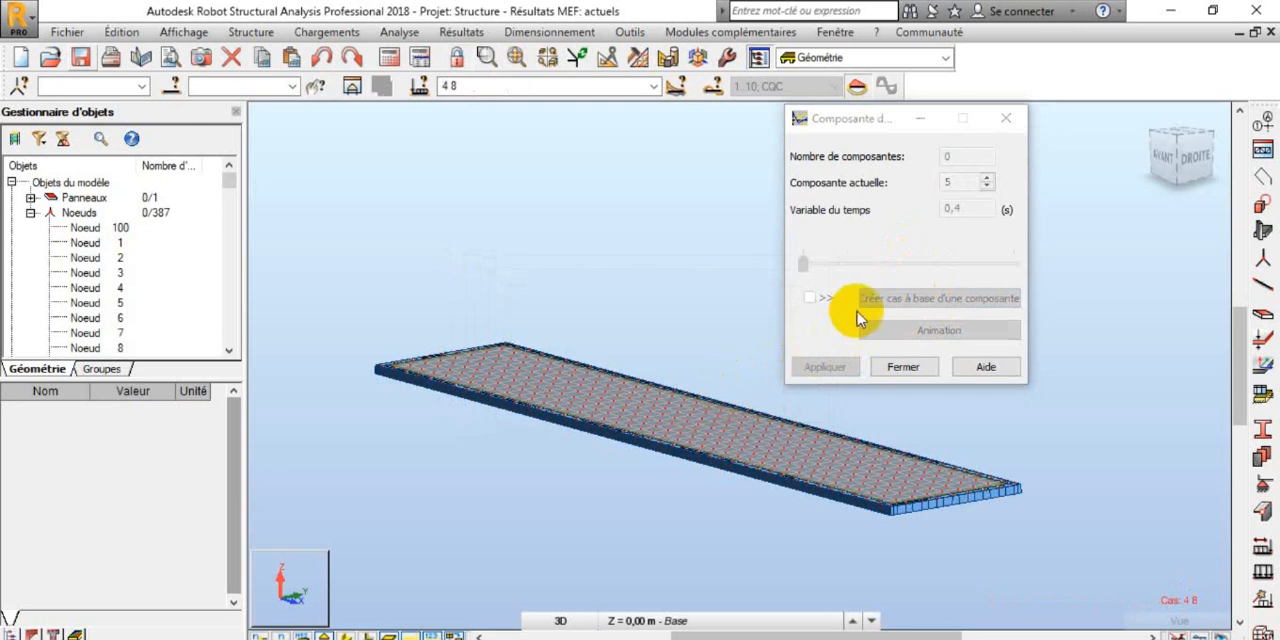
pyautogui.click(1005, 118)
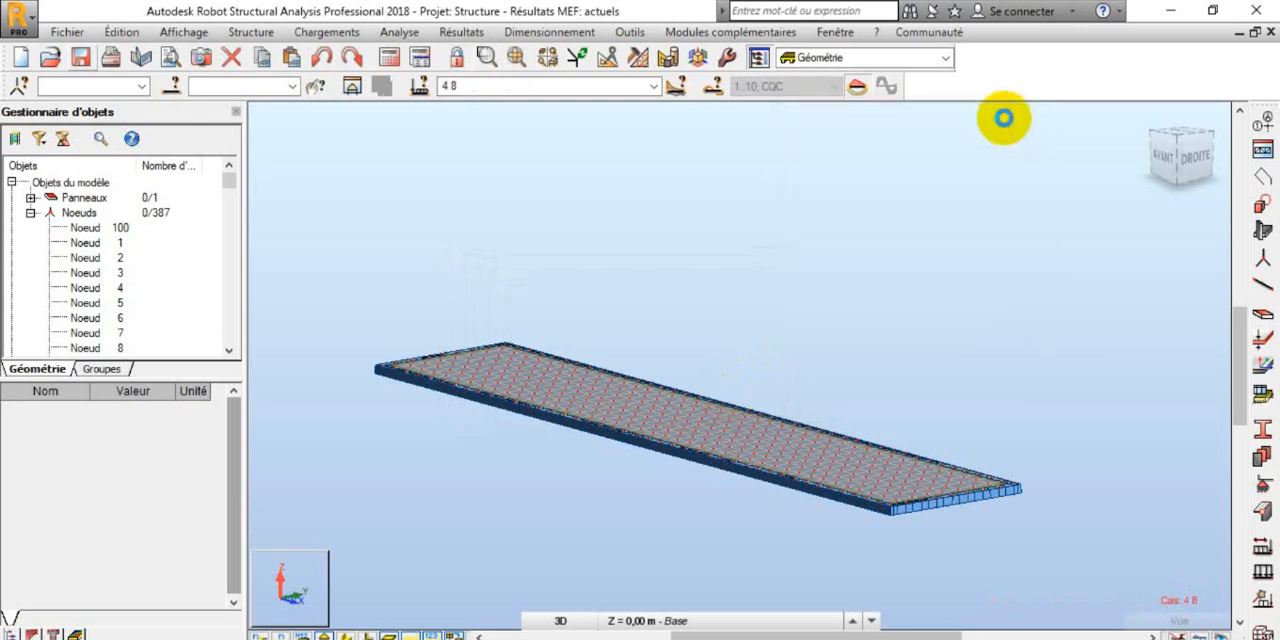
# Step: Reselect case 4 : Analyse temporelle, check its component animation settings, and create another case from component 5 at 0,4 s
pyautogui.click(653, 86)
pyautogui.click(565, 132)
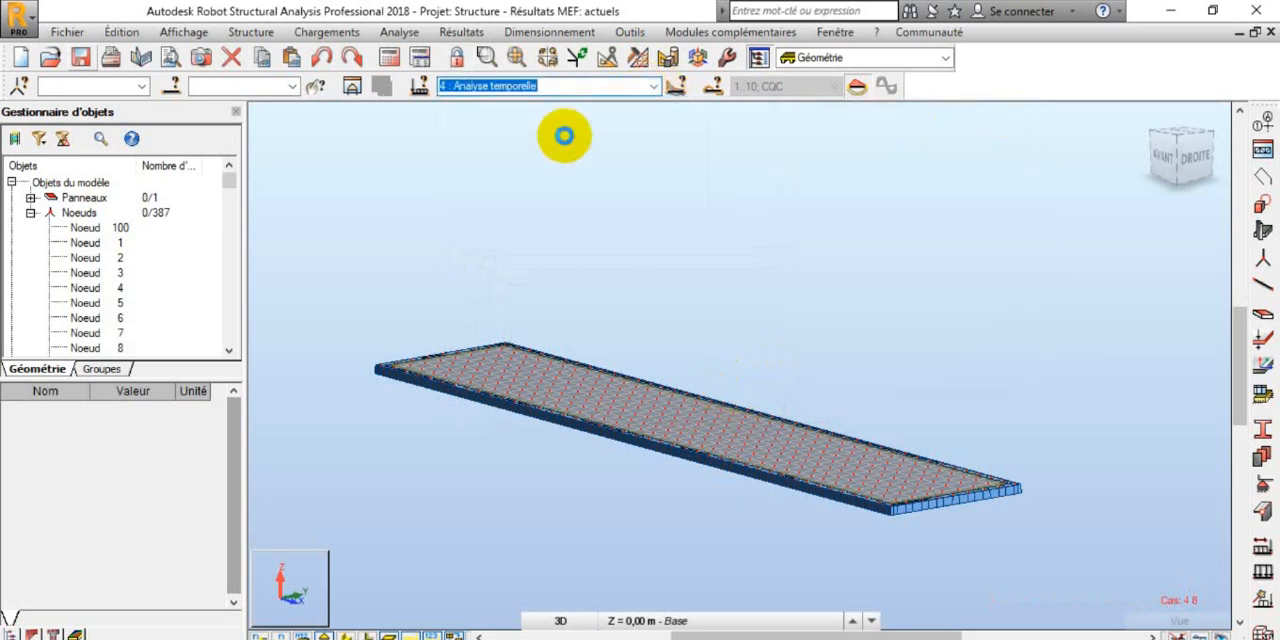
pyautogui.click(326, 32)
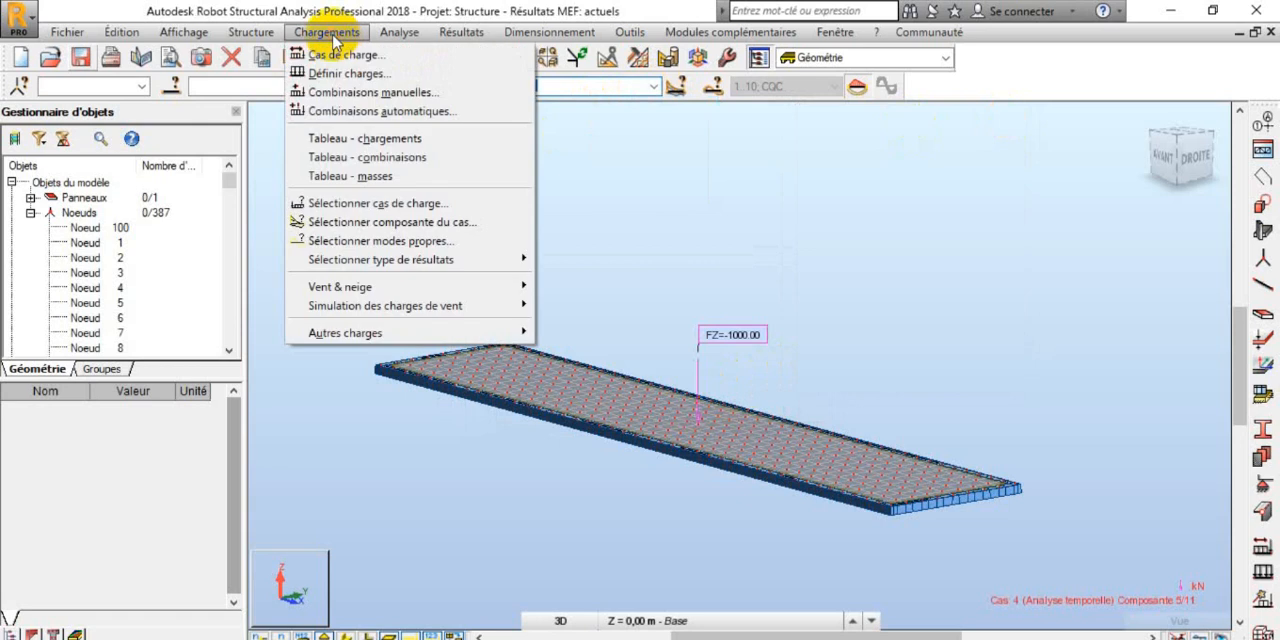
pyautogui.click(427, 224)
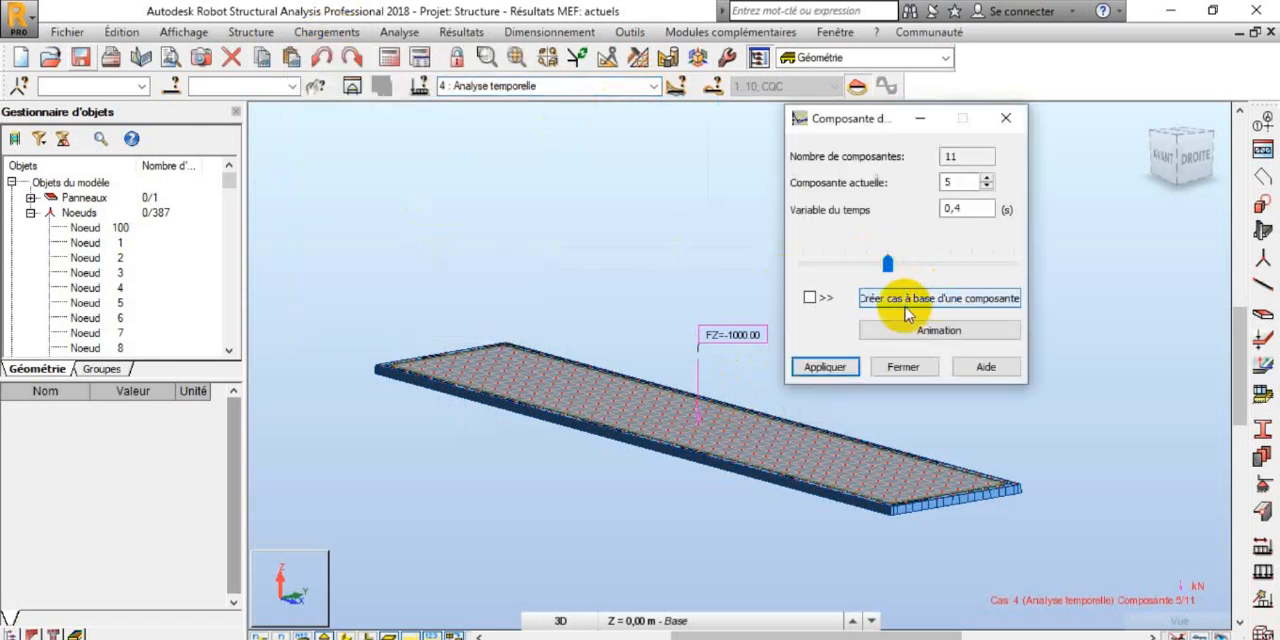
pyautogui.click(810, 298)
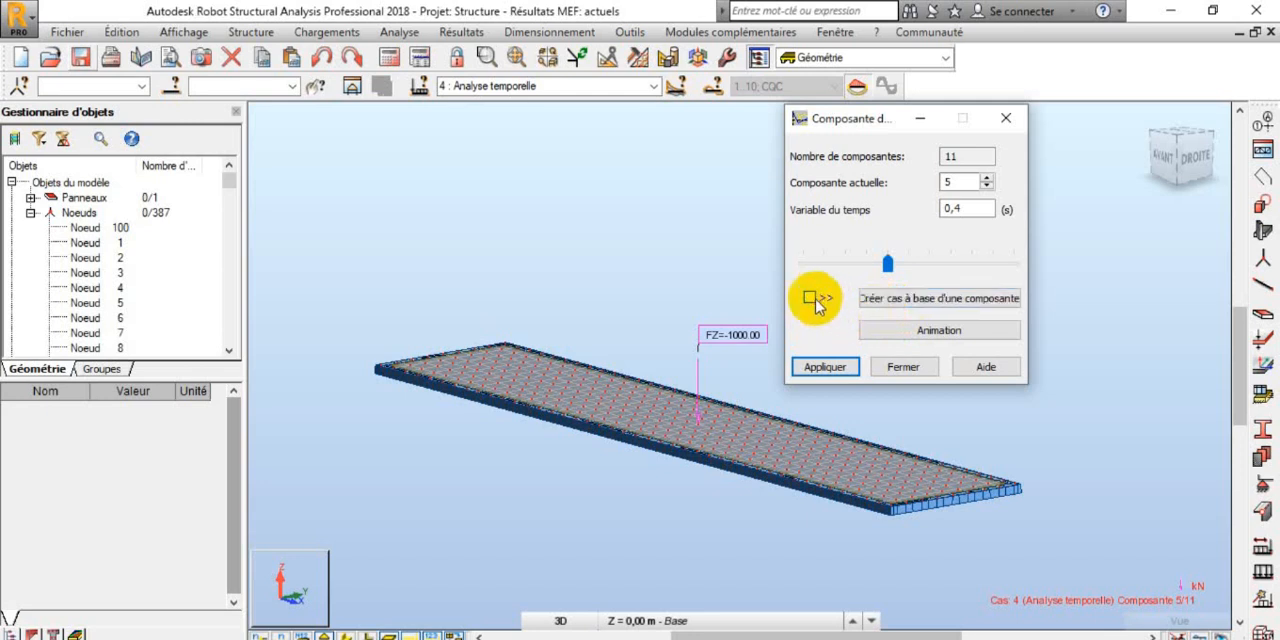
pyautogui.click(900, 331)
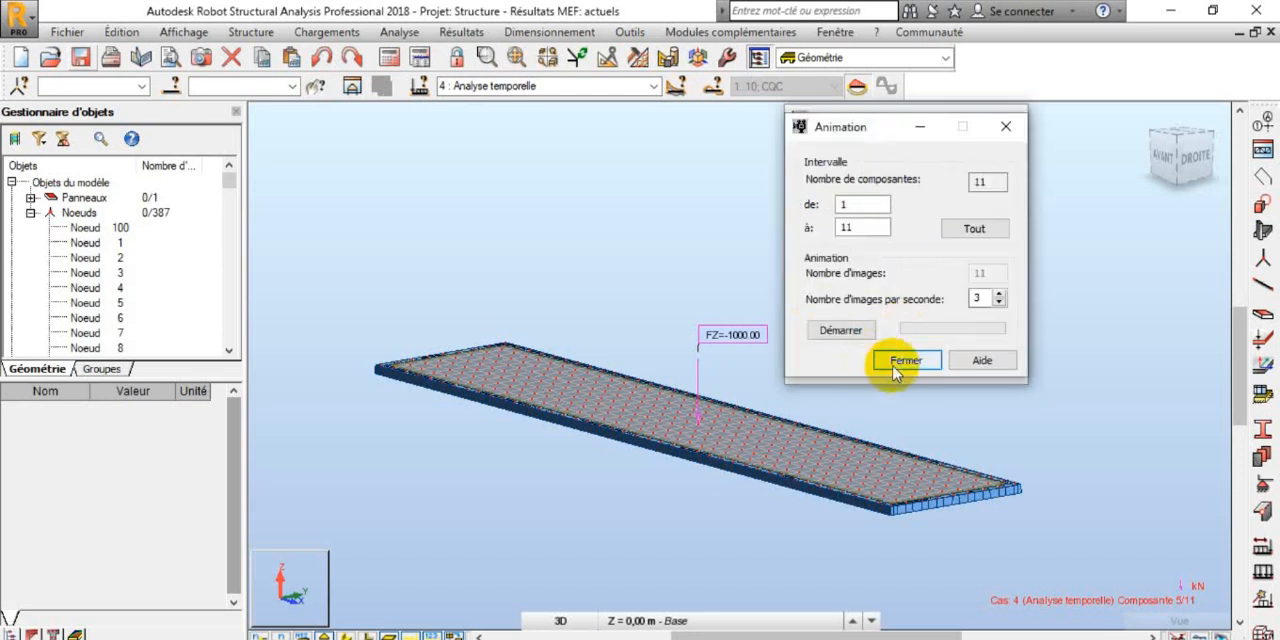
pyautogui.click(897, 362)
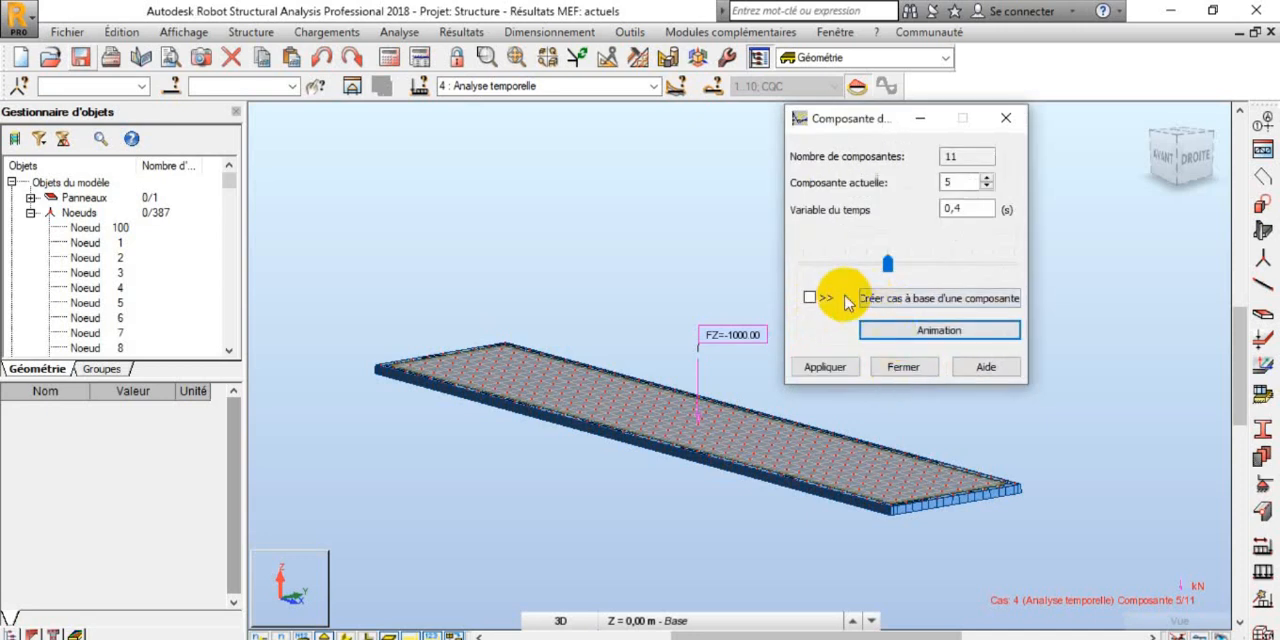
pyautogui.click(882, 303)
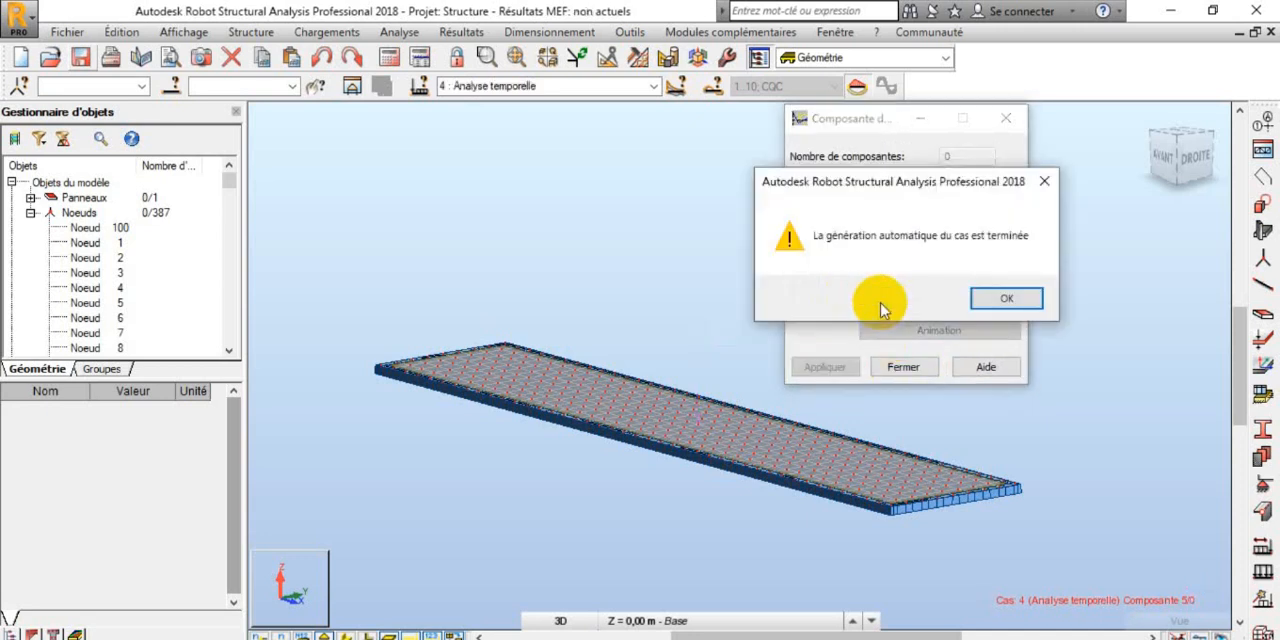
pyautogui.click(990, 298)
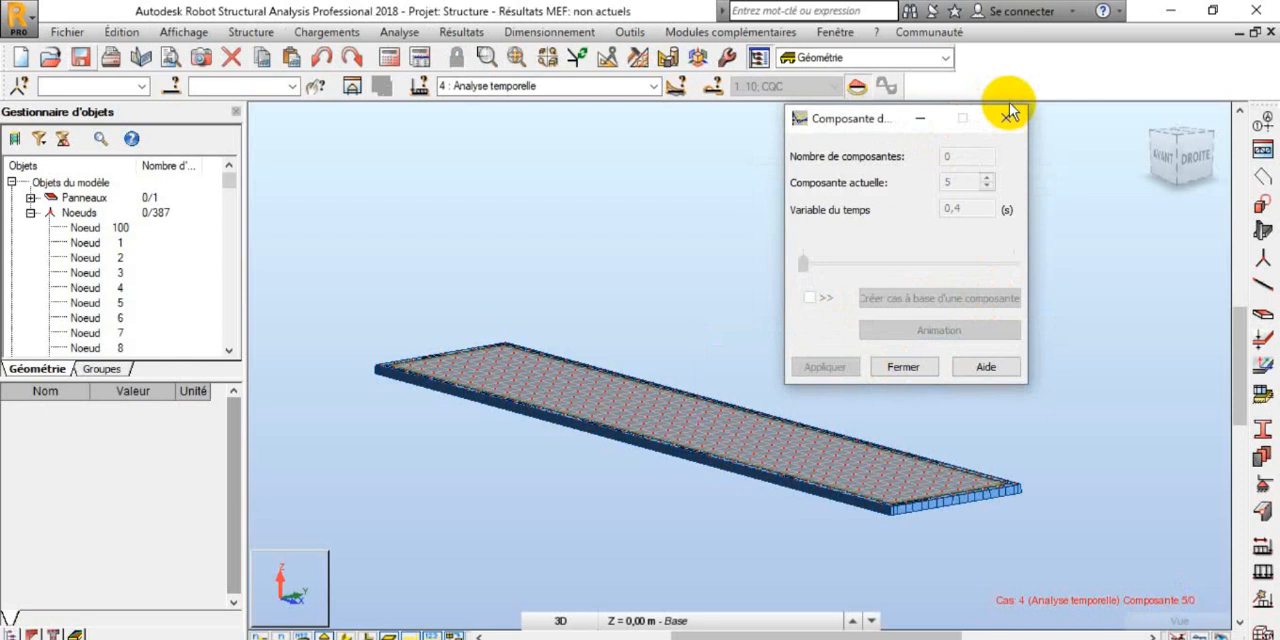
# Step: Close the component settings of case 4 : Analyse temporelle and return to the 3D view of the panel
pyautogui.click(998, 127)
pyautogui.scroll(4, 642, 396)
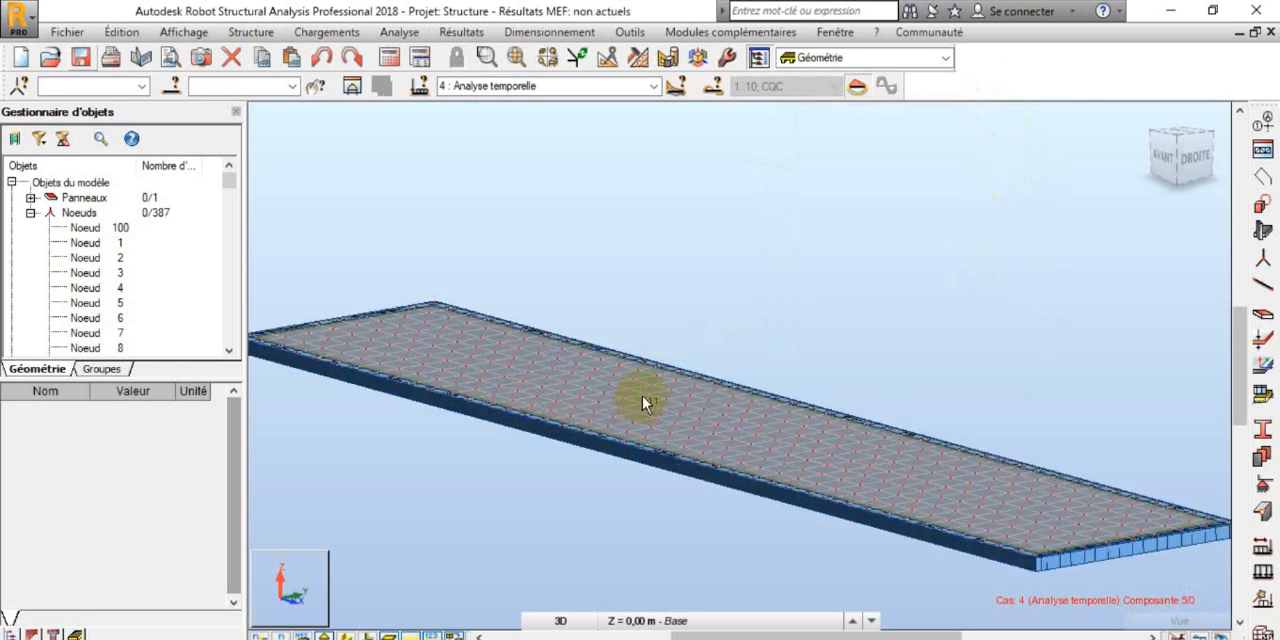
pyautogui.scroll(-5, 643, 392)
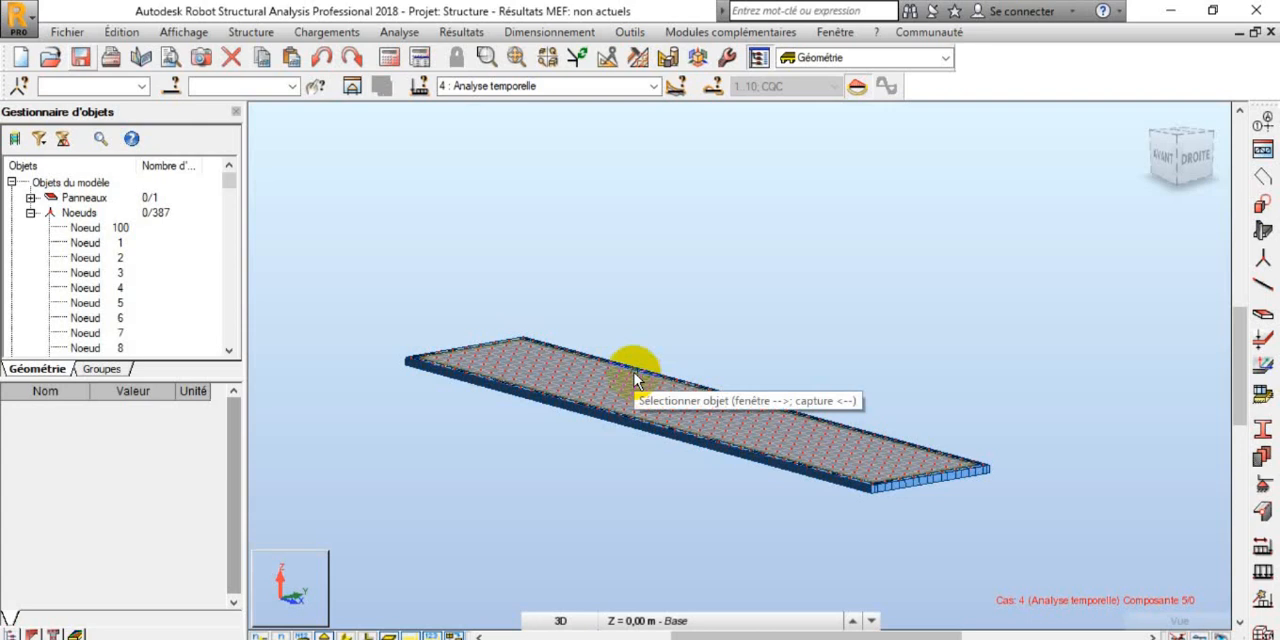
pyautogui.scroll(-1, 688, 388)
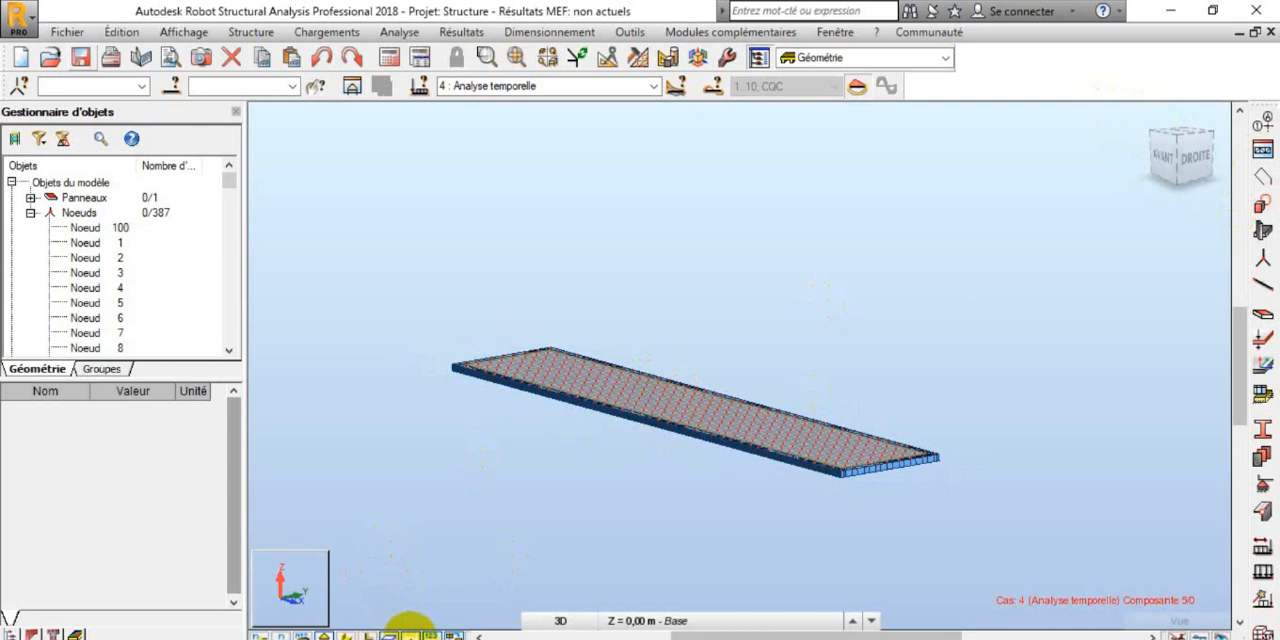
pyautogui.click(410, 636)
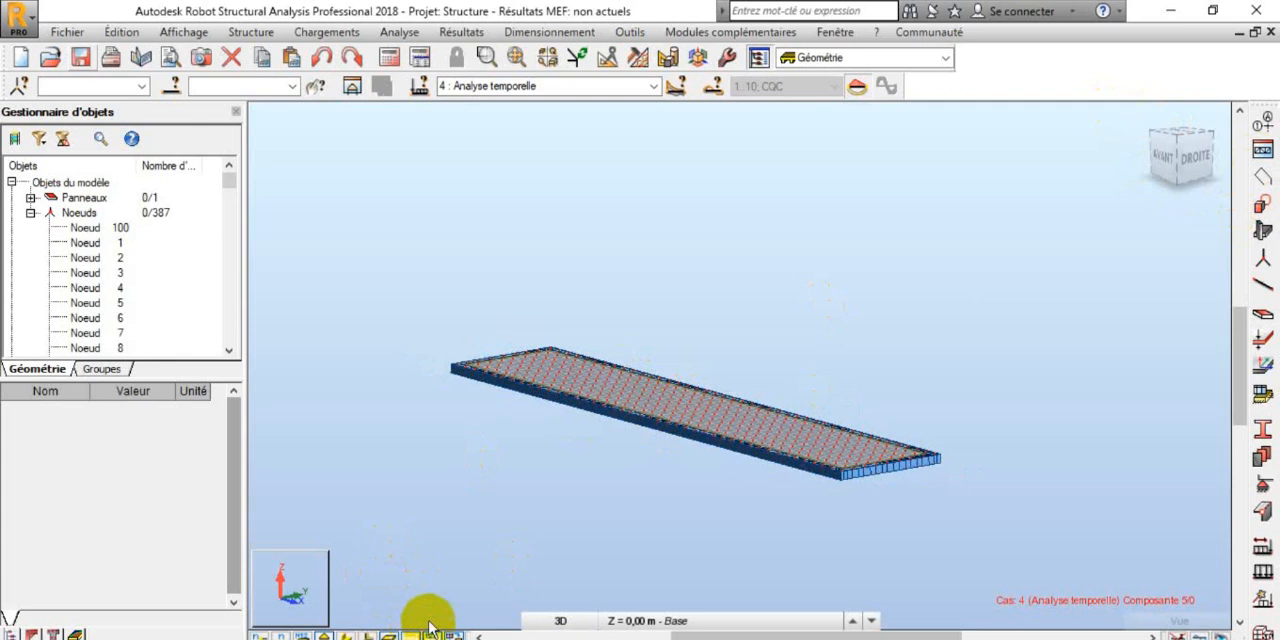
pyautogui.keyDown('shift'); pyautogui.moveTo(762, 372); pyautogui.dragTo(737, 400, button='middle'); pyautogui.keyUp('shift')
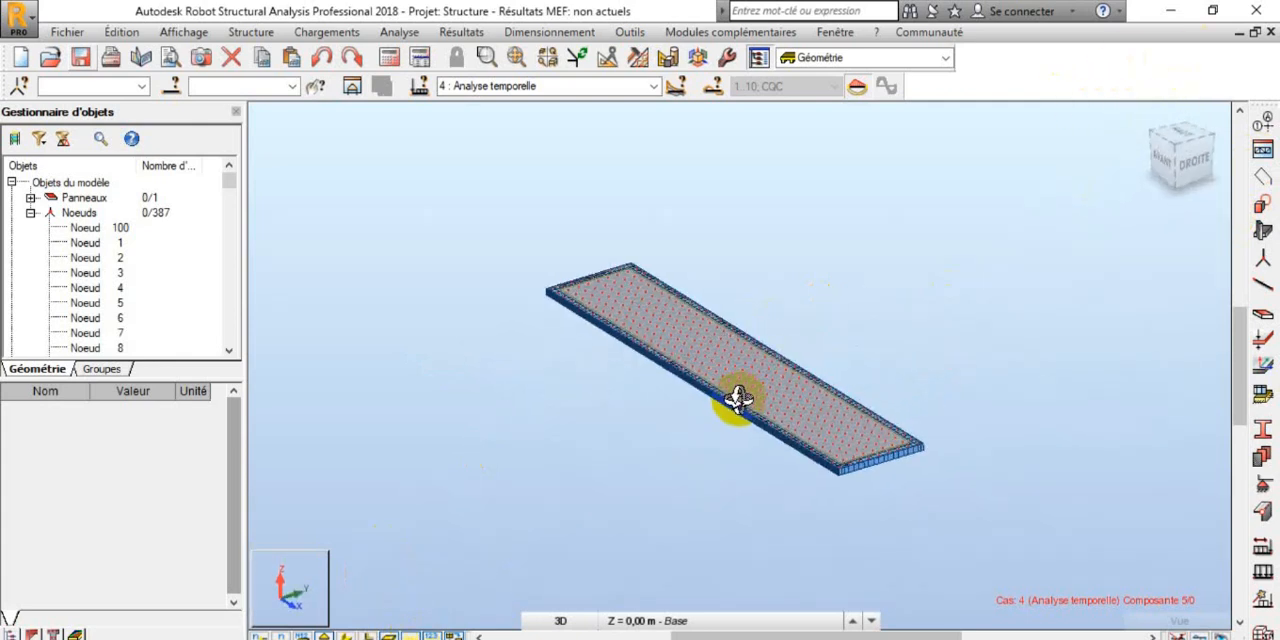
# Step: Display load case 2 : CHOC and inspect its point force on the panel from the side
pyautogui.click(656, 87)
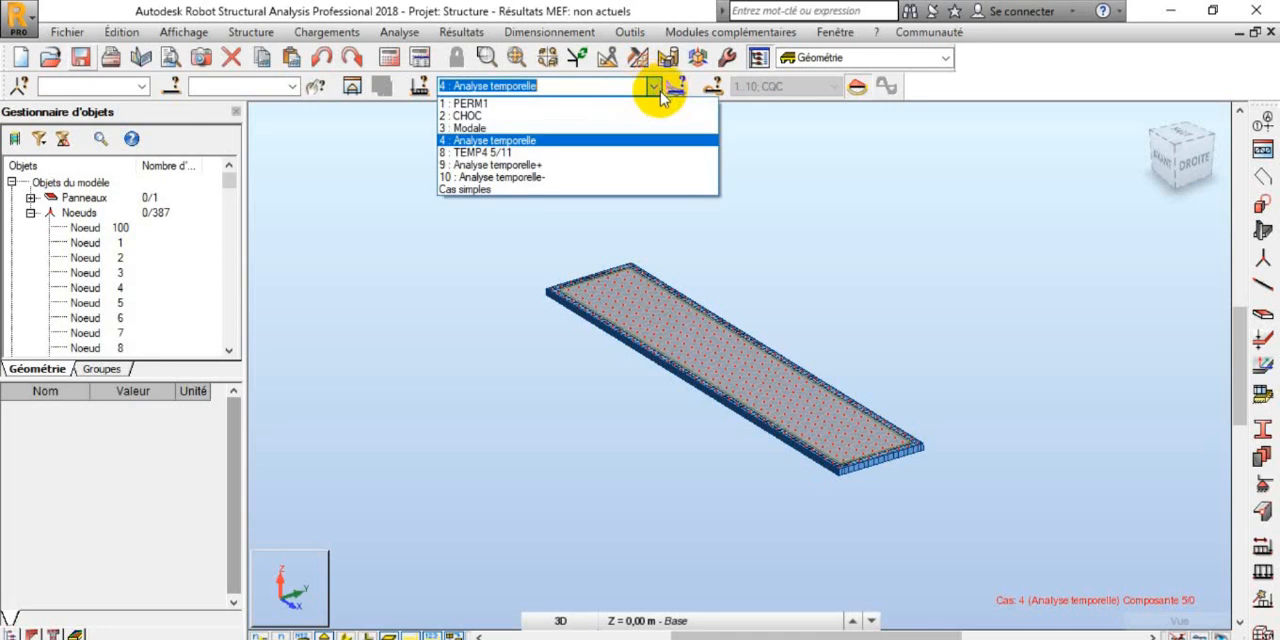
pyautogui.click(612, 116)
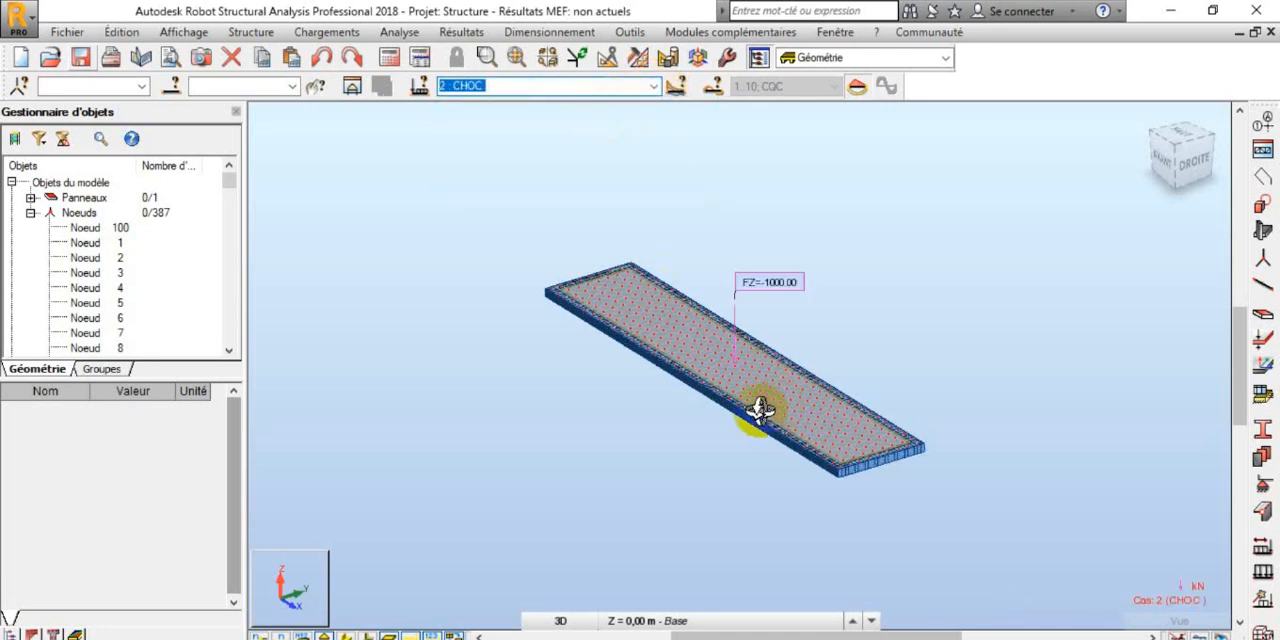
pyautogui.keyDown('shift'); pyautogui.moveTo(749, 394); pyautogui.dragTo(770, 369, button='middle'); pyautogui.keyUp('shift')
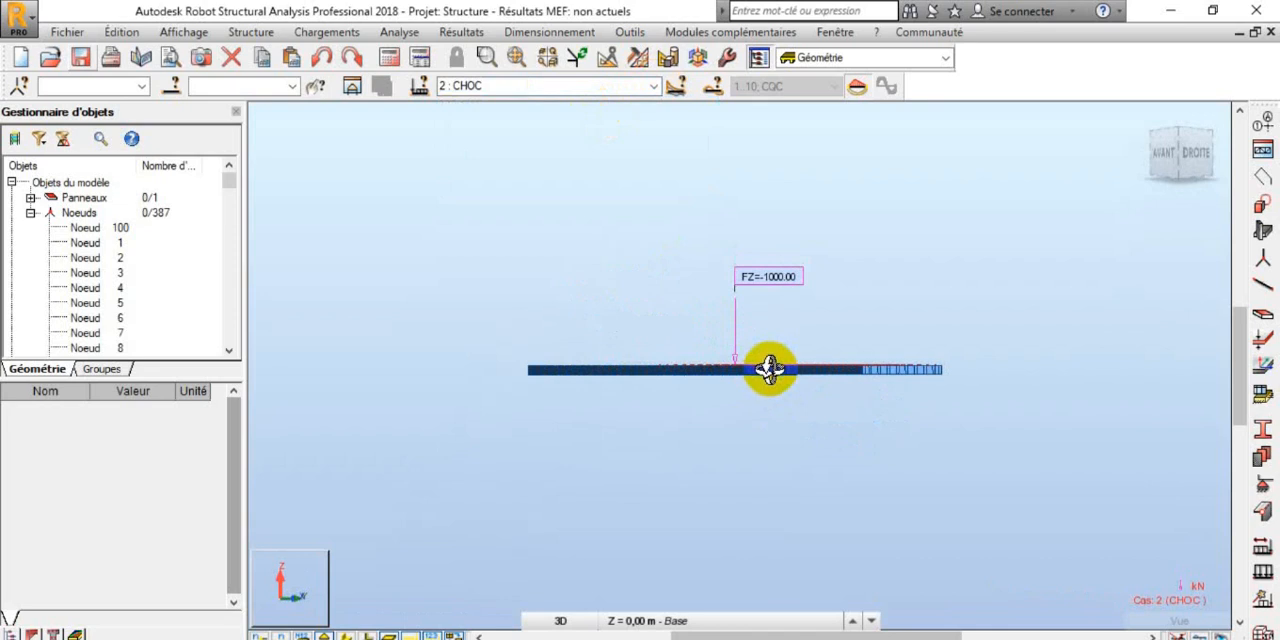
pyautogui.keyDown('shift'); pyautogui.moveTo(767, 370); pyautogui.dragTo(791, 360, button='middle'); pyautogui.keyUp('shift')
# Step: Display the component-based case 8 : TEMP4 5/11 and inspect its point force on the panel
pyautogui.click(655, 86)
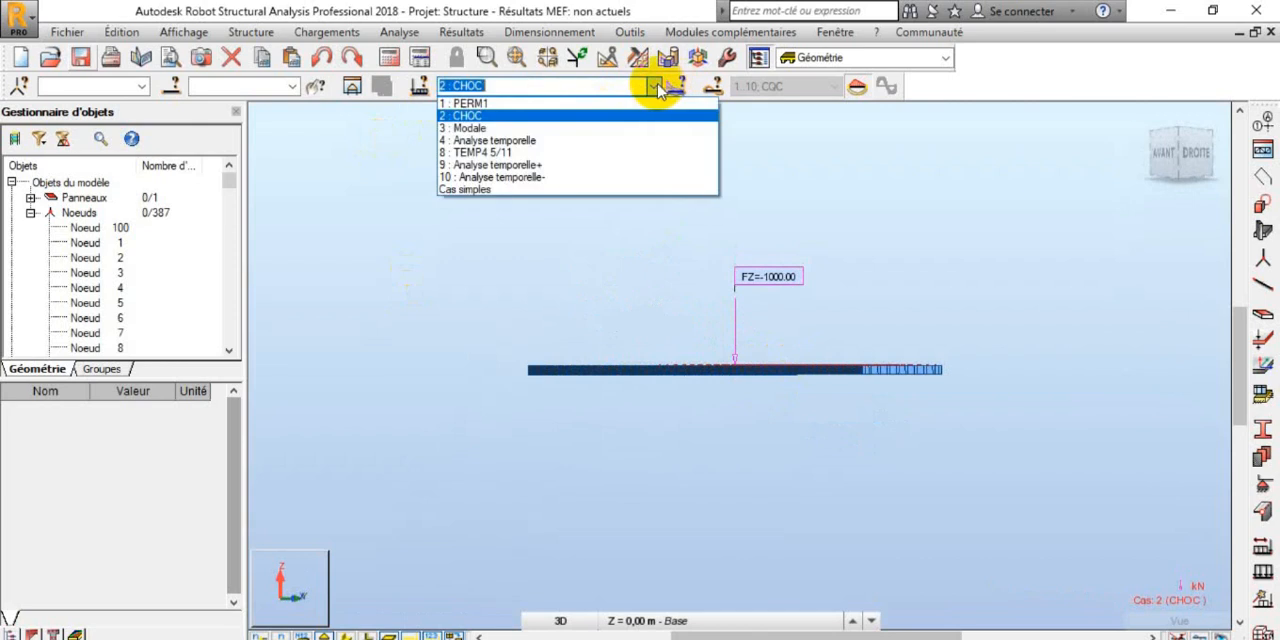
pyautogui.click(640, 157)
pyautogui.moveTo(771, 323); pyautogui.dragTo(849, 389, button='middle')
pyautogui.scroll(5, 800, 380)
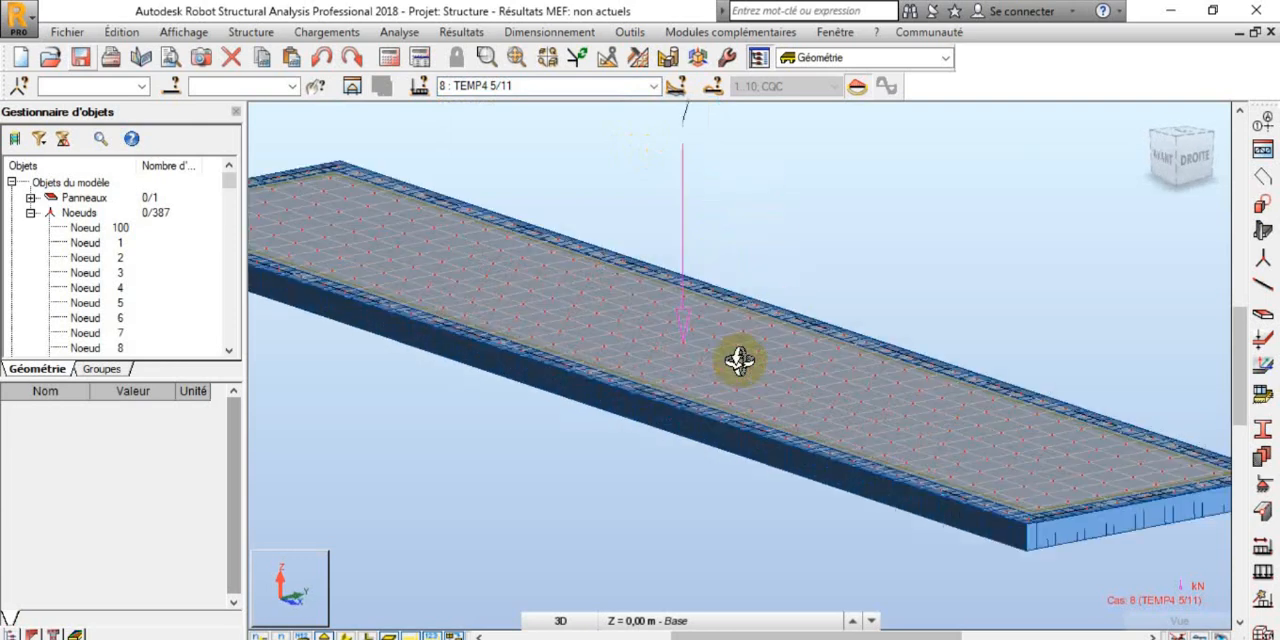
pyautogui.scroll(-5, 729, 350)
pyautogui.keyDown('shift'); pyautogui.moveTo(737, 366); pyautogui.dragTo(733, 358, button='middle'); pyautogui.keyUp('shift')
pyautogui.scroll(4, 700, 330)
pyautogui.scroll(-5, 760, 370)
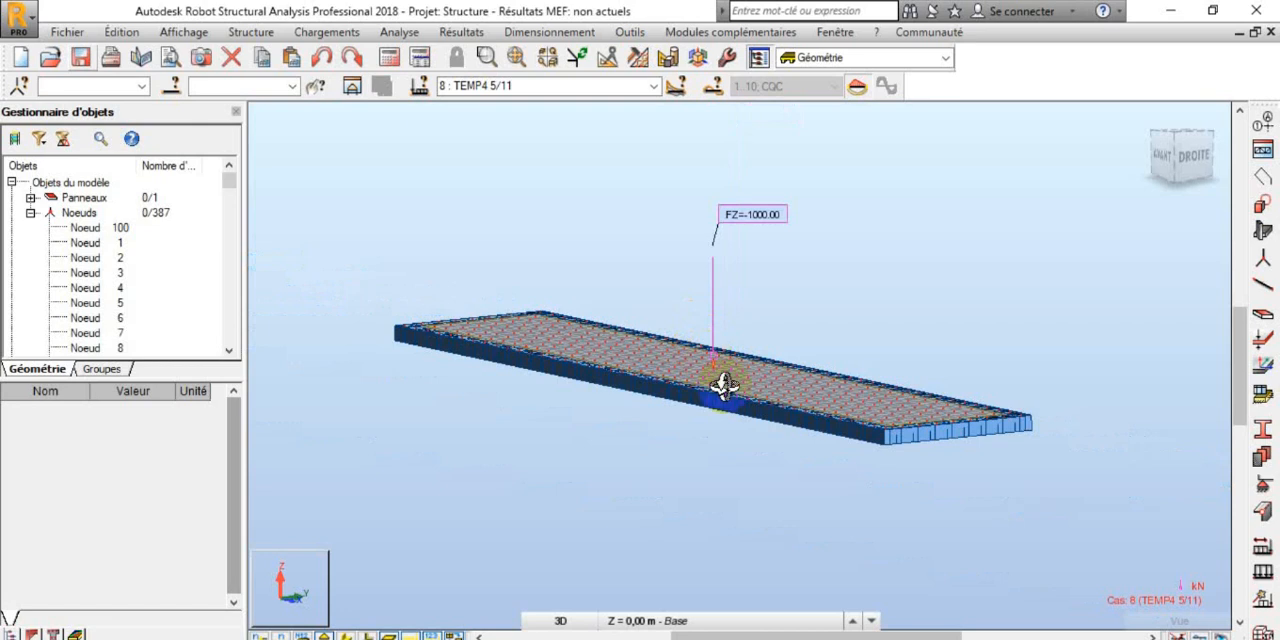
# Step: Turn on the Déformée diagram for case 8 : TEMP4 5/11 and start its deformation animation
pyautogui.click(460, 32)
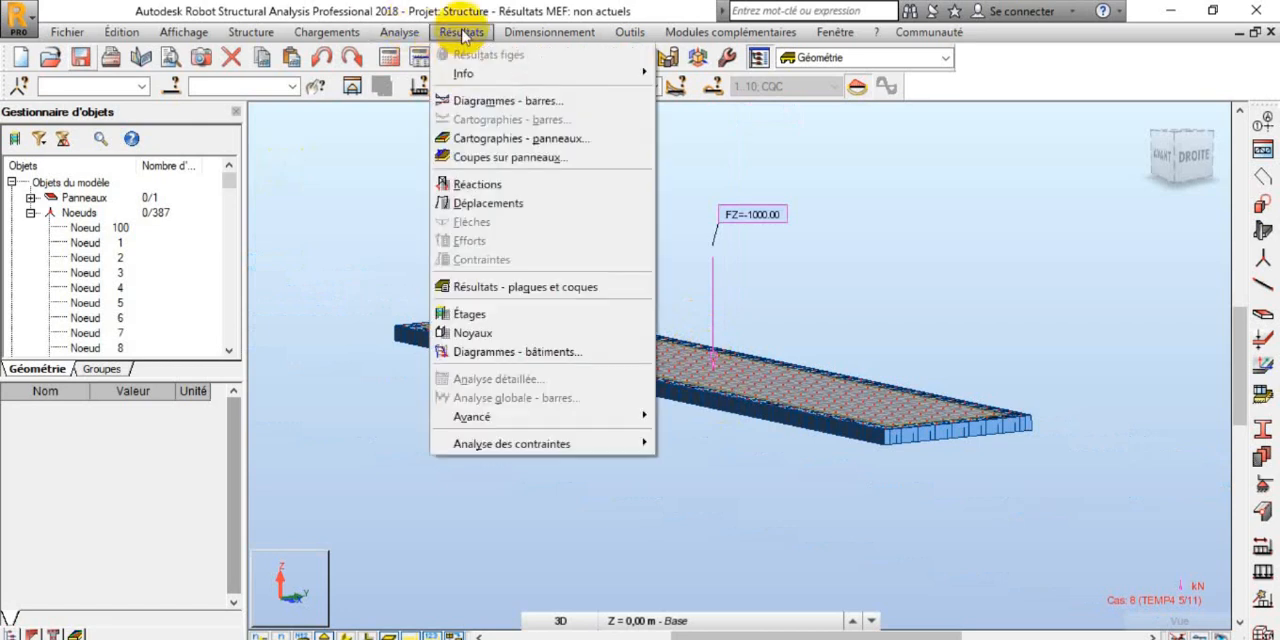
pyautogui.click(490, 100)
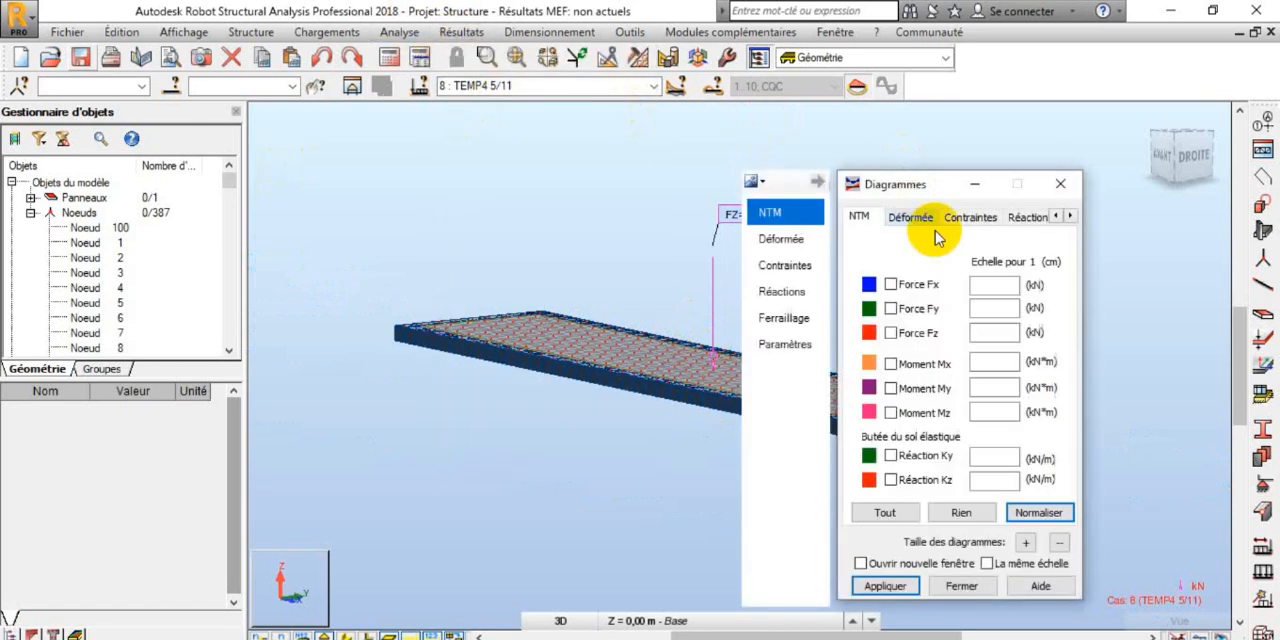
pyautogui.click(910, 217)
pyautogui.click(918, 281)
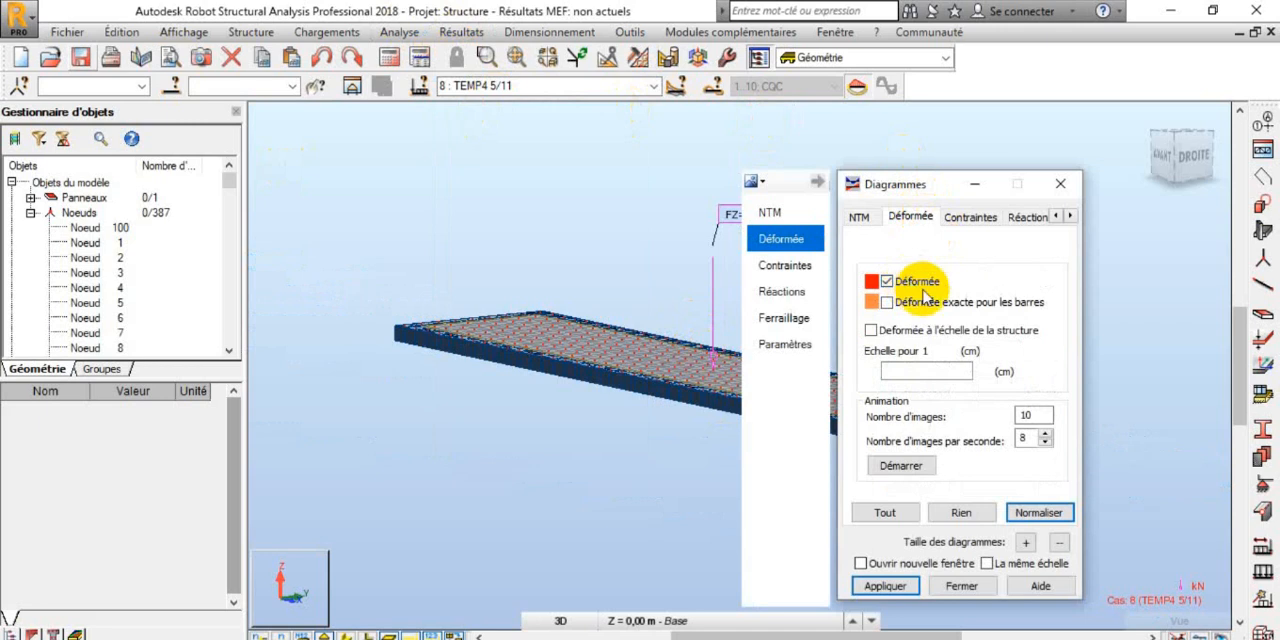
pyautogui.click(903, 466)
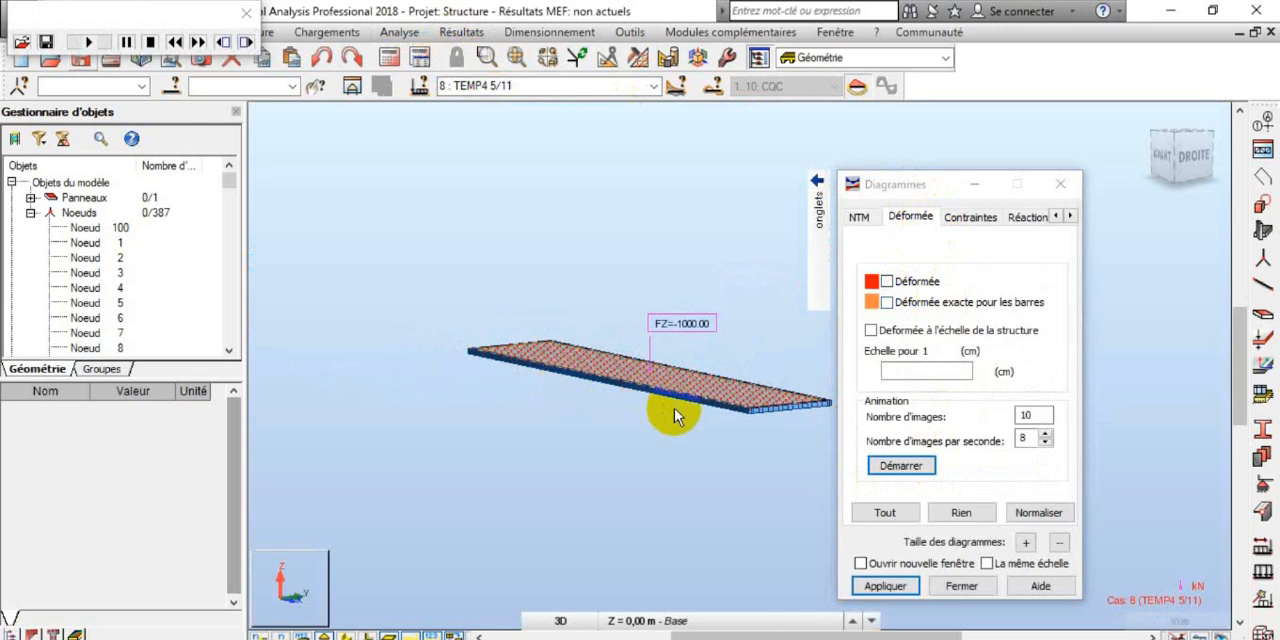
pyautogui.click(887, 281)
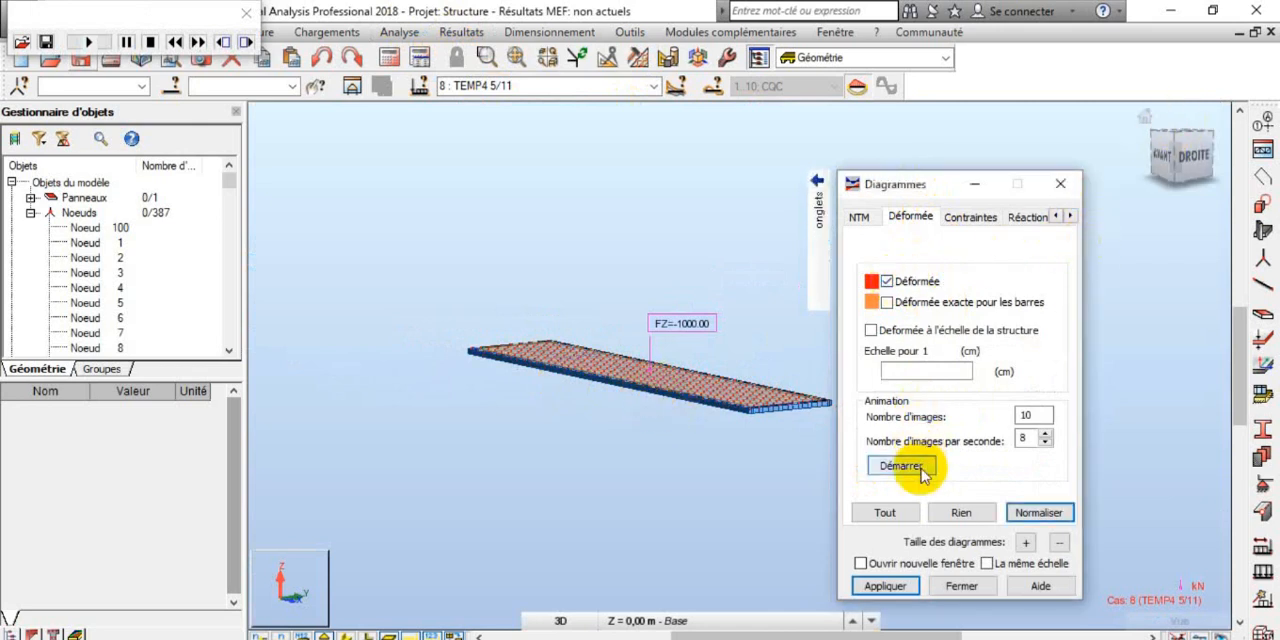
pyautogui.click(918, 468)
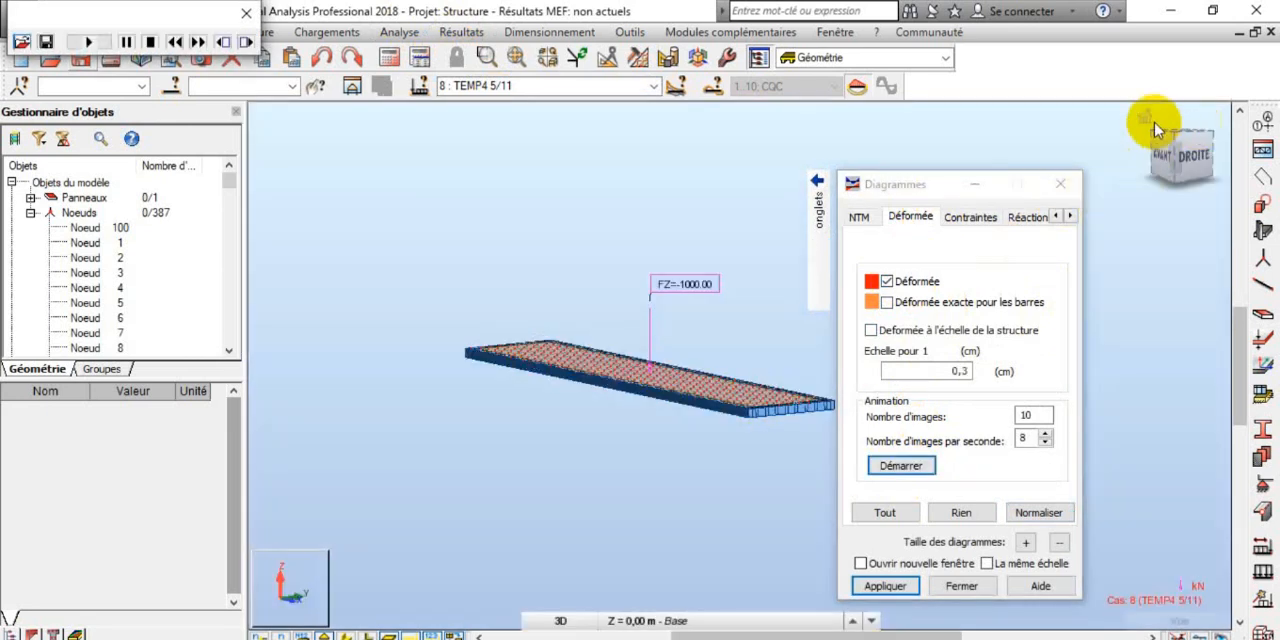
# Step: Replay the TEMP4 5/11 deformation animation with the panel seen from the front
pyautogui.click(1147, 118)
pyautogui.keyDown('shift'); pyautogui.moveTo(508, 397); pyautogui.dragTo(531, 364, button='middle'); pyautogui.keyUp('shift')
pyautogui.click(886, 282)
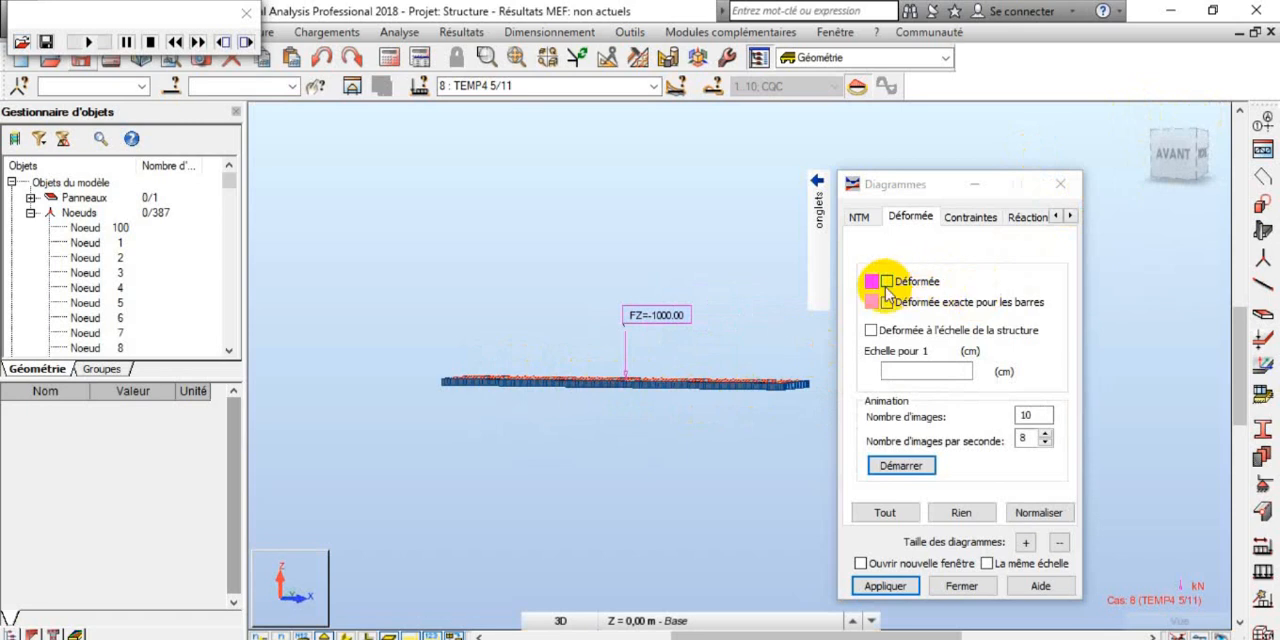
pyautogui.click(903, 466)
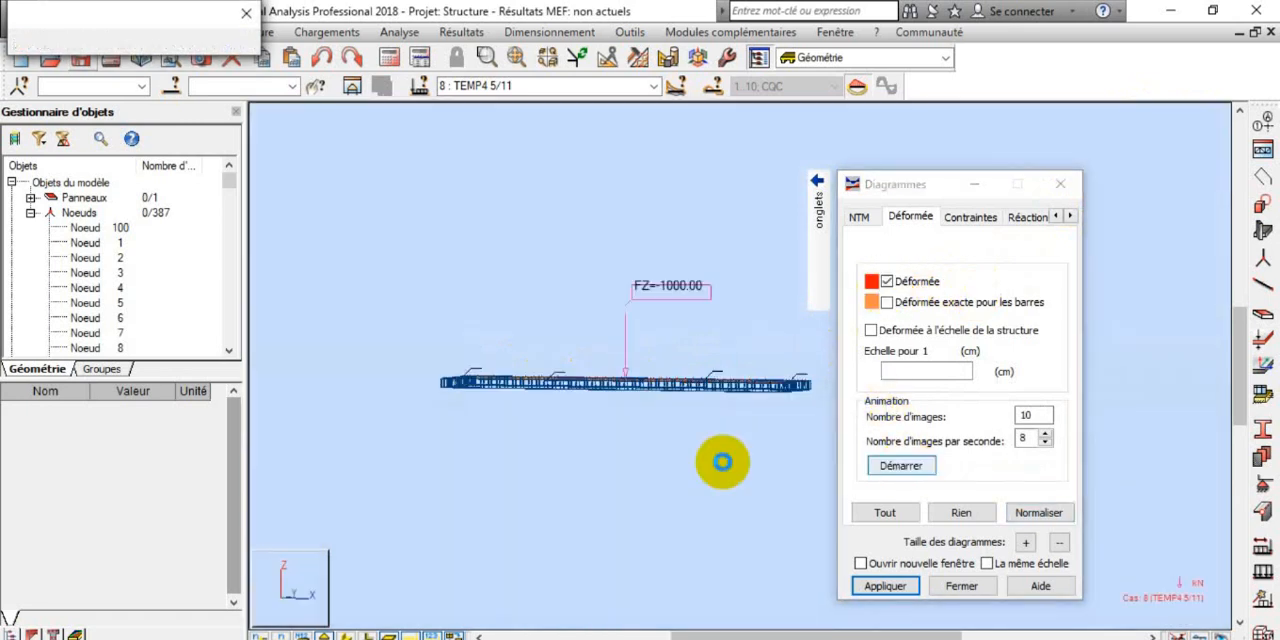
pyautogui.moveTo(645, 395); pyautogui.dragTo(766, 374)
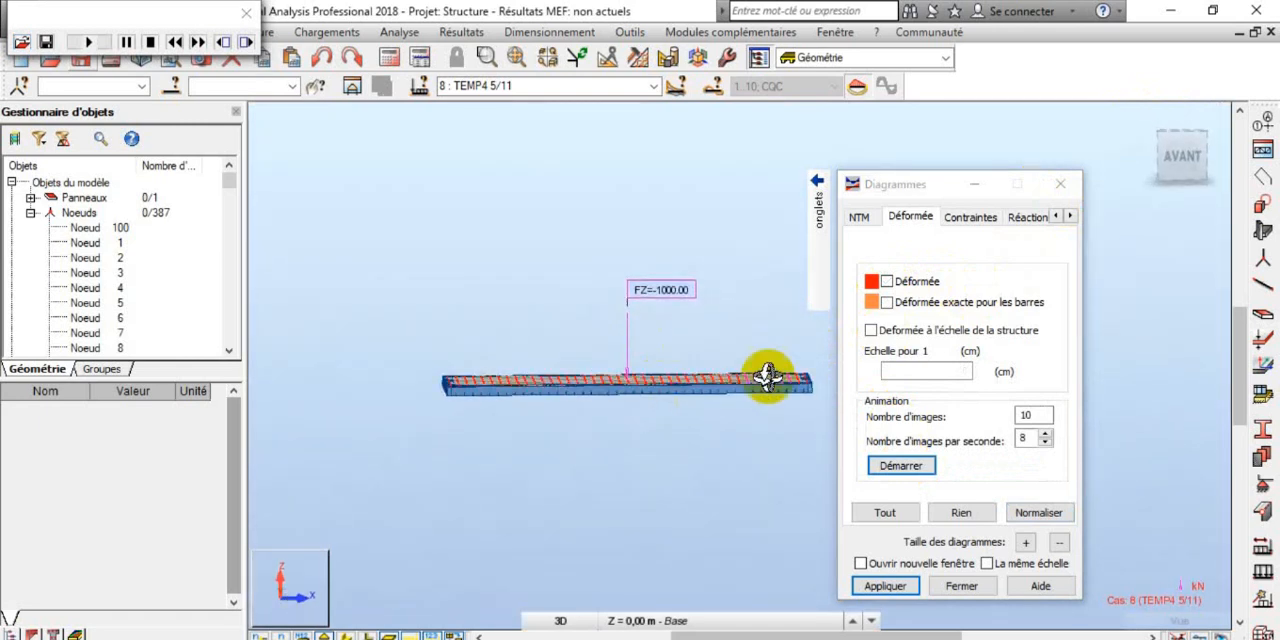
# Step: Apply the Déformée diagram to show the static deformed shape of the panel for case 8 : TEMP4 5/11
pyautogui.click(887, 282)
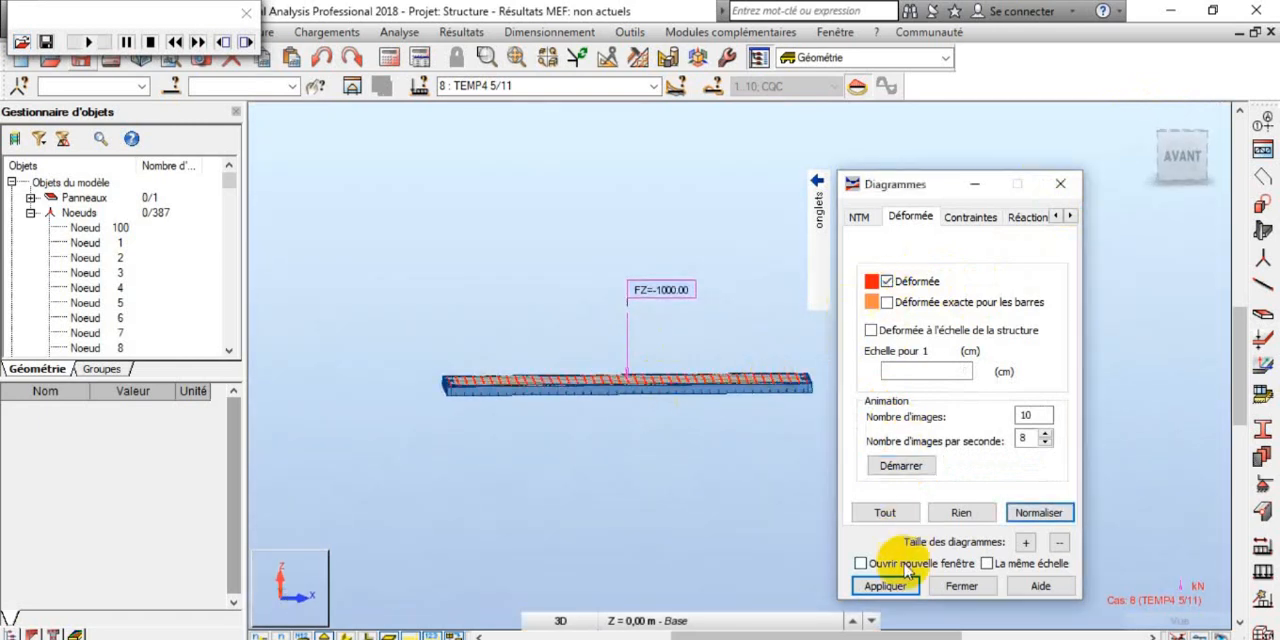
pyautogui.click(885, 587)
pyautogui.moveTo(690, 405); pyautogui.dragTo(655, 400)
pyautogui.scroll(6, 640, 378)
pyautogui.scroll(-4, 639, 379)
pyautogui.moveTo(657, 392)
pyautogui.mouseDown()
pyautogui.moveTo(680, 383)
pyautogui.moveTo(617, 374)
pyautogui.moveTo(522, 388)
pyautogui.moveTo(400, 357)
pyautogui.moveTo(491, 451)
pyautogui.moveTo(640, 432)
pyautogui.moveTo(594, 363)
pyautogui.moveTo(589, 384)
pyautogui.moveTo(603, 394)
pyautogui.moveTo(603, 380)
pyautogui.mouseUp()
# Step: Run the deformation animation again with the deformed shape displayed, and check the maximum displacement for TEMP4 5/11
pyautogui.click(901, 465)
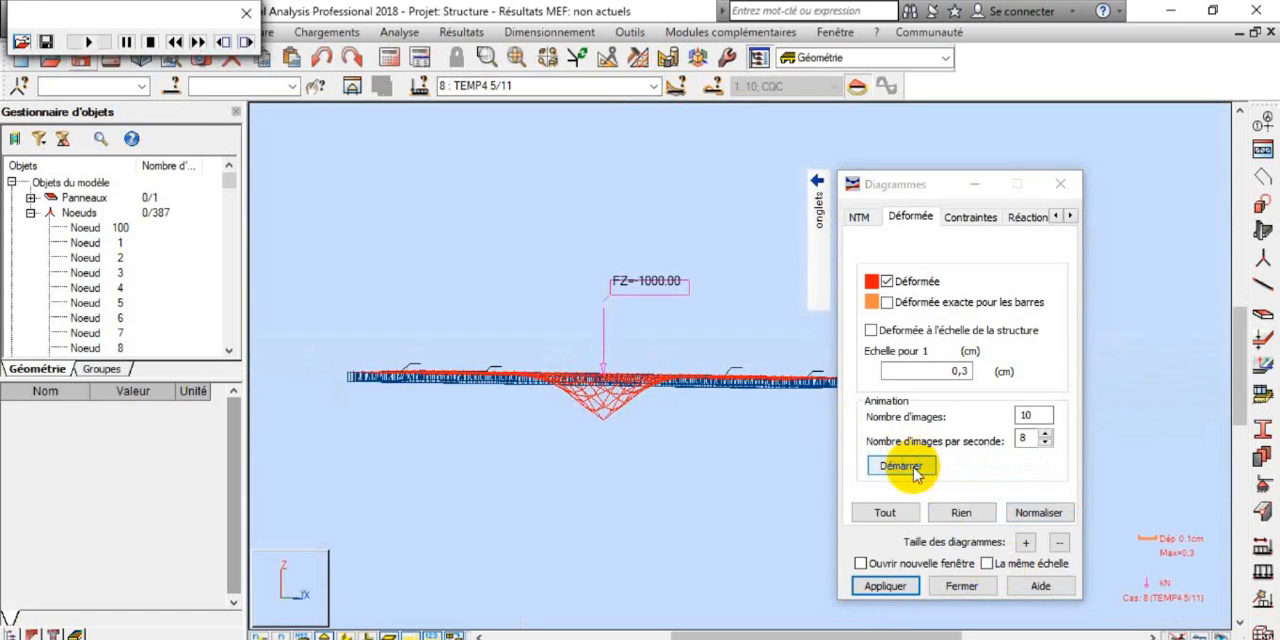
pyautogui.click(913, 468)
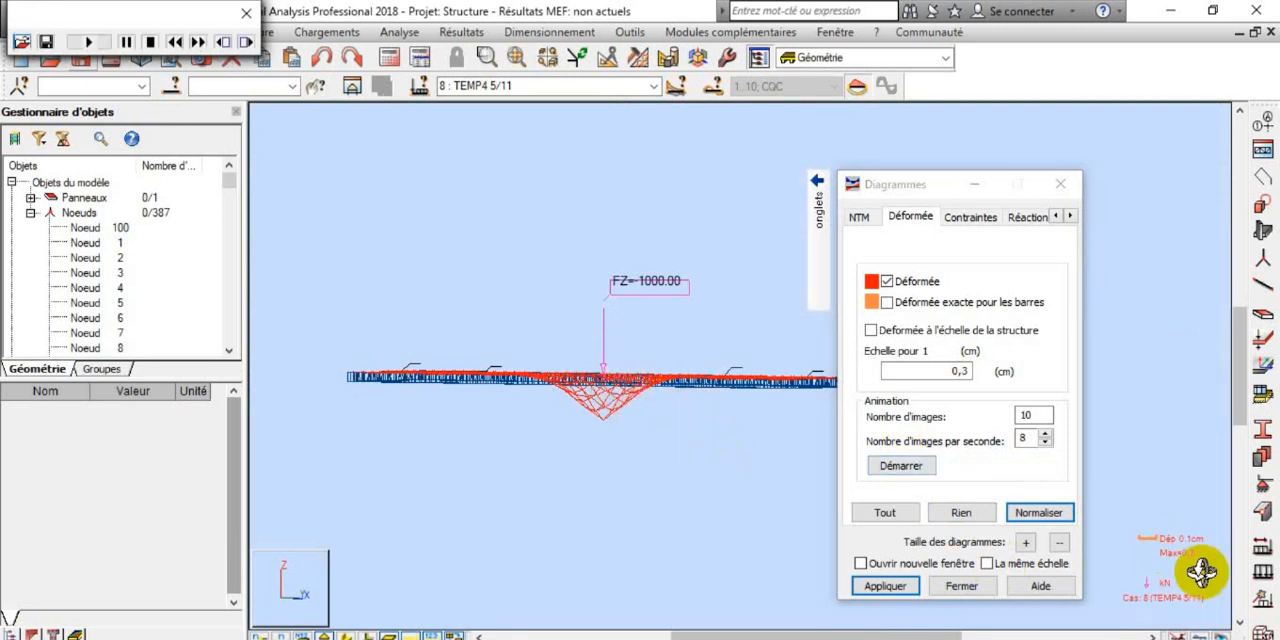
pyautogui.scroll(2, 1197, 565)
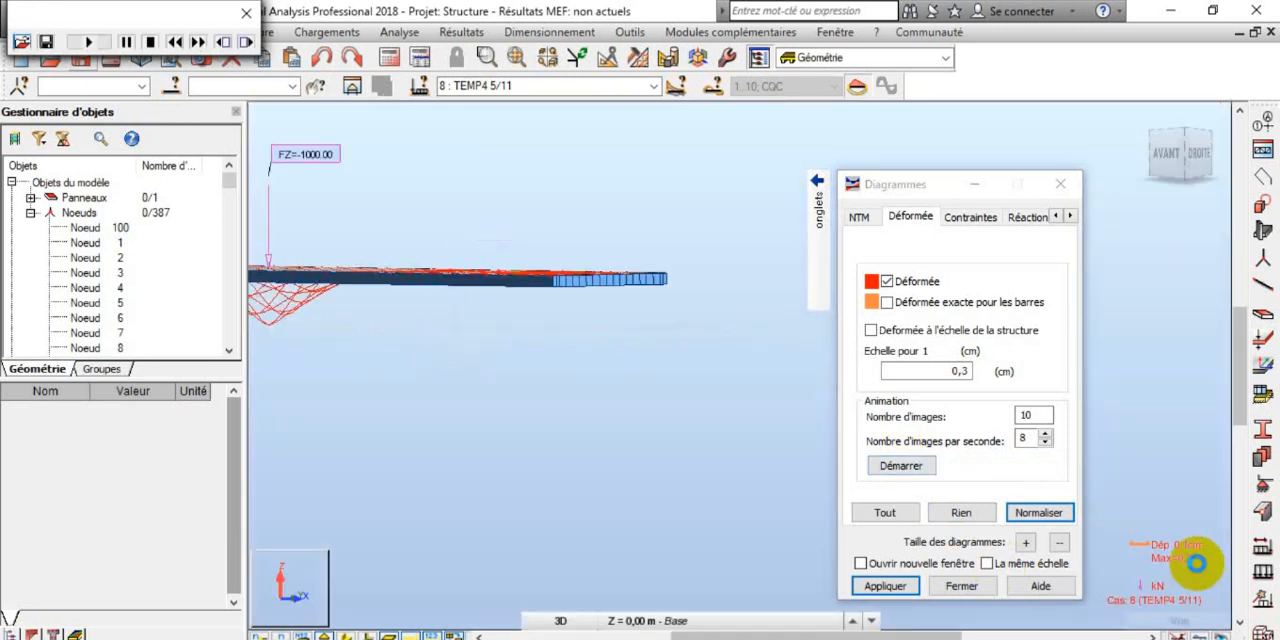
pyautogui.scroll(-2, 1197, 564)
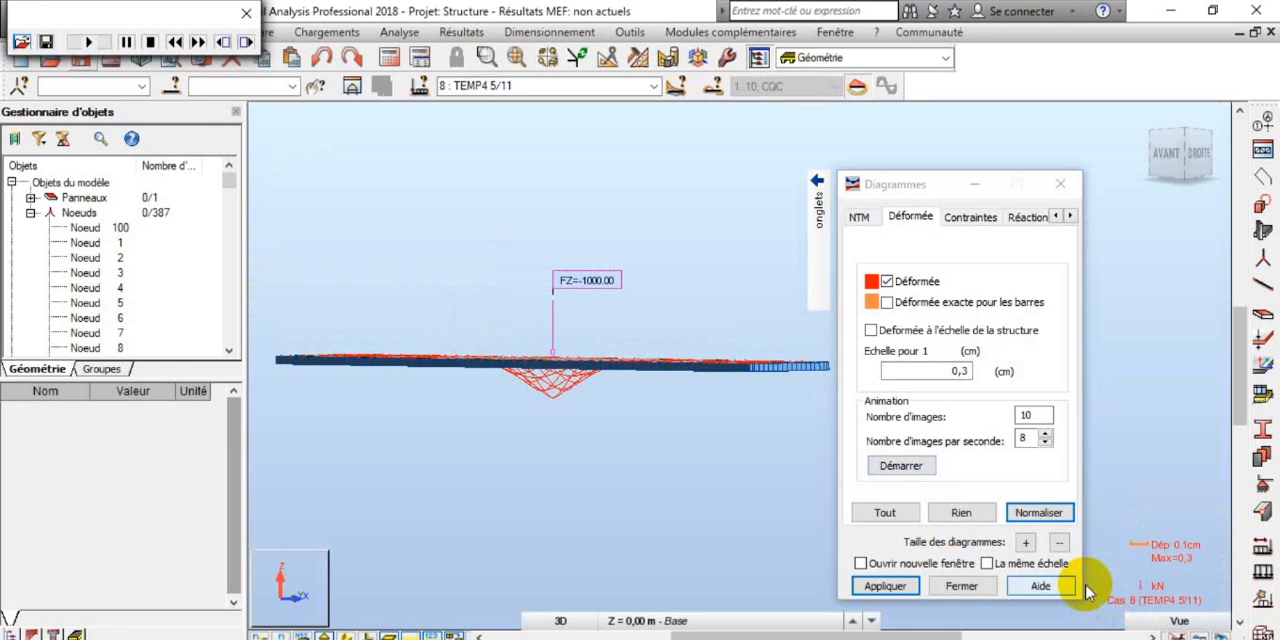
# Step: Compare the deformed shapes of case 4 : Analyse temporelle and case 2 : CHOC, applying the diagram to each
pyautogui.click(653, 86)
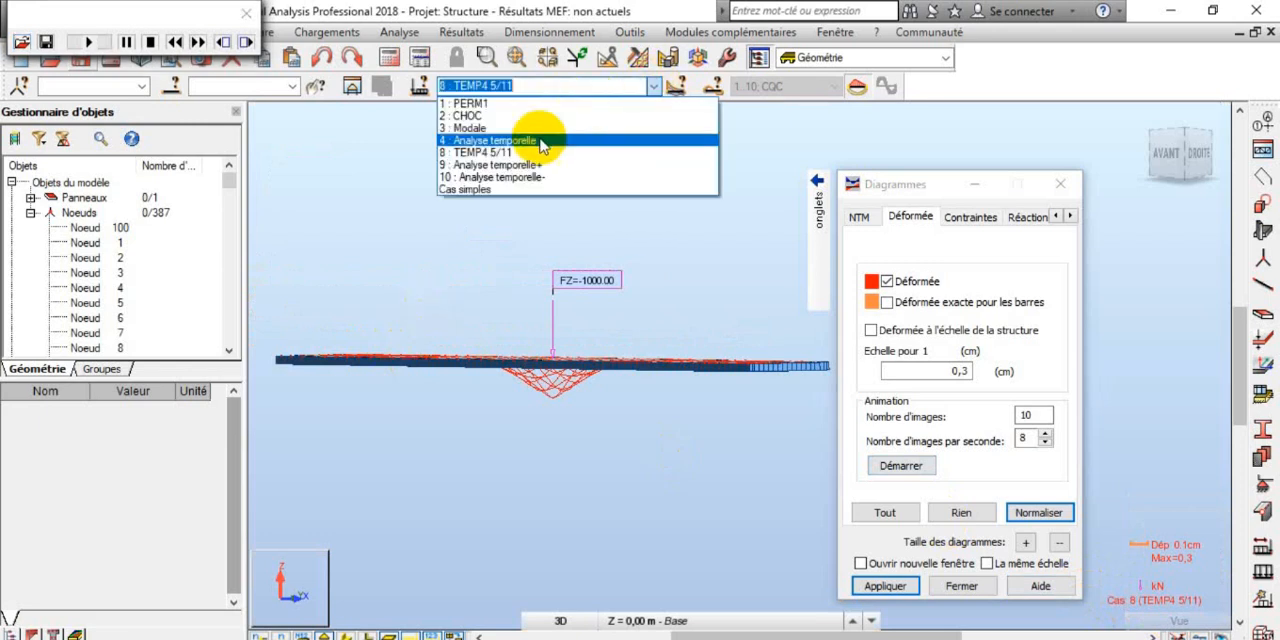
pyautogui.click(540, 143)
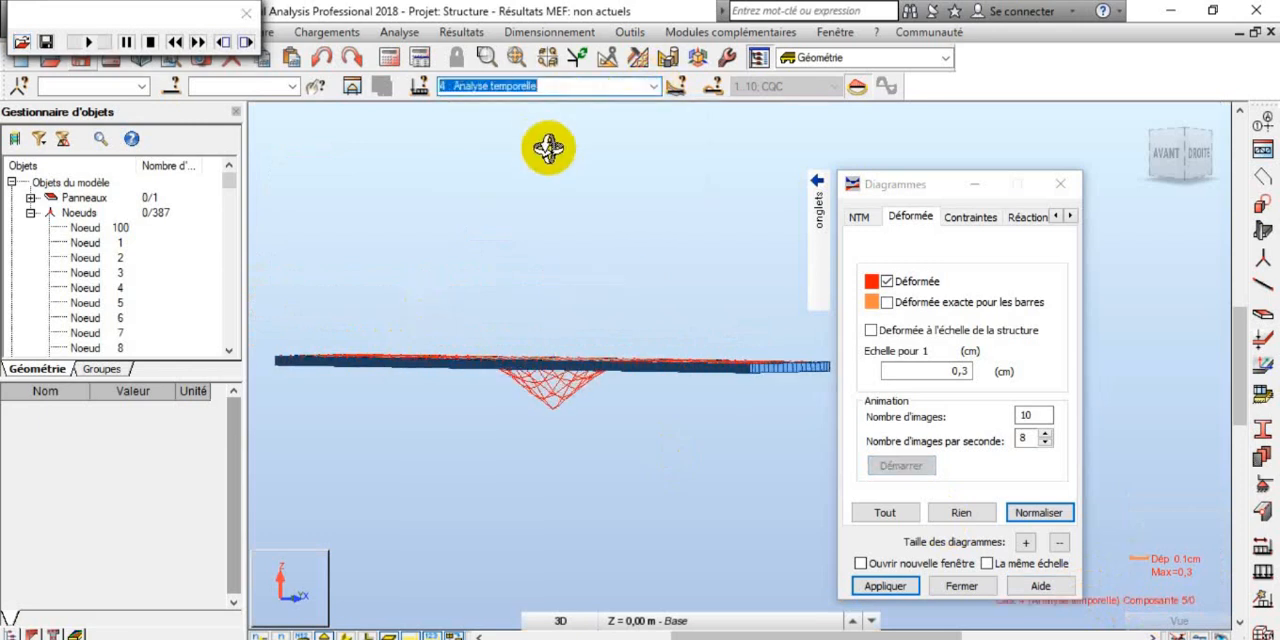
pyautogui.click(903, 589)
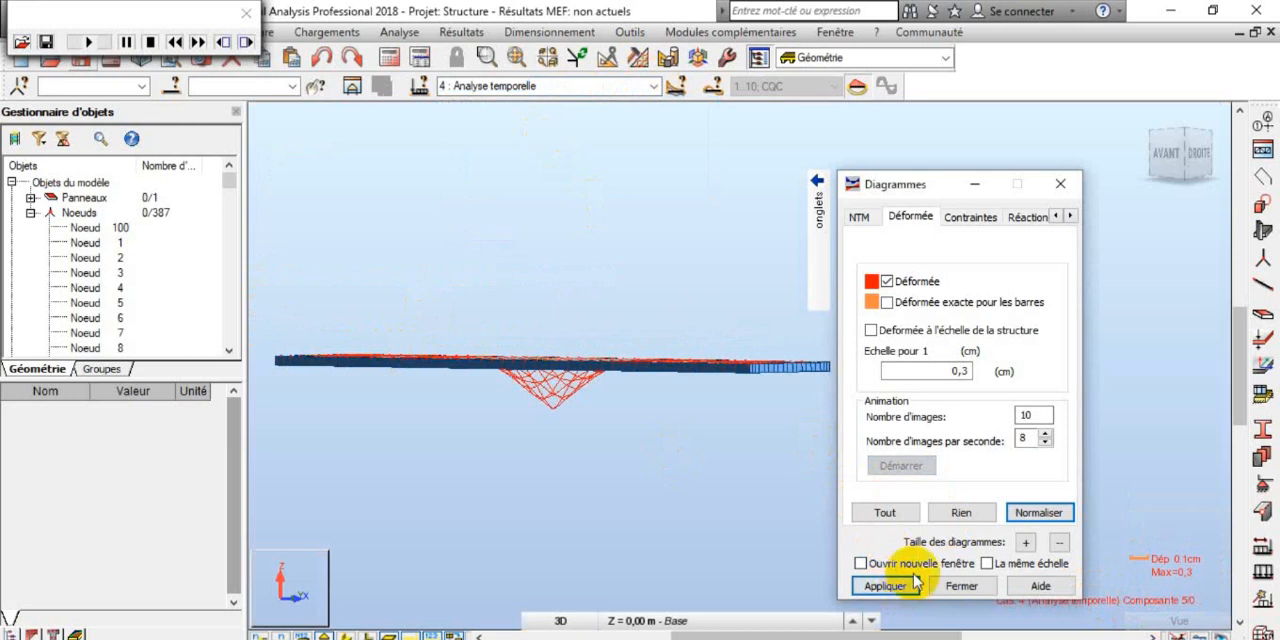
pyautogui.click(653, 86)
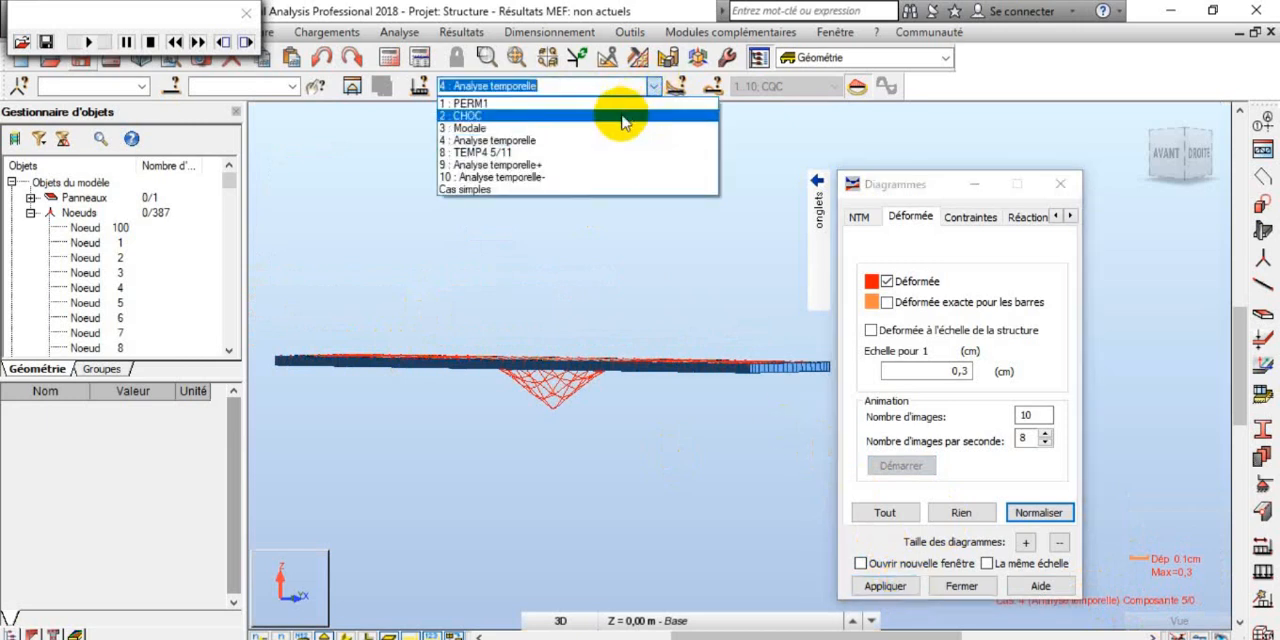
pyautogui.click(614, 115)
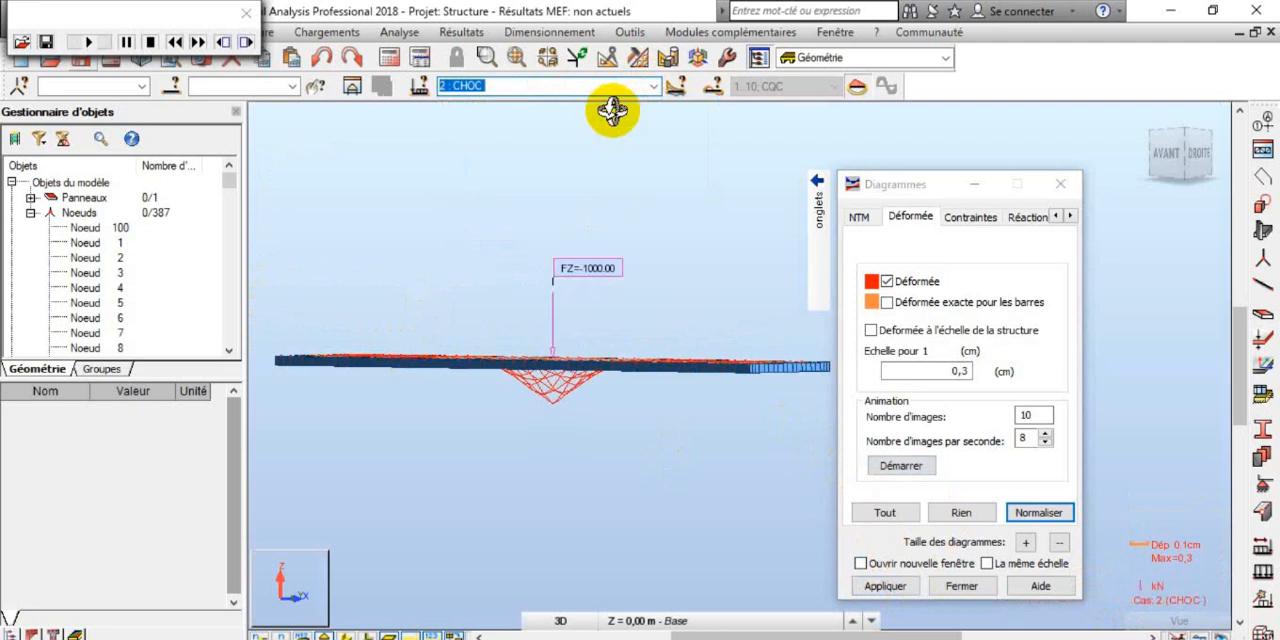
pyautogui.click(884, 584)
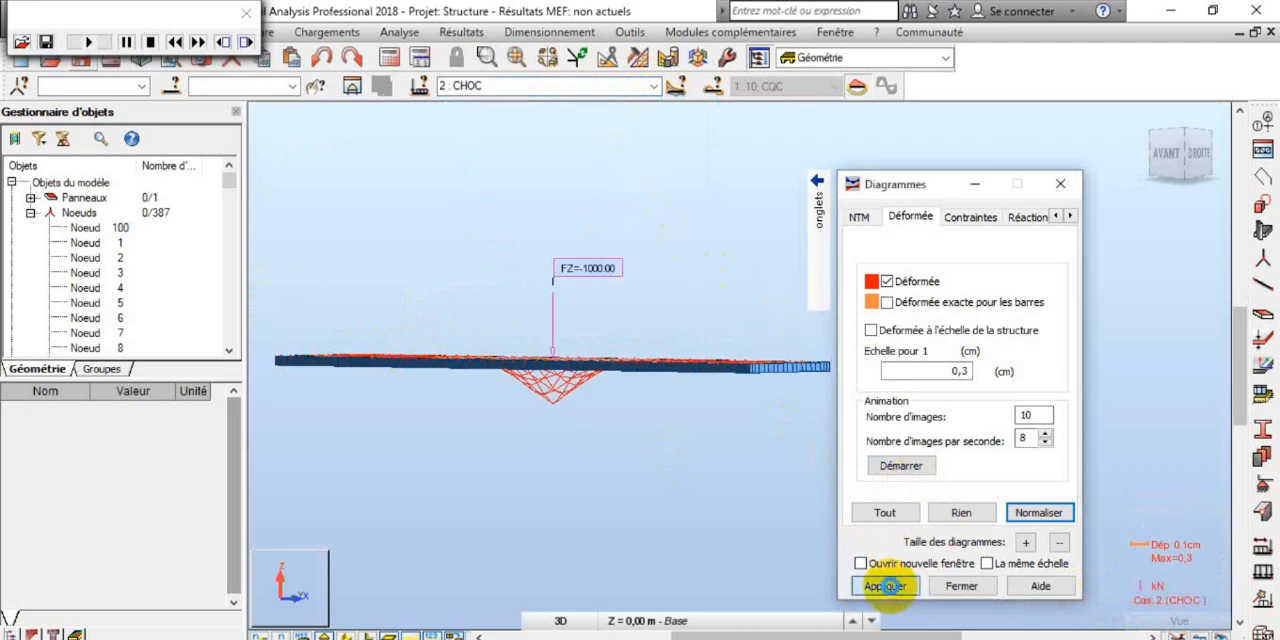
# Step: Rerun the calculations, choosing to save the results and pass to the next case despite missing eigenvalues, and dismiss the calculation messages
pyautogui.click(389, 57)
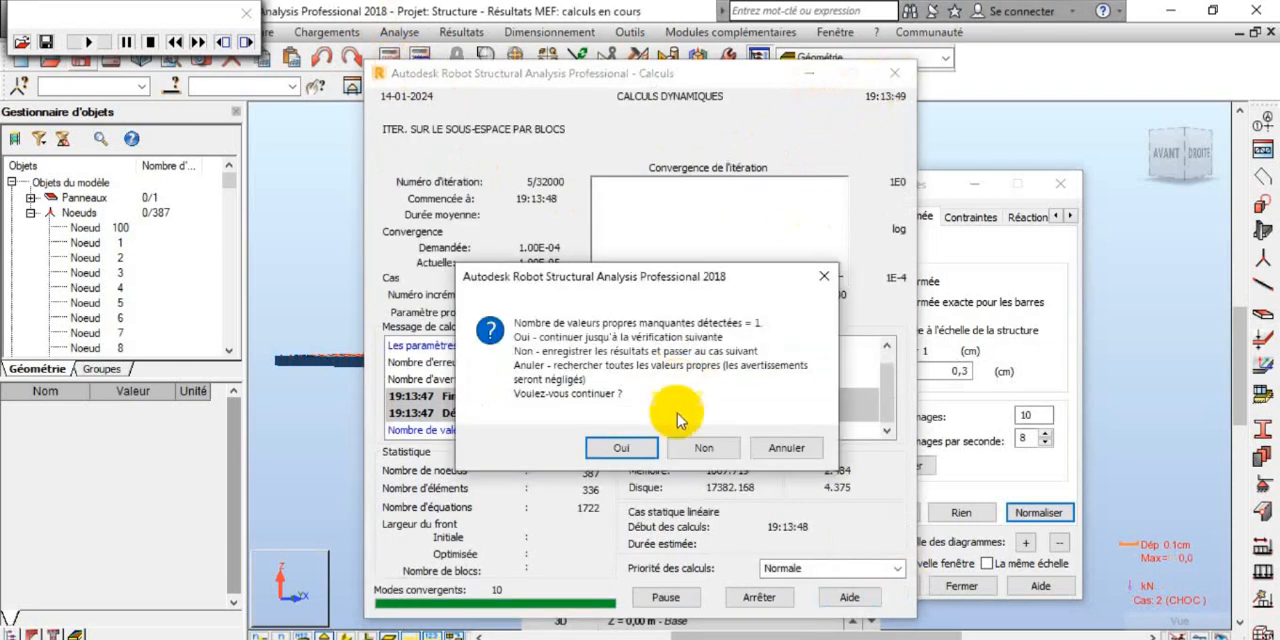
pyautogui.click(680, 447)
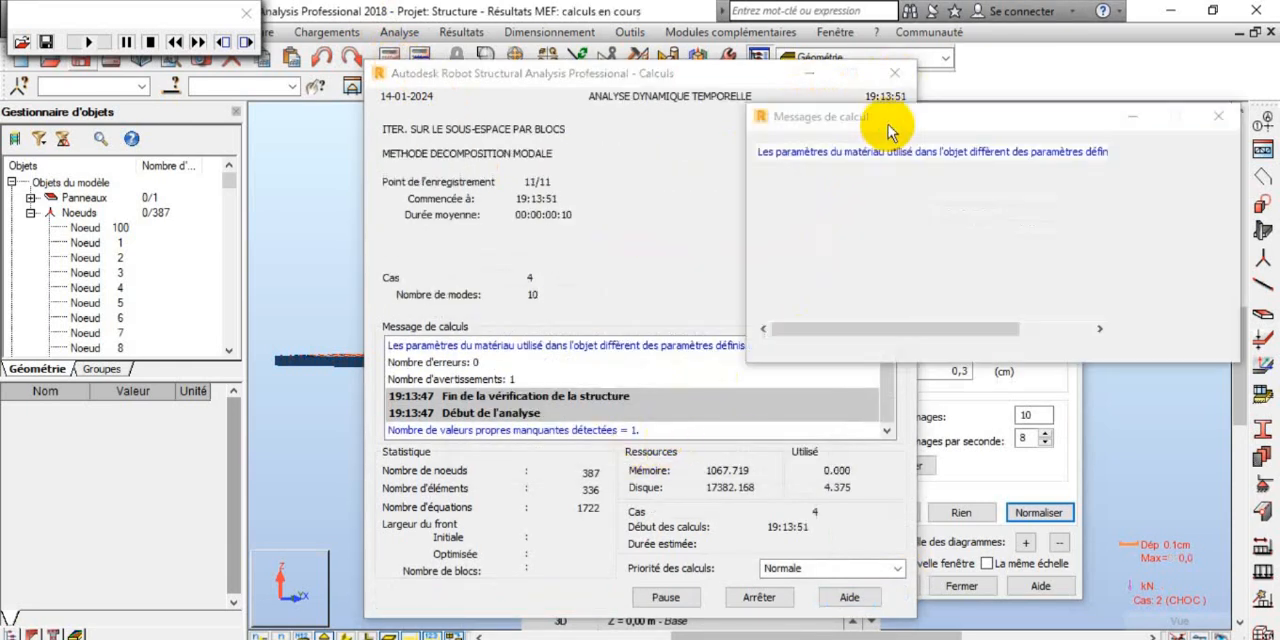
pyautogui.click(1220, 116)
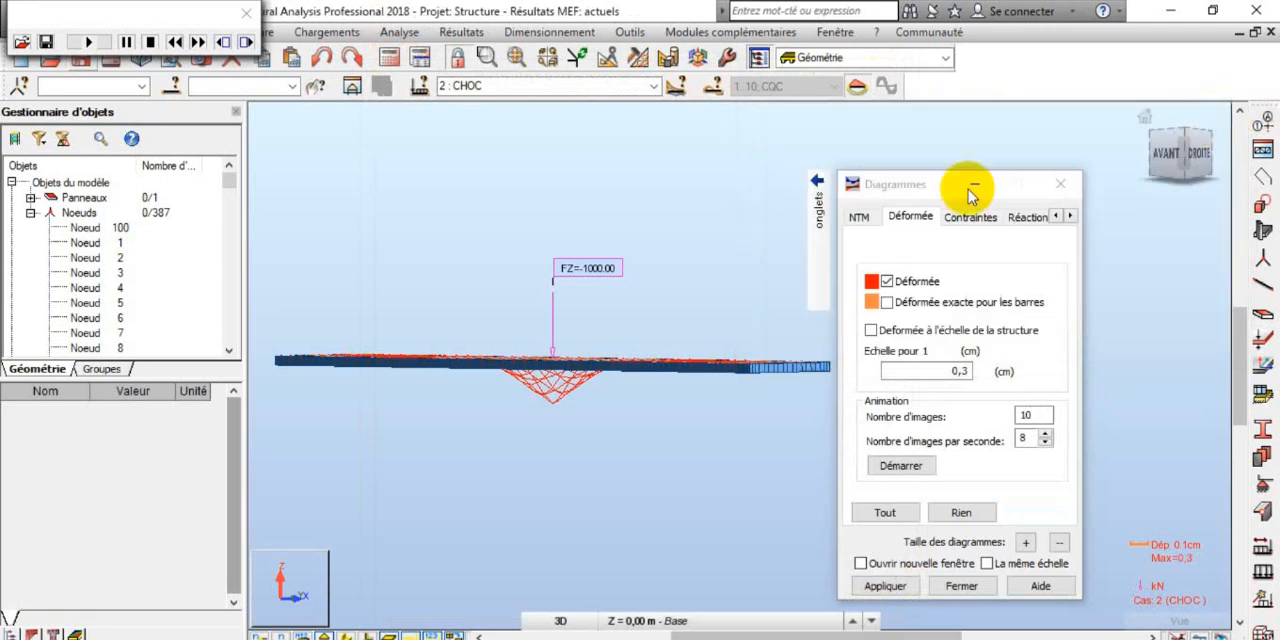
pyautogui.scroll(3, 562, 375)
pyautogui.scroll(-3, 562, 358)
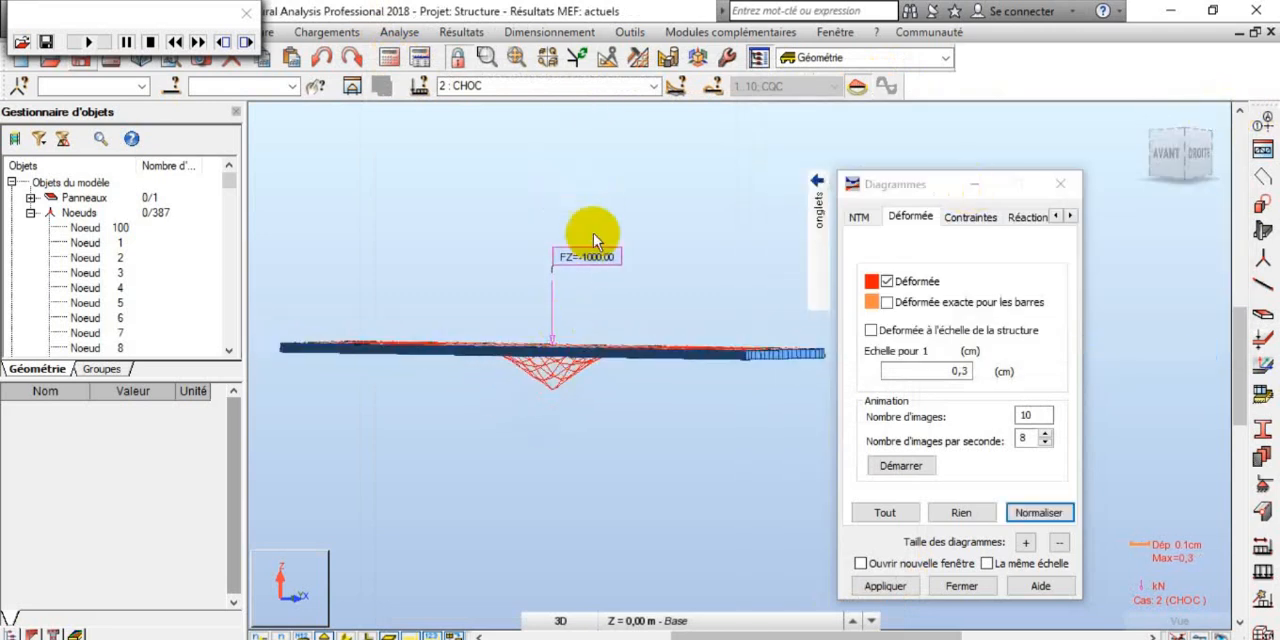
# Step: Apply the Déformée diagram to case 2 : CHOC and to case 8 : TEMP4 5/11, and start the animation for TEMP4 5/11
pyautogui.click(885, 586)
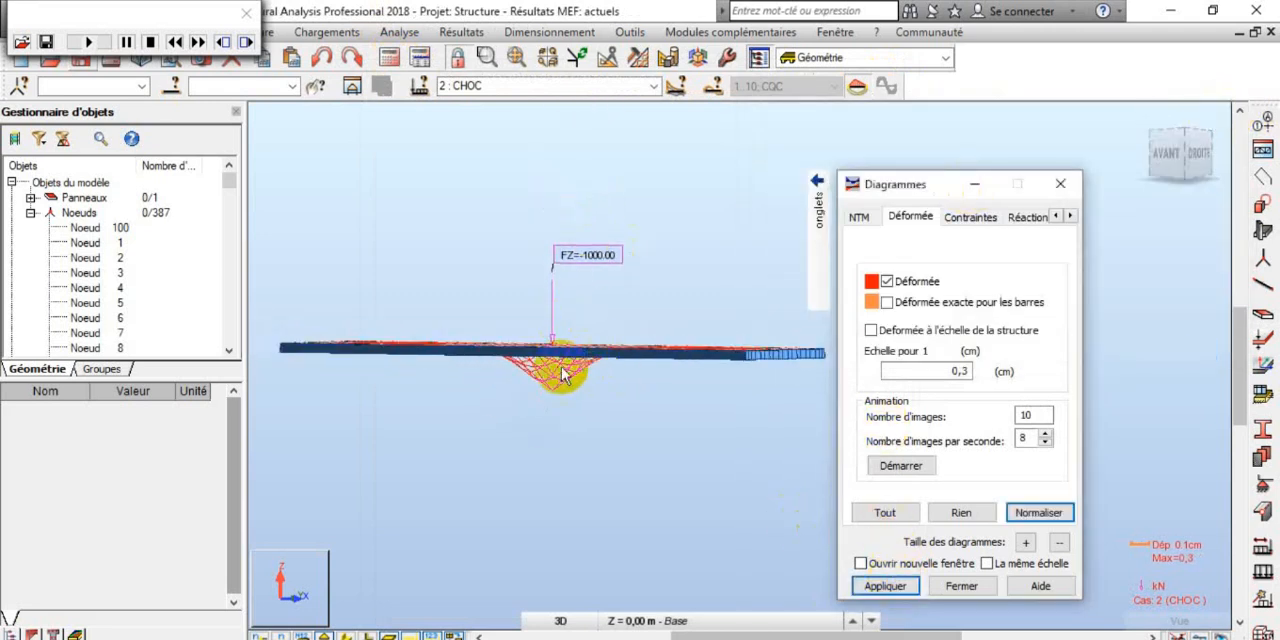
pyautogui.scroll(1, 562, 375)
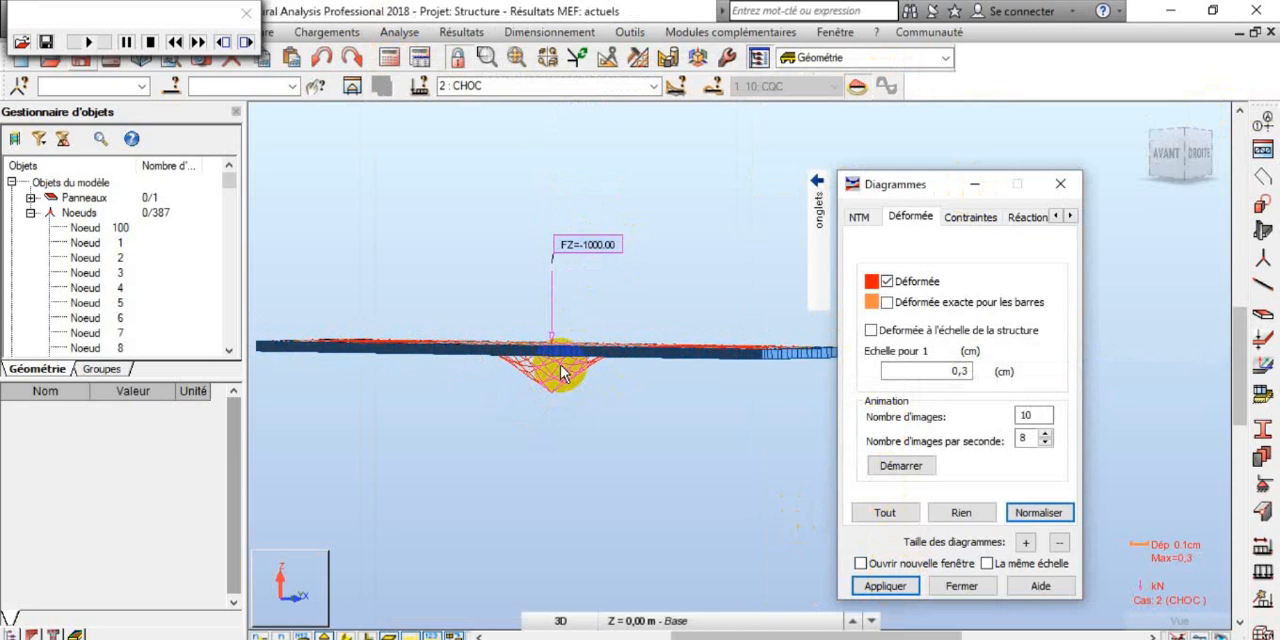
pyautogui.click(653, 86)
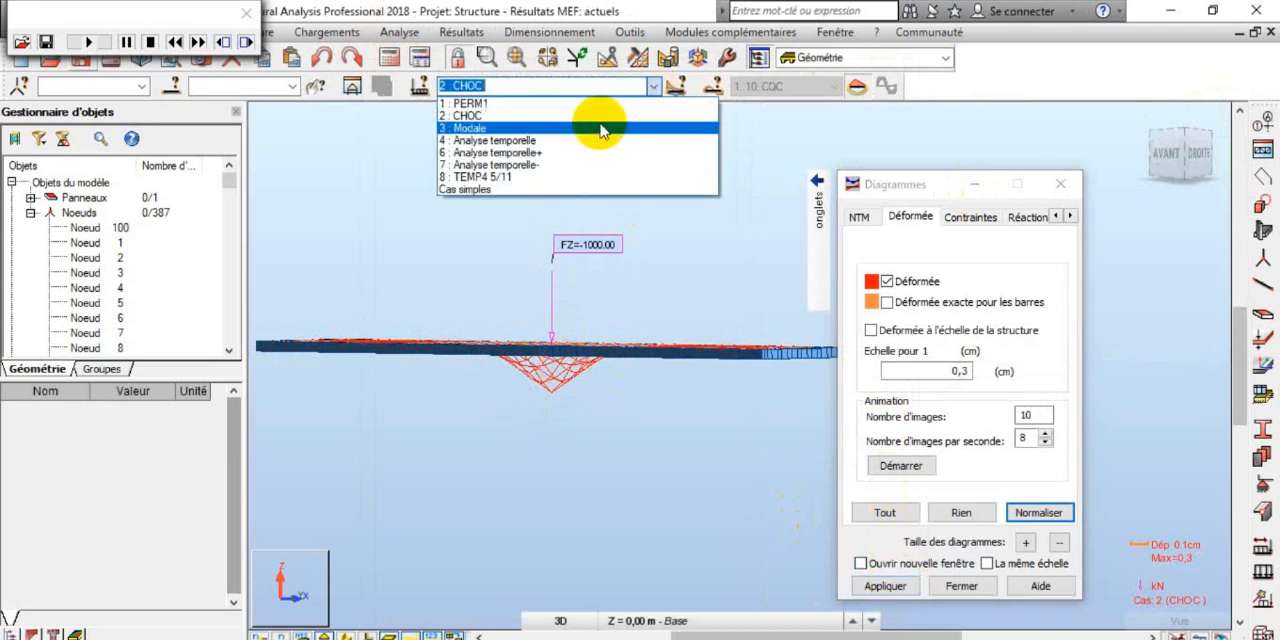
pyautogui.click(614, 178)
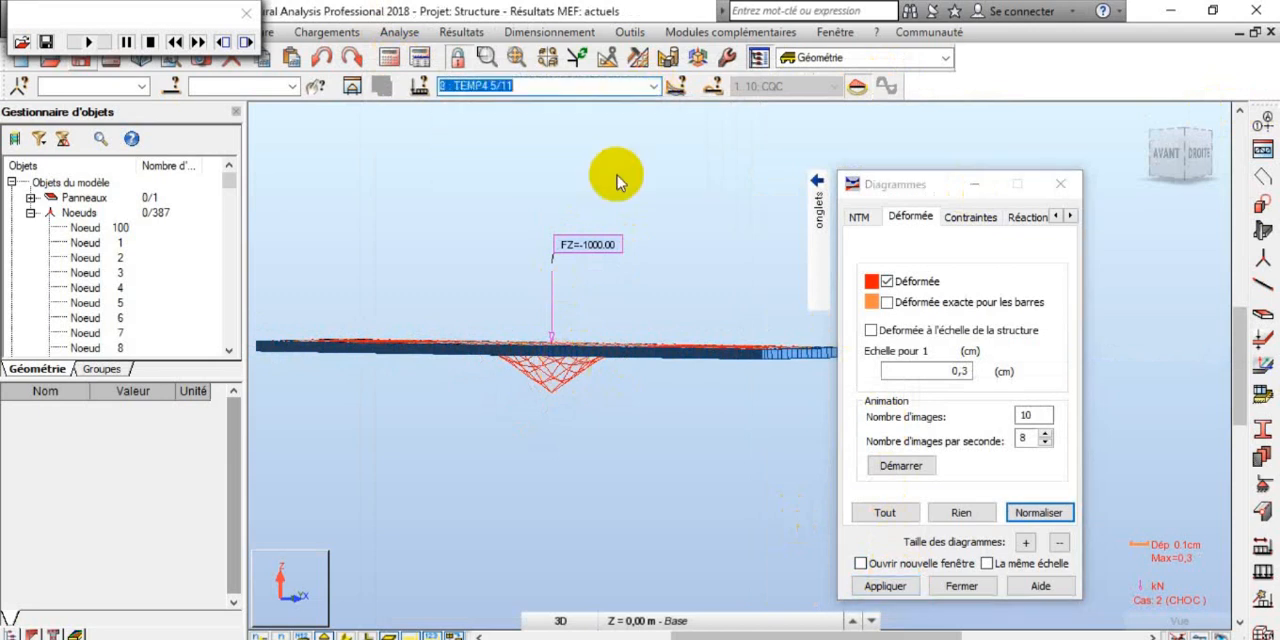
pyautogui.click(886, 586)
pyautogui.click(889, 466)
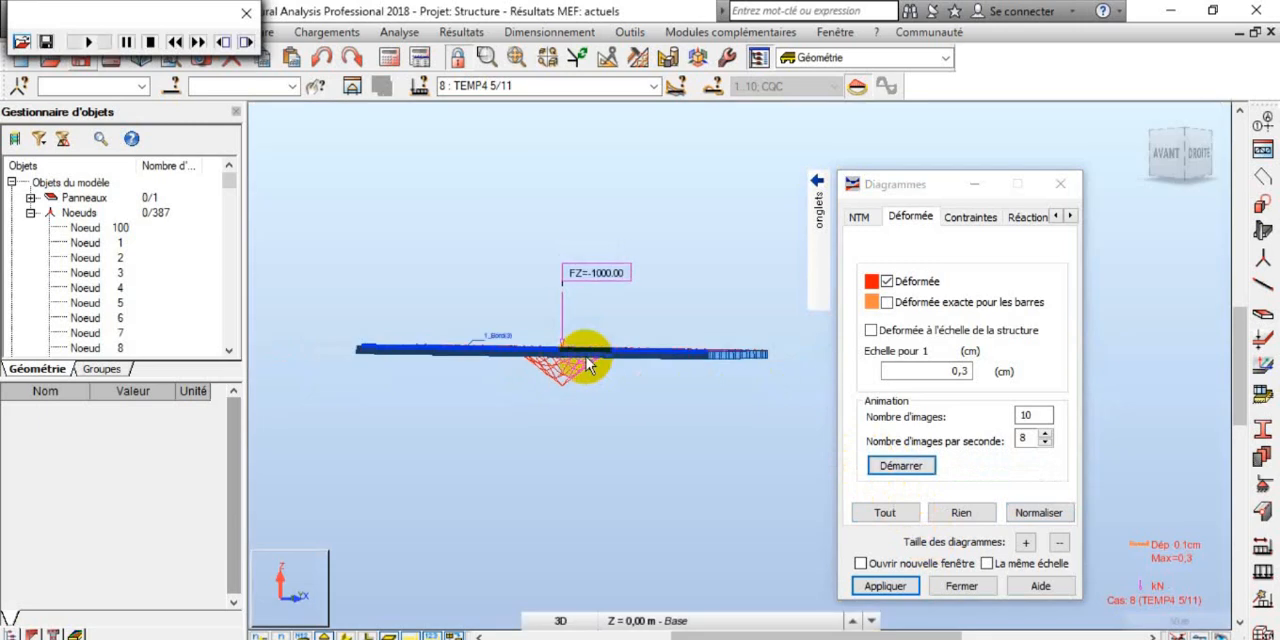
# Step: Examine the panel's deformed shape beneath the vertical point load in side view for case 8 : TEMP4 5/11
pyautogui.click(322, 32)
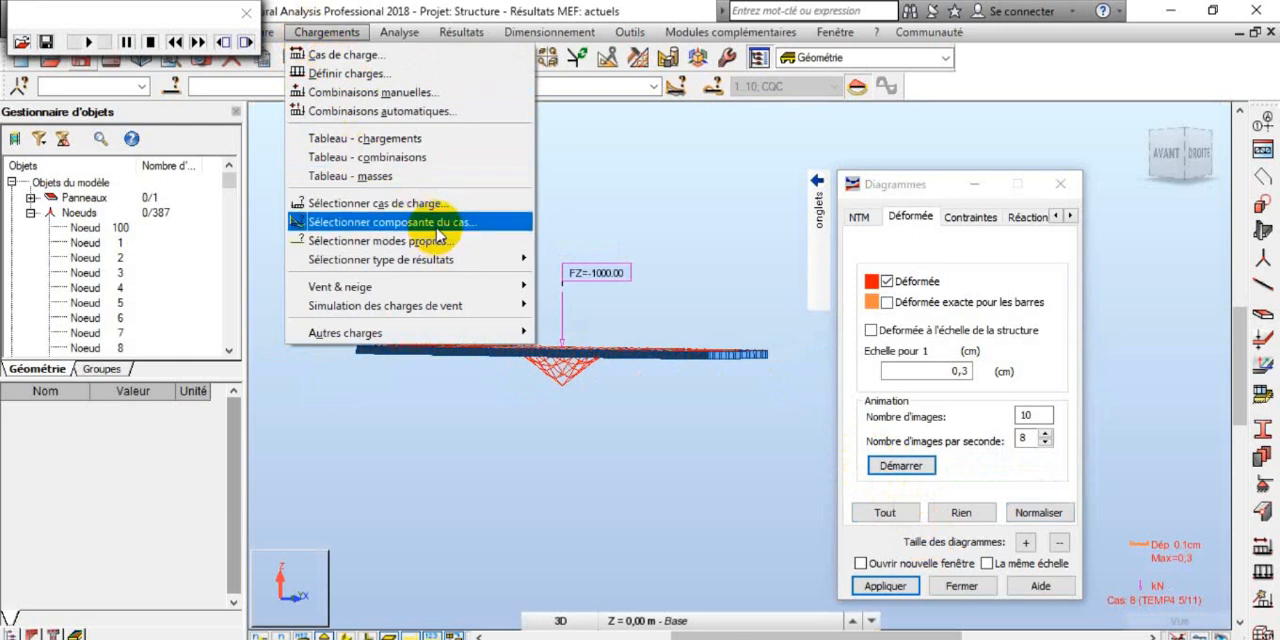
pyautogui.click(641, 144)
pyautogui.scroll(-1, 631, 200)
pyautogui.scroll(-1, 631, 198)
pyautogui.scroll(3, 646, 310)
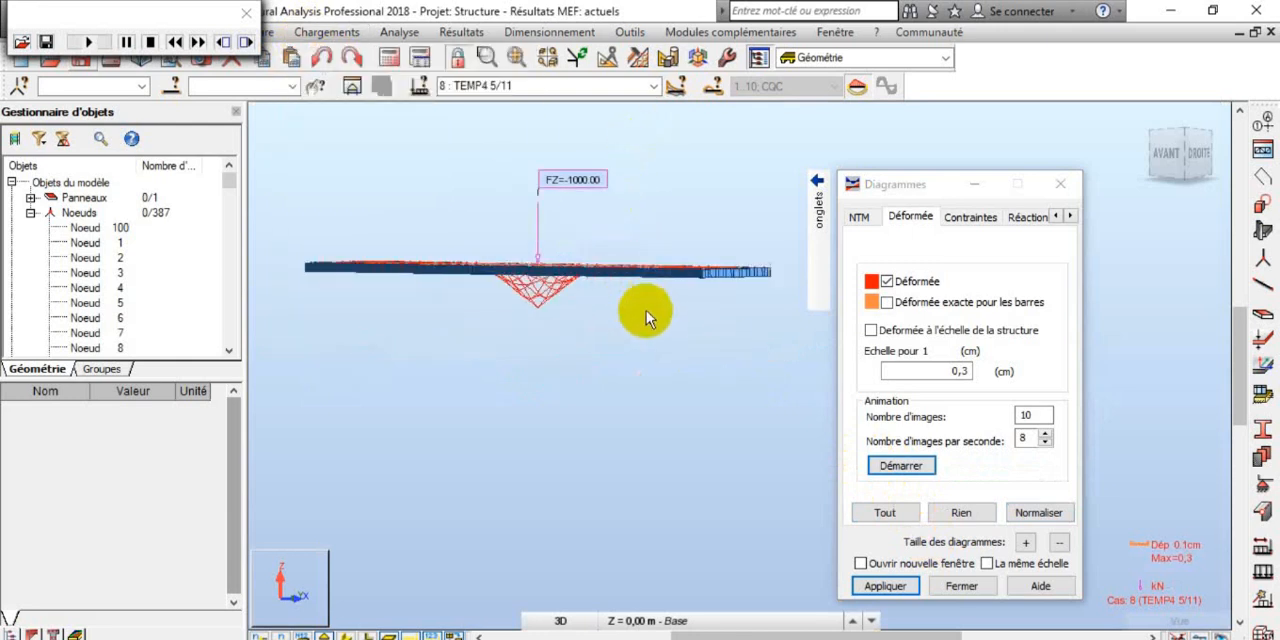
pyautogui.scroll(-3, 639, 307)
pyautogui.scroll(2, 604, 255)
pyautogui.scroll(-1, 640, 258)
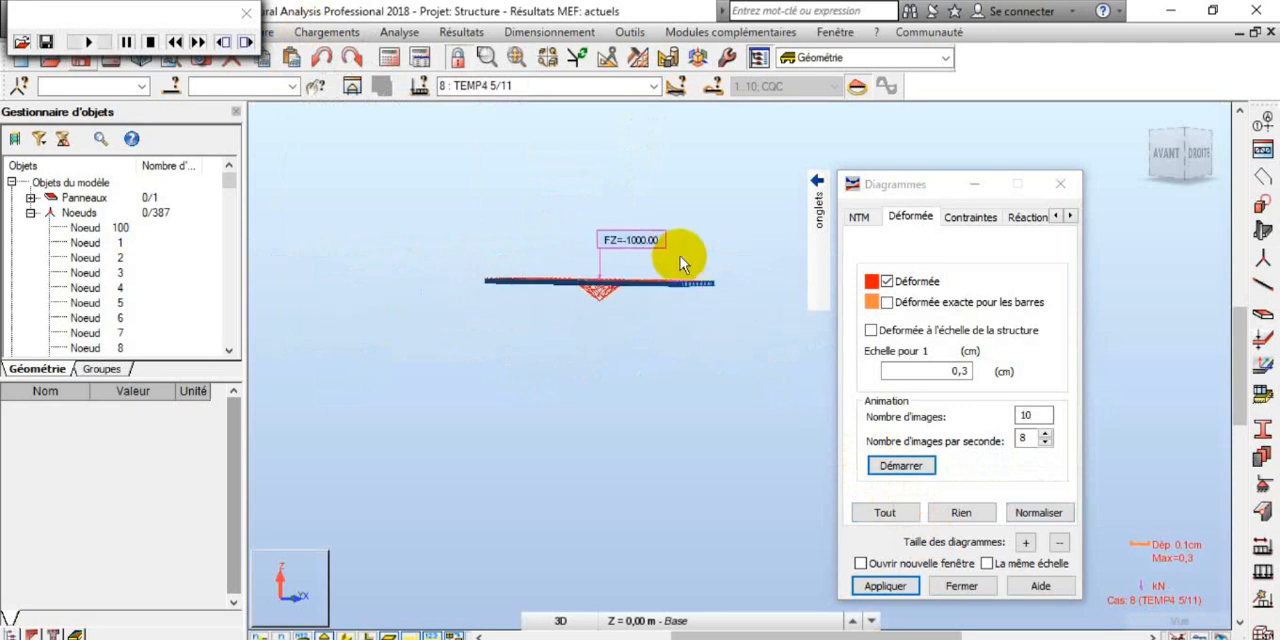
pyautogui.scroll(2, 601, 255)
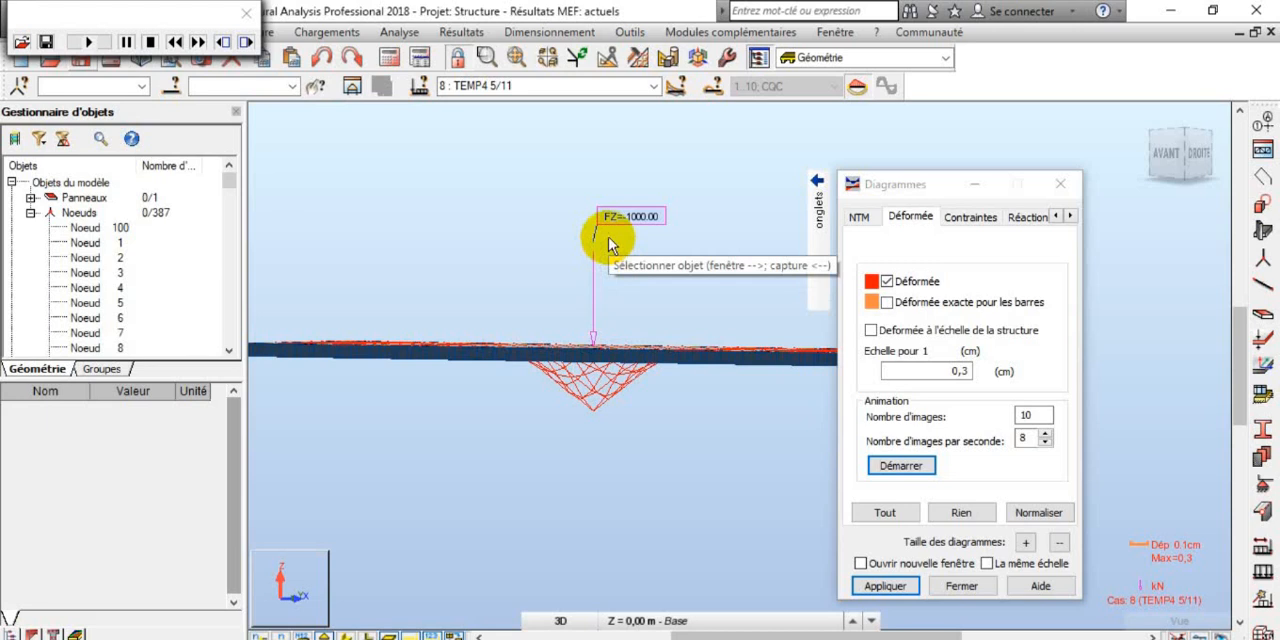
pyautogui.scroll(-3, 612, 245)
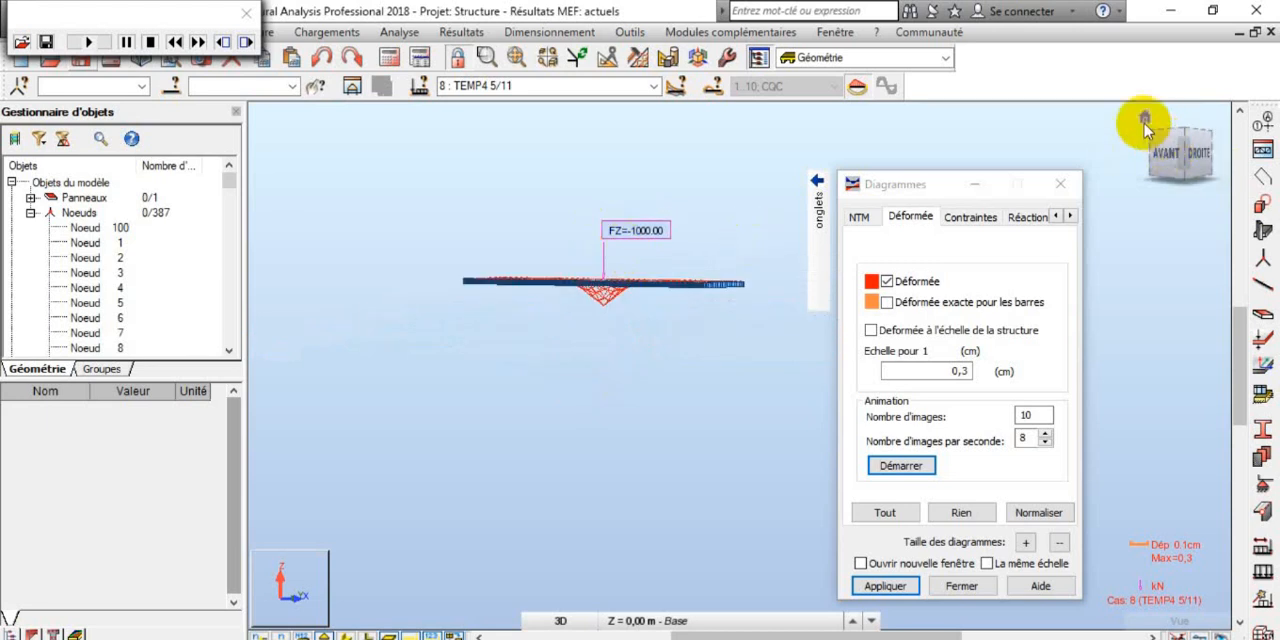
# Step: Inspect the deformed mesh of the panel around the load point from several 3D angles, keeping case 8 : TEMP4 5/11 selected
pyautogui.click(1142, 122)
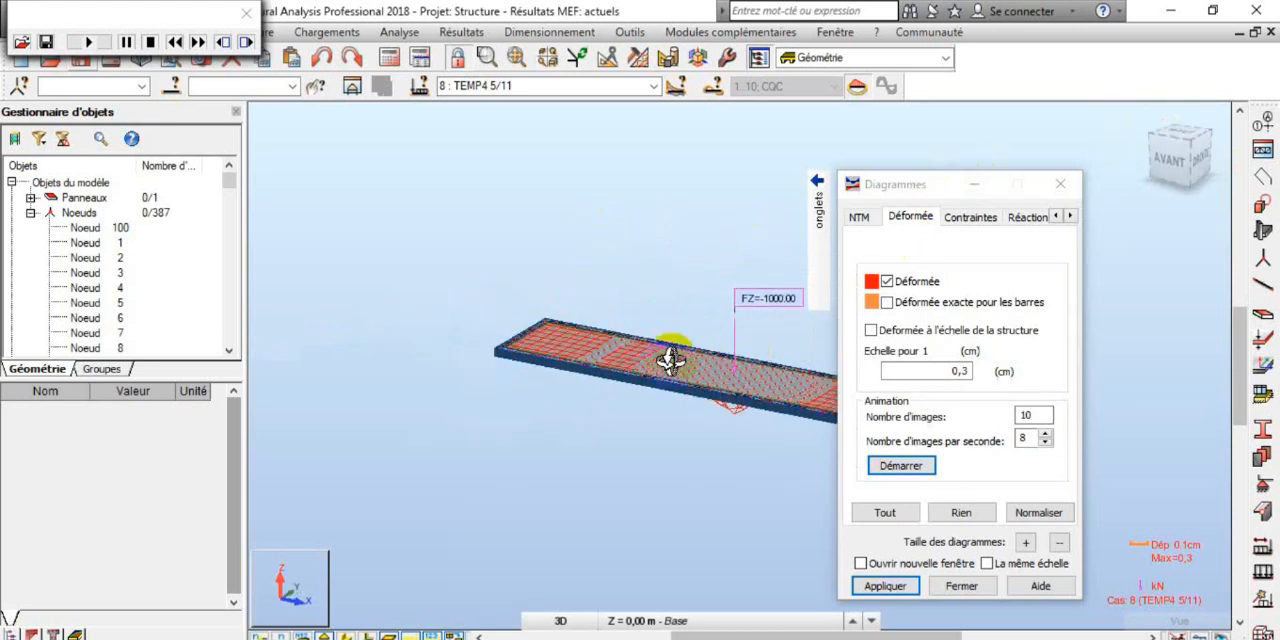
pyautogui.moveTo(640, 360)
pyautogui.mouseDown()
pyautogui.moveTo(620, 343)
pyautogui.moveTo(686, 377)
pyautogui.moveTo(720, 371)
pyautogui.moveTo(657, 362)
pyautogui.mouseUp()
pyautogui.scroll(2, 657, 362)
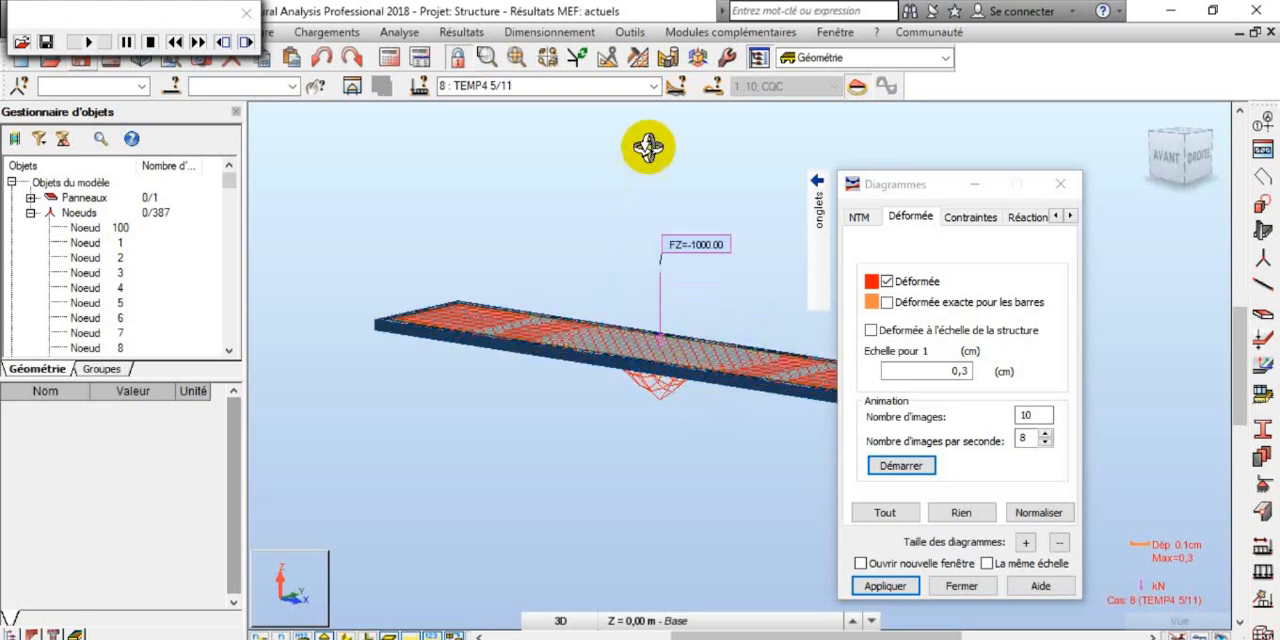
pyautogui.click(654, 87)
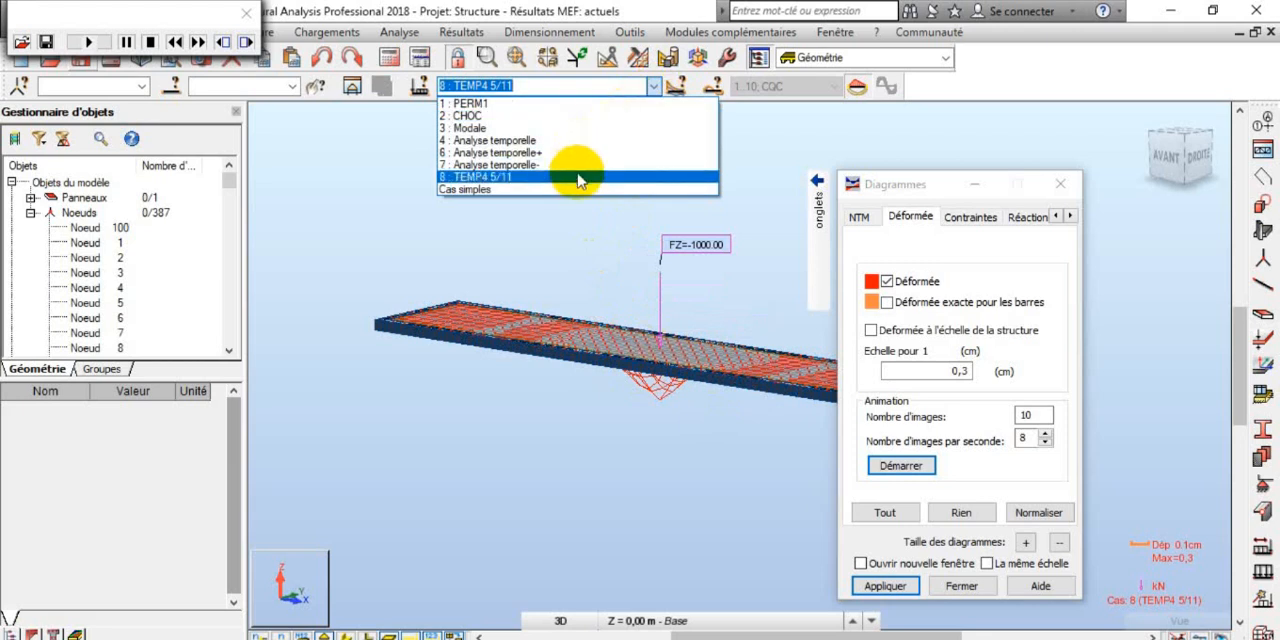
pyautogui.click(508, 180)
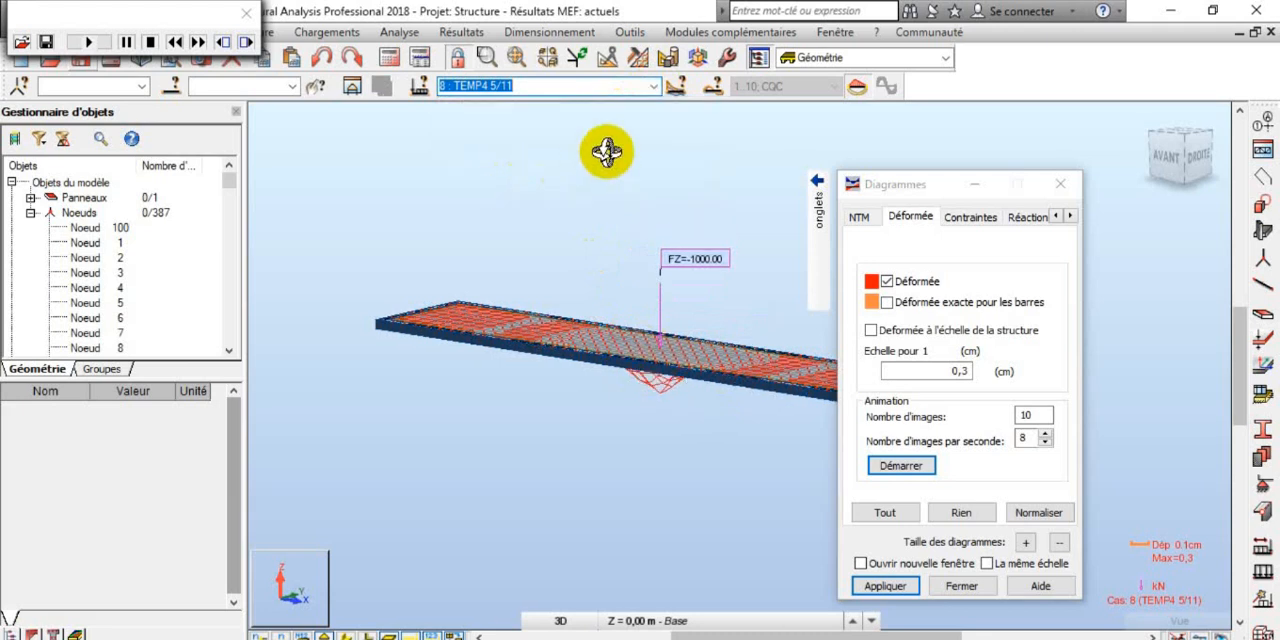
pyautogui.moveTo(671, 404); pyautogui.dragTo(659, 404)
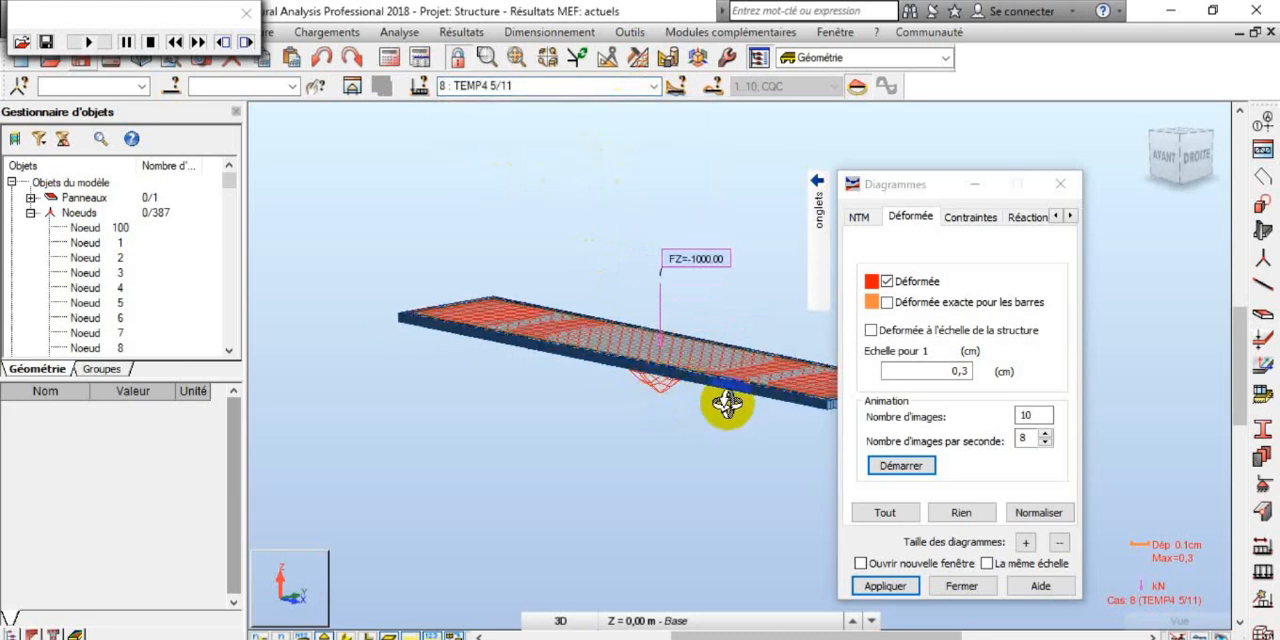
pyautogui.scroll(10, 686, 377)
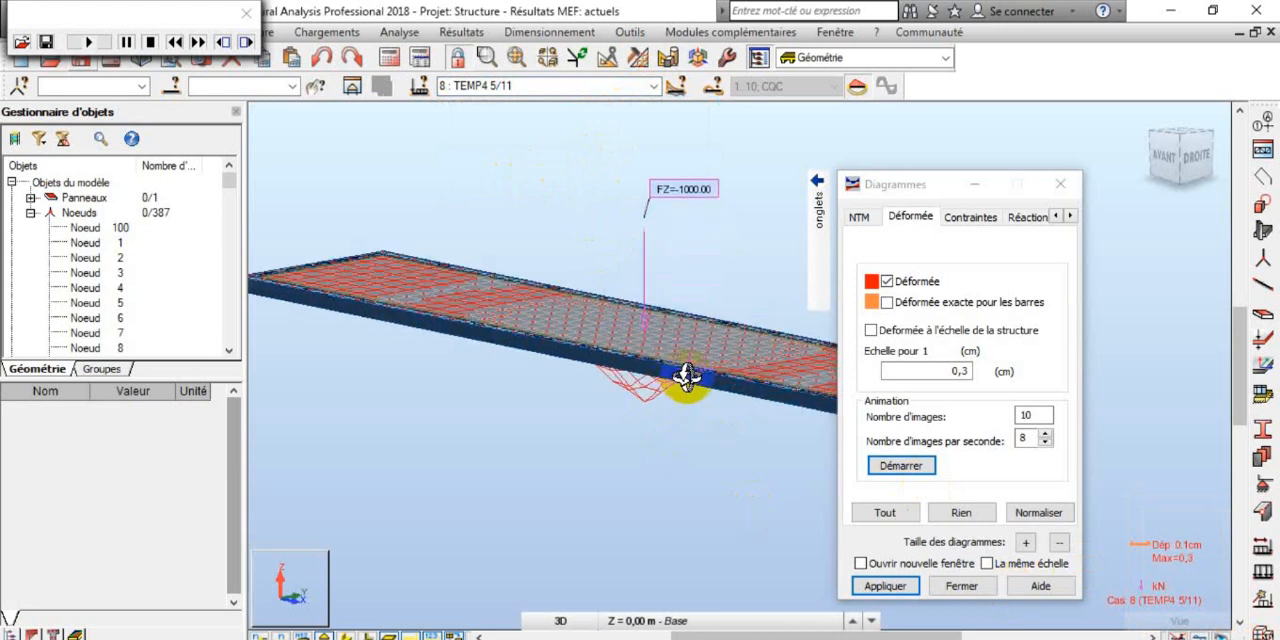
pyautogui.scroll(-8, 686, 377)
pyautogui.moveTo(680, 367); pyautogui.dragTo(614, 305)
pyautogui.scroll(-3, 614, 305)
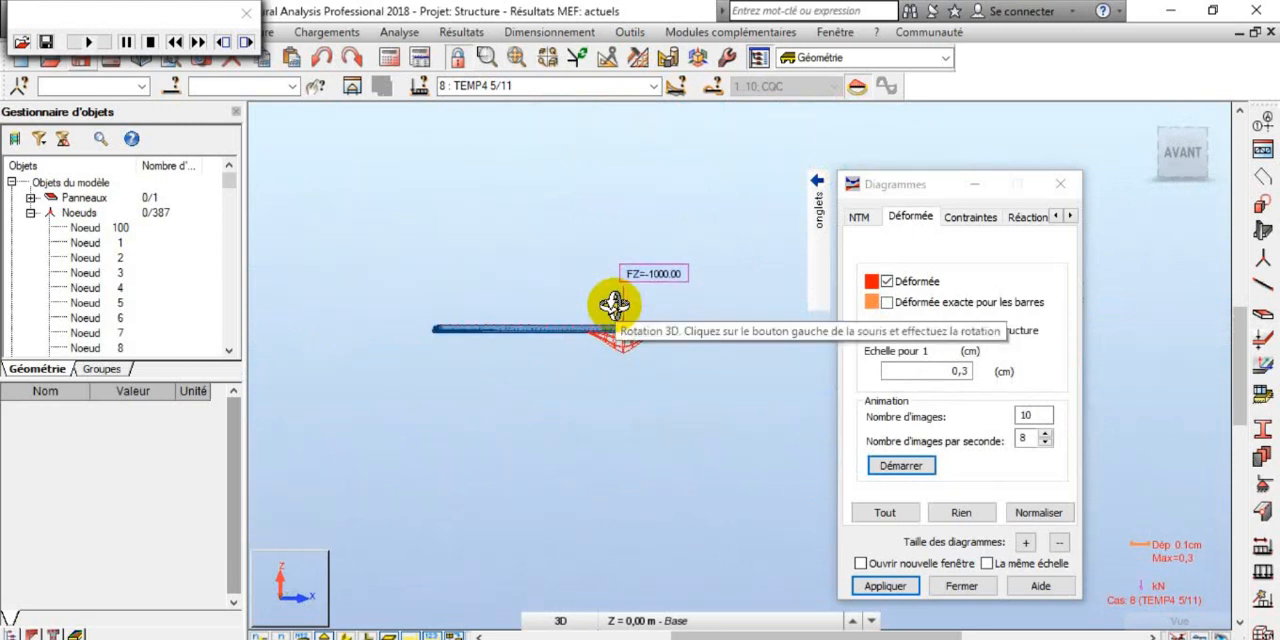
pyautogui.moveTo(614, 305)
pyautogui.mouseDown()
pyautogui.moveTo(563, 249)
pyautogui.moveTo(600, 320)
pyautogui.moveTo(654, 291)
pyautogui.moveTo(600, 283)
pyautogui.moveTo(603, 300)
pyautogui.moveTo(657, 306)
pyautogui.moveTo(571, 309)
pyautogui.moveTo(543, 323)
pyautogui.moveTo(545, 340)
pyautogui.moveTo(583, 337)
pyautogui.moveTo(594, 310)
pyautogui.mouseUp()
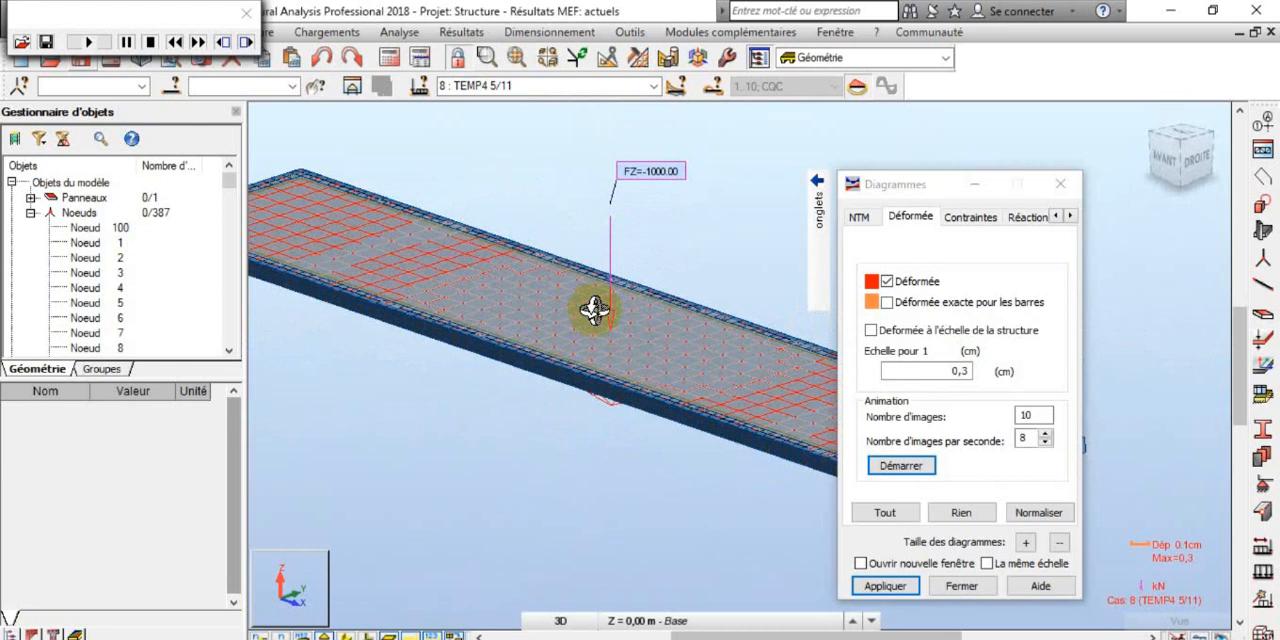